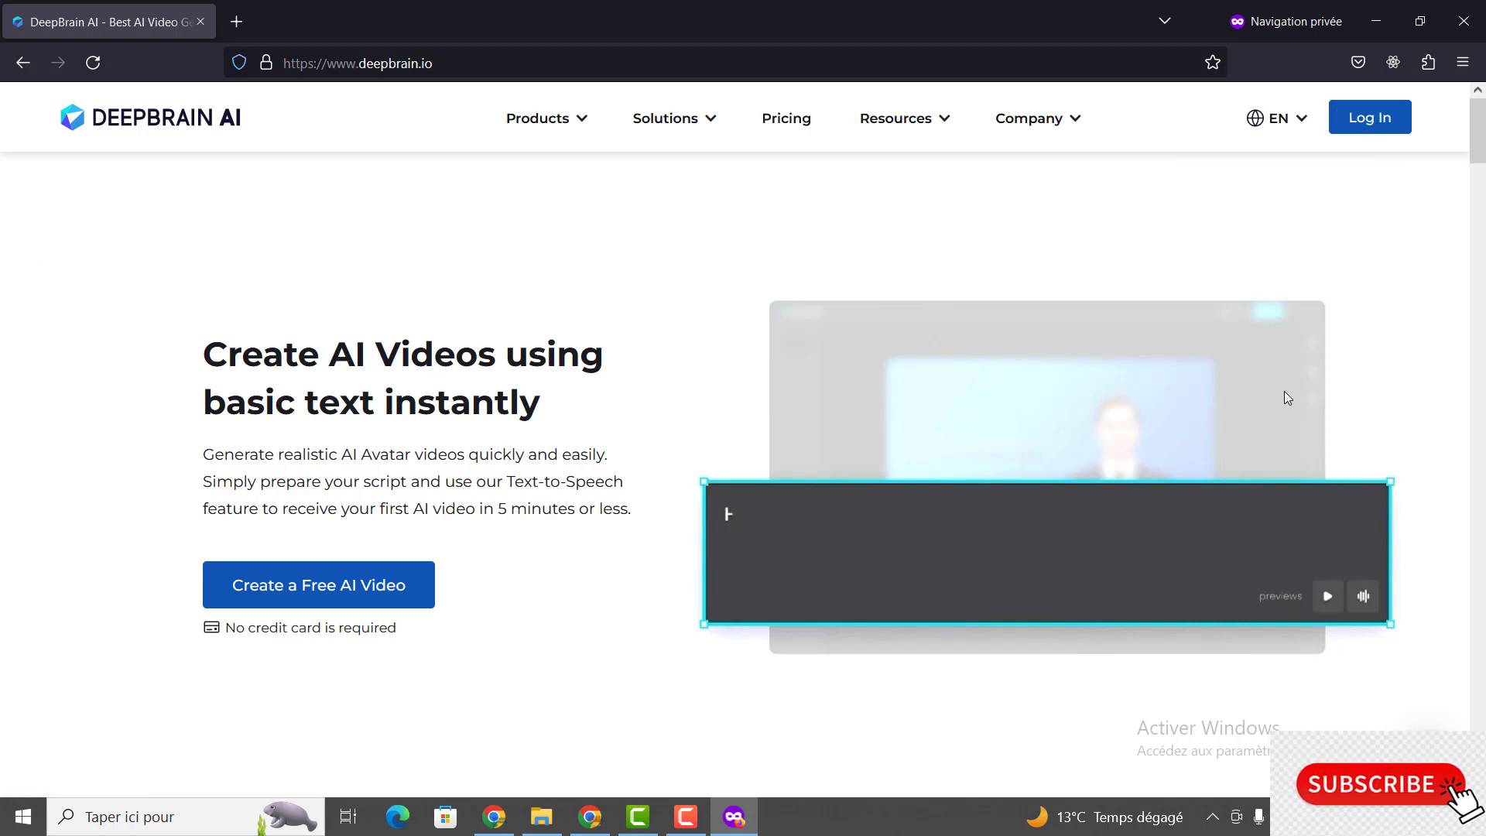
Step: Open the login page and sign in to AI Studios with a Google account
click(1374, 124)
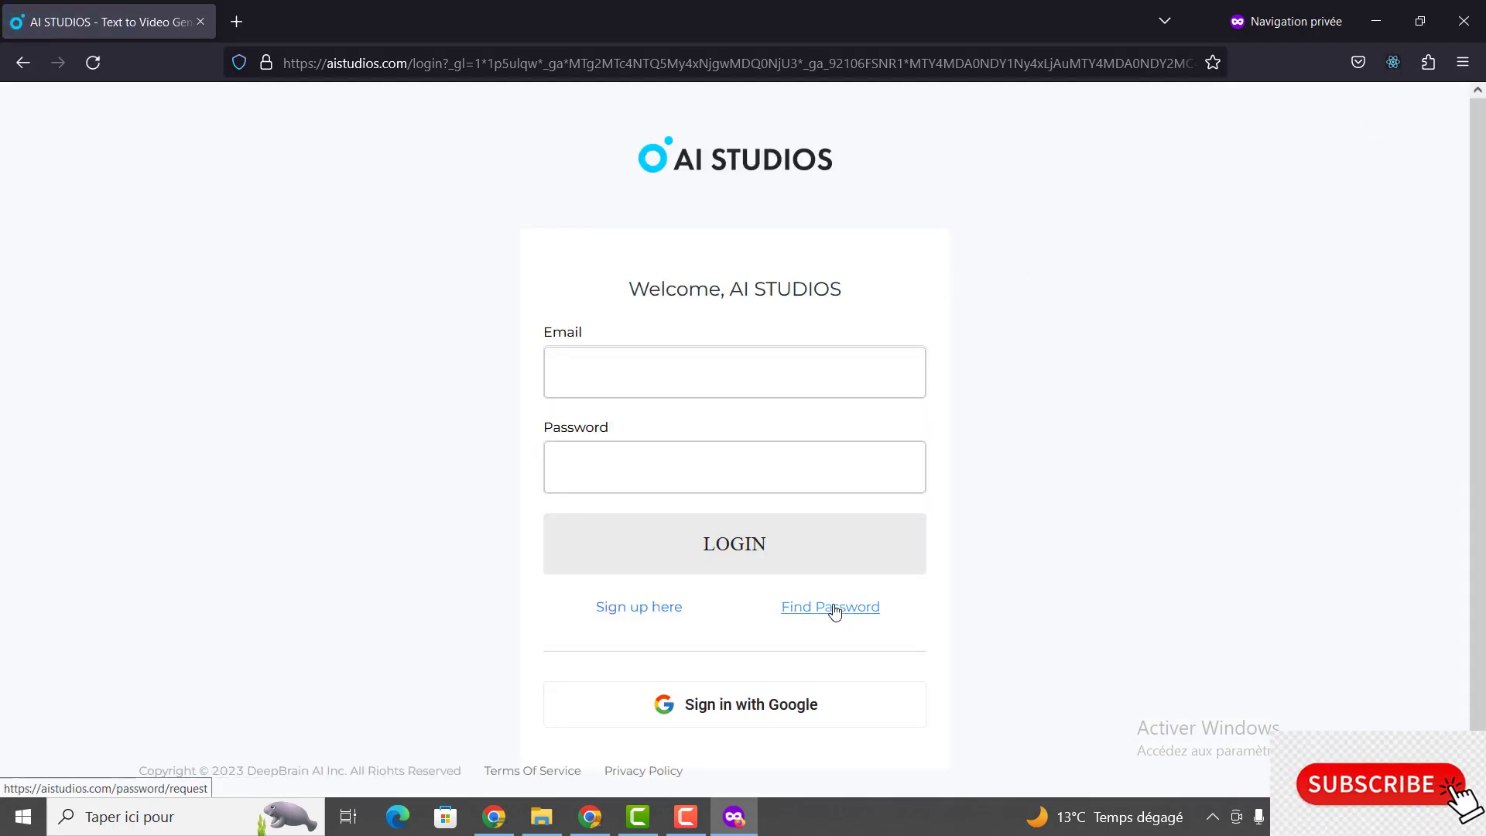
scroll(826, 612, down, 1)
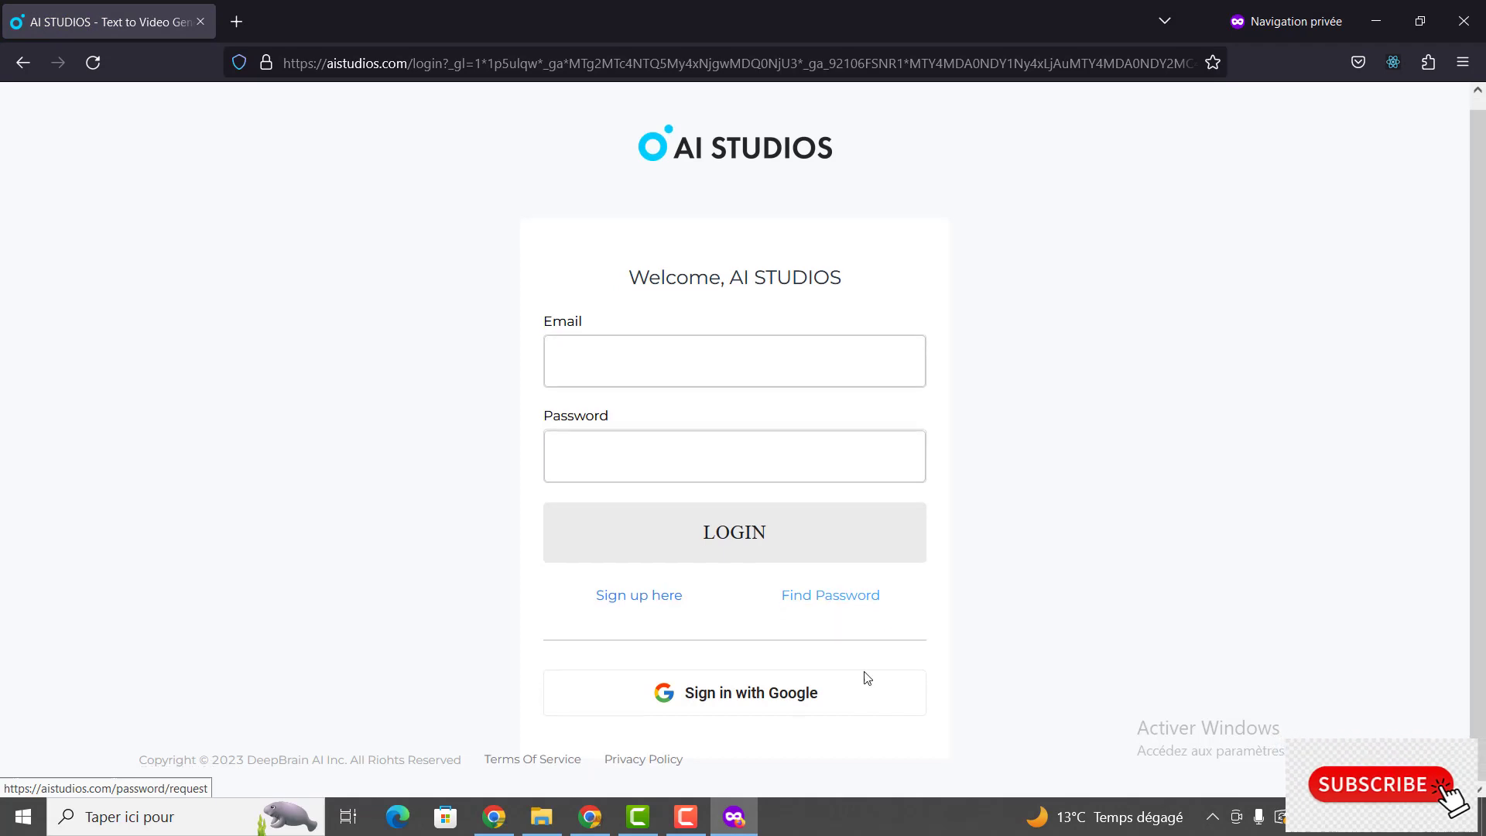
click(779, 702)
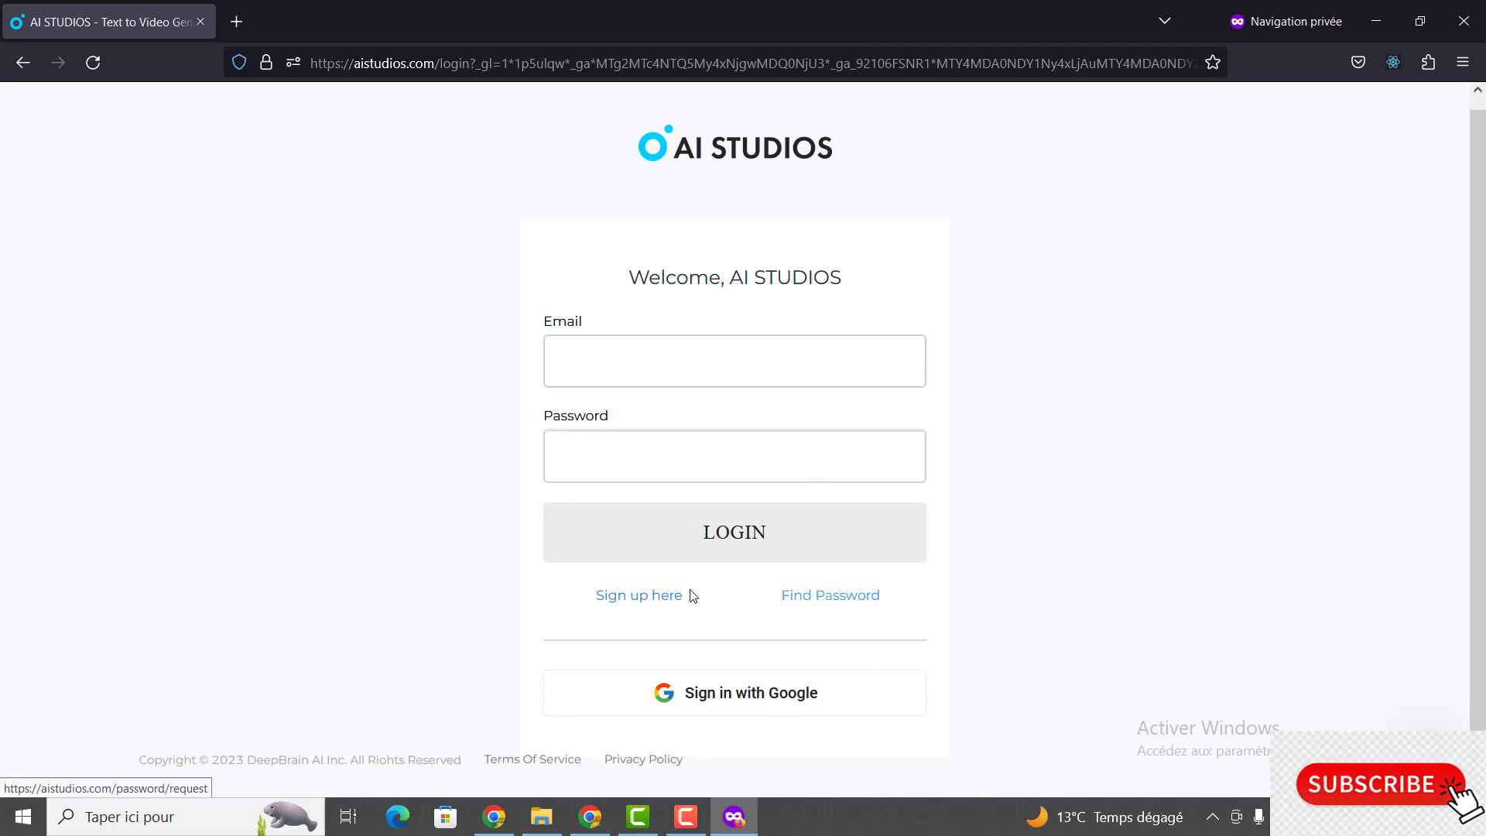
click(741, 692)
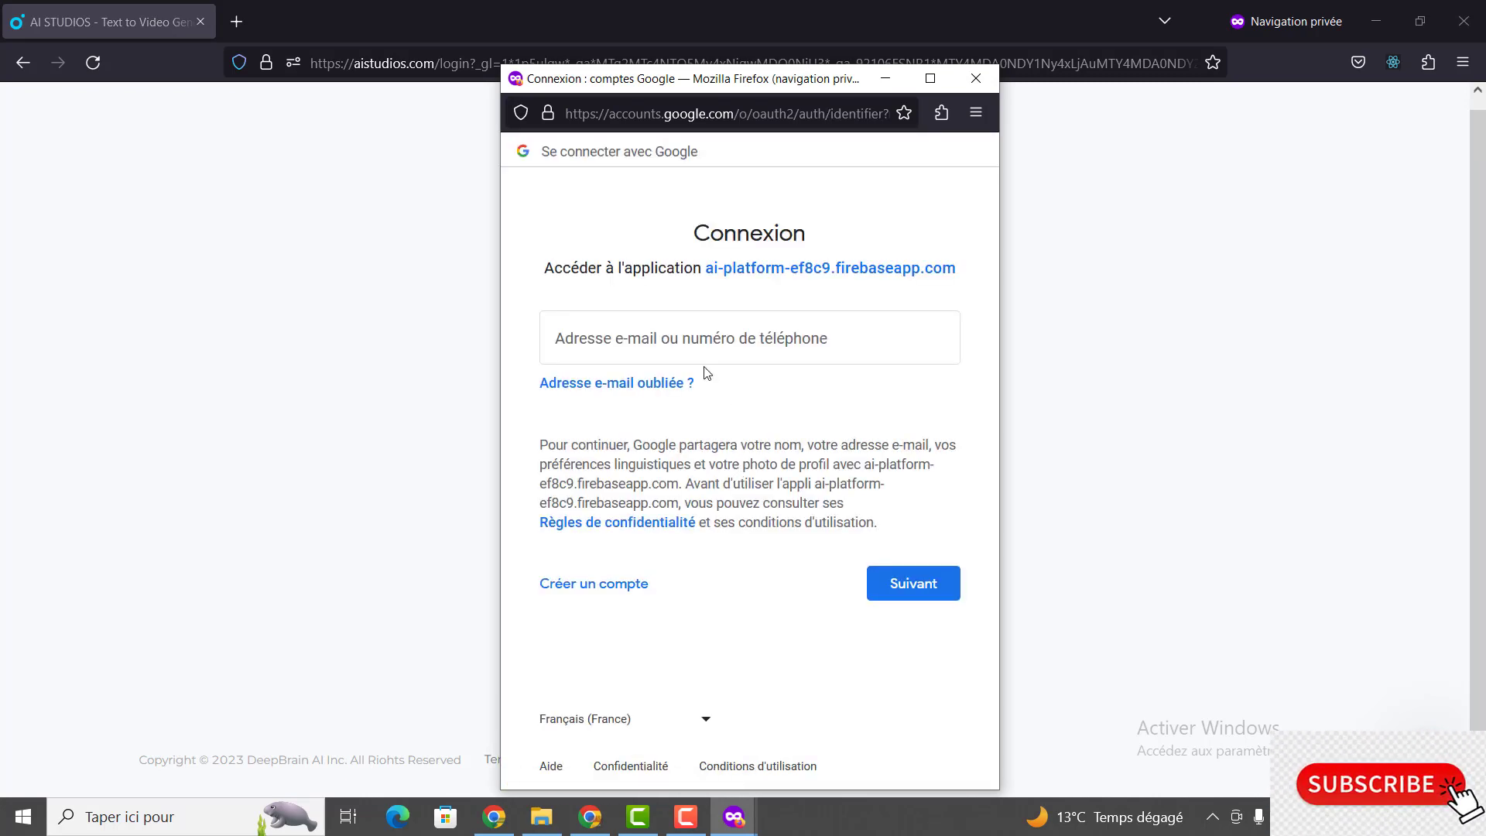
click(701, 346)
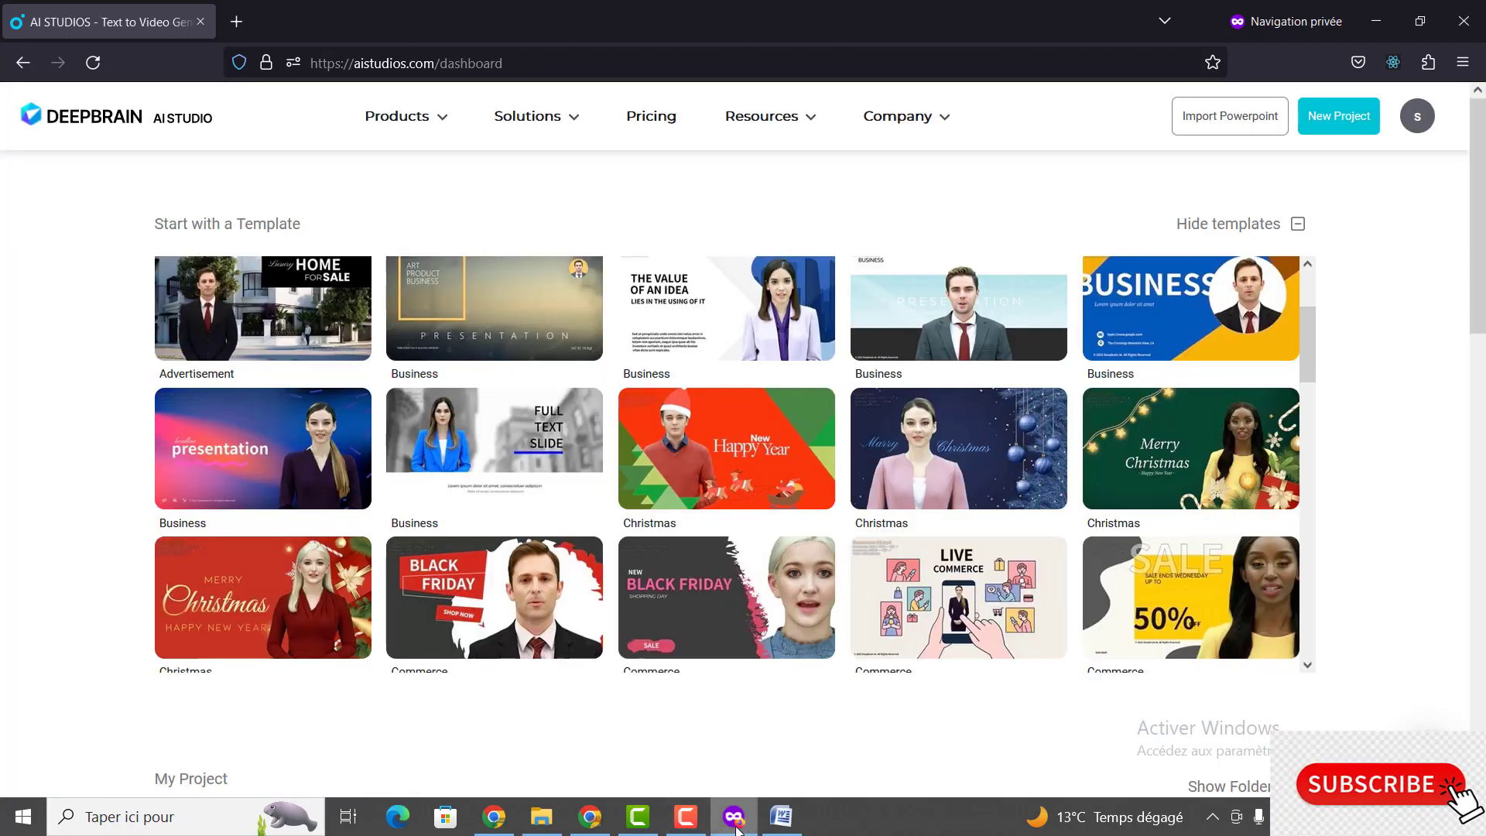
click(735, 820)
click(728, 818)
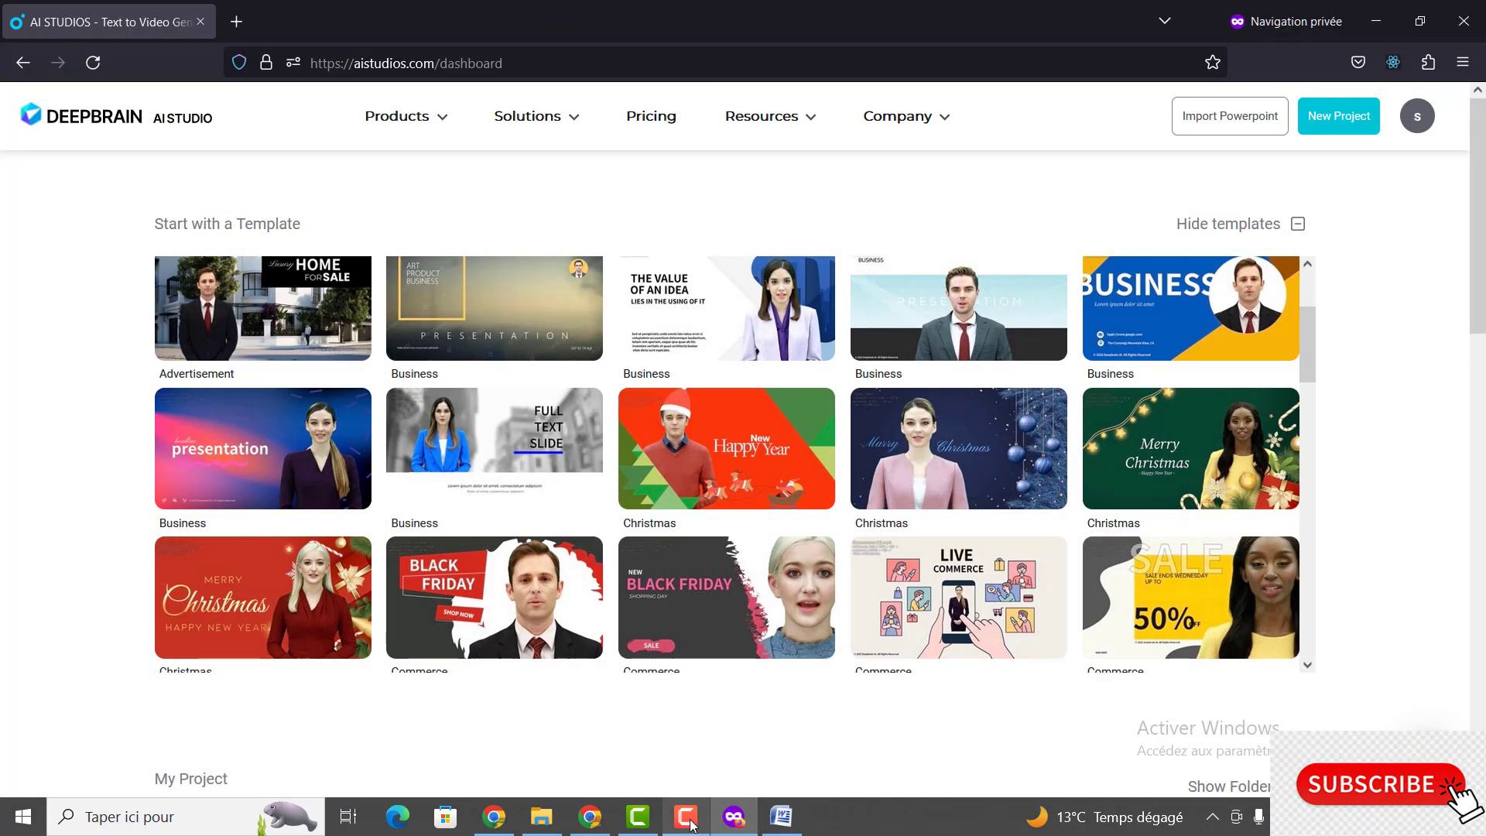
click(685, 817)
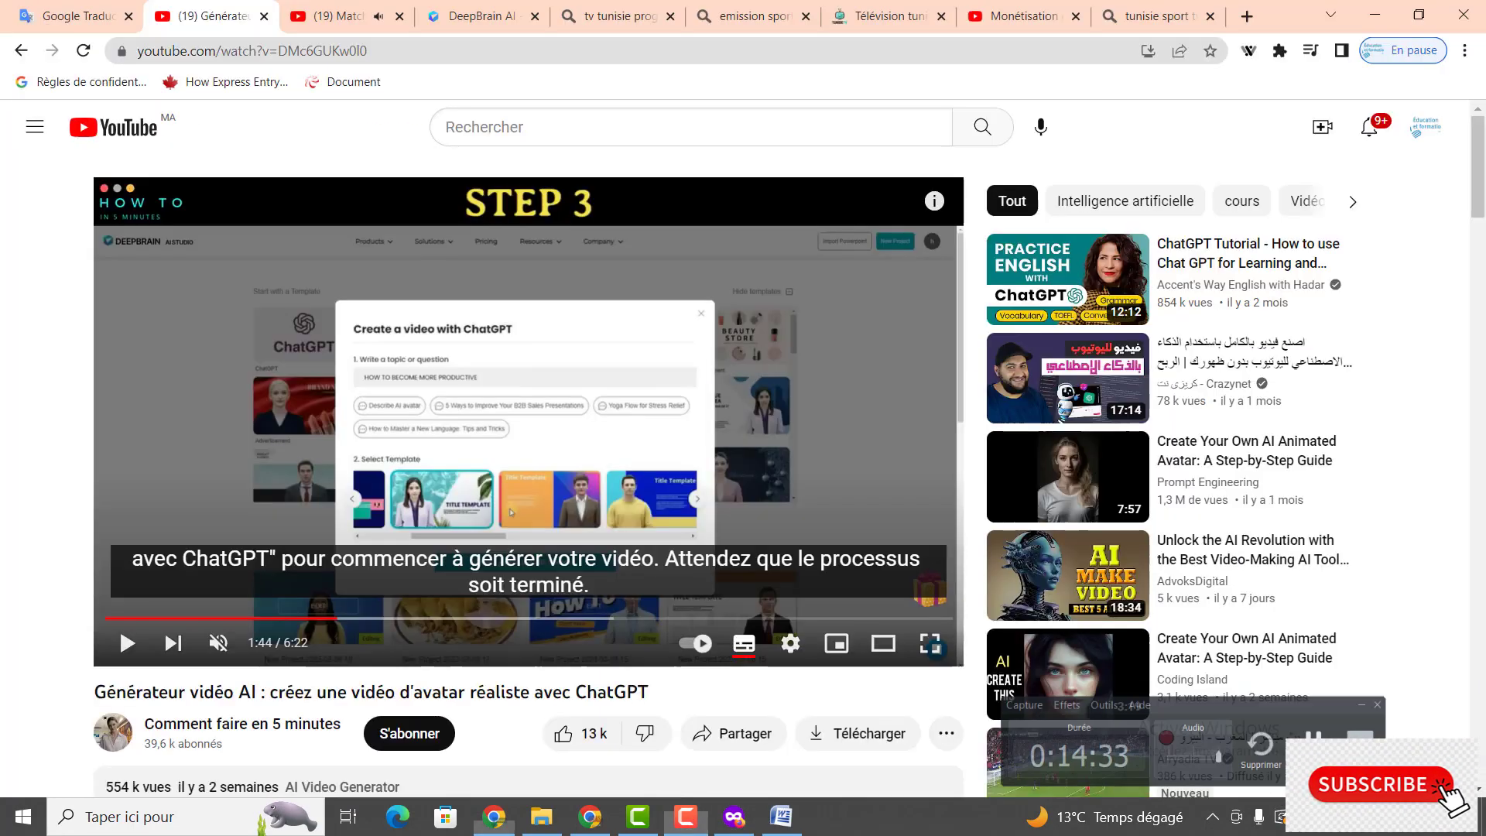
click(685, 821)
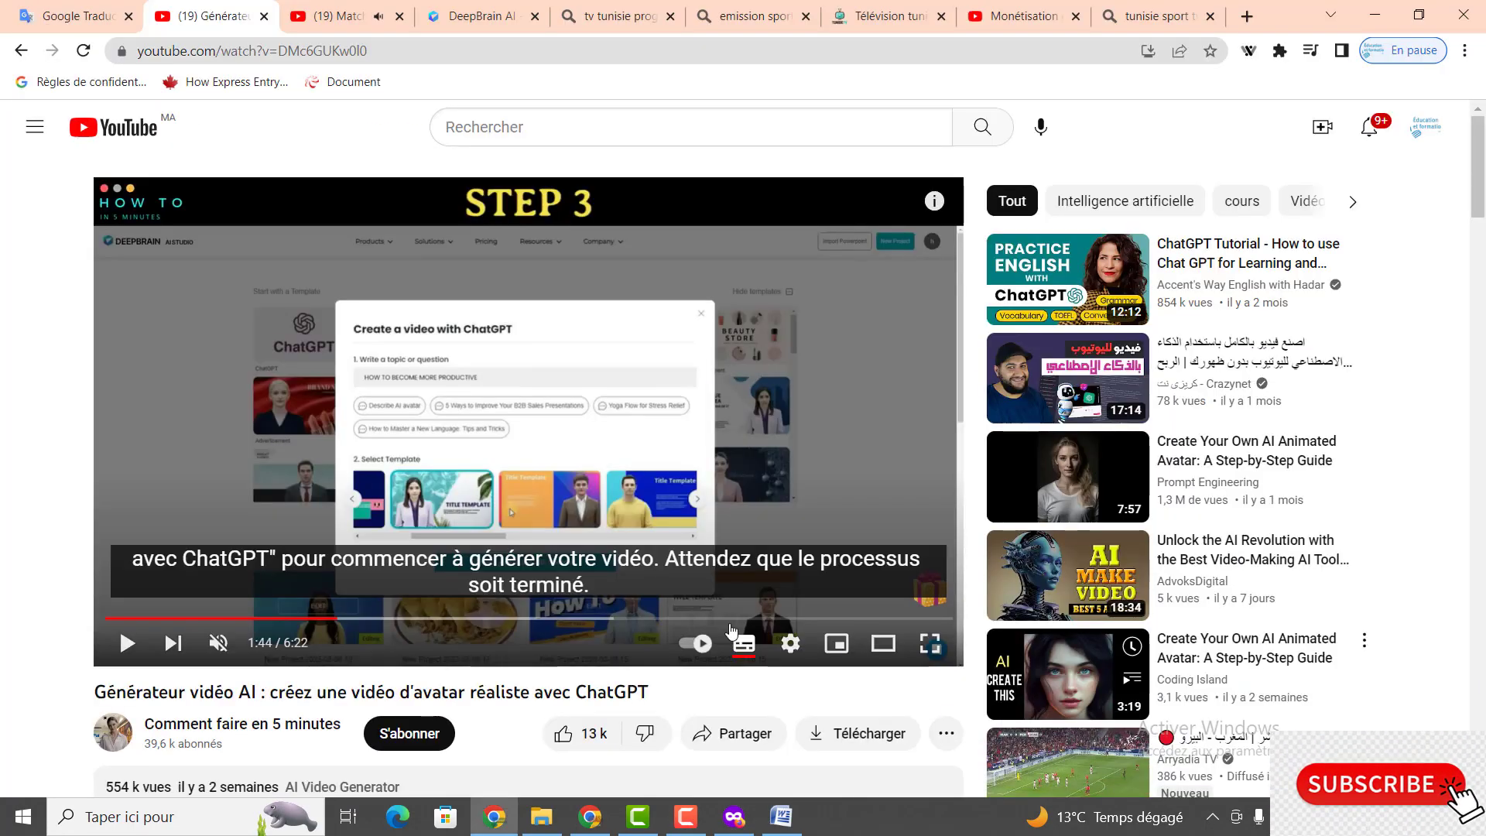
click(681, 826)
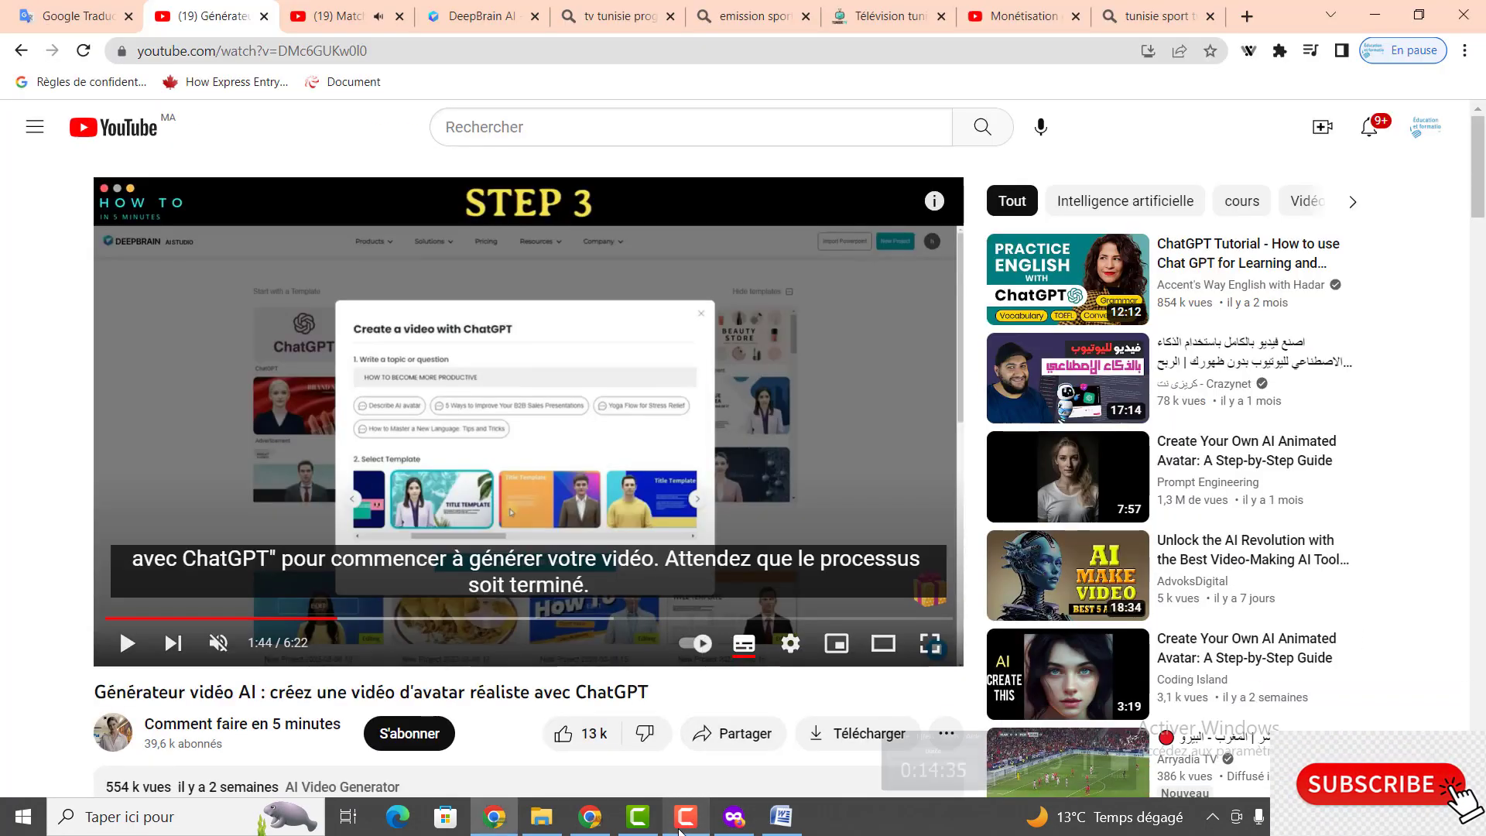
Step: Return to the AI Studios dashboard and start a new video from the ChatGPT template
click(731, 820)
scroll(286, 325, up, 2)
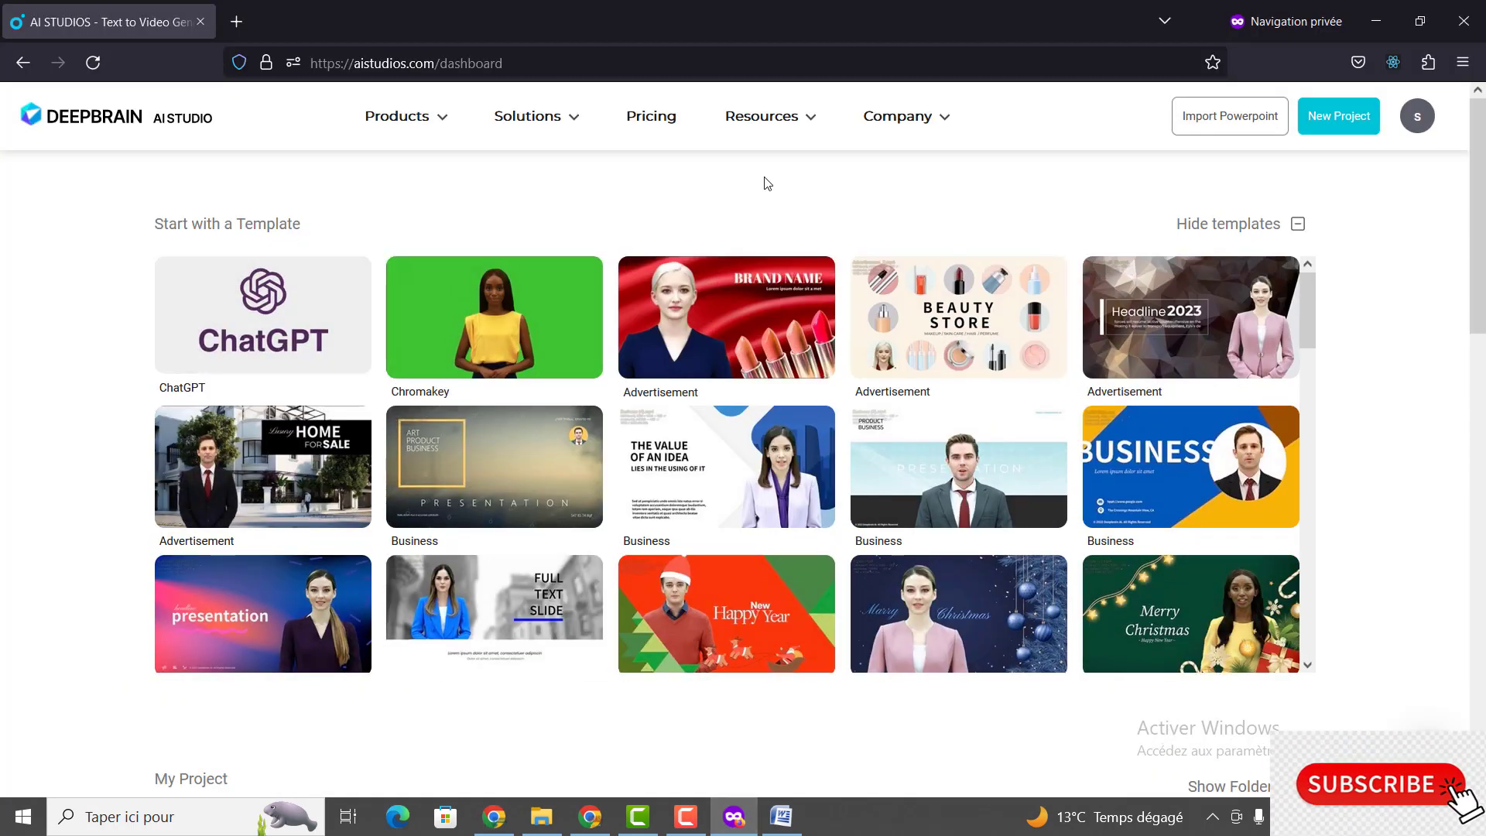
click(215, 313)
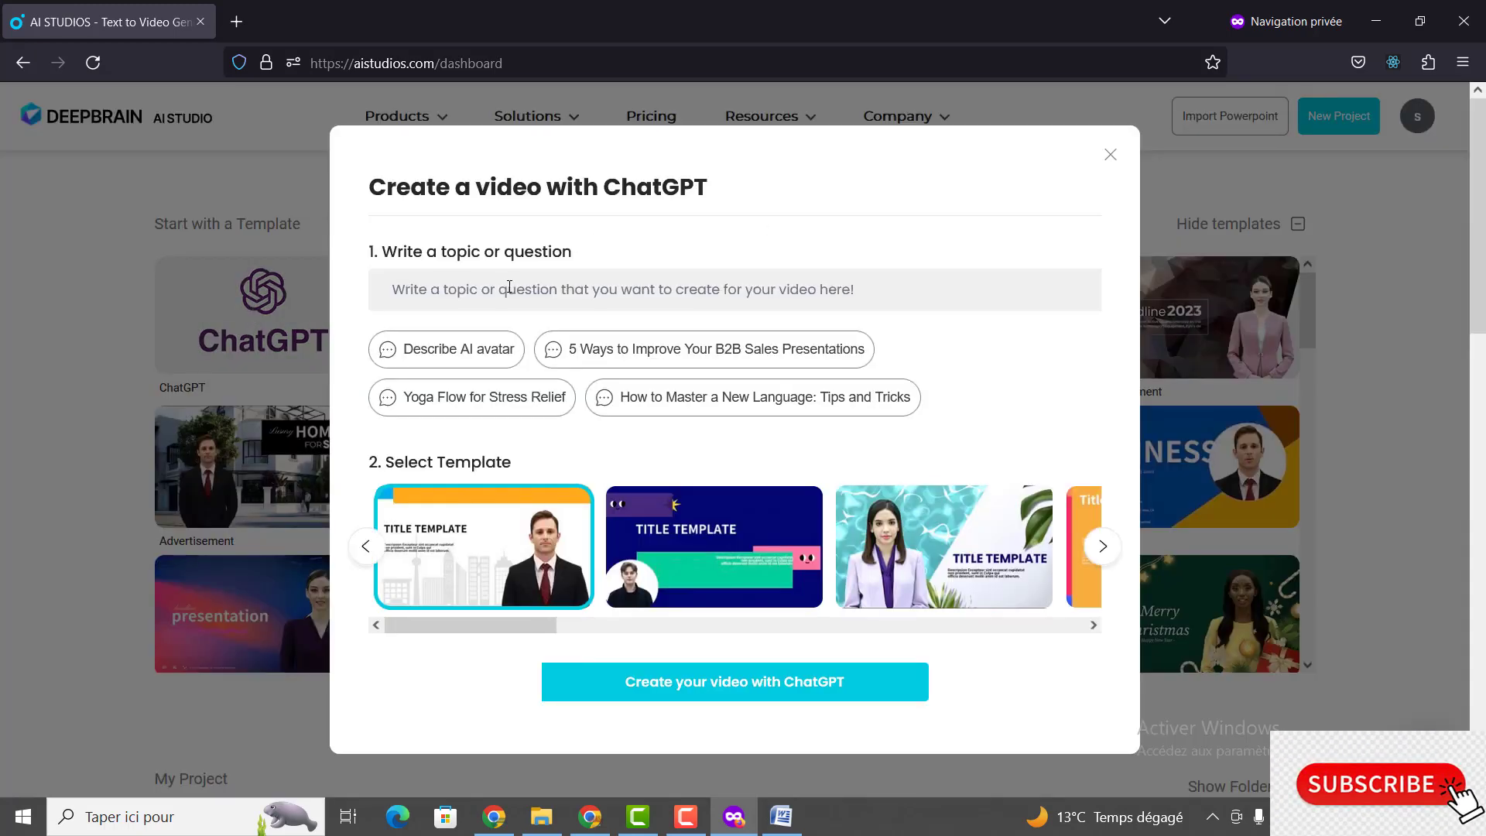
text(ho)
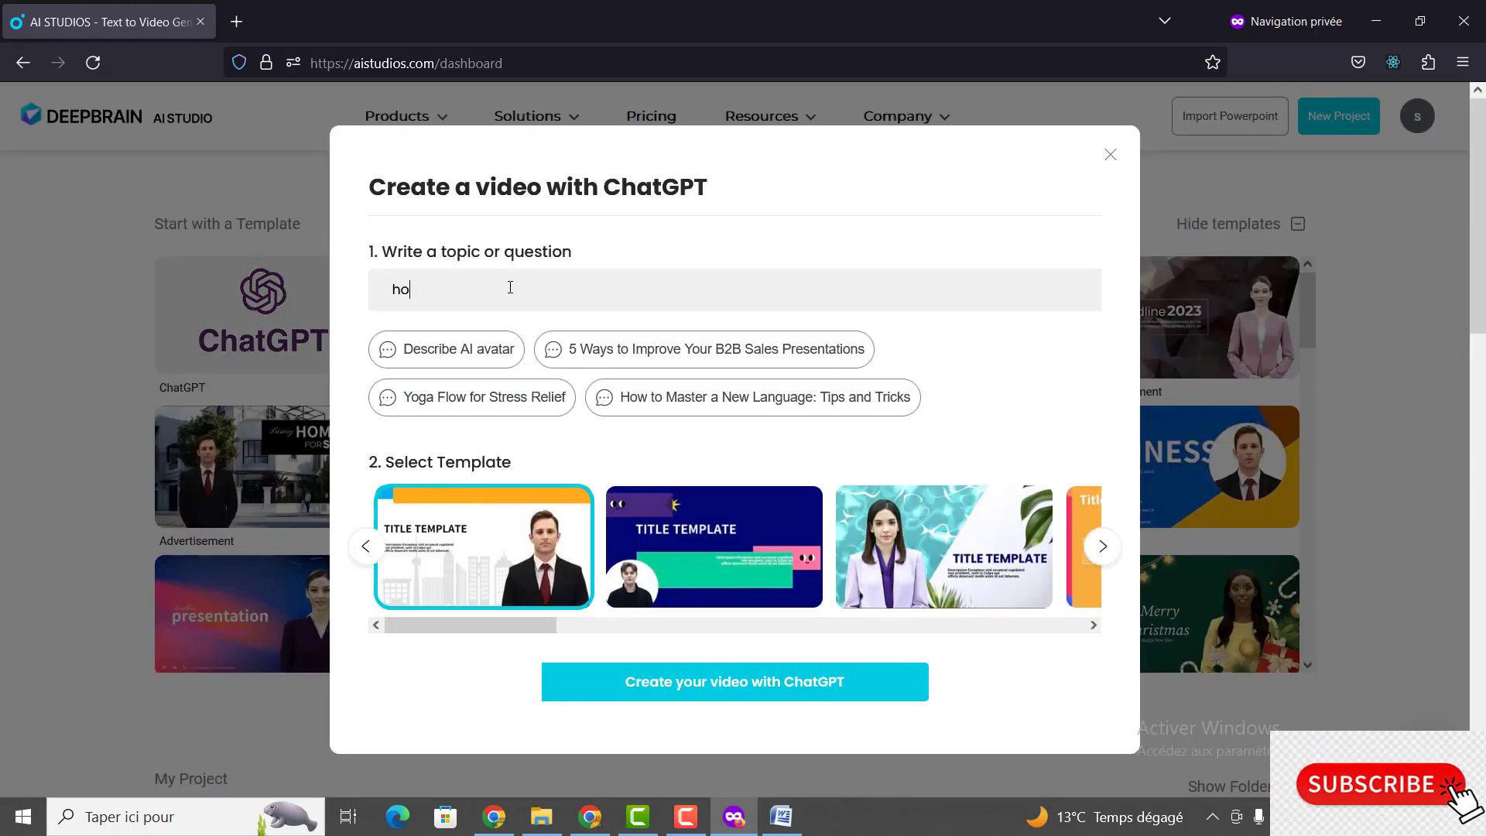
text(w to be productivé)
key(ctrl+a)
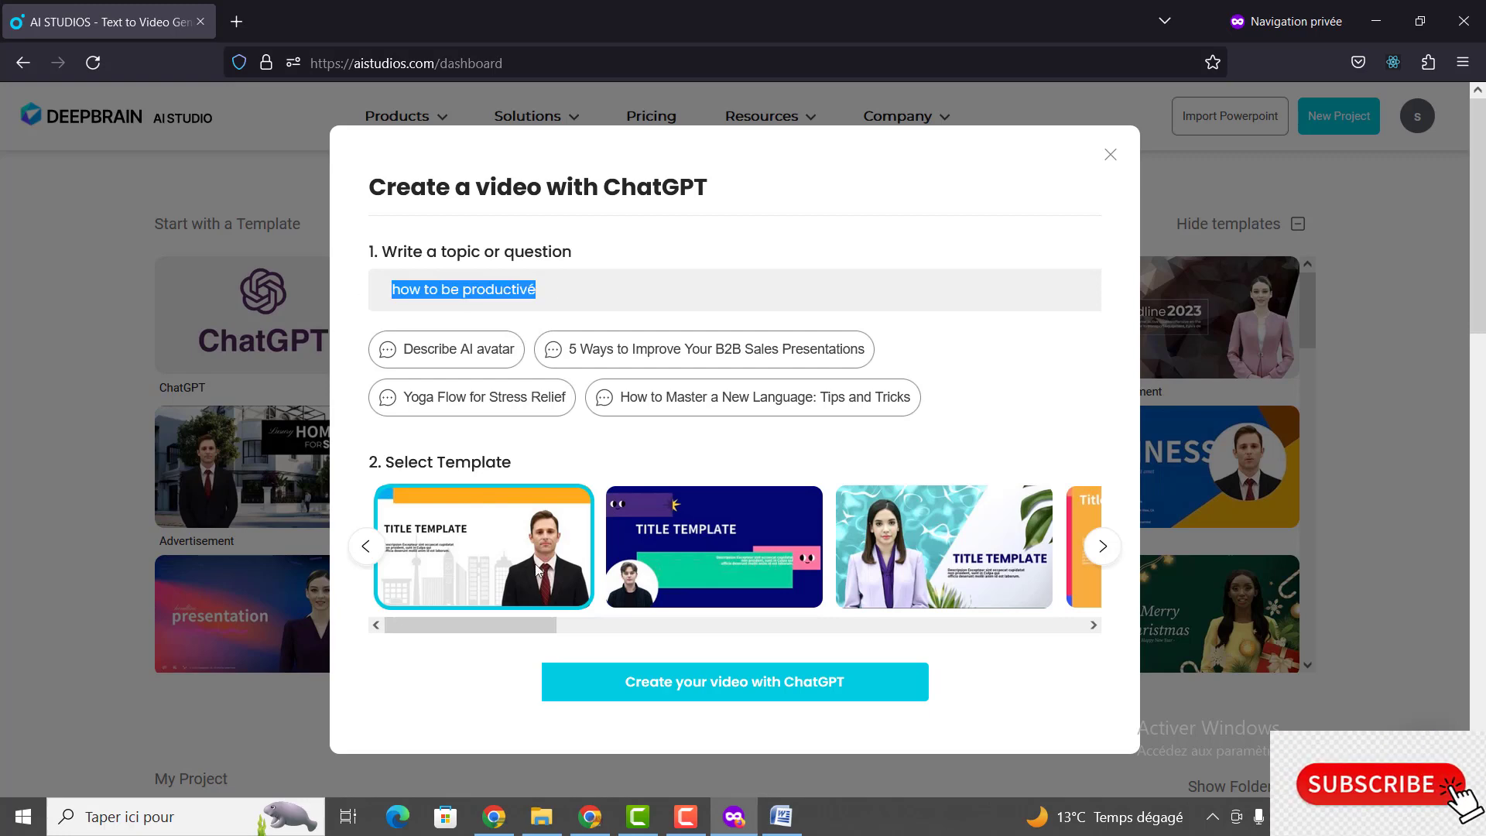
click(686, 817)
Step: Replace the video topic with "comment être productif" and look through the available templates
drag(597, 304, 359, 289)
text(comment être productif)
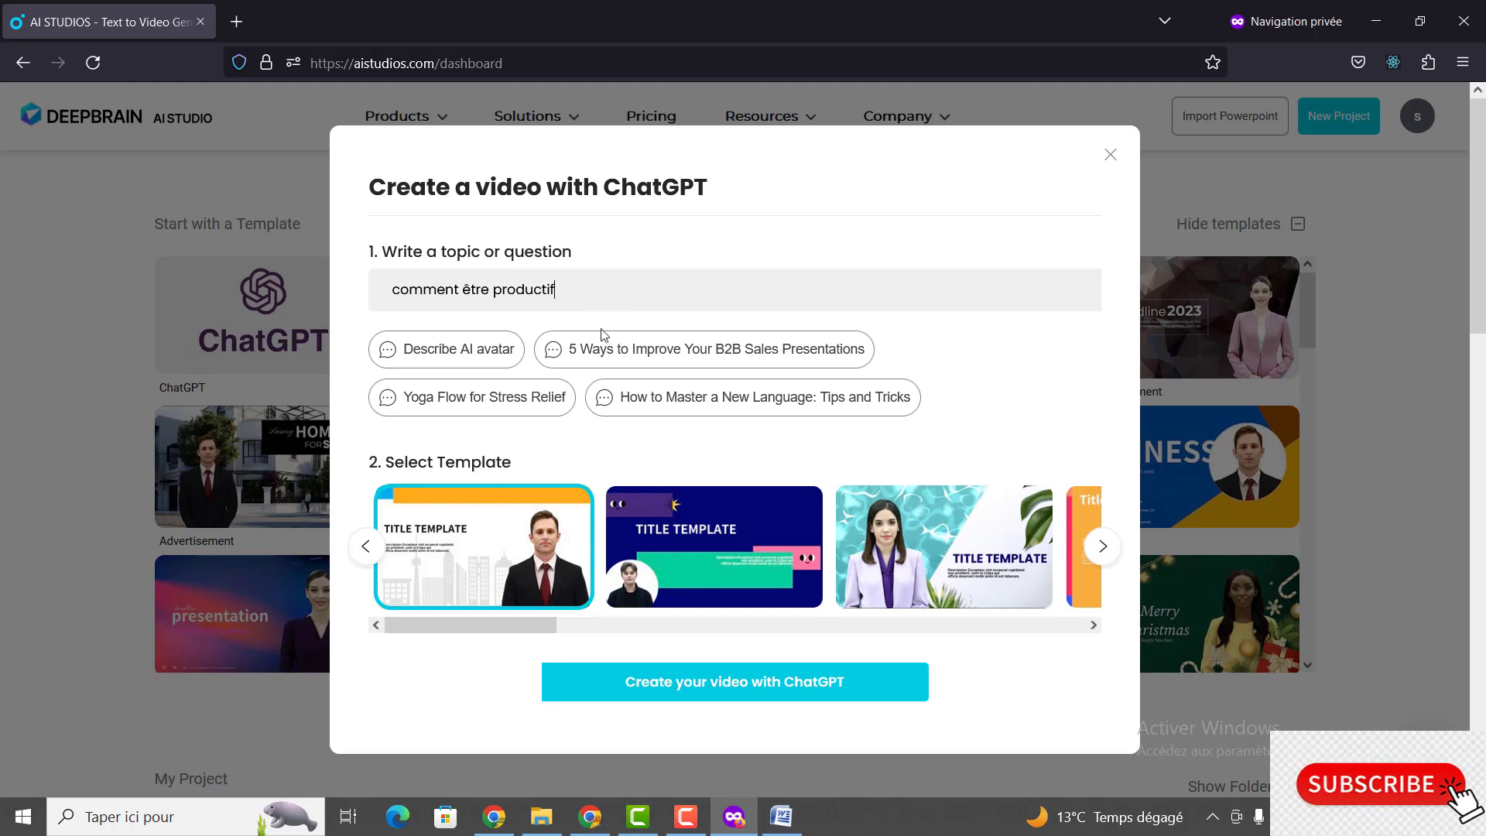
click(1103, 546)
click(1103, 547)
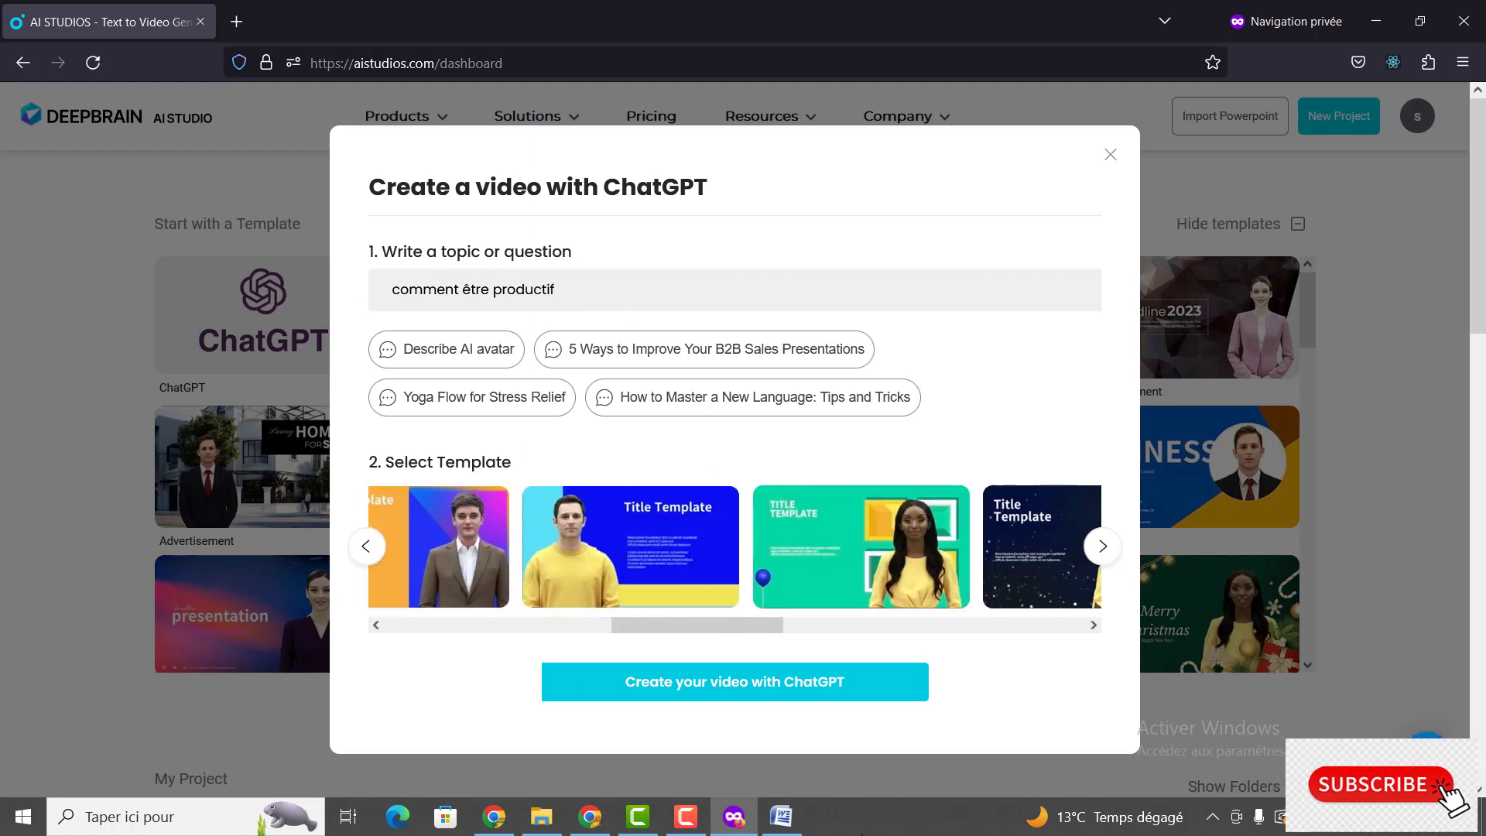
click(734, 817)
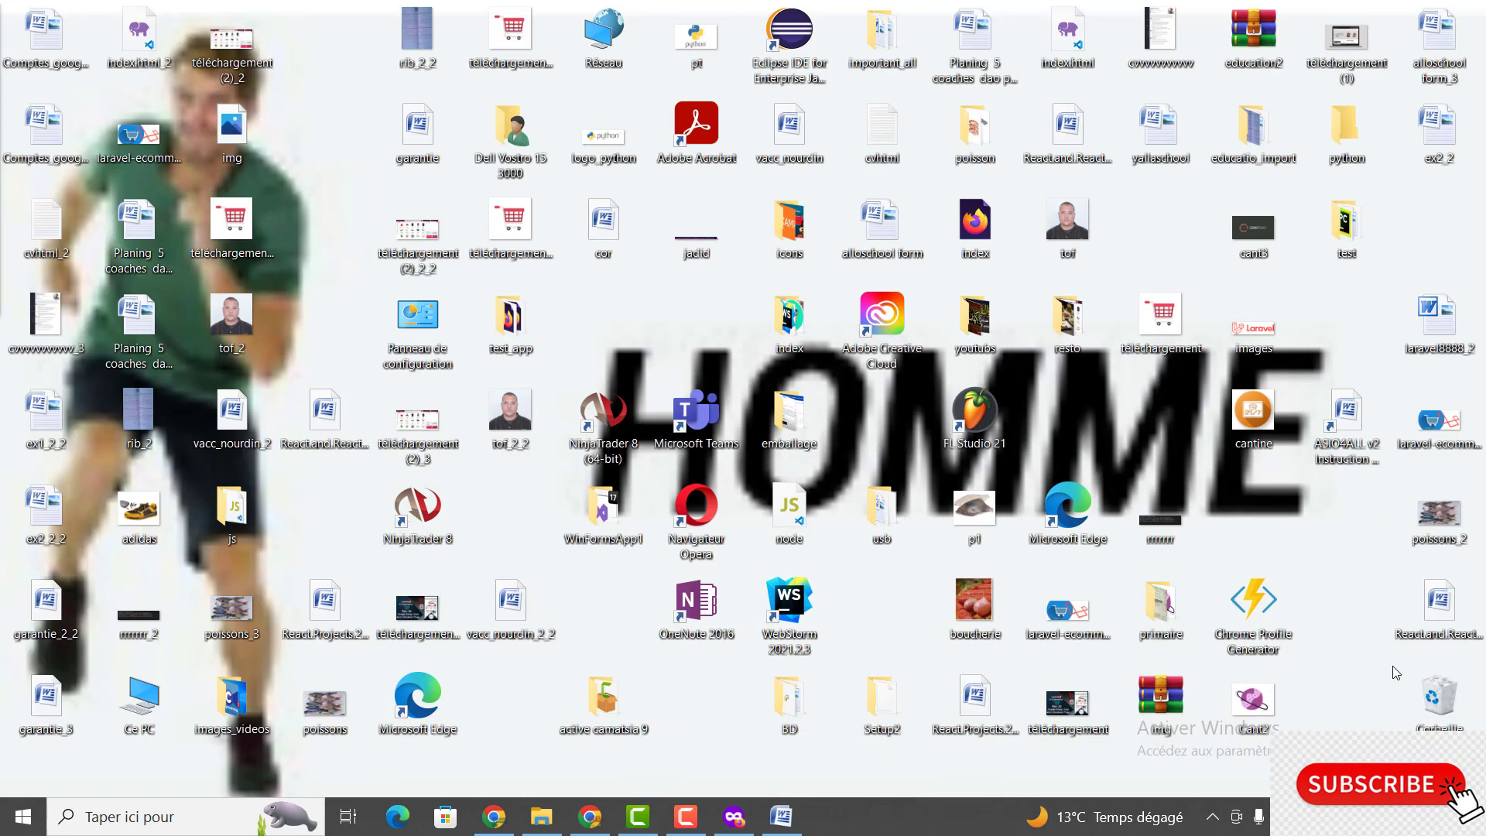
click(685, 817)
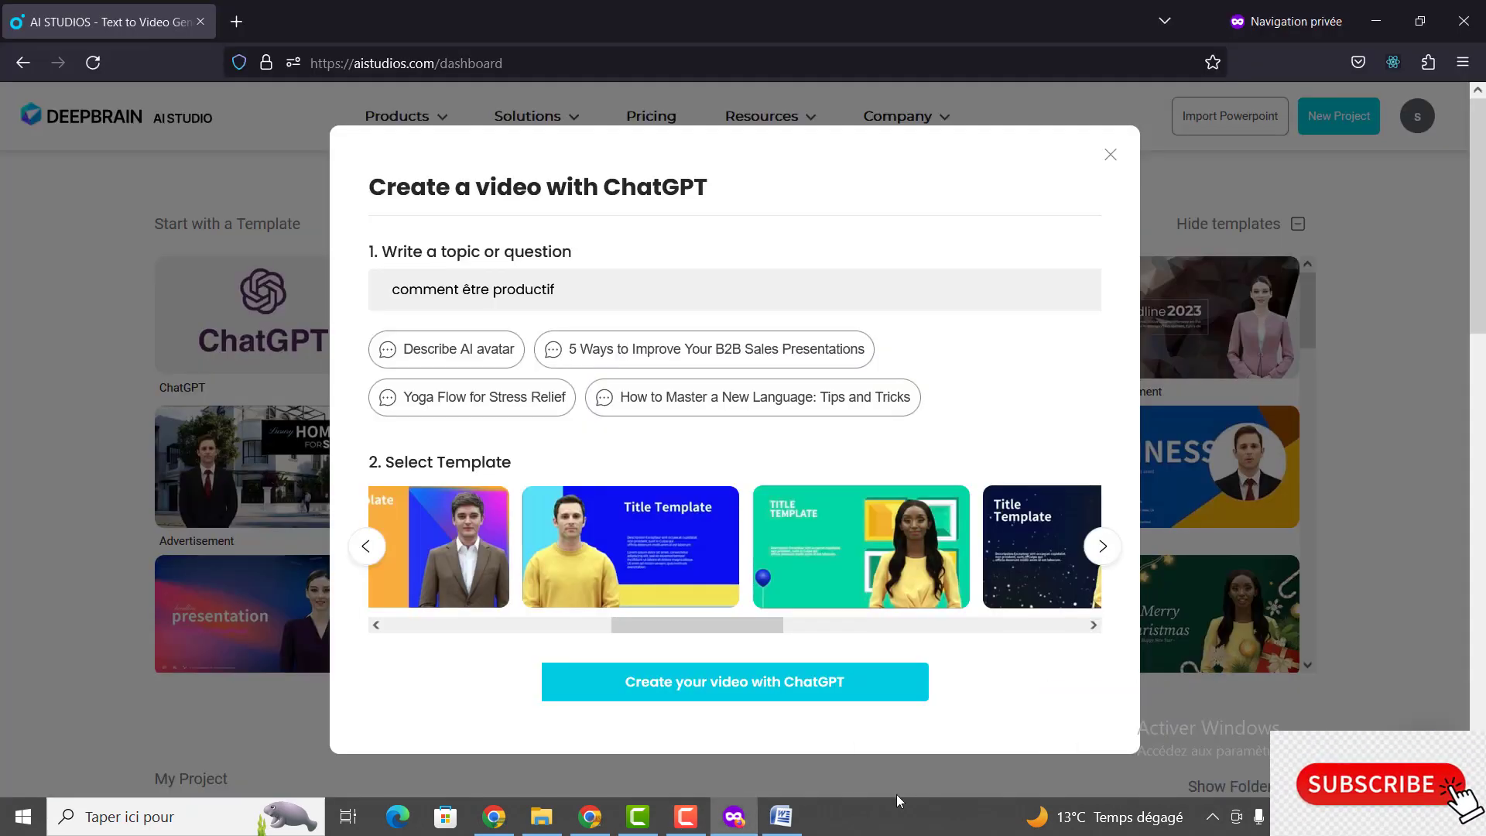
click(687, 818)
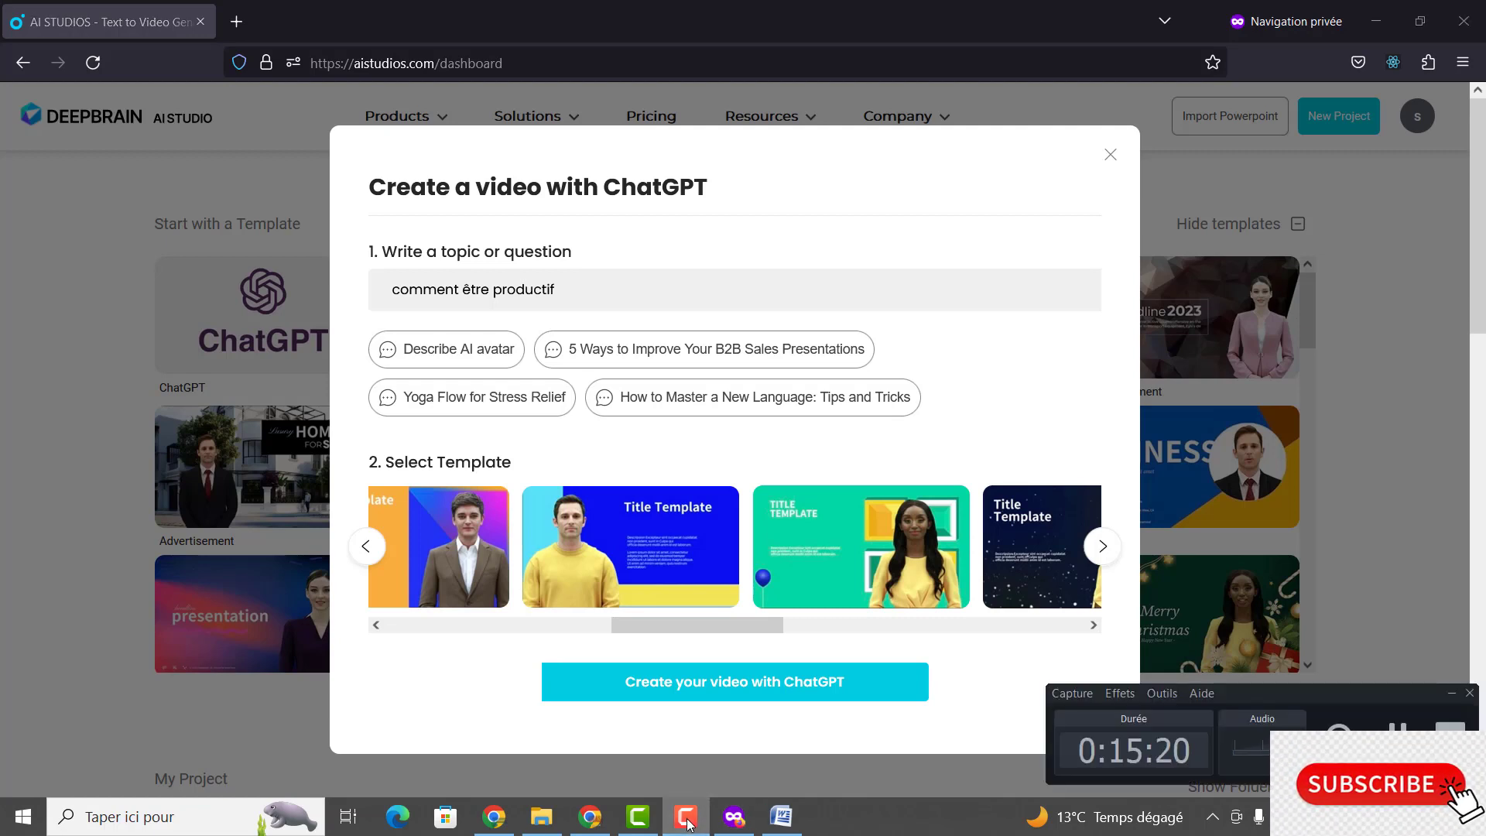
click(687, 819)
click(687, 819)
click(686, 819)
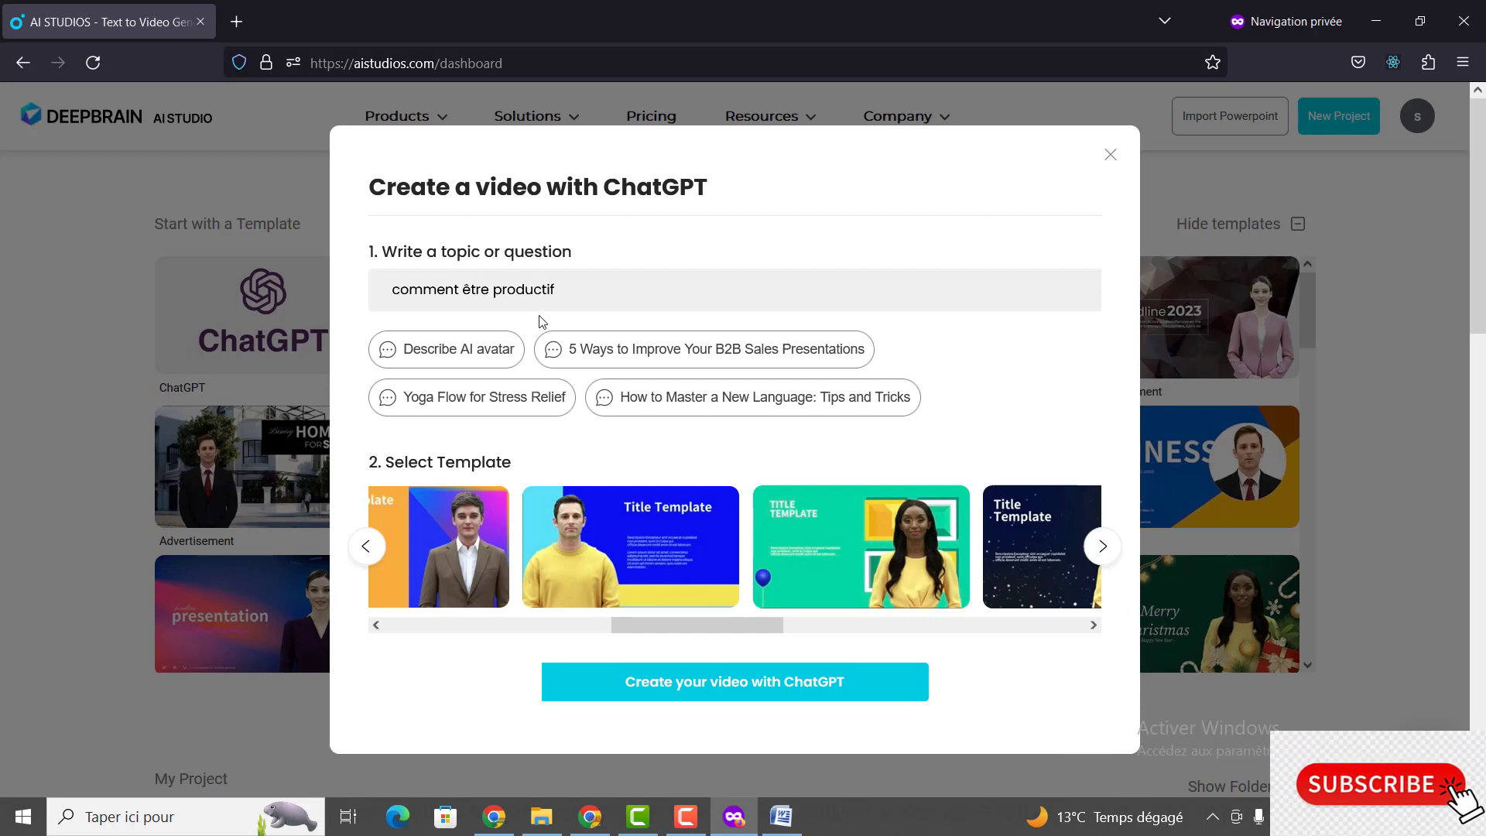
Step: Choose the title template with the turquoise water background and the woman in a lilac blazer, and create the video with ChatGPT
click(1110, 547)
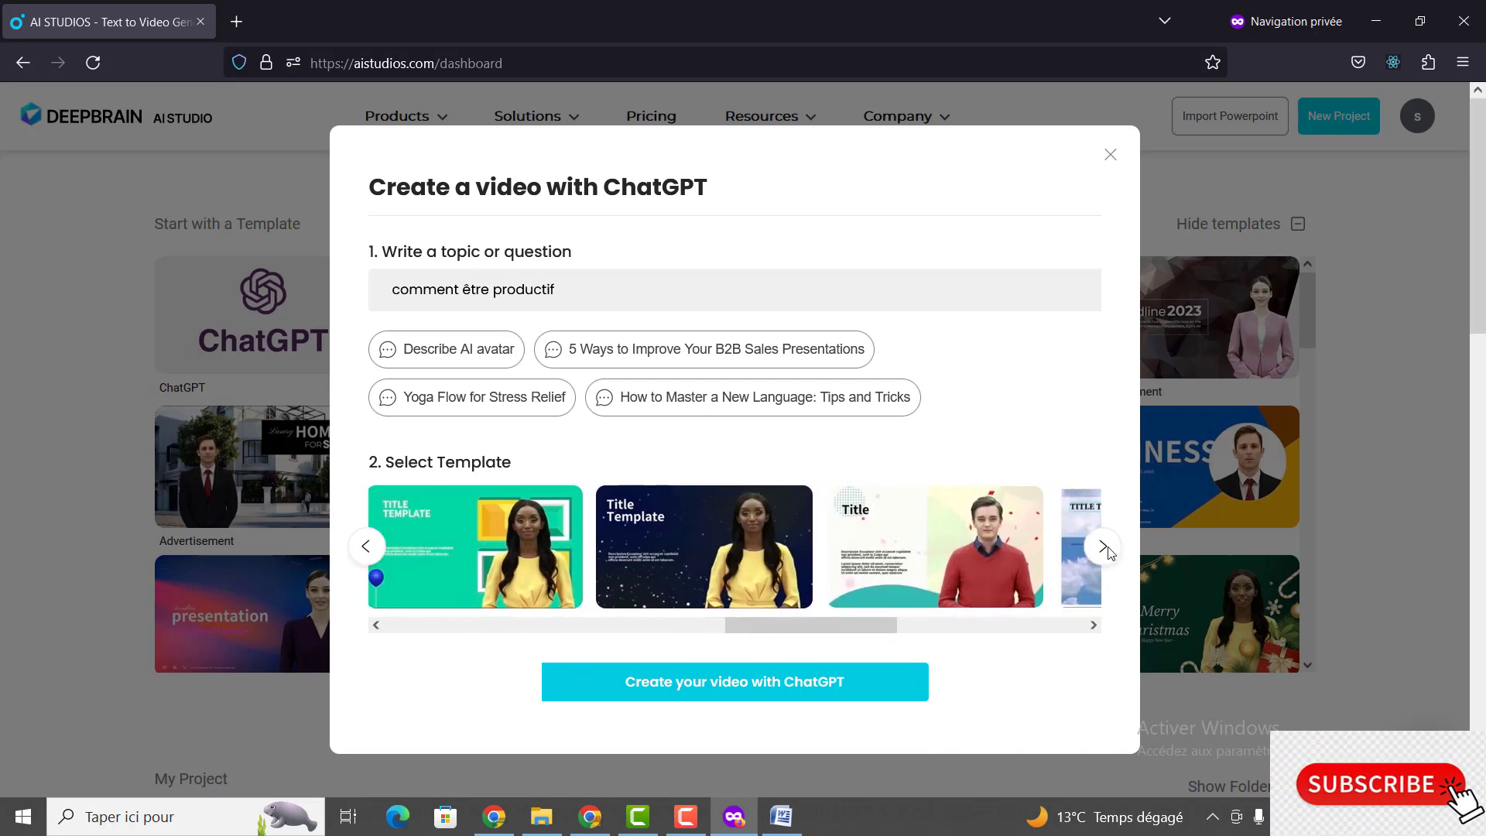
click(1108, 549)
click(1103, 549)
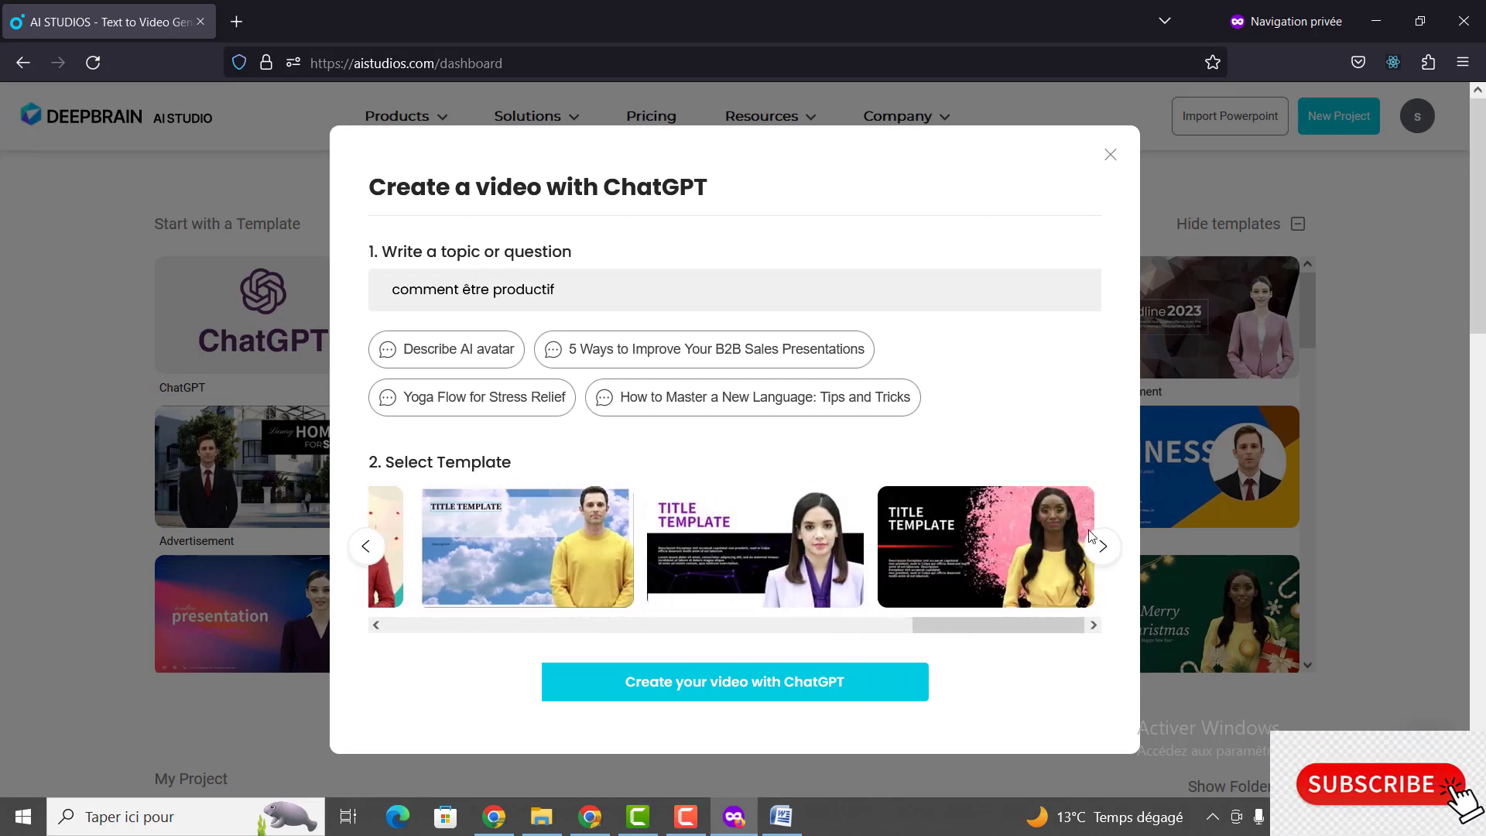
click(365, 549)
click(366, 548)
click(366, 549)
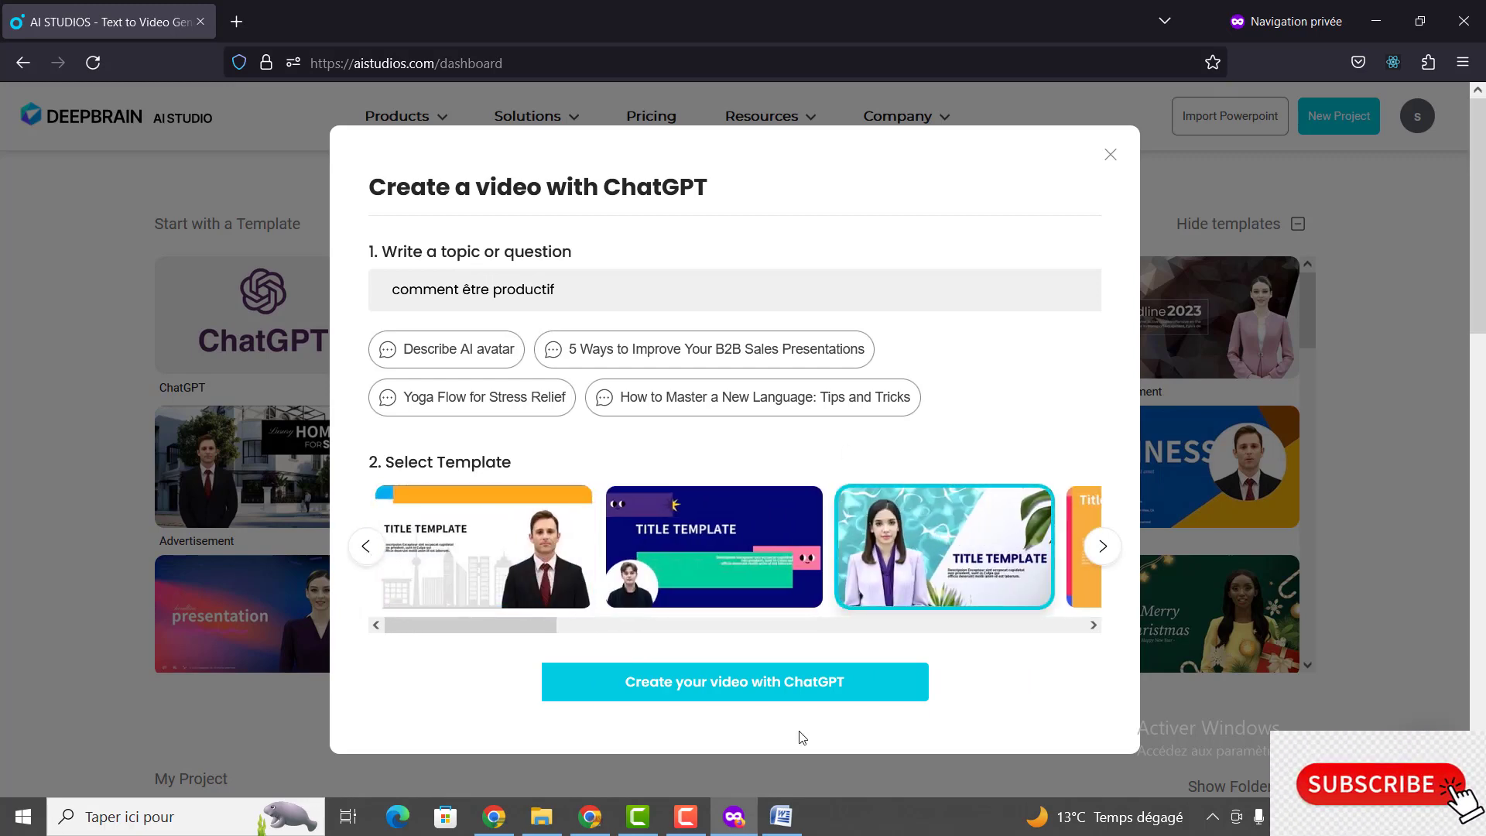
click(744, 685)
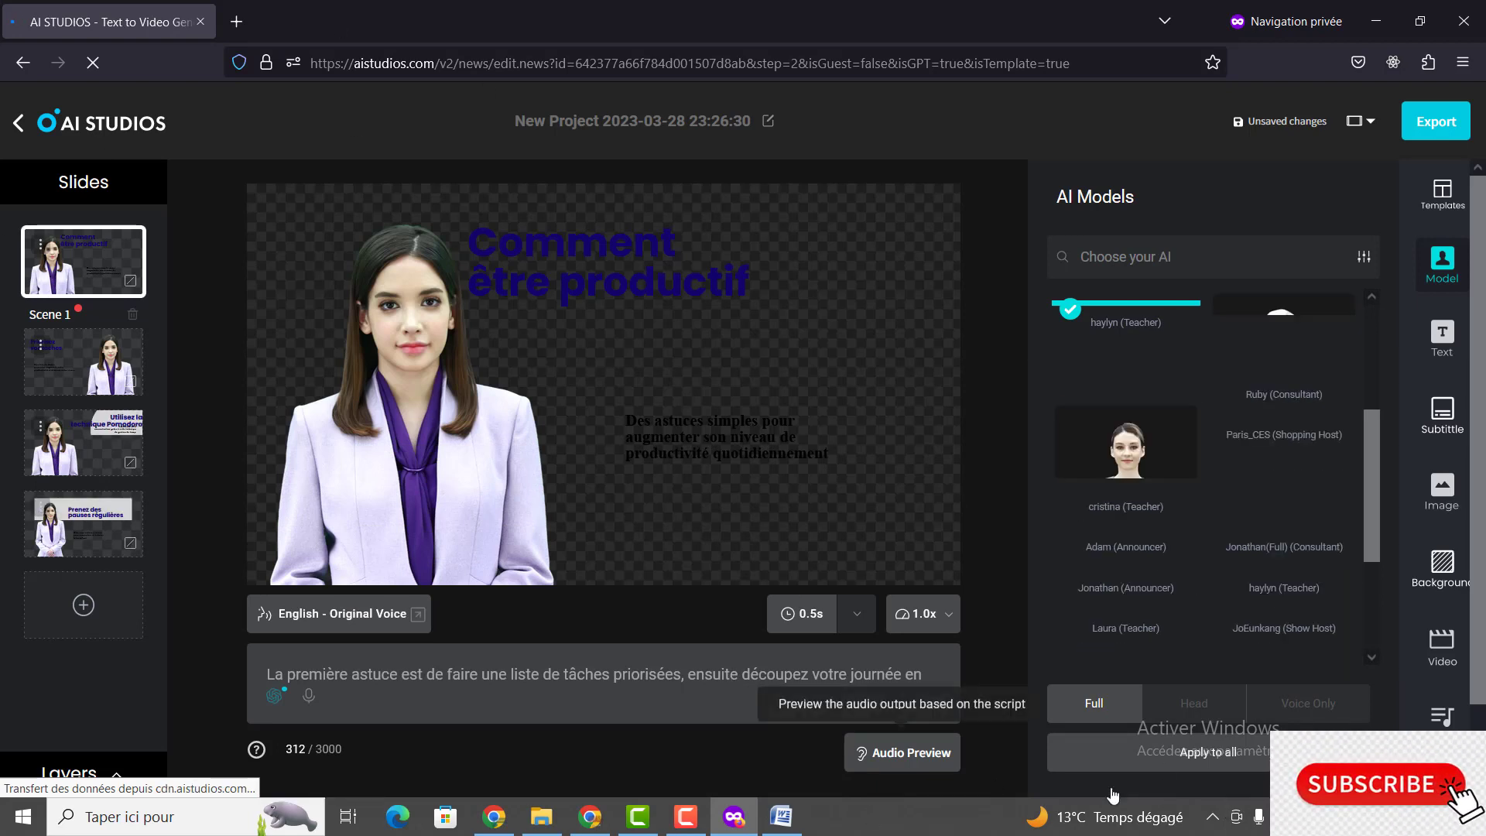
key(super+d)
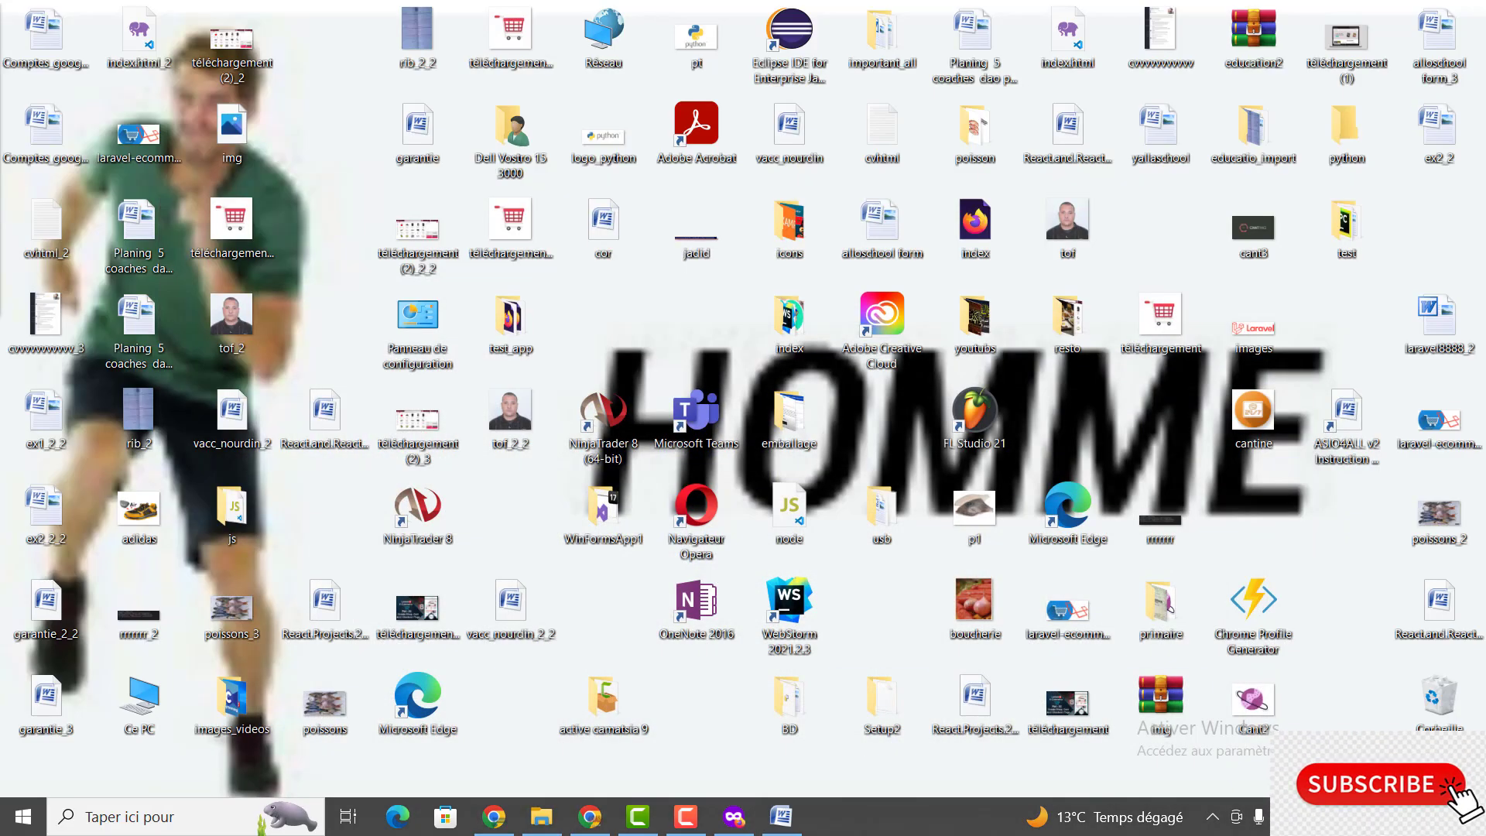
click(730, 825)
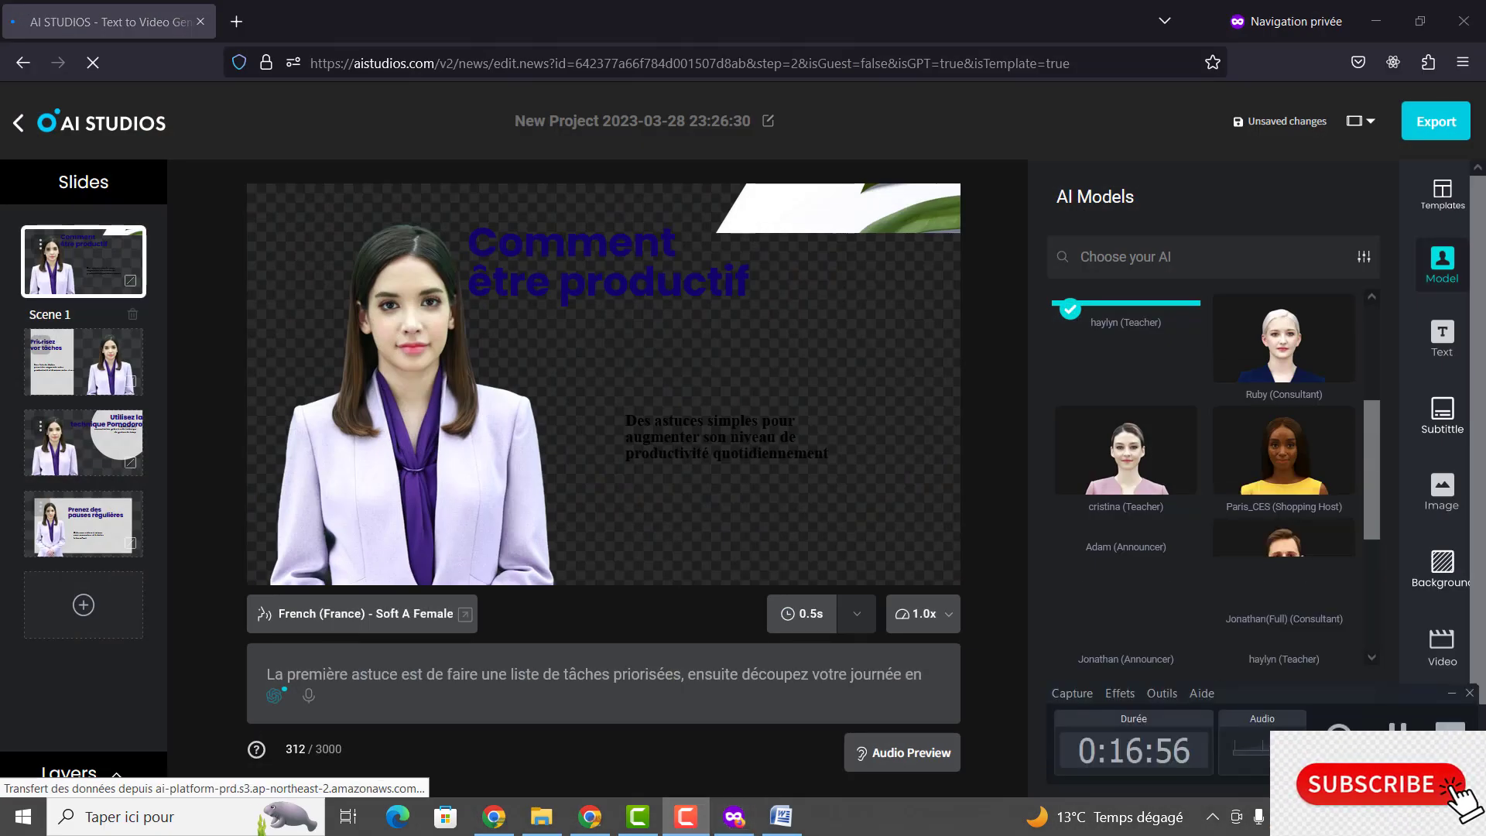
click(687, 822)
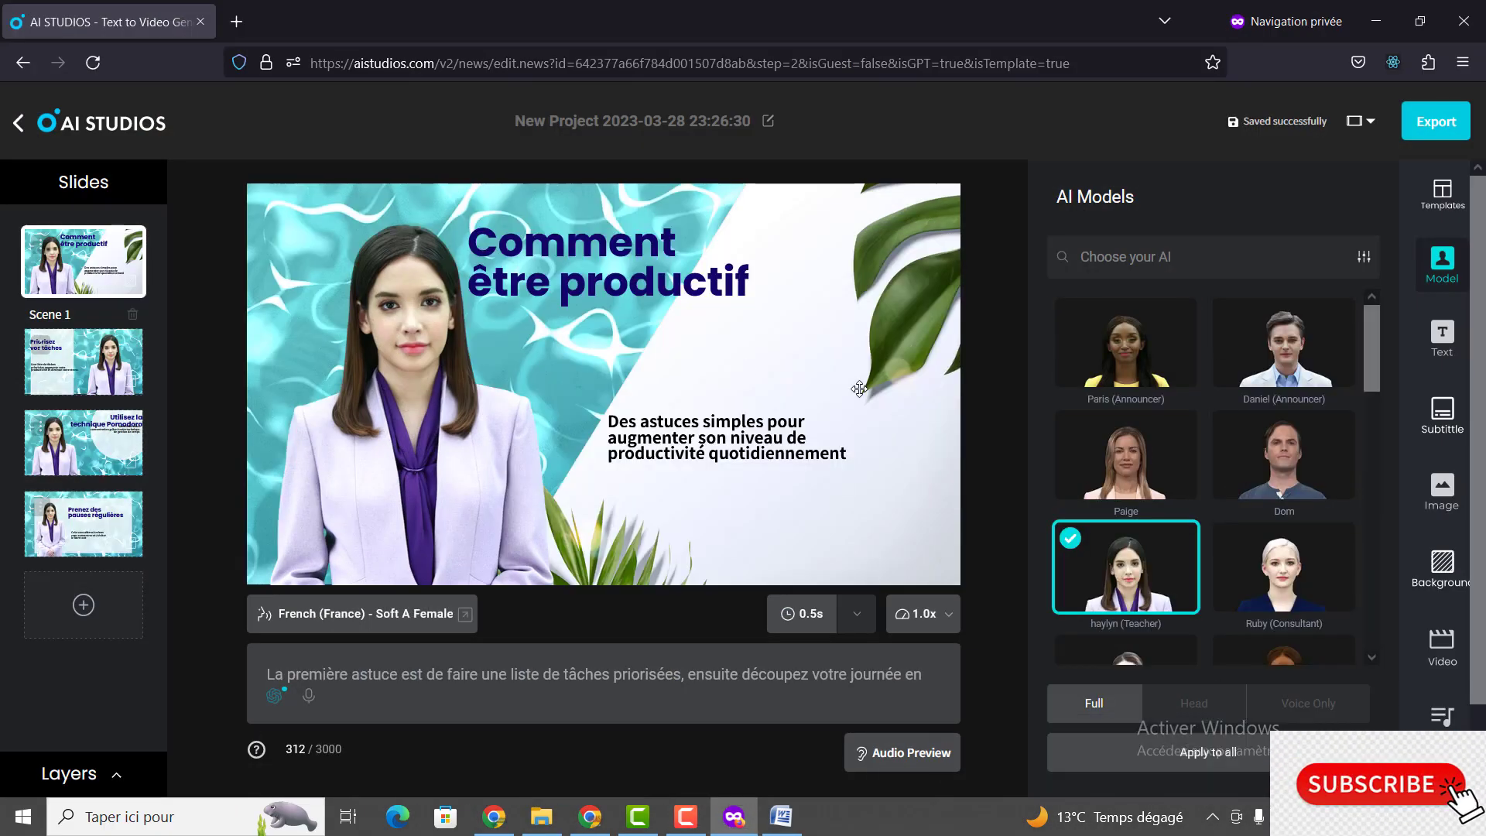
Step: Examine the AI models and their filters, the title's text settings, and the subtitle, template, image and background options
scroll(1239, 364, down, 1)
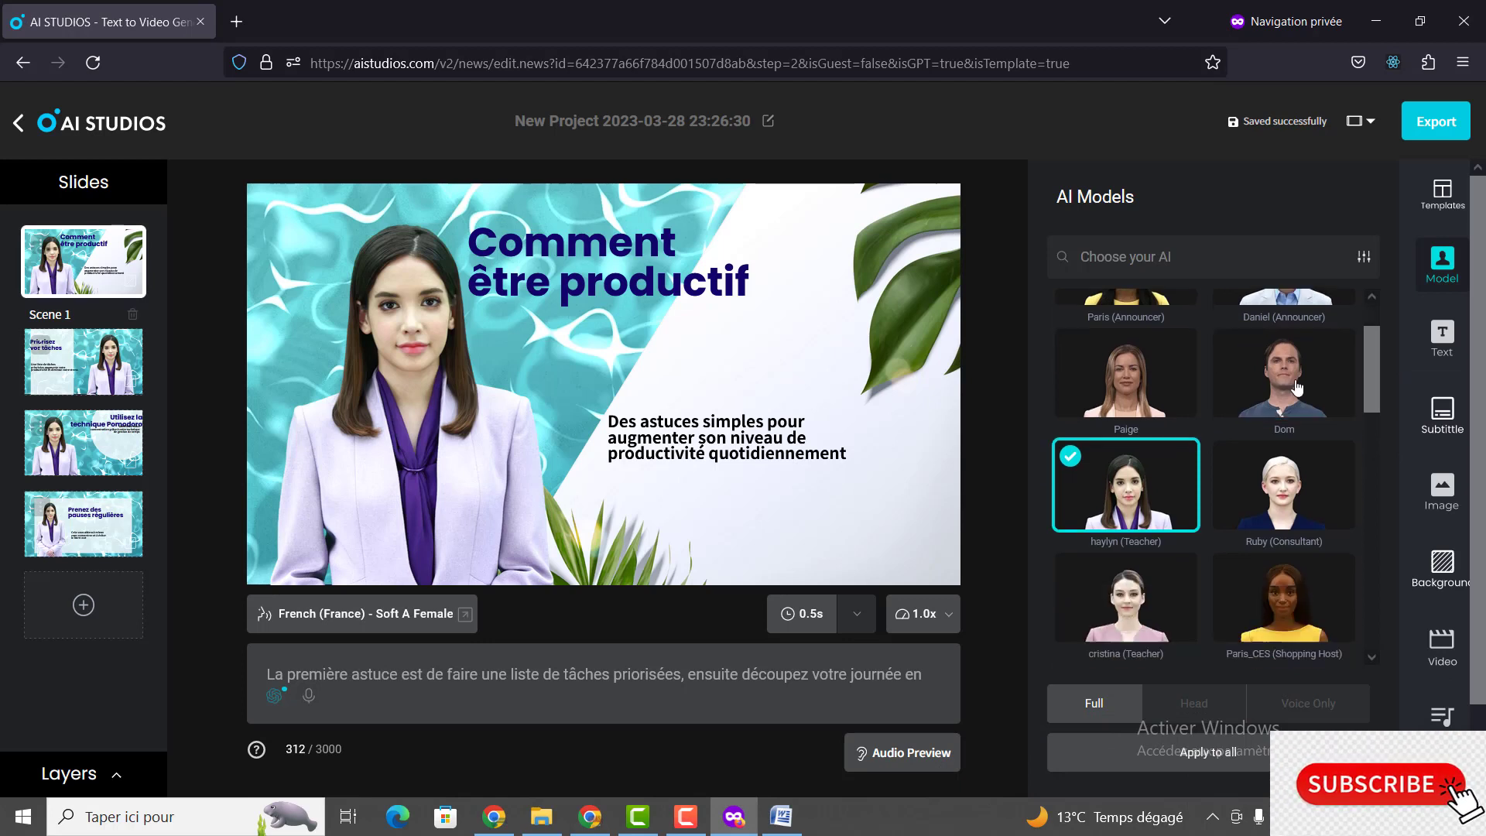
scroll(1221, 304, up, 1)
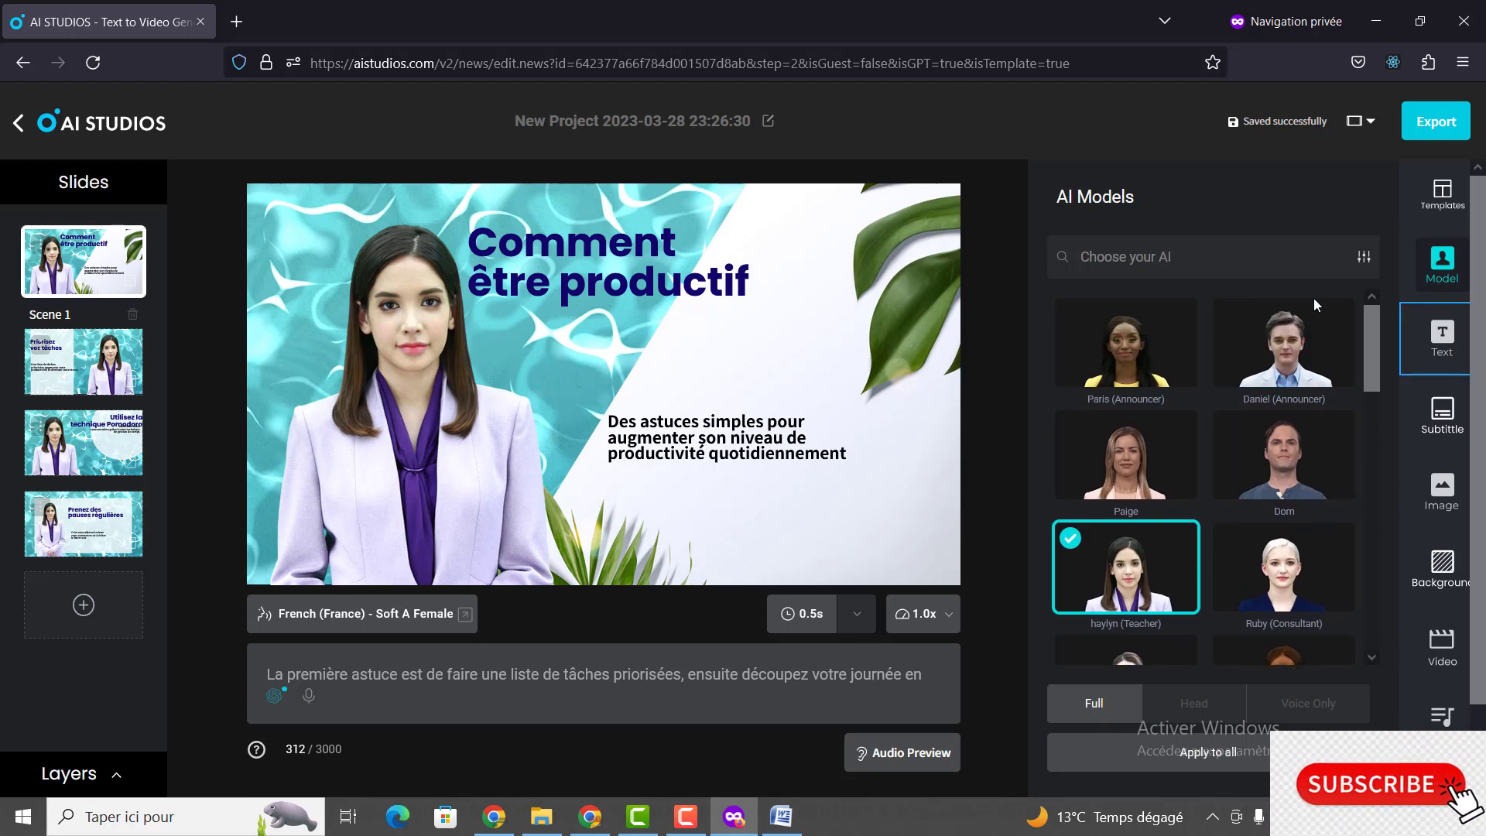
click(1161, 258)
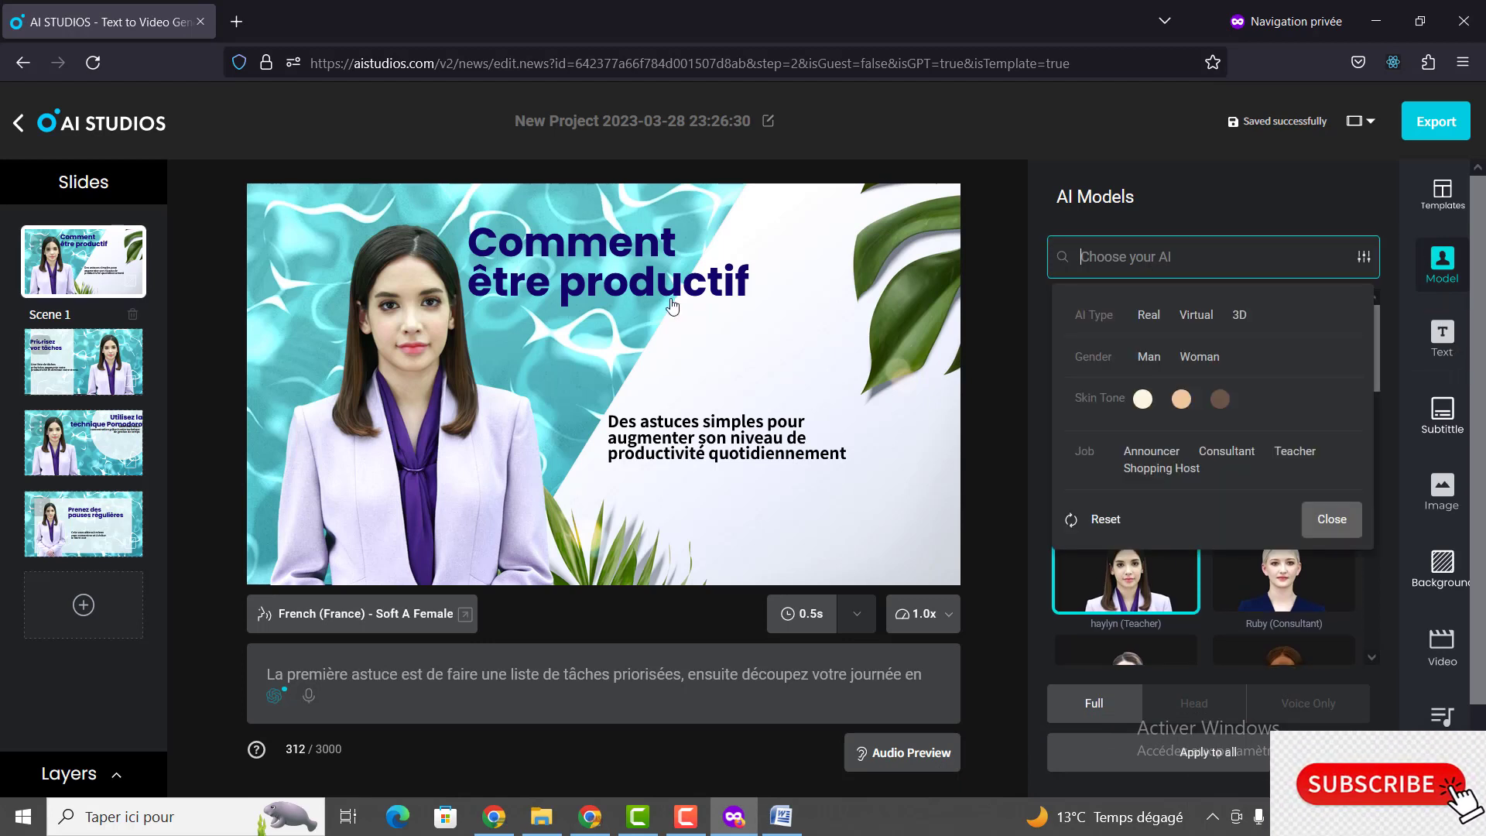
click(577, 271)
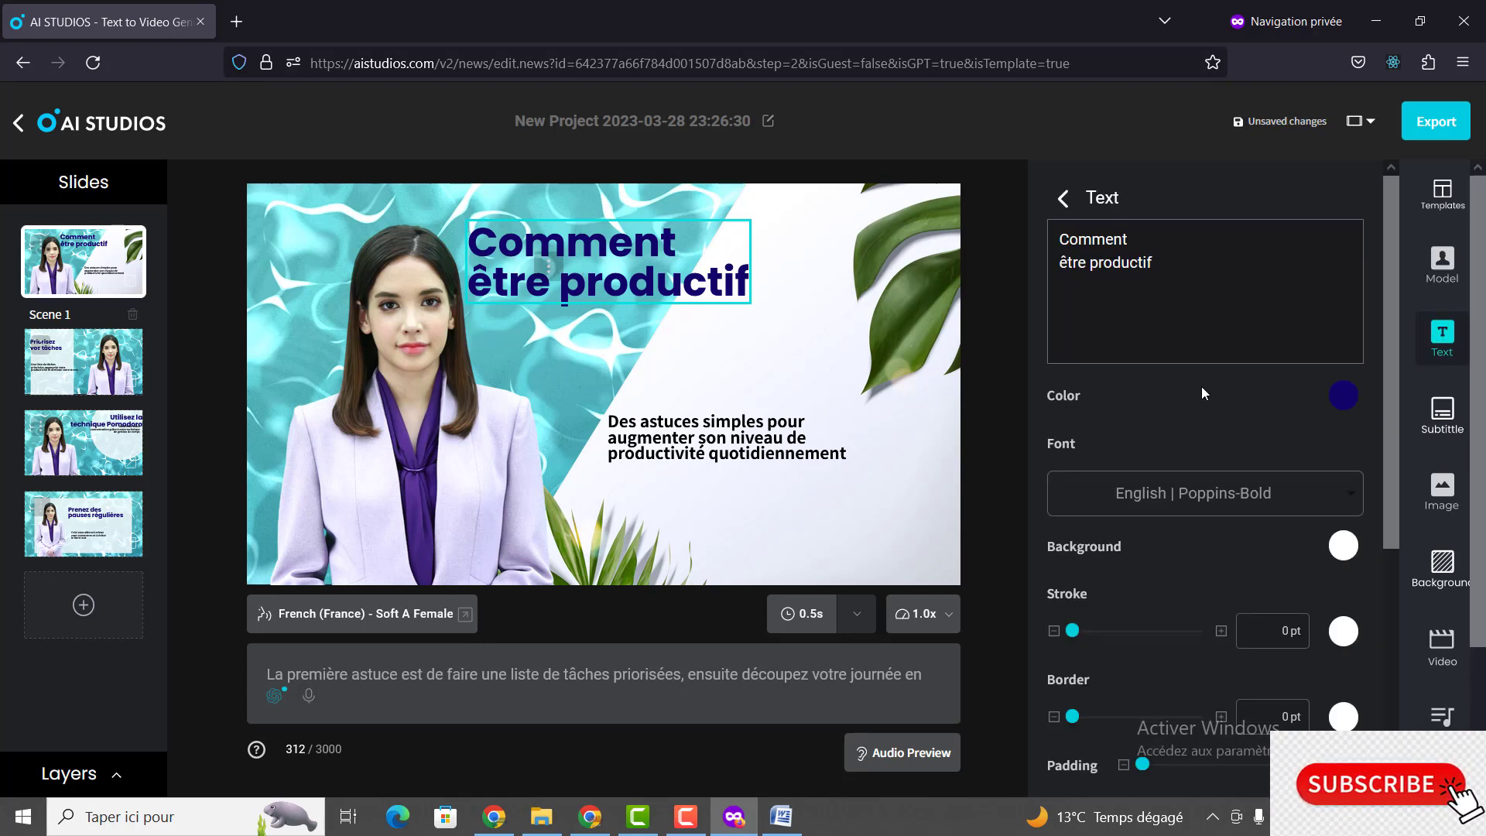
click(1453, 271)
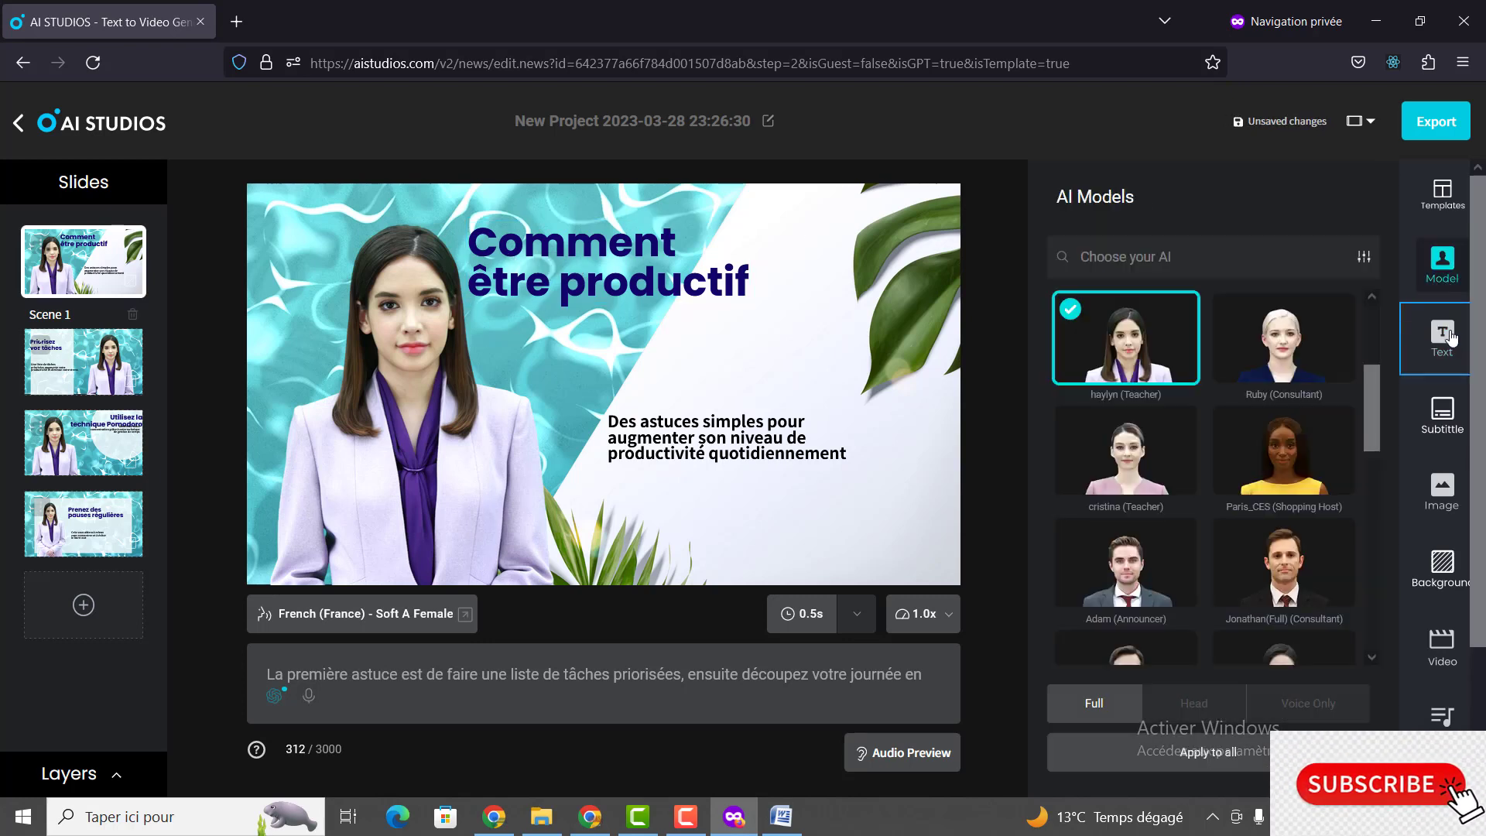
click(1452, 338)
click(1454, 426)
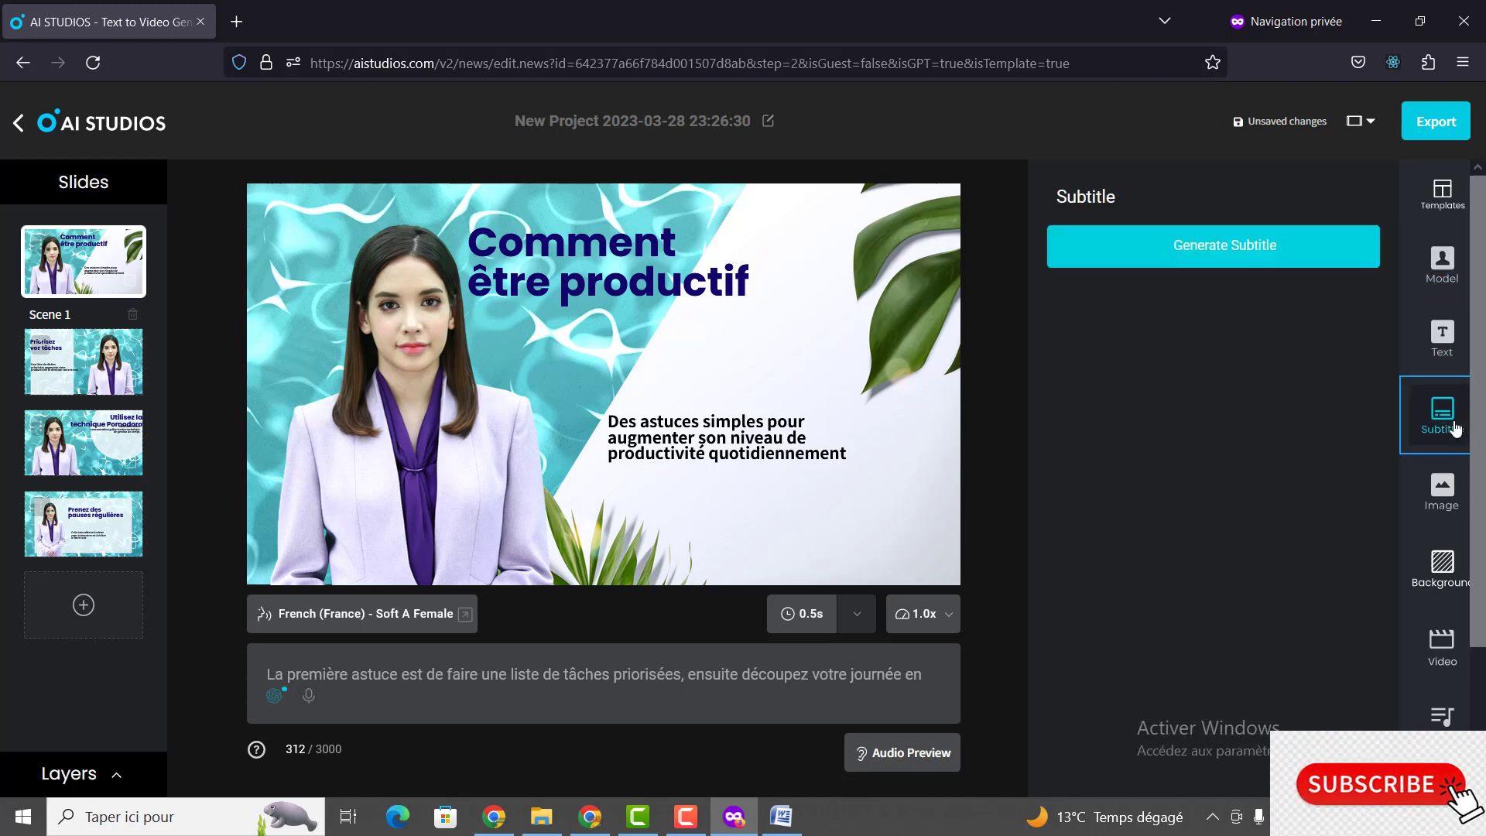
click(1448, 194)
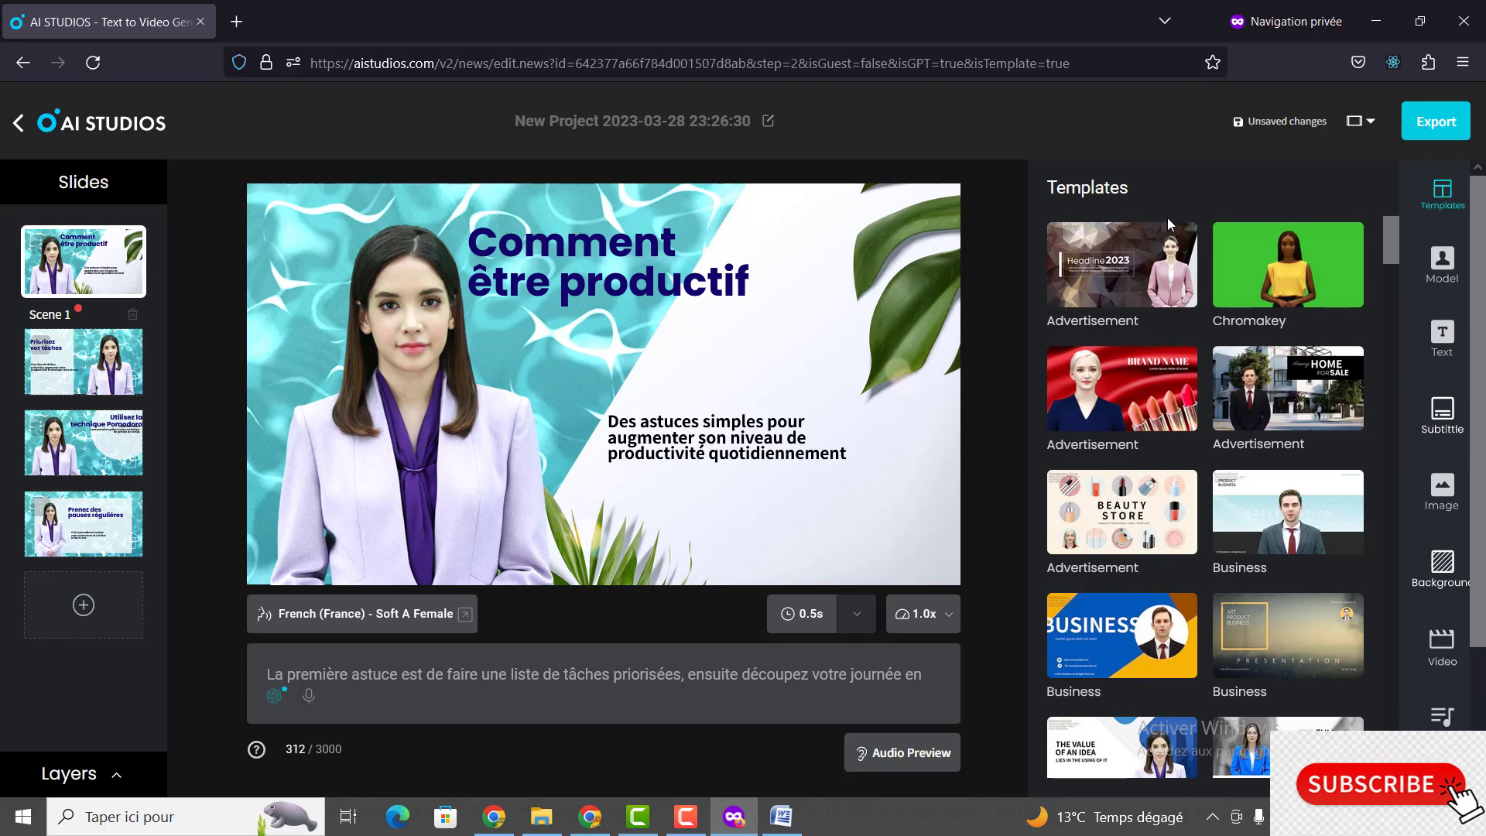
click(1448, 494)
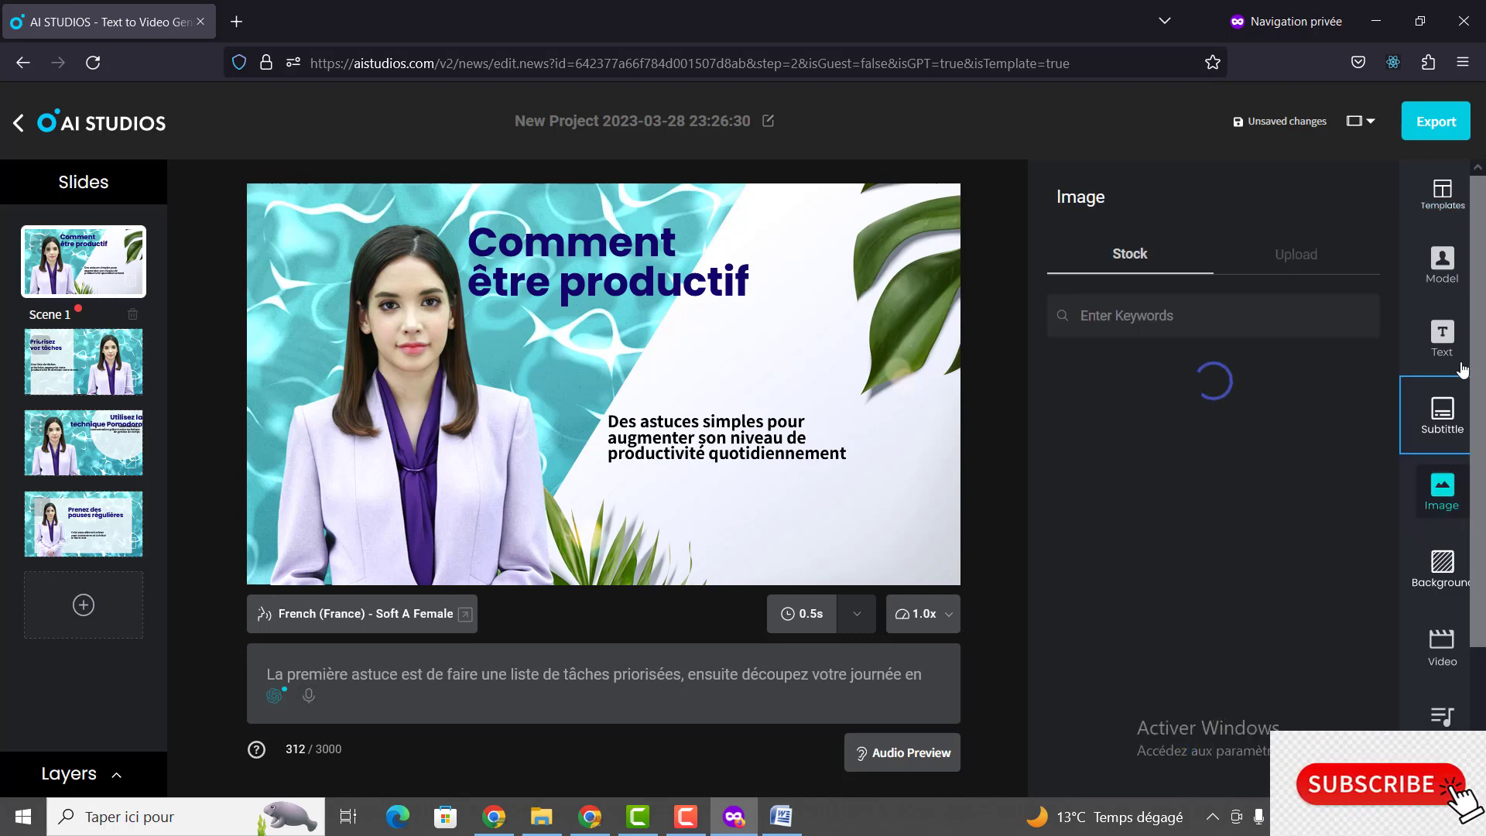
click(1449, 569)
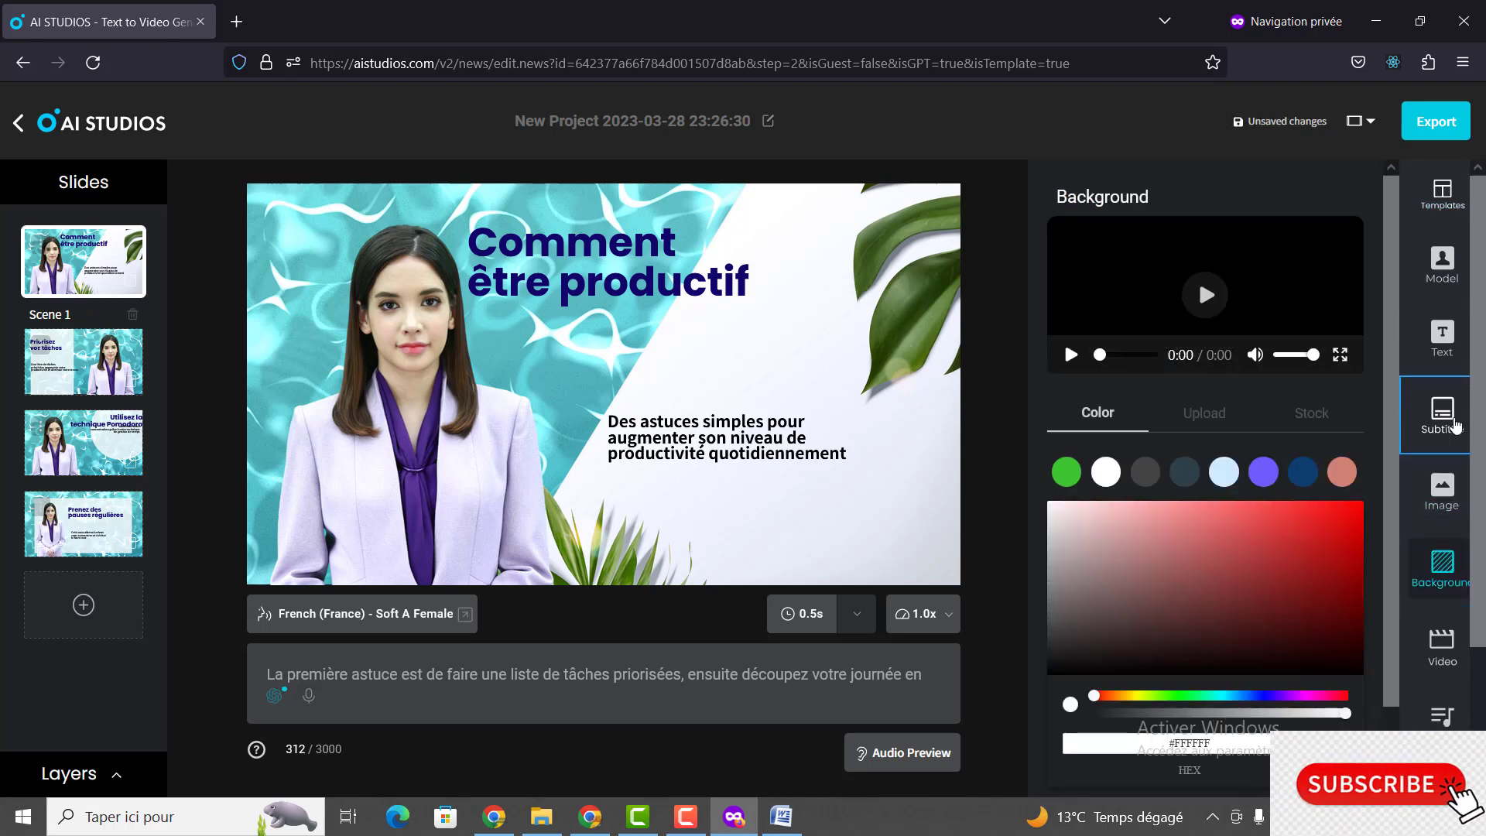
Step: Look through the subtitle, template and stock video options, and open the stock images
click(1454, 422)
click(1444, 195)
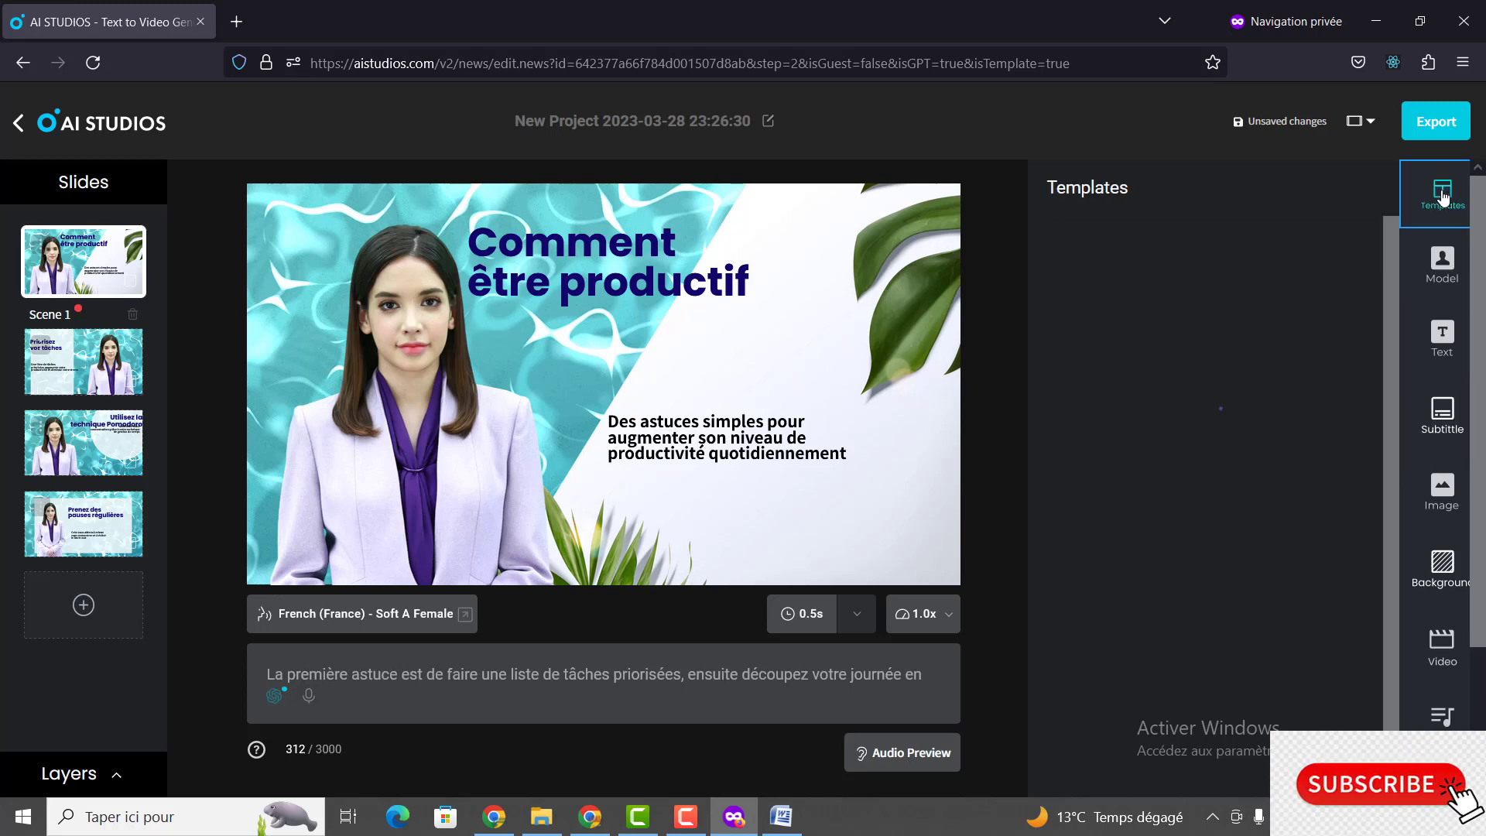
click(1452, 642)
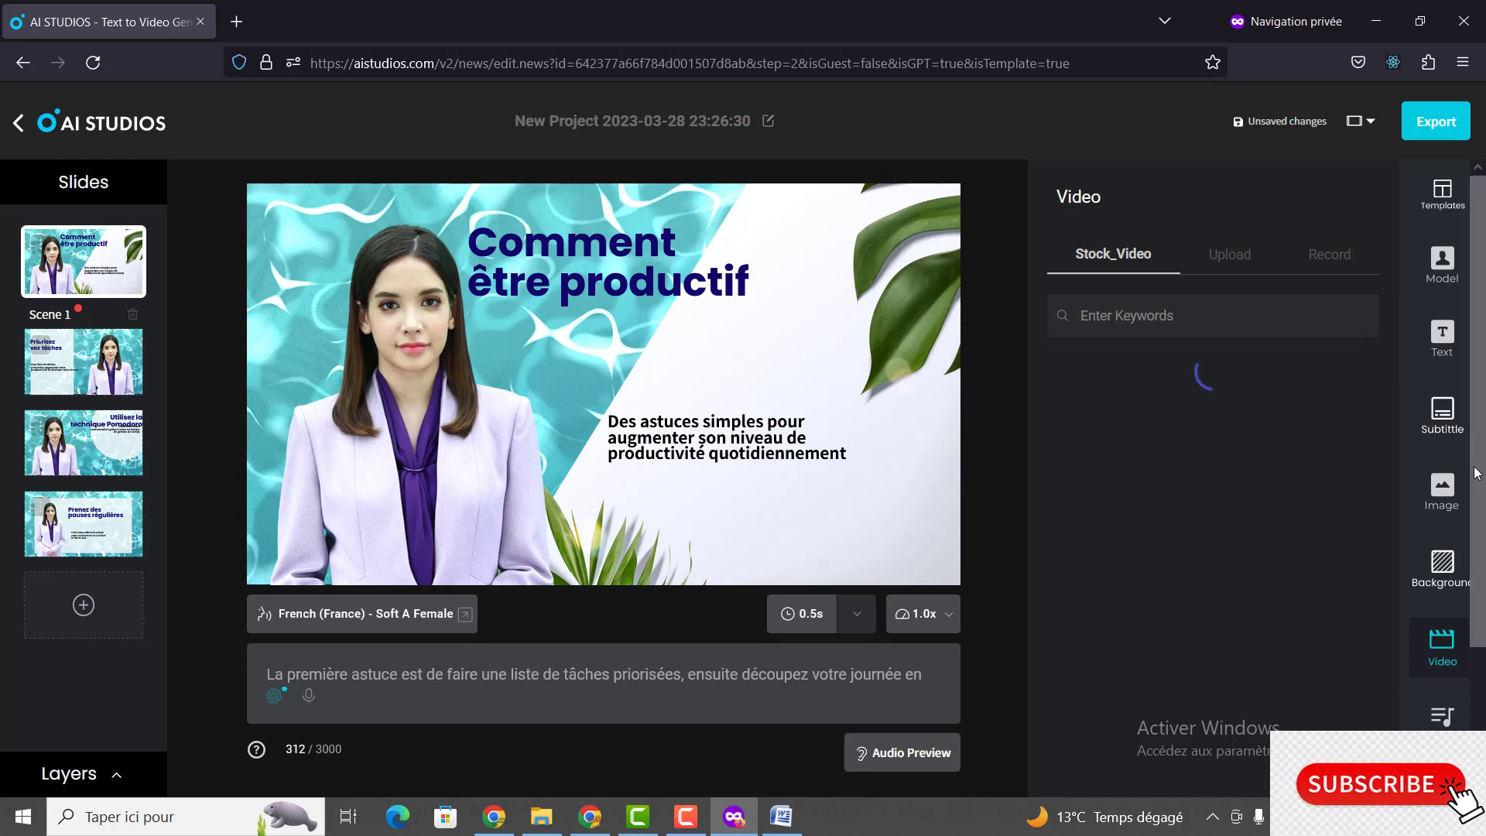
click(1440, 487)
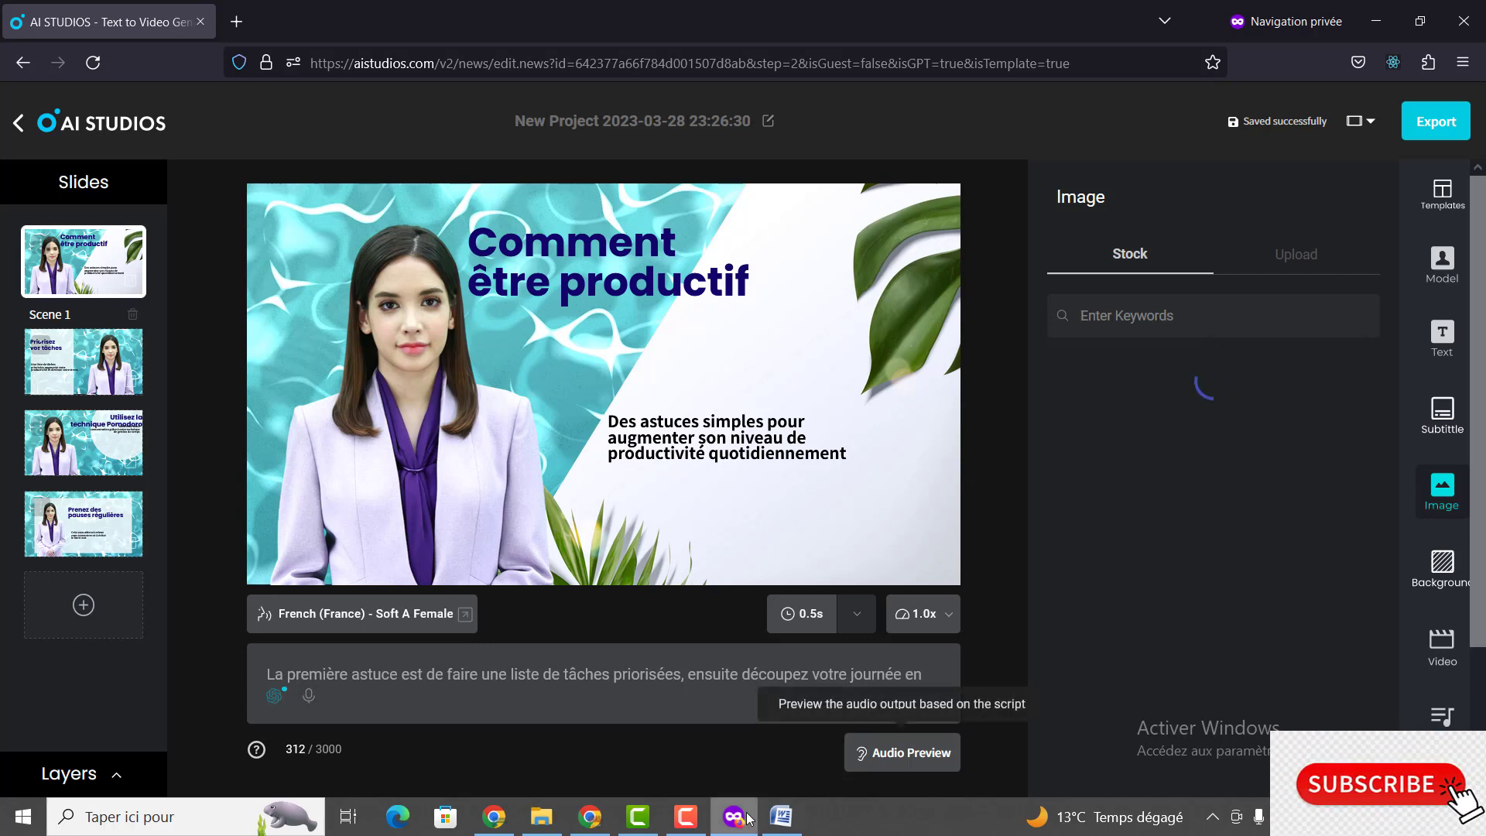
mouse_move(735, 822)
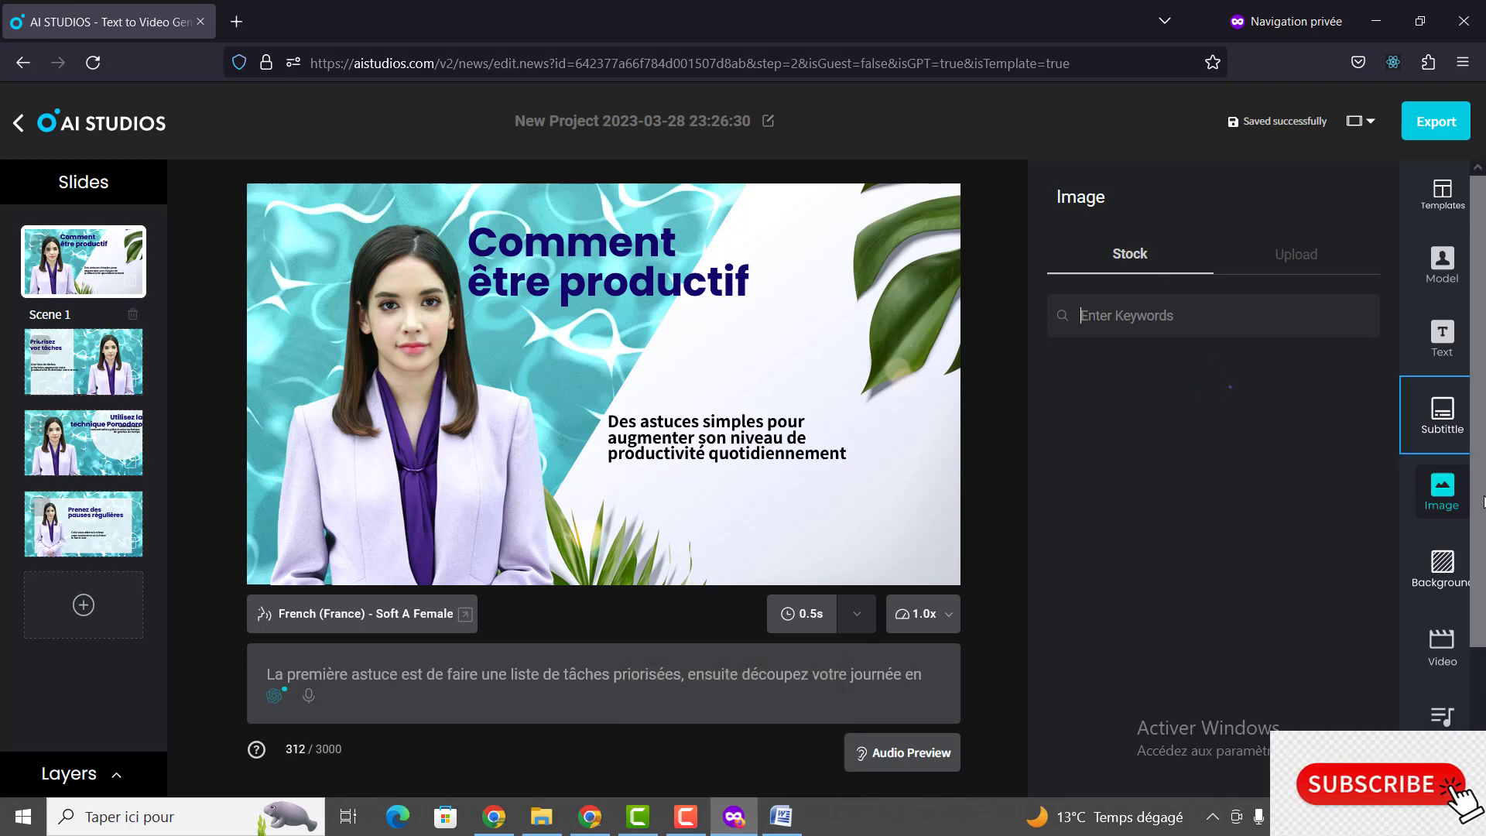
click(736, 819)
click(734, 819)
click(686, 819)
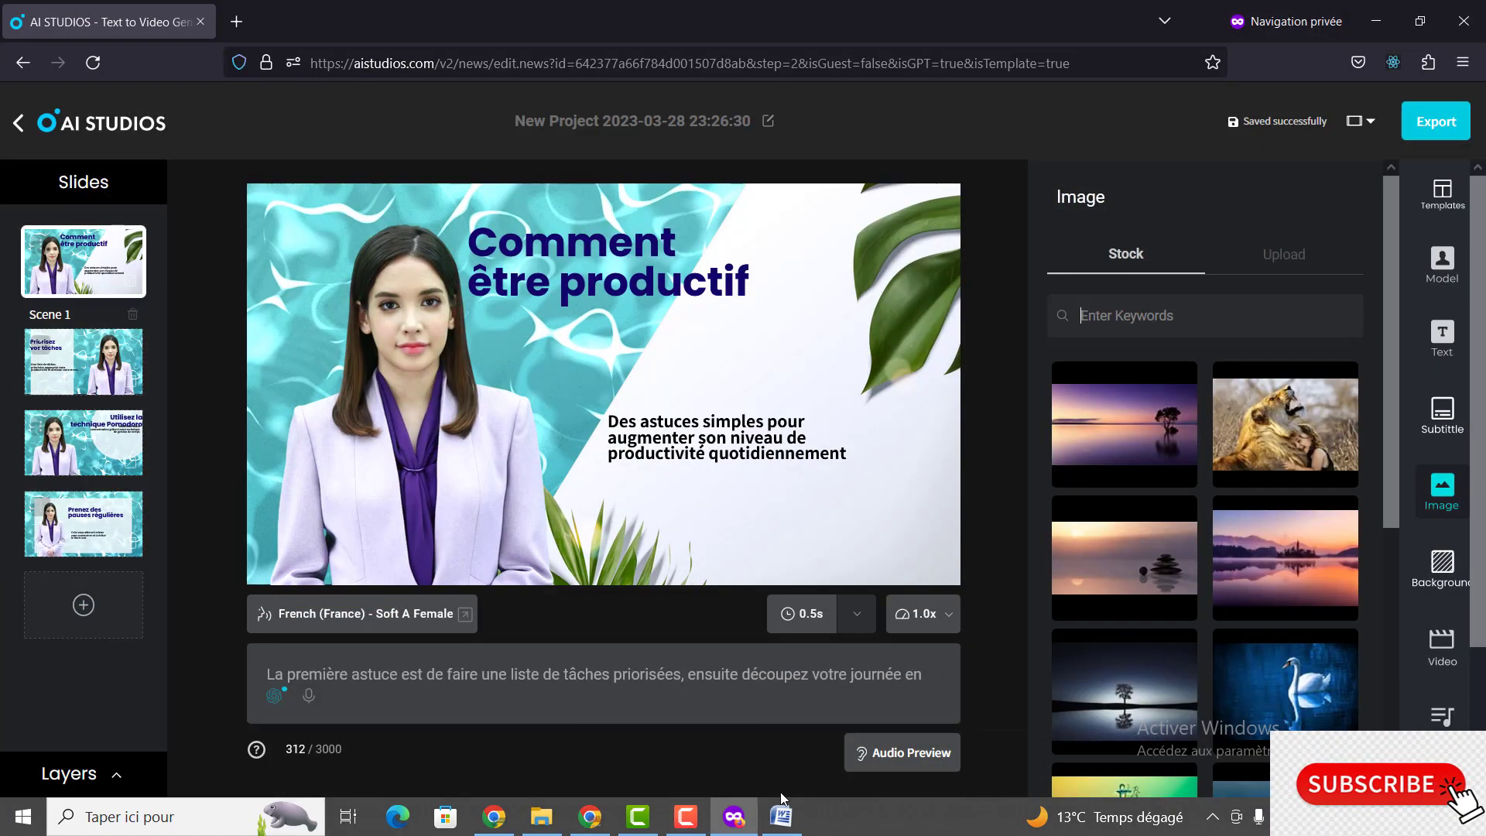
click(685, 819)
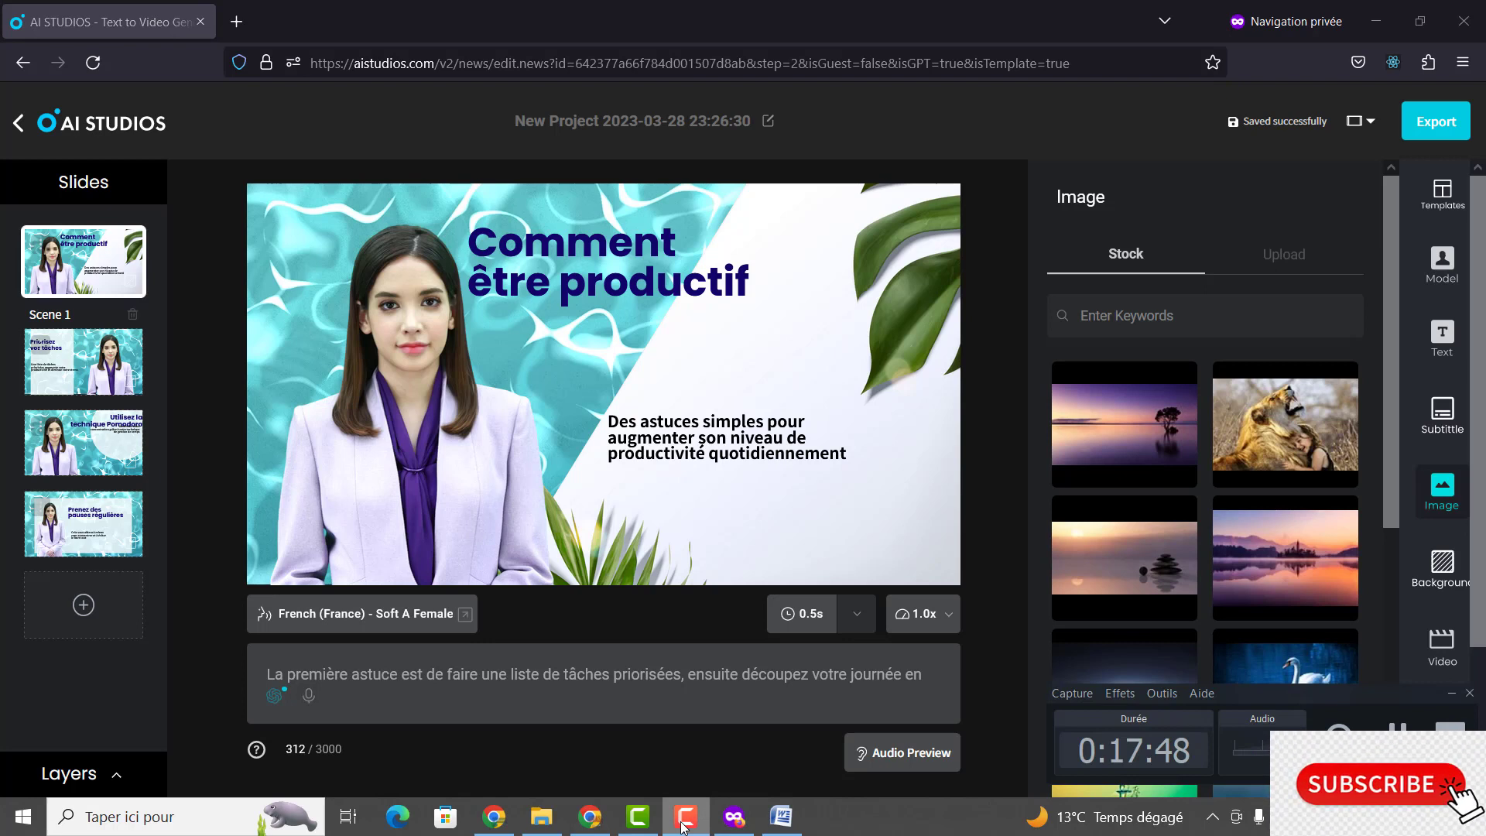
click(683, 826)
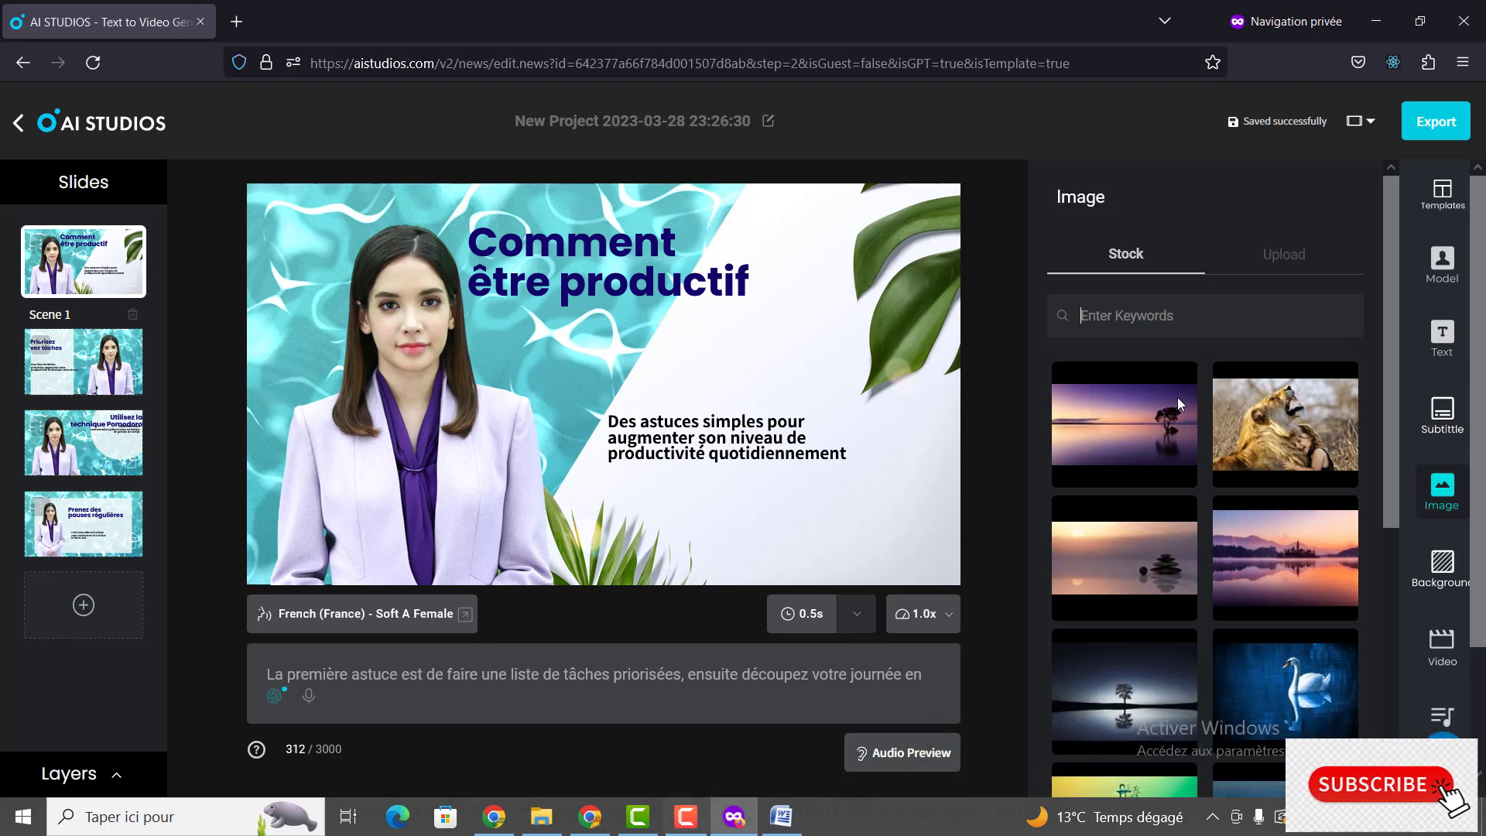
Step: Search the stock images for "office"
click(1127, 306)
text(offi)
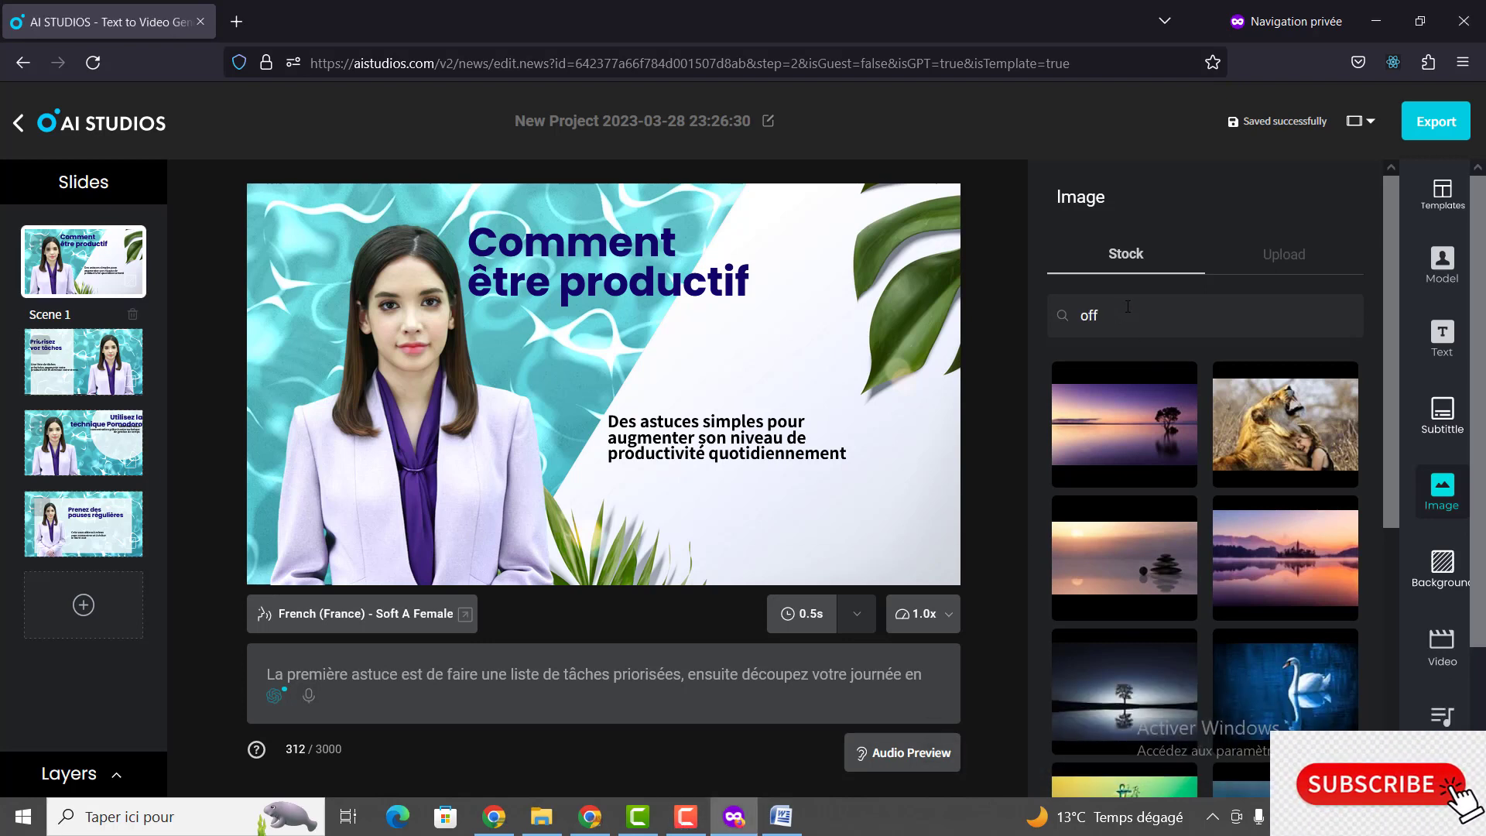
text(ce)
key(Return)
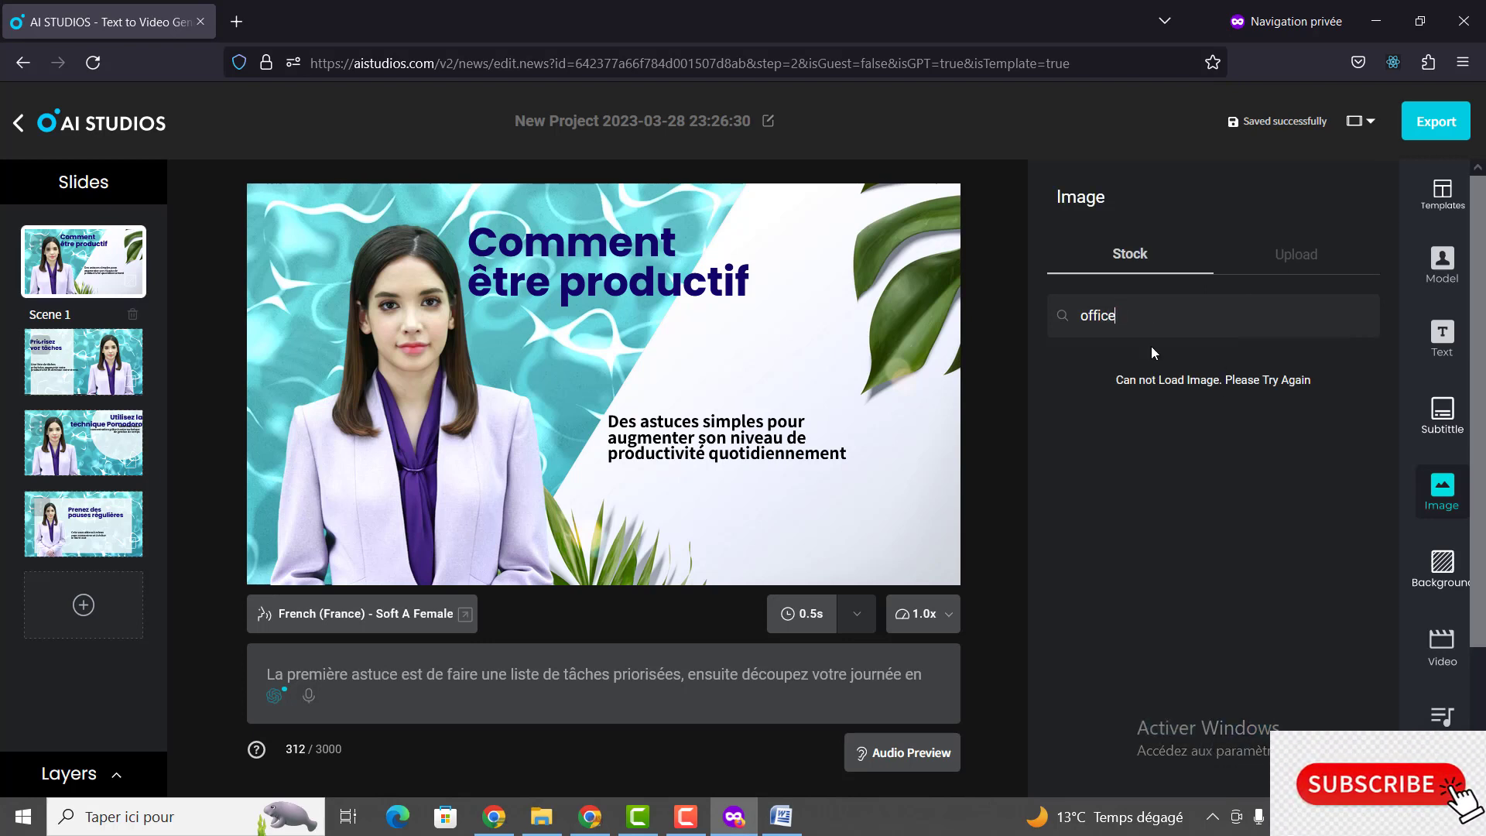
Step: Look at the image upload option and return to the stock images
drag(1116, 315, 1093, 315)
click(1319, 222)
click(1274, 261)
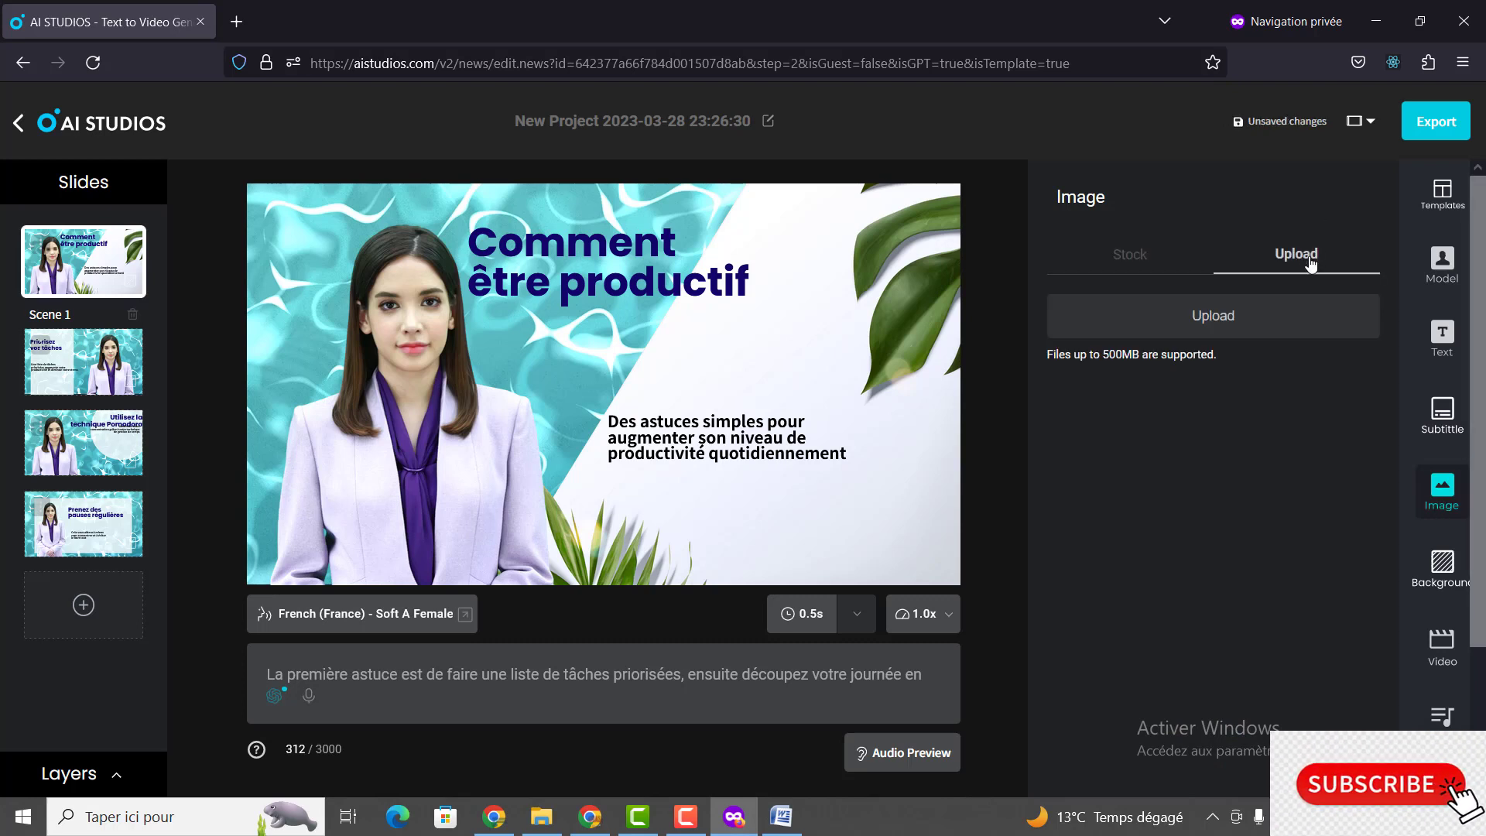
click(1125, 271)
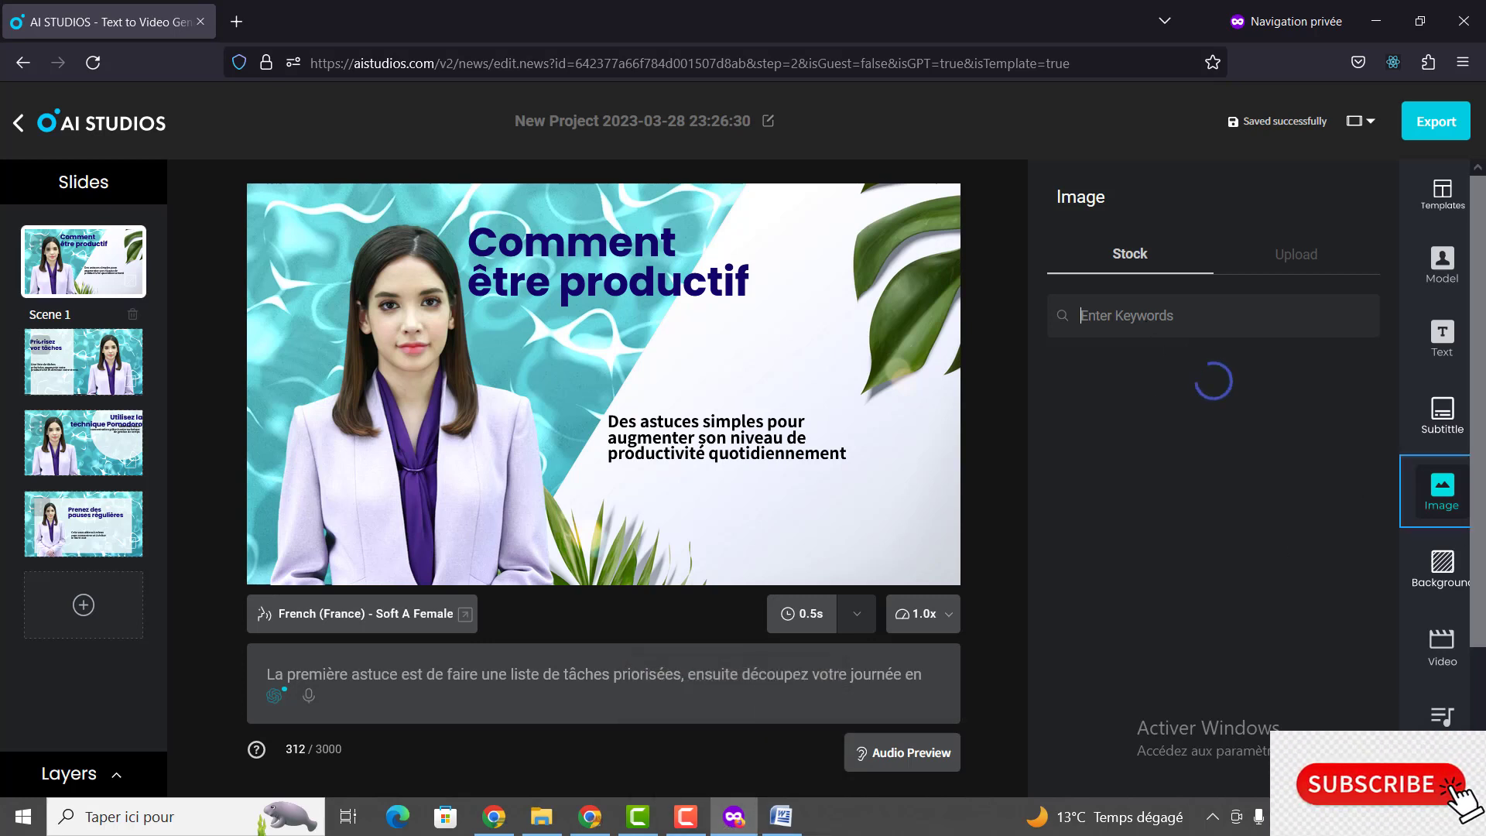
scroll(1444, 658, down, 2)
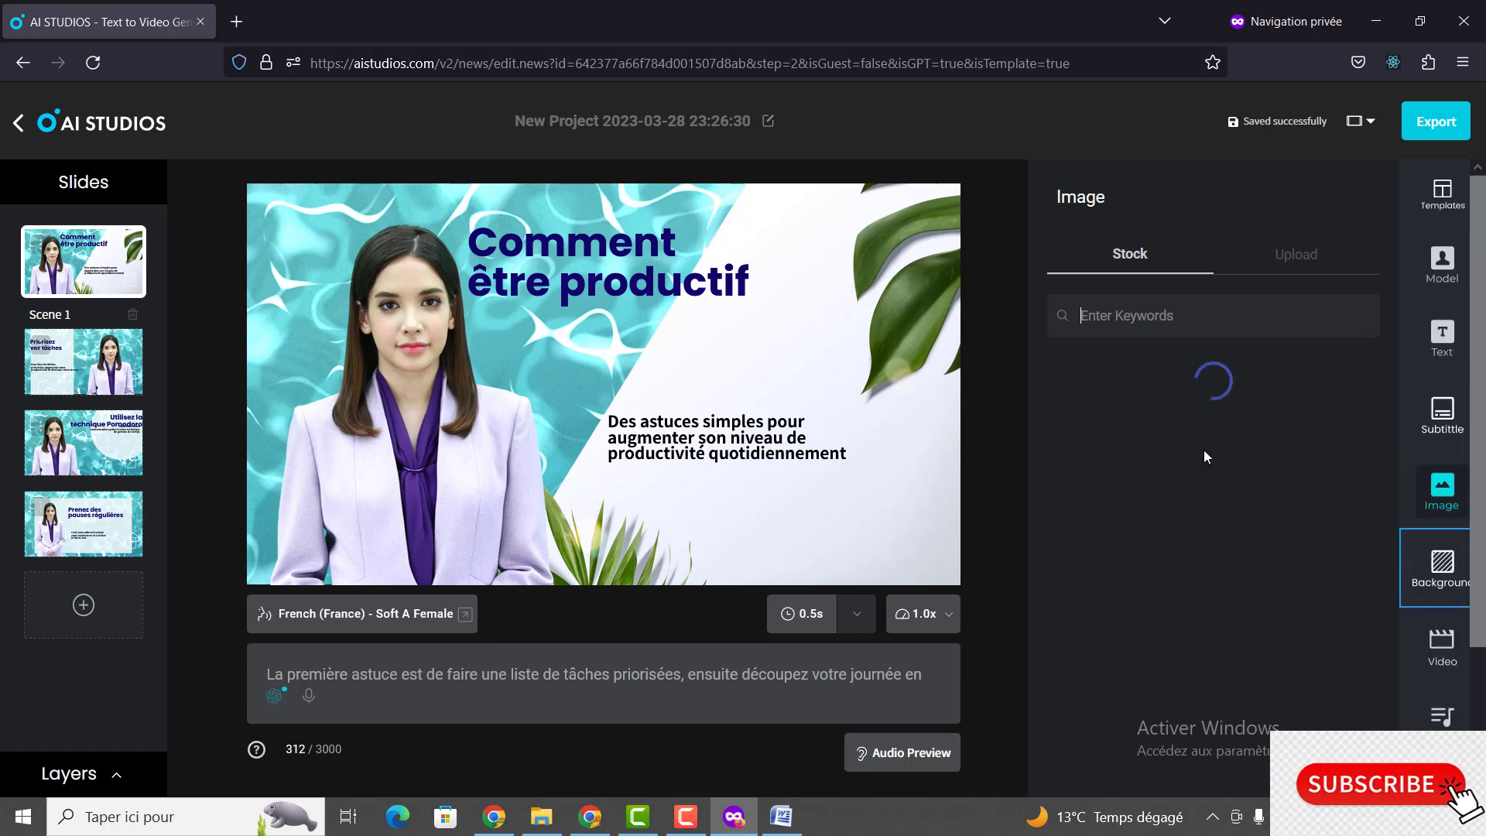
scroll(1460, 334, up, 2)
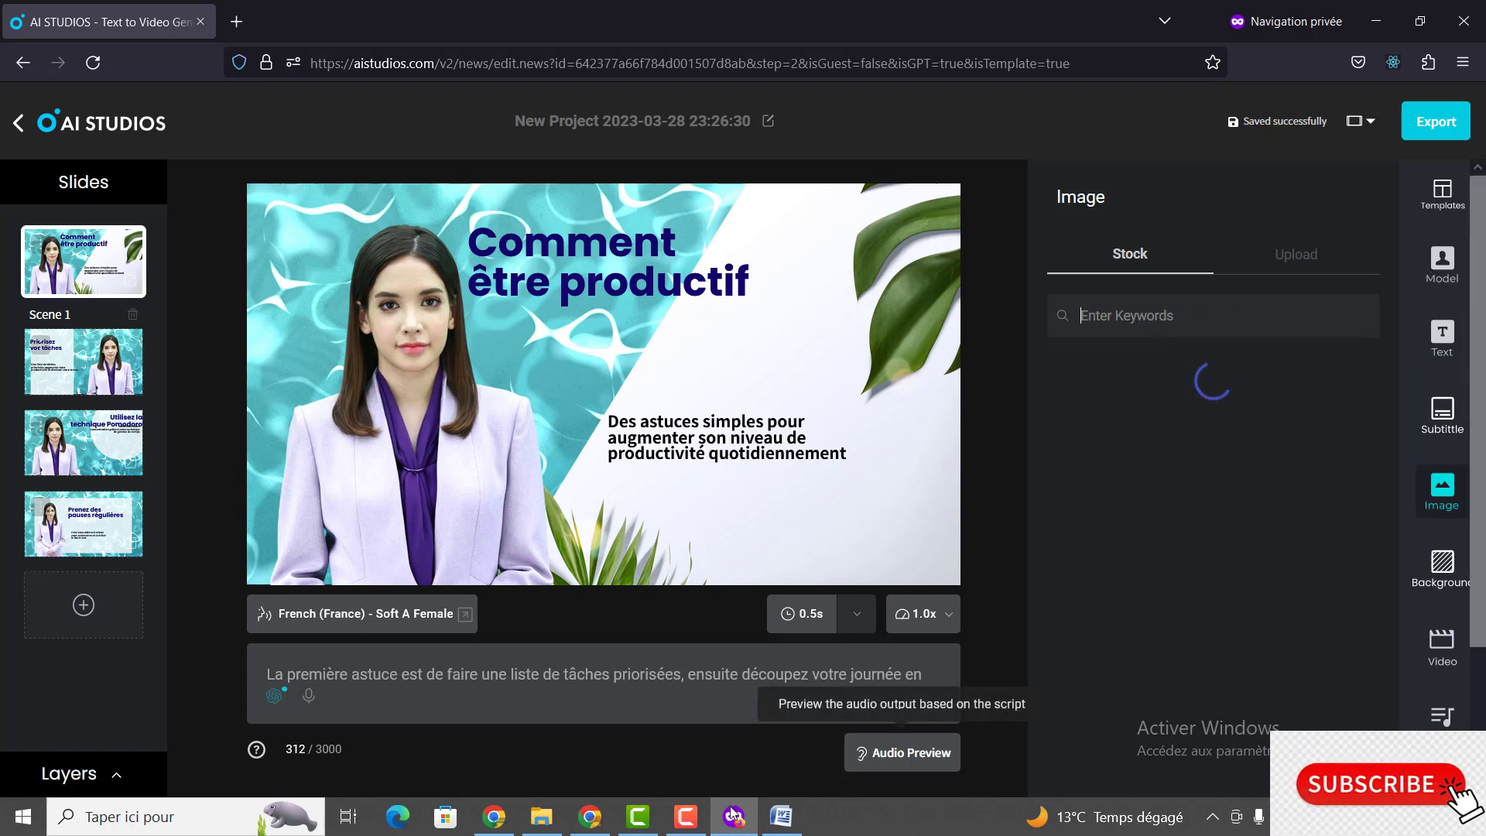
click(686, 816)
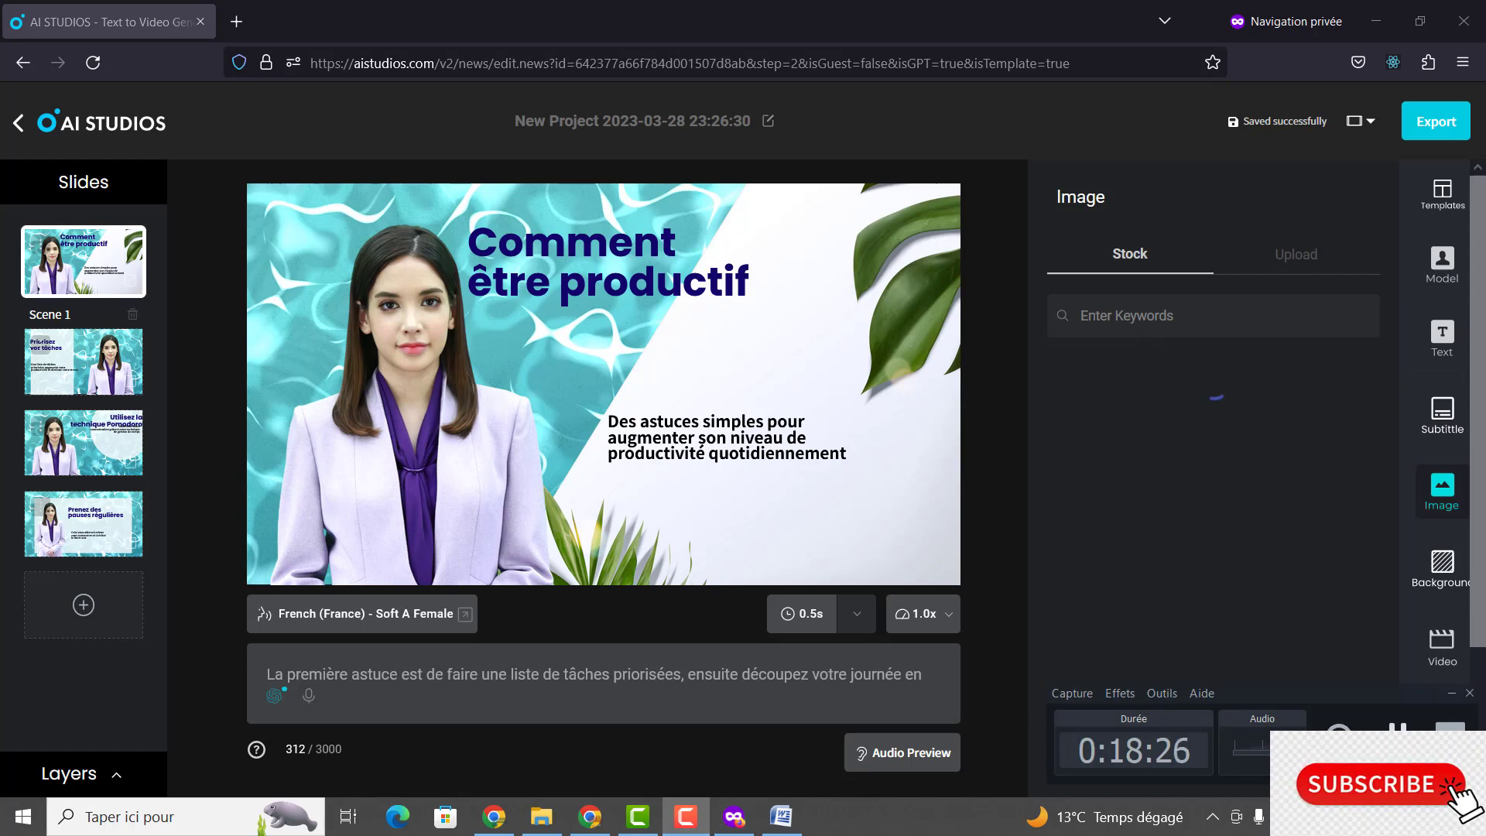
key(F9)
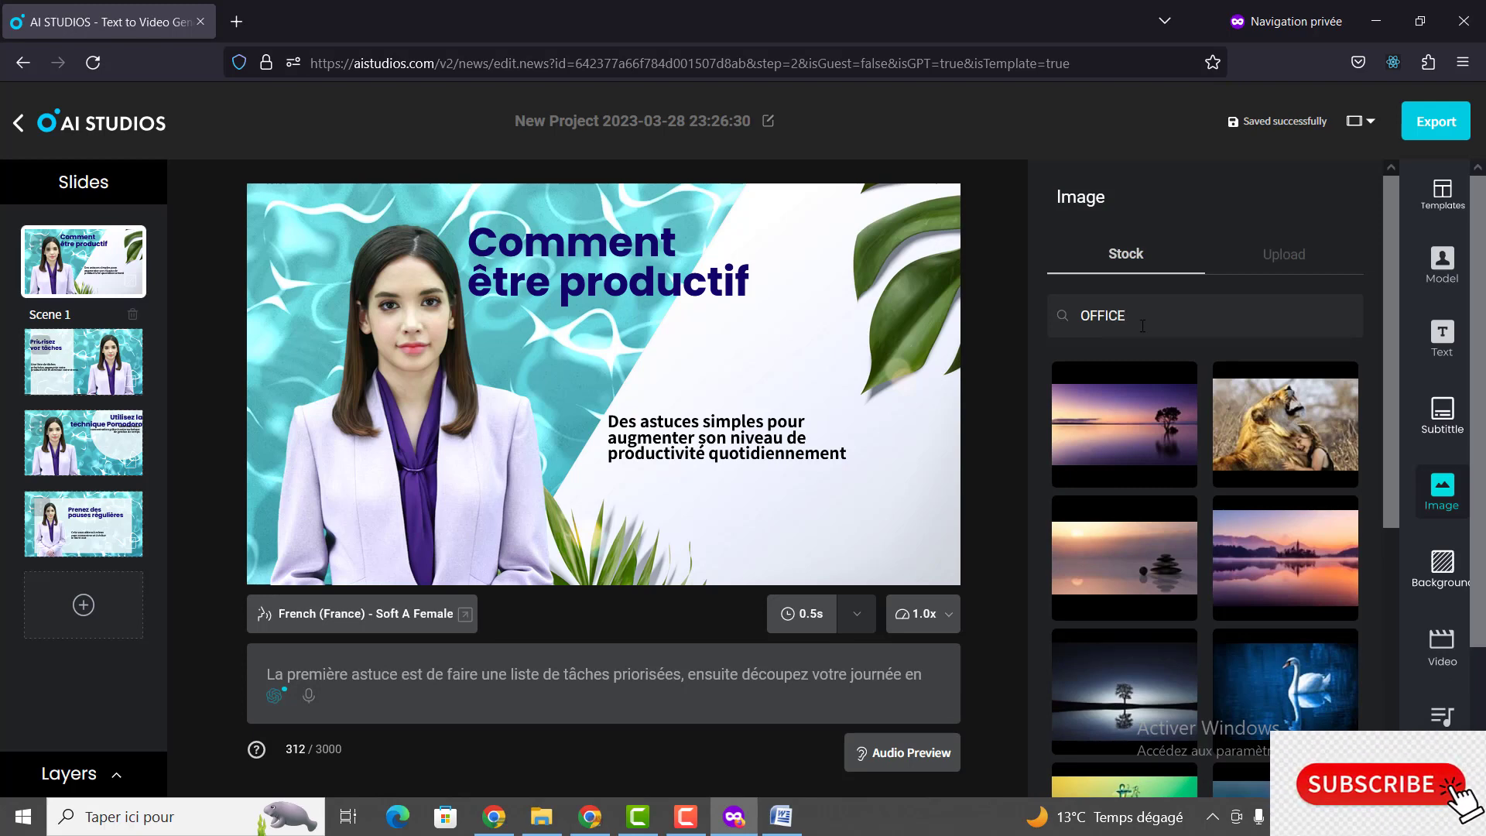
Step: Search the stock images for "OFFICE" and browse the photos for one that suits the scene
key(Return)
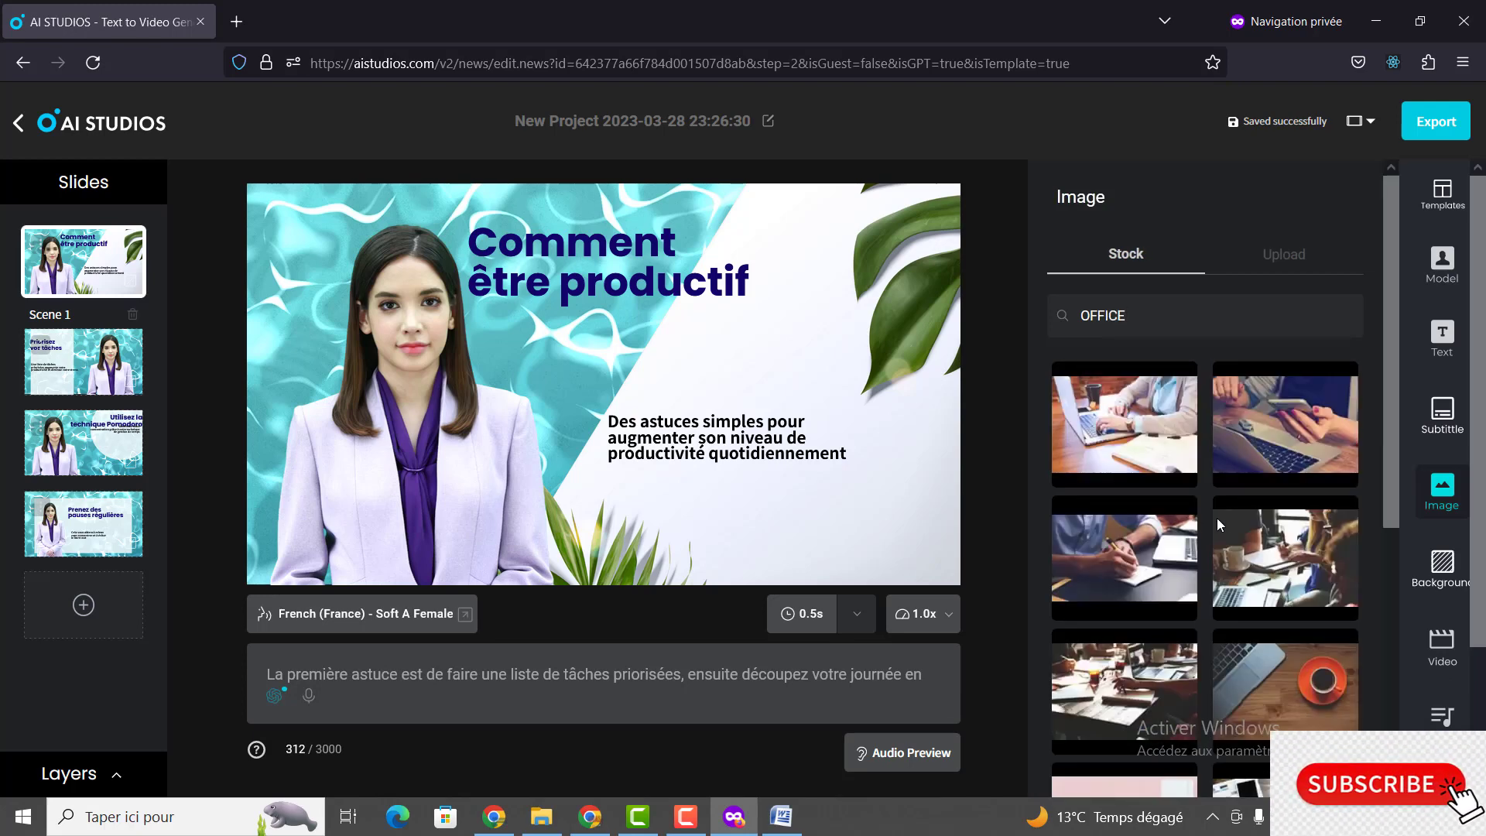
scroll(1223, 534, down, 10)
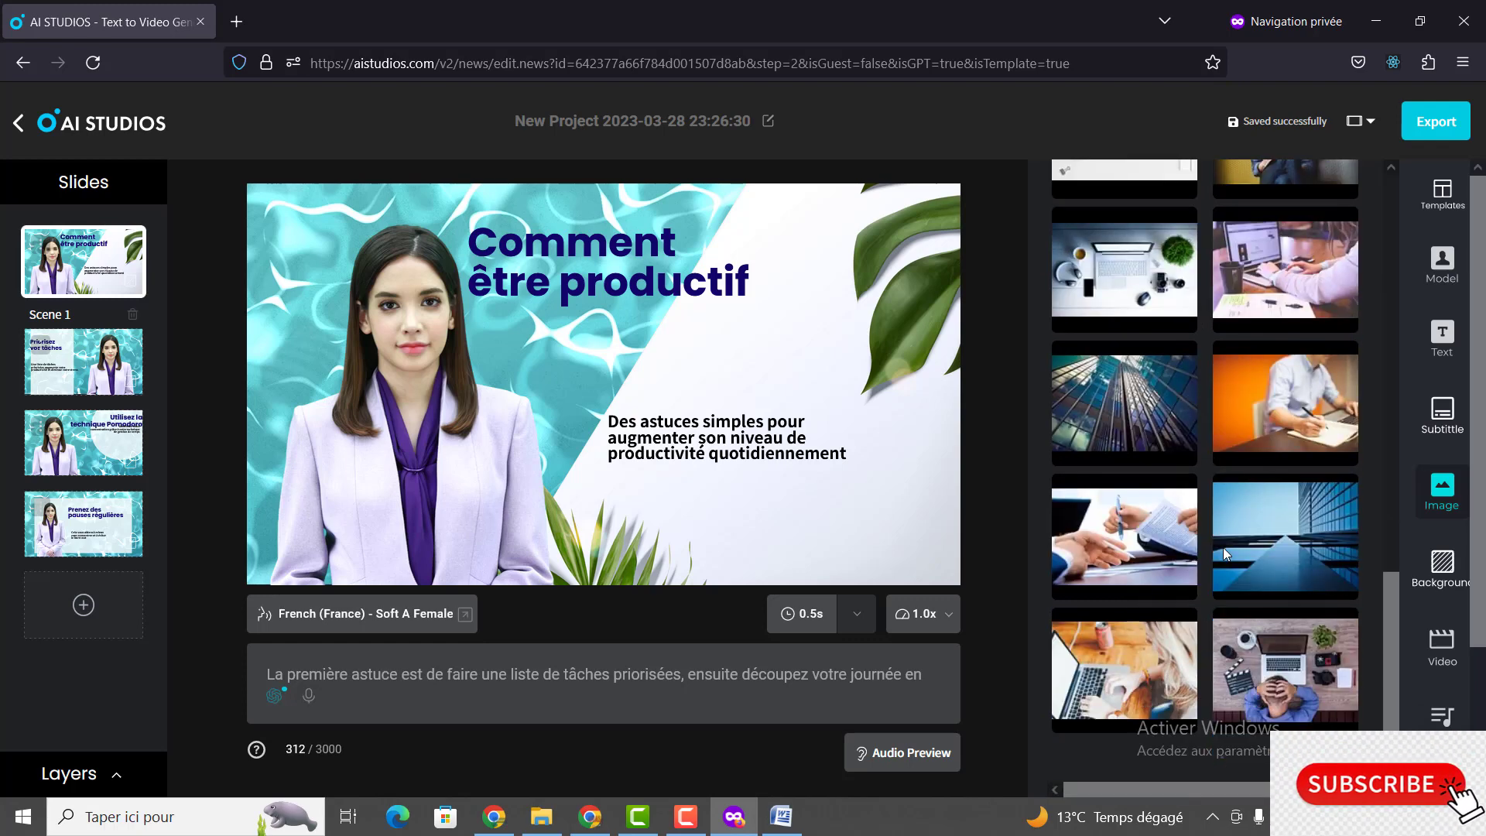
scroll(1223, 545, down, 5)
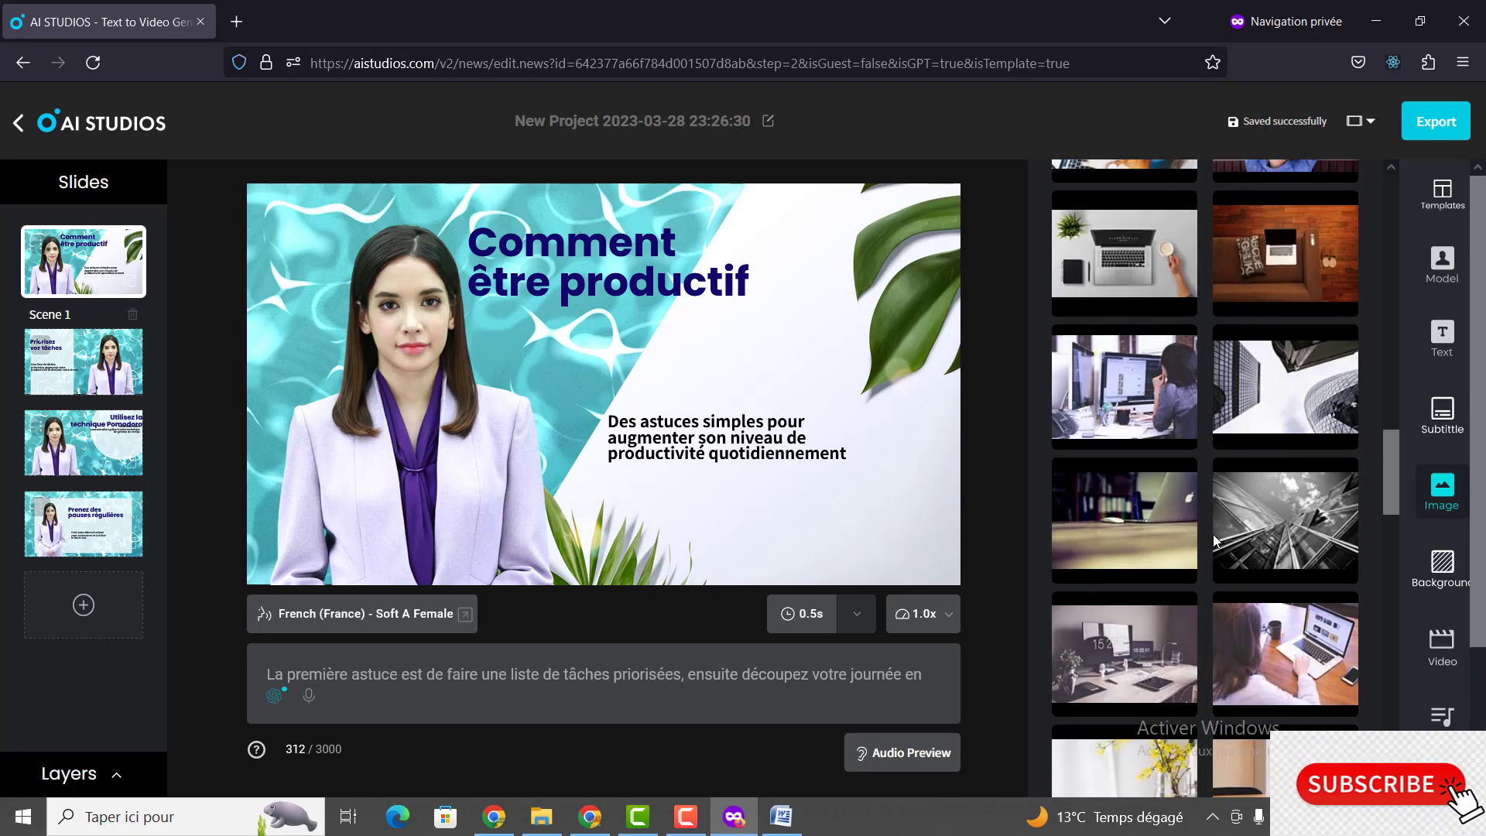
scroll(1206, 546, down, 8)
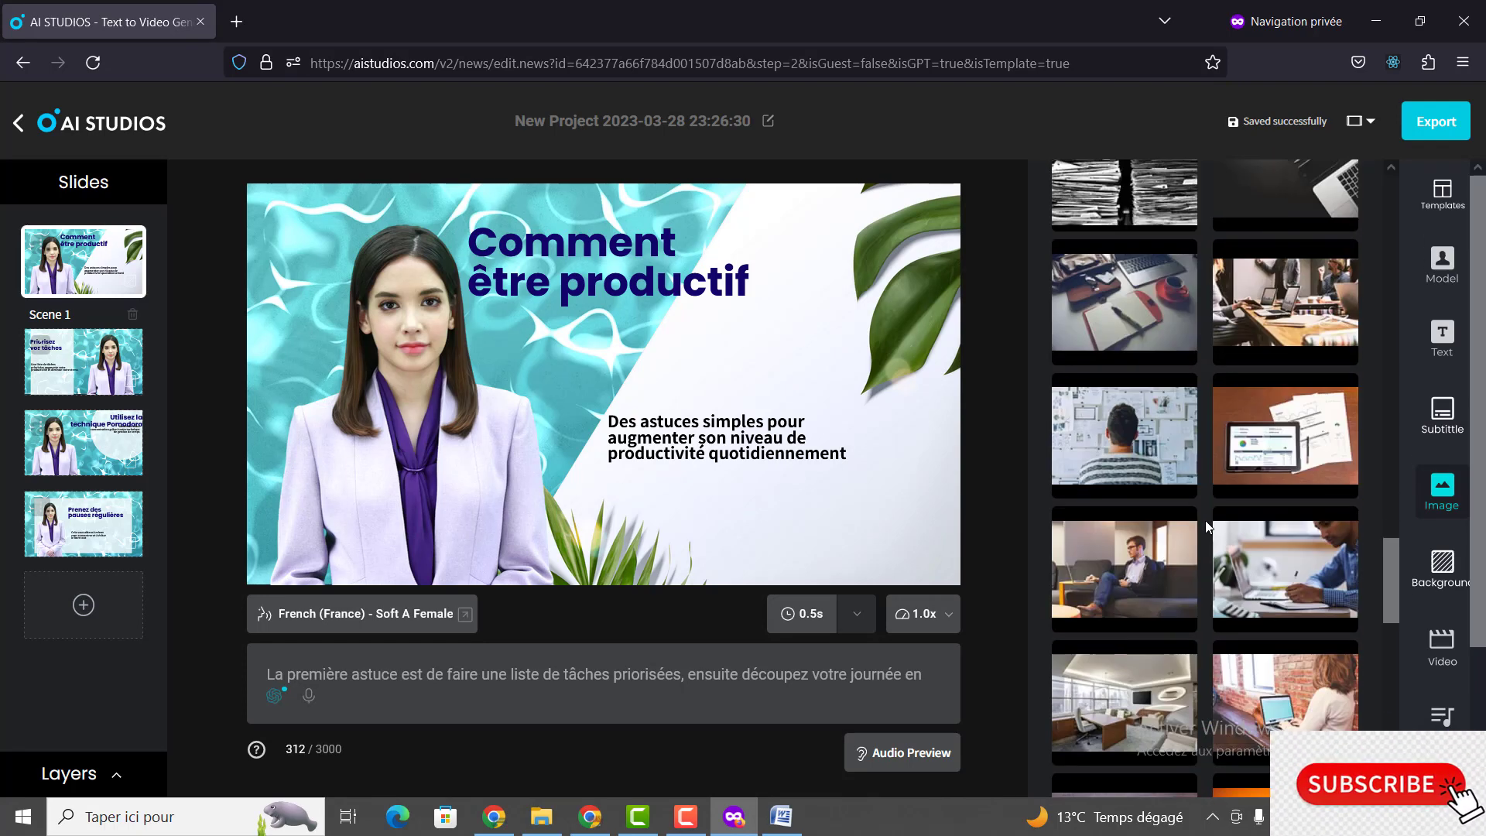
scroll(1209, 515, down, 5)
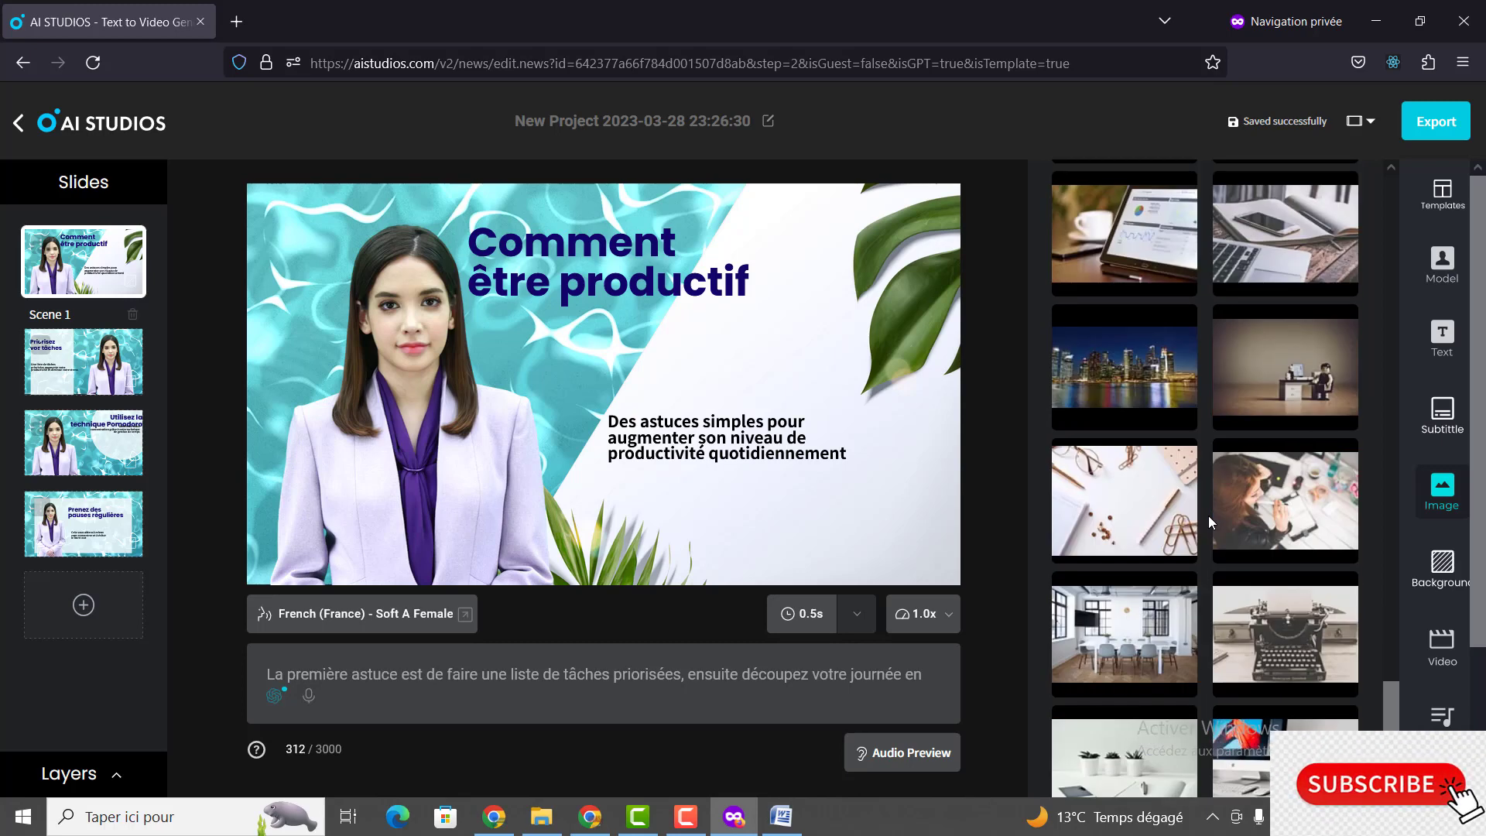
scroll(1208, 516, down, 2)
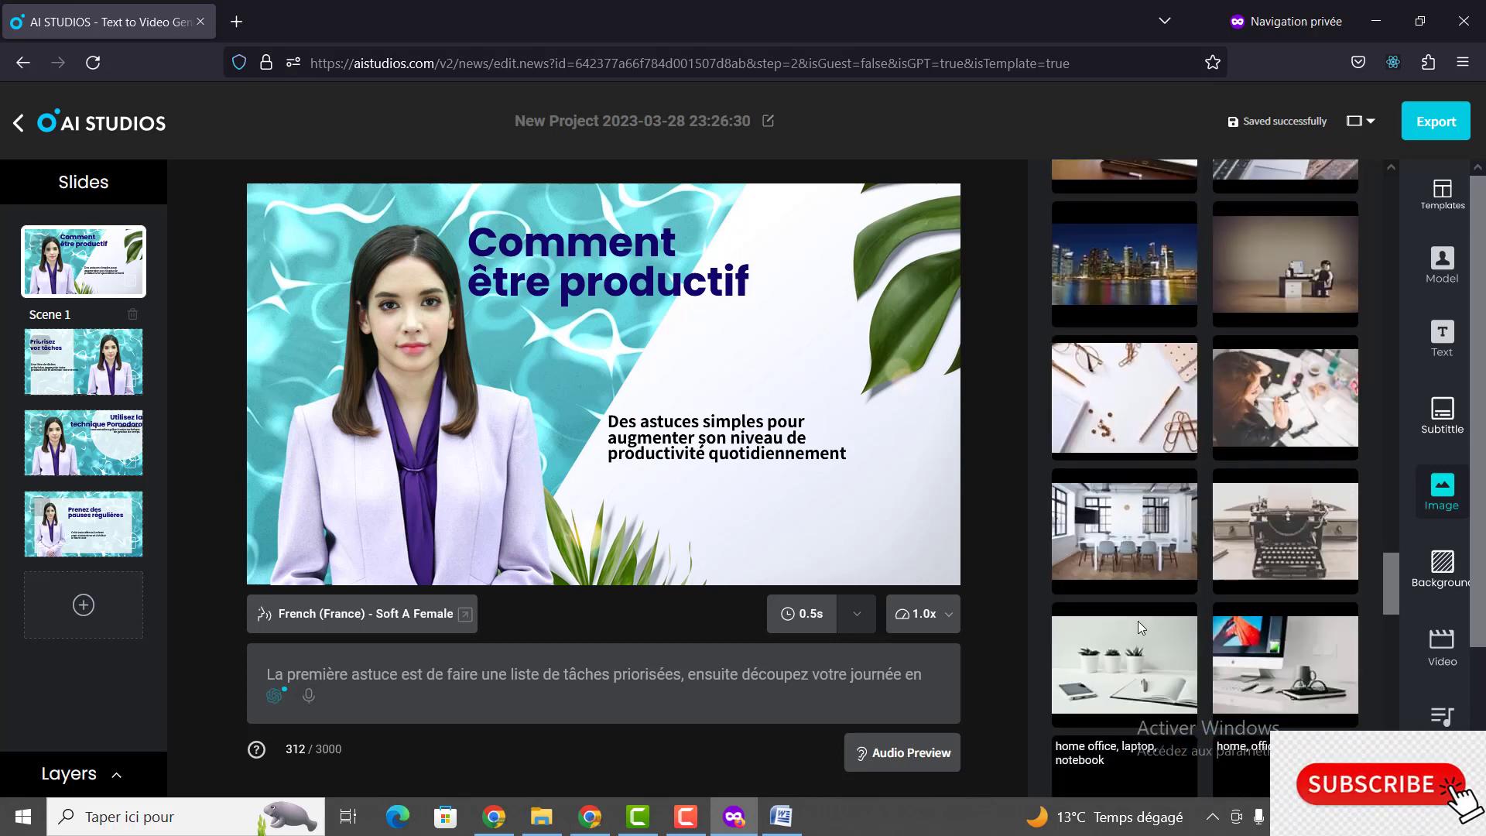
scroll(1223, 616, down, 5)
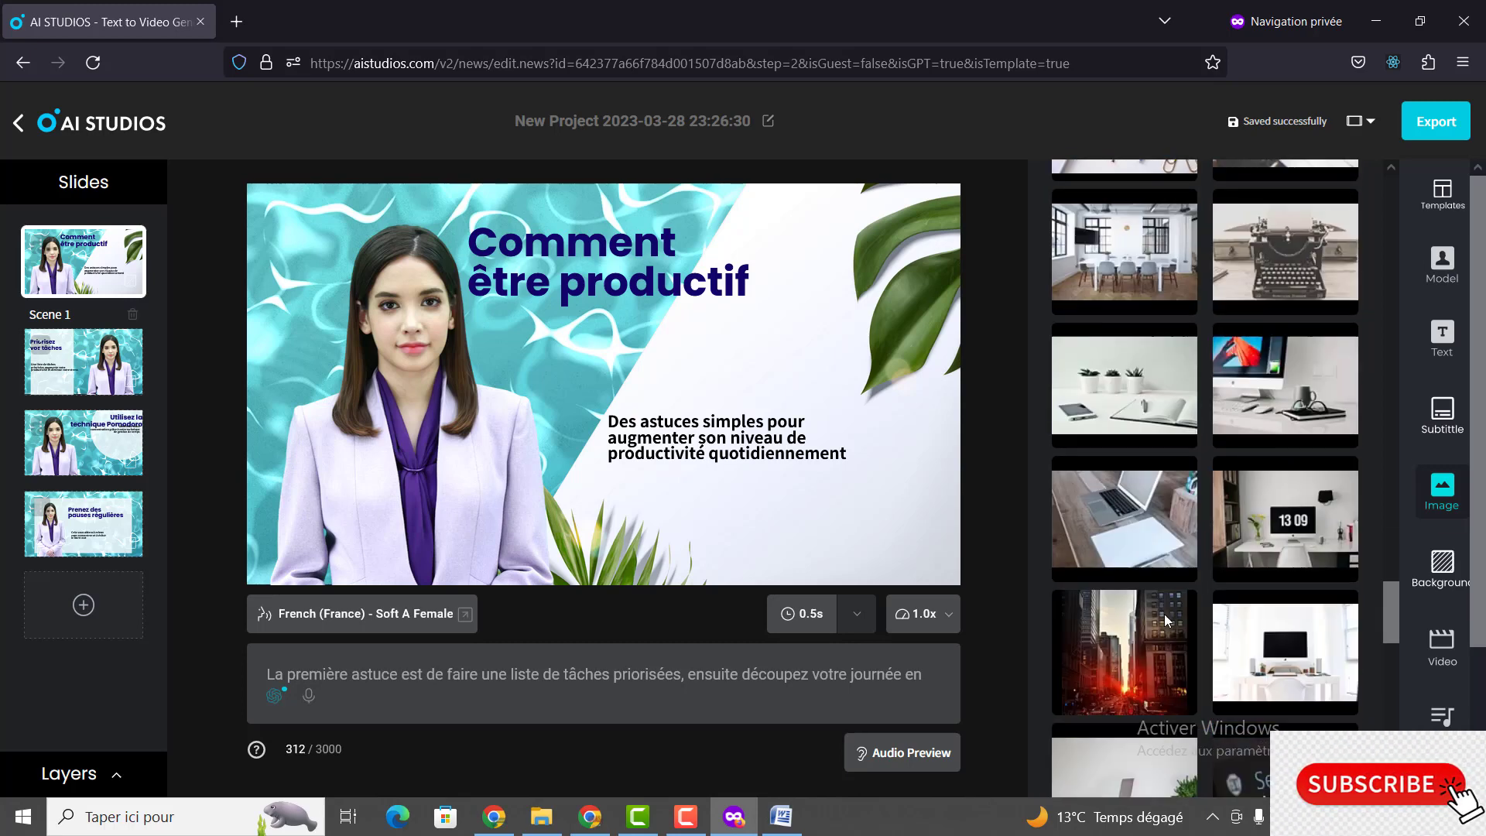
scroll(1238, 605, down, 10)
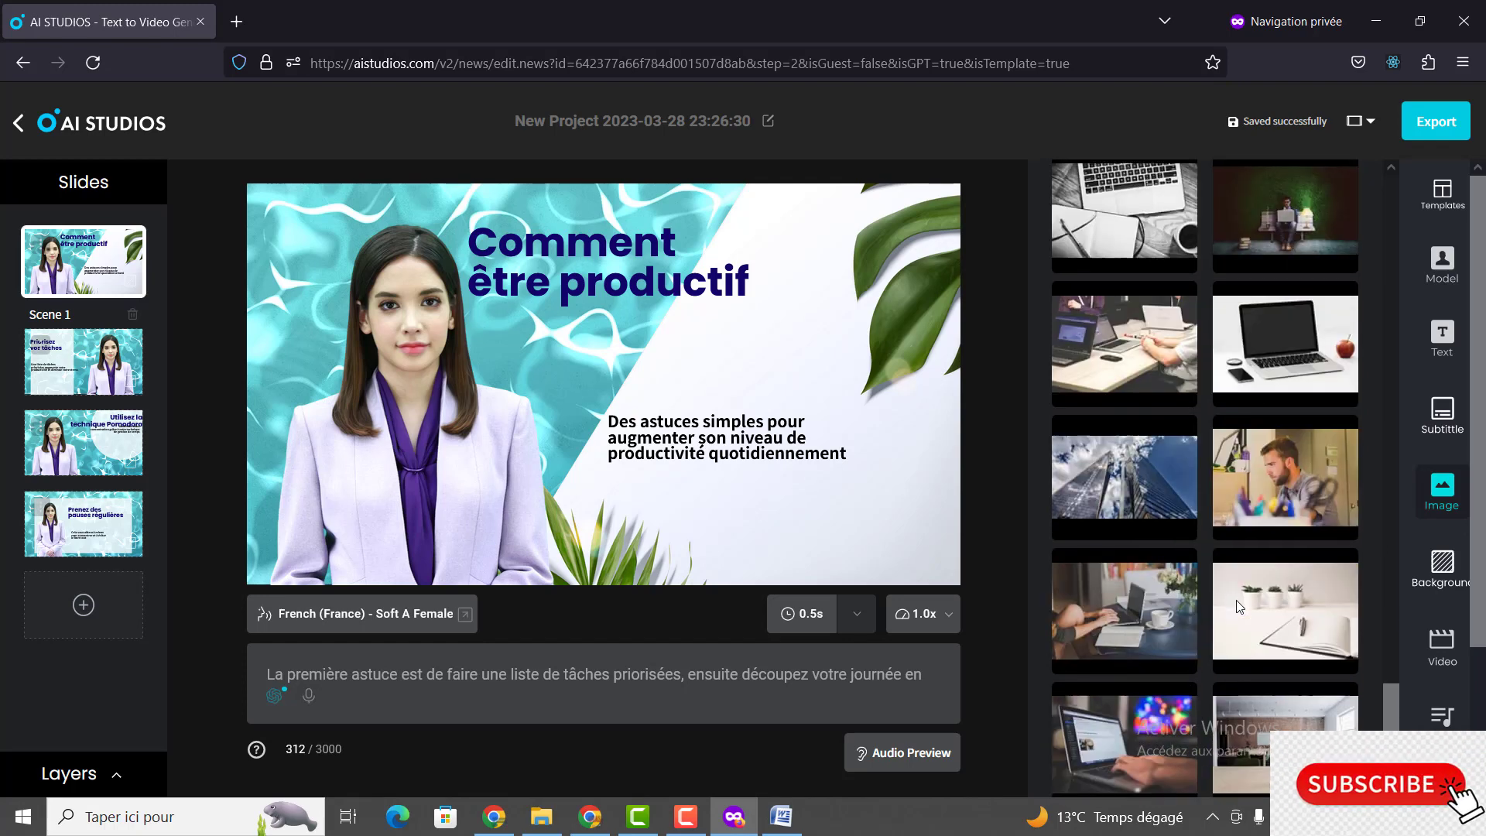
scroll(1231, 601, down, 5)
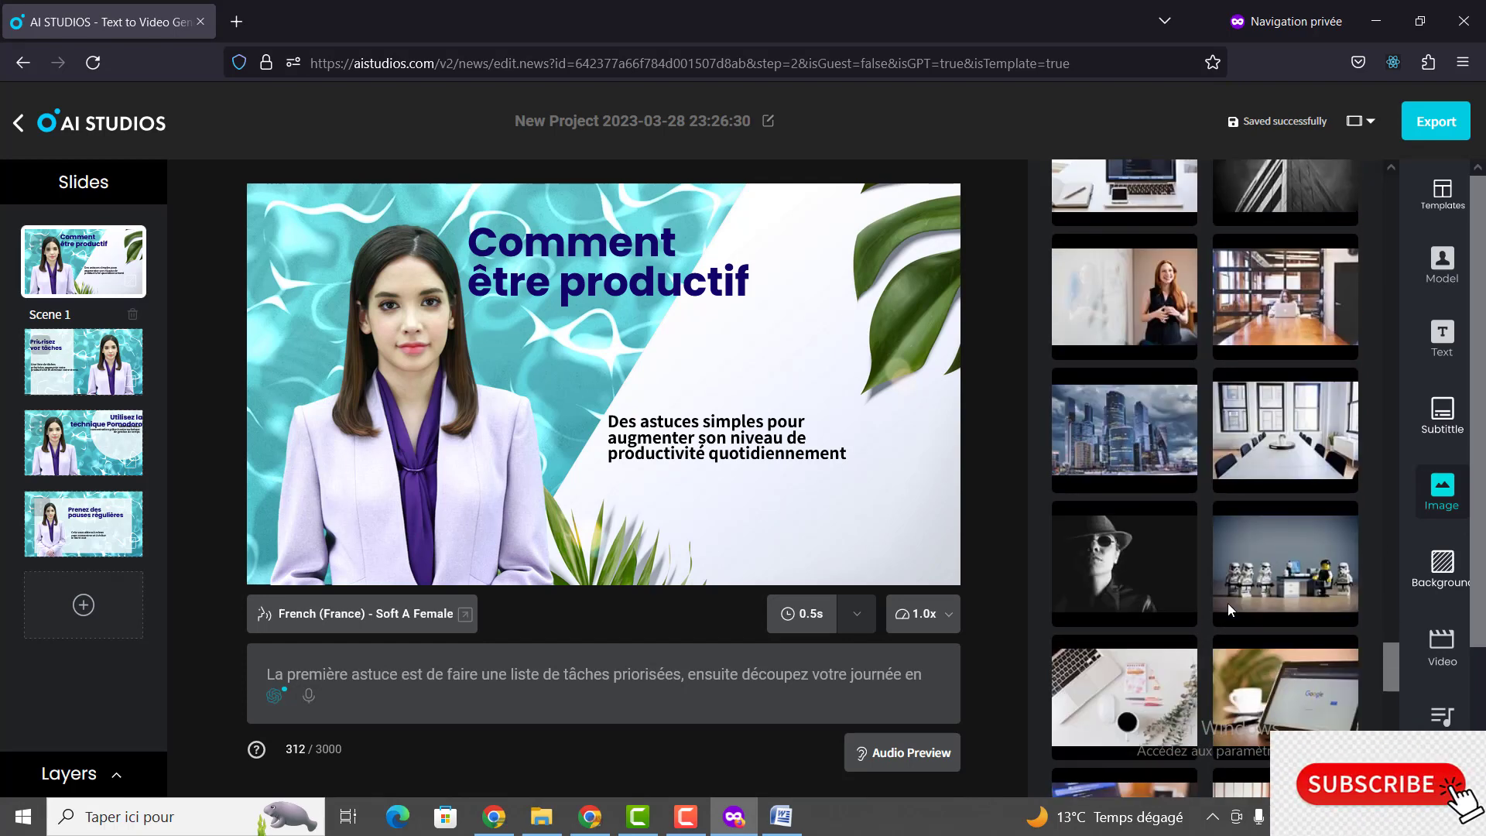
scroll(1267, 548, down, 4)
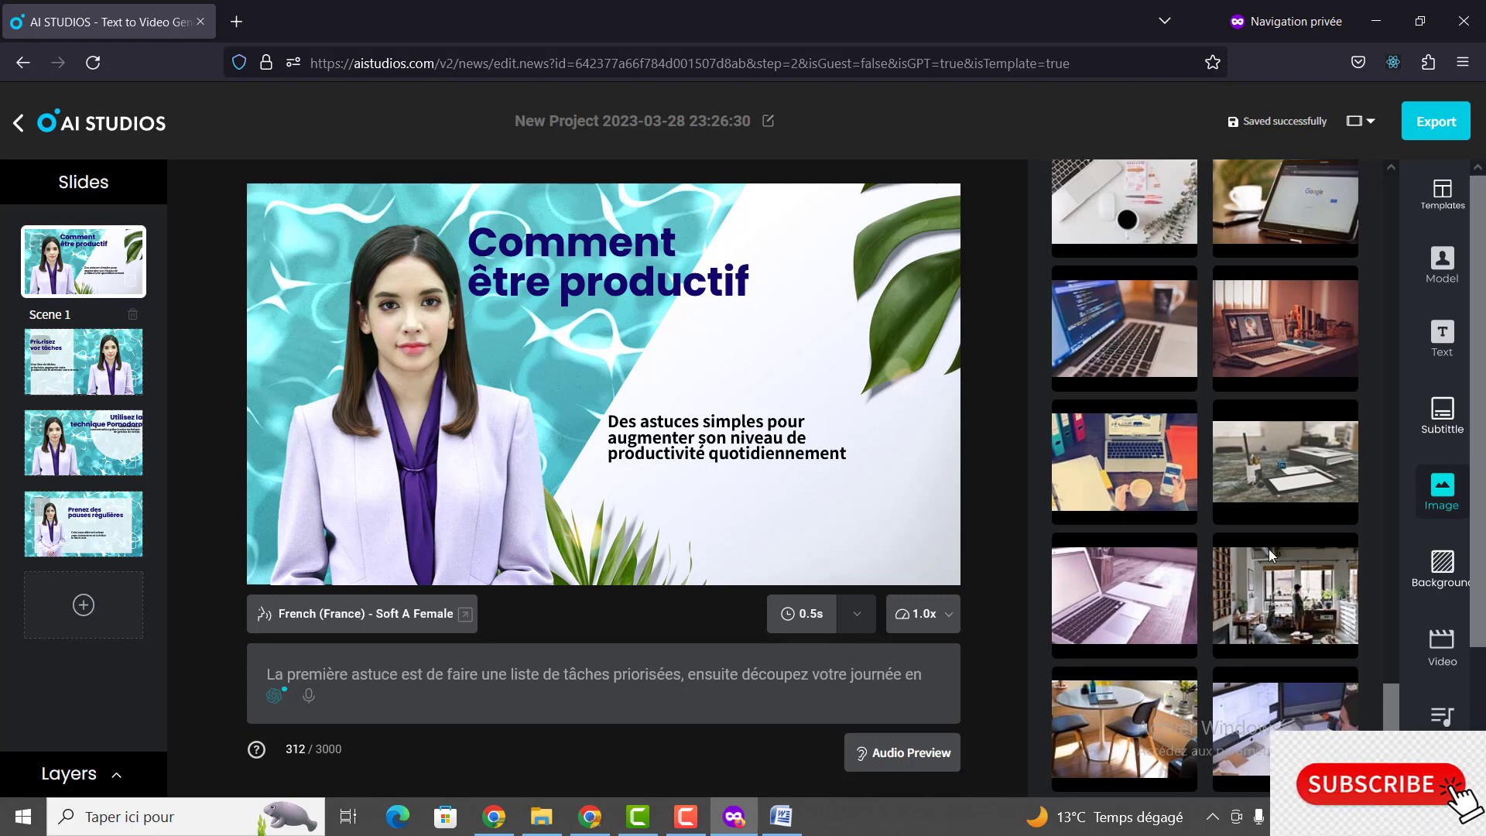
scroll(1267, 548, down, 1)
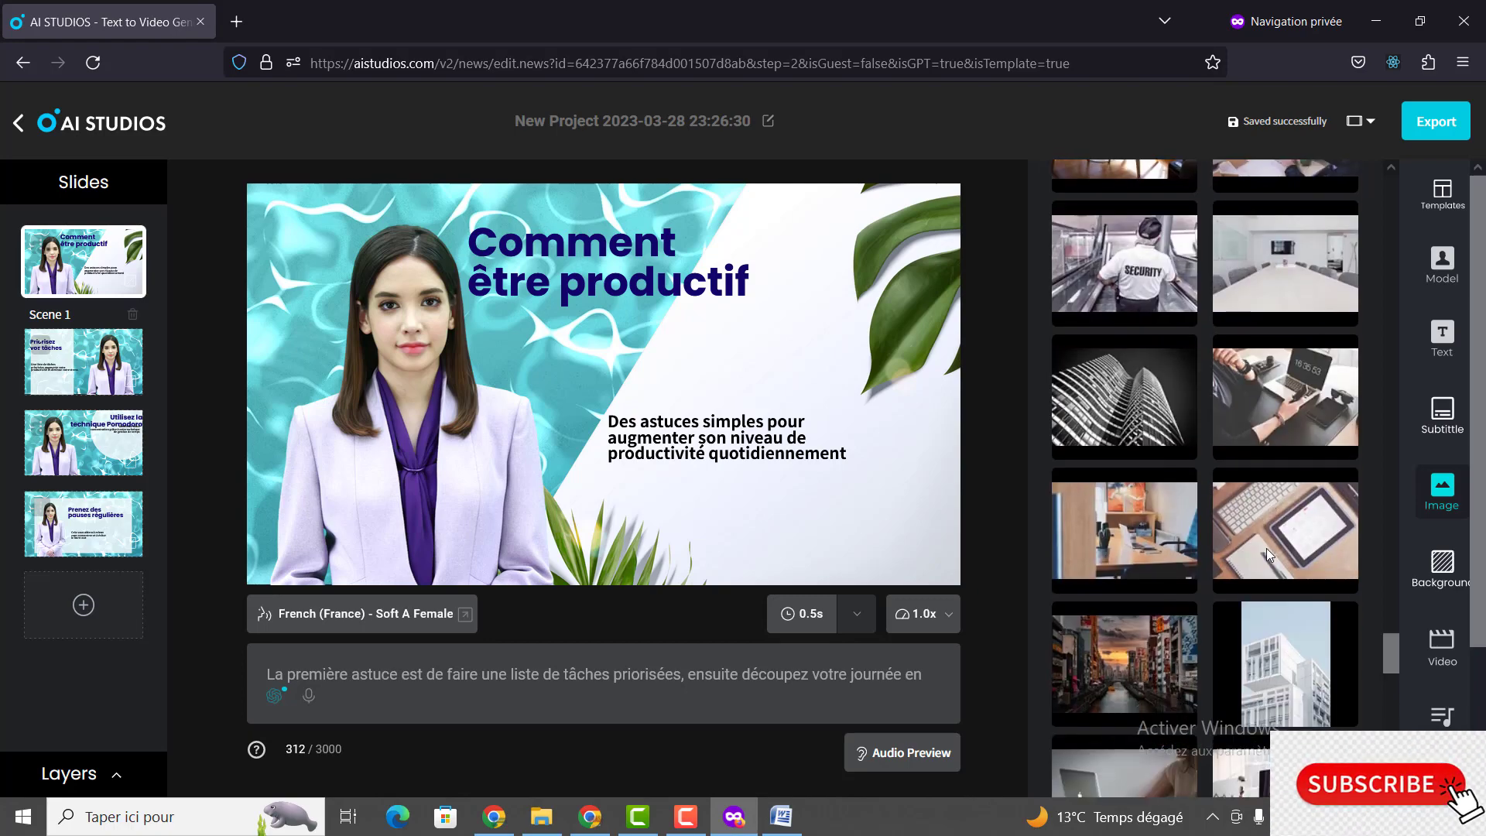
scroll(1266, 548, down, 3)
scroll(1267, 554, down, 5)
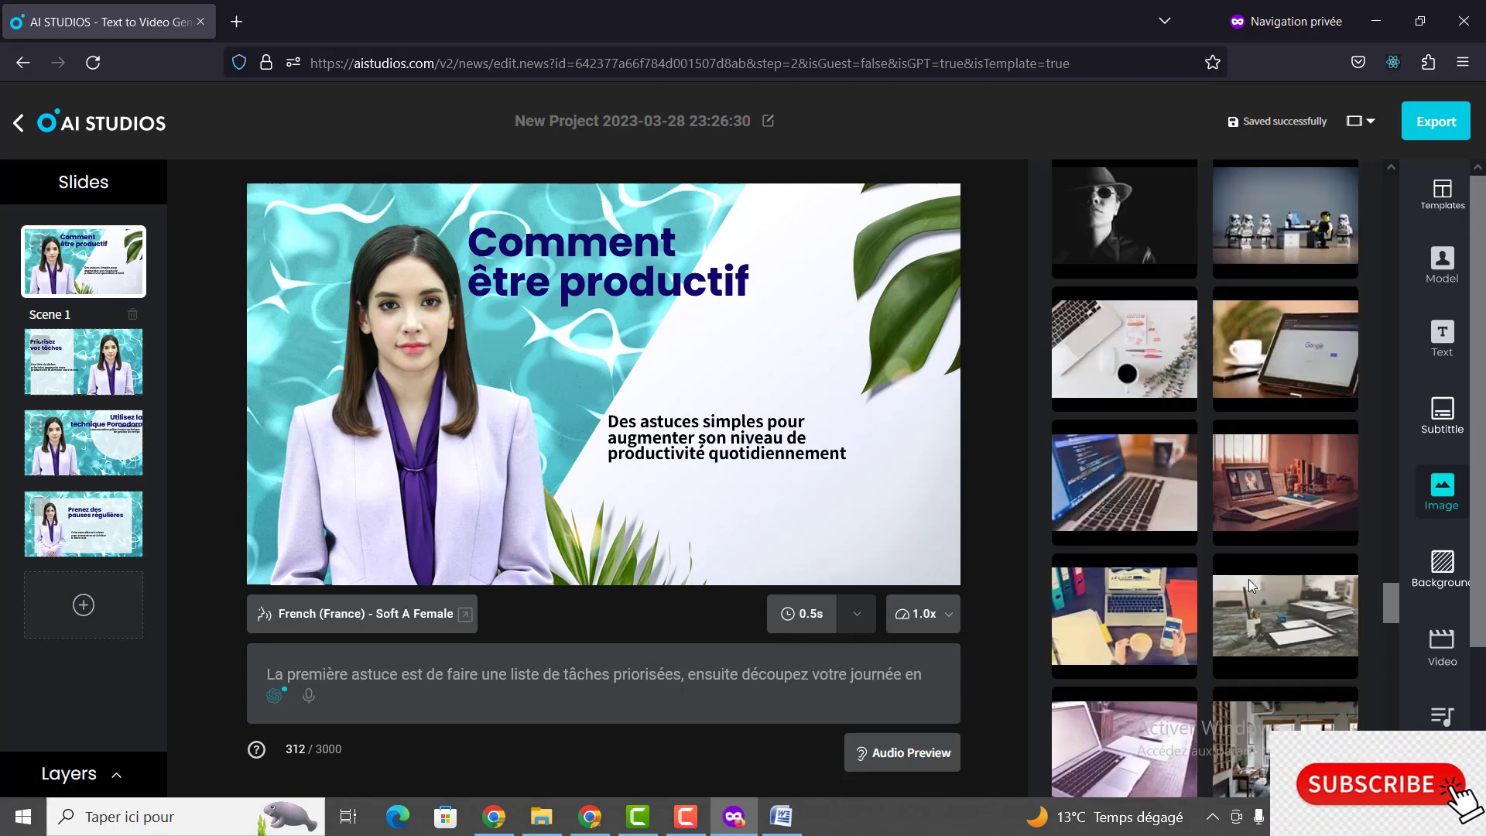
scroll(1247, 580, up, 5)
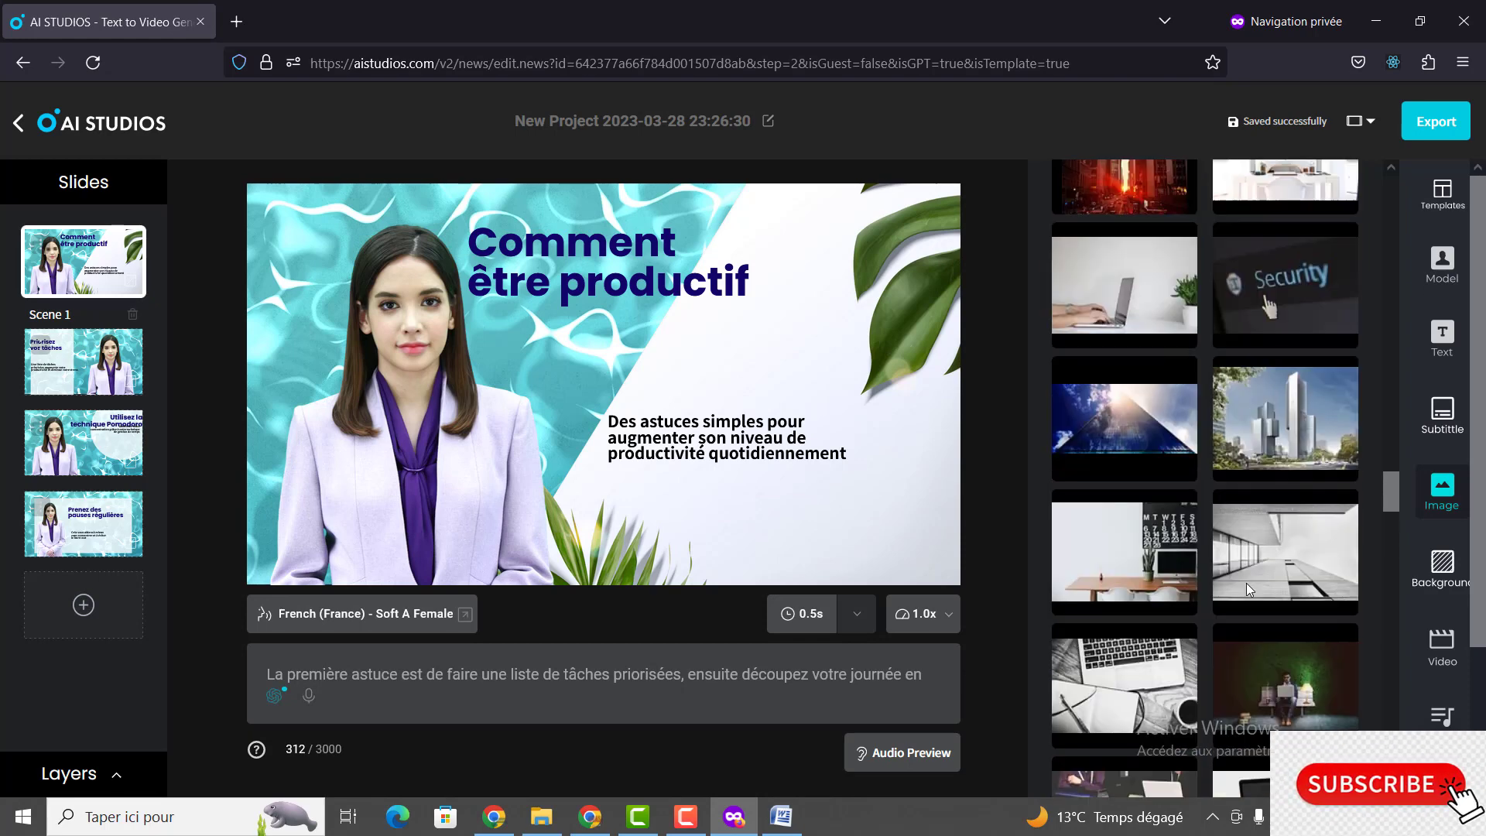
scroll(1246, 583, up, 5)
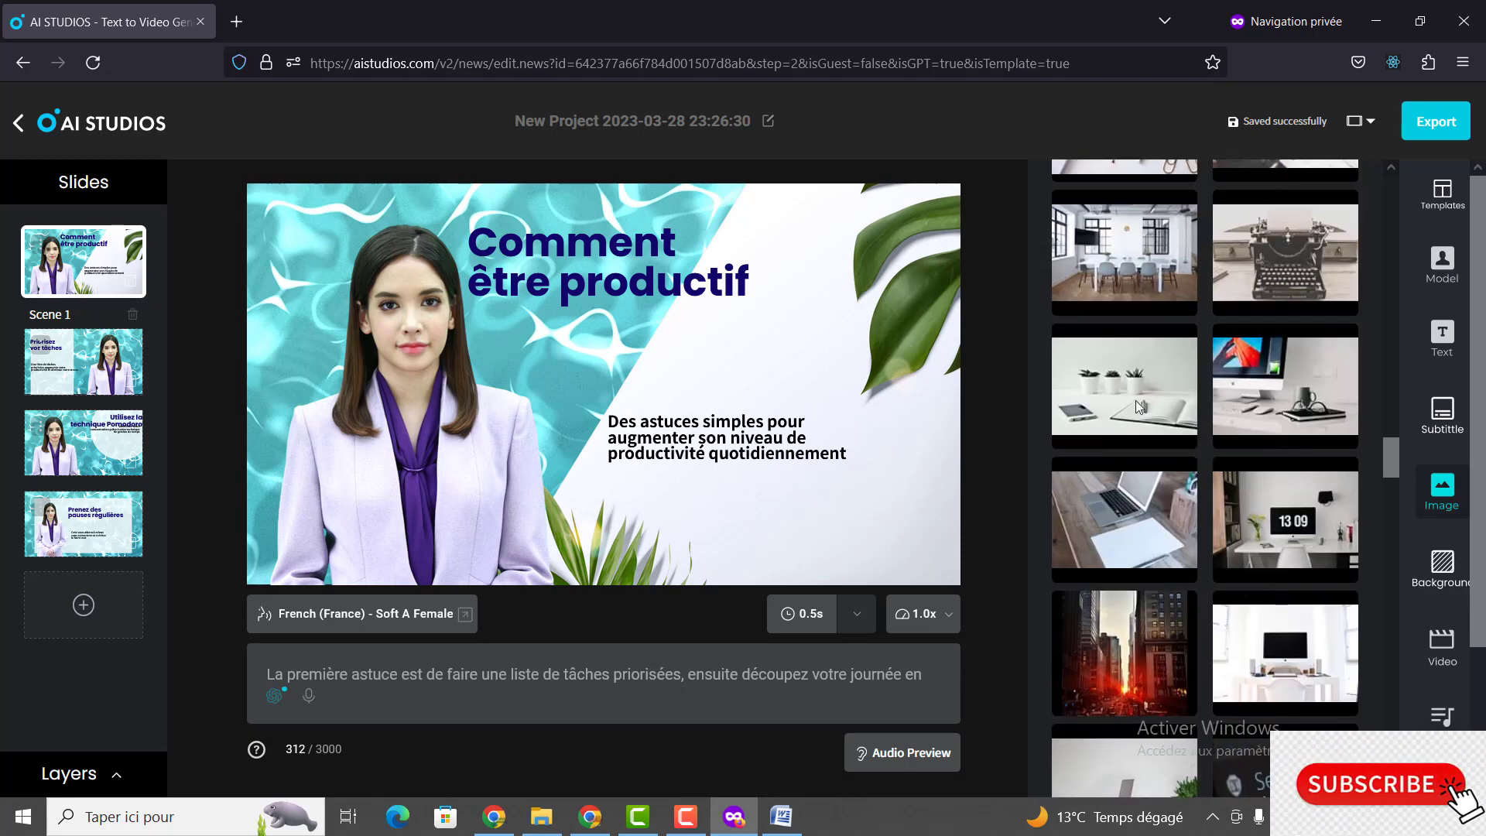
Step: Try to place the stock photo of three potted plants on the scene, and move the avatar to X -30, Y 21
drag(1130, 392, 457, 358)
click(513, 375)
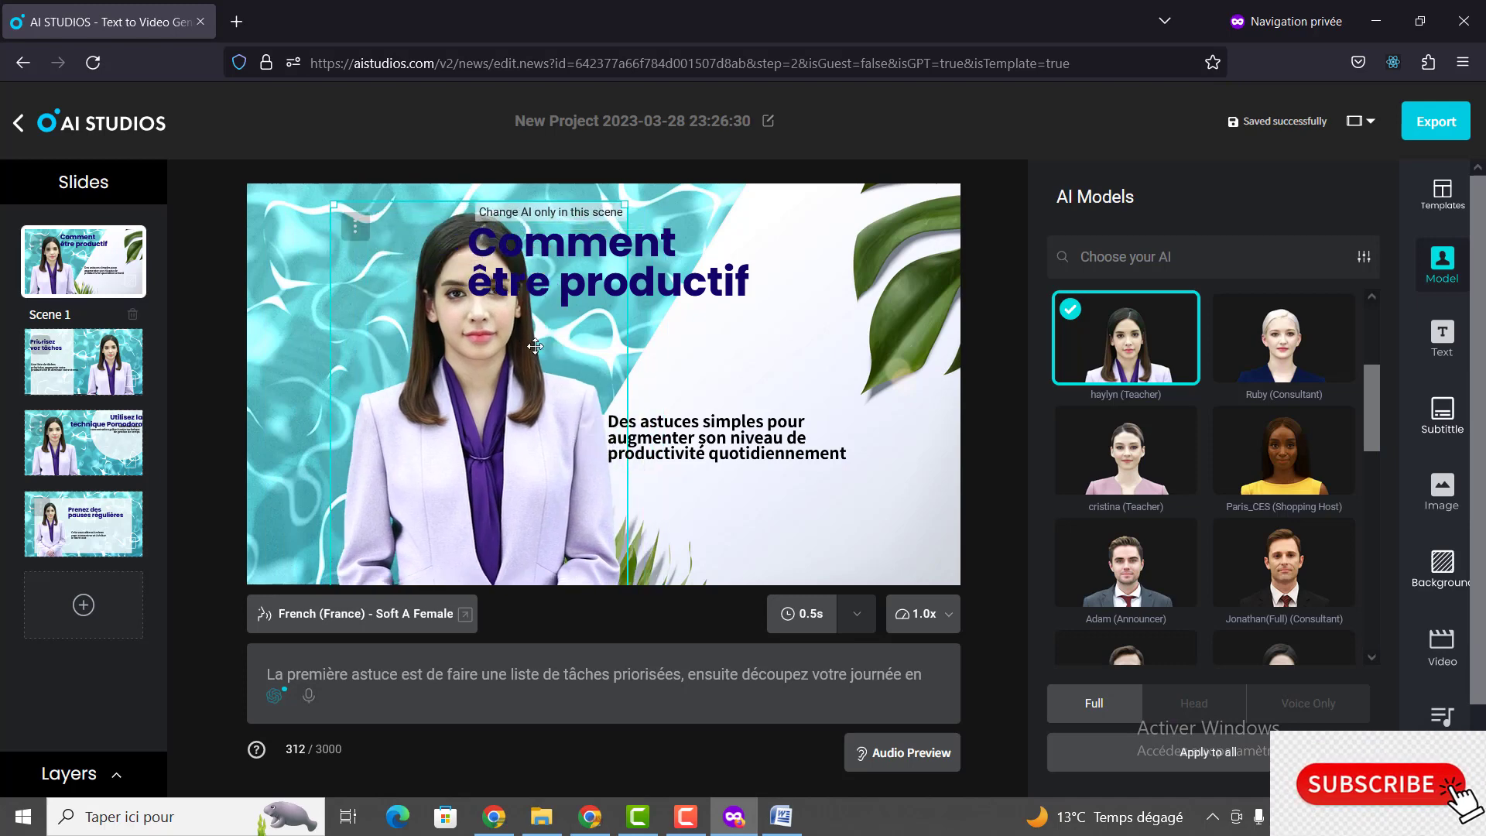
drag(463, 350, 459, 327)
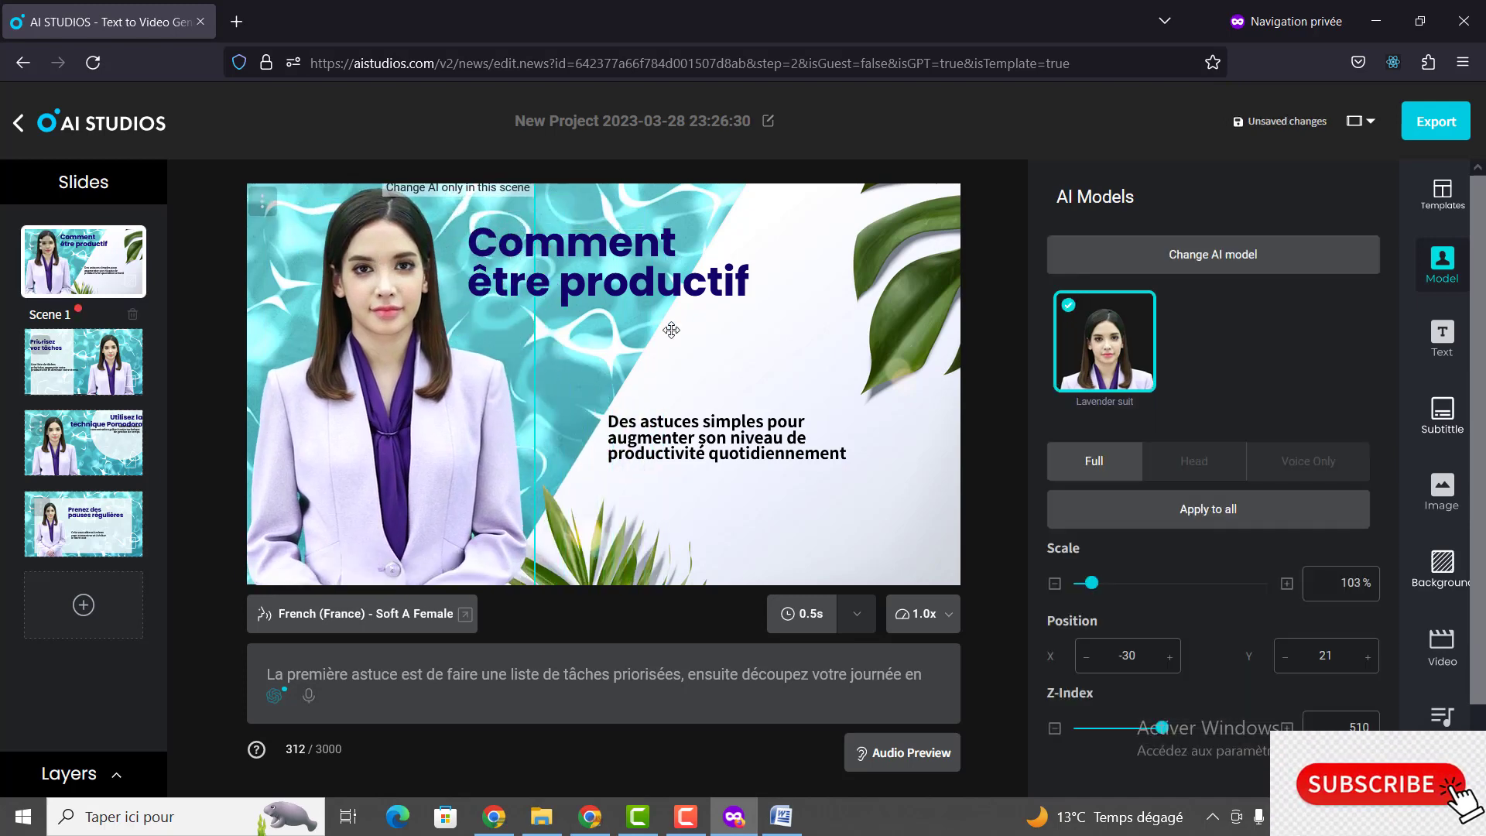
click(672, 329)
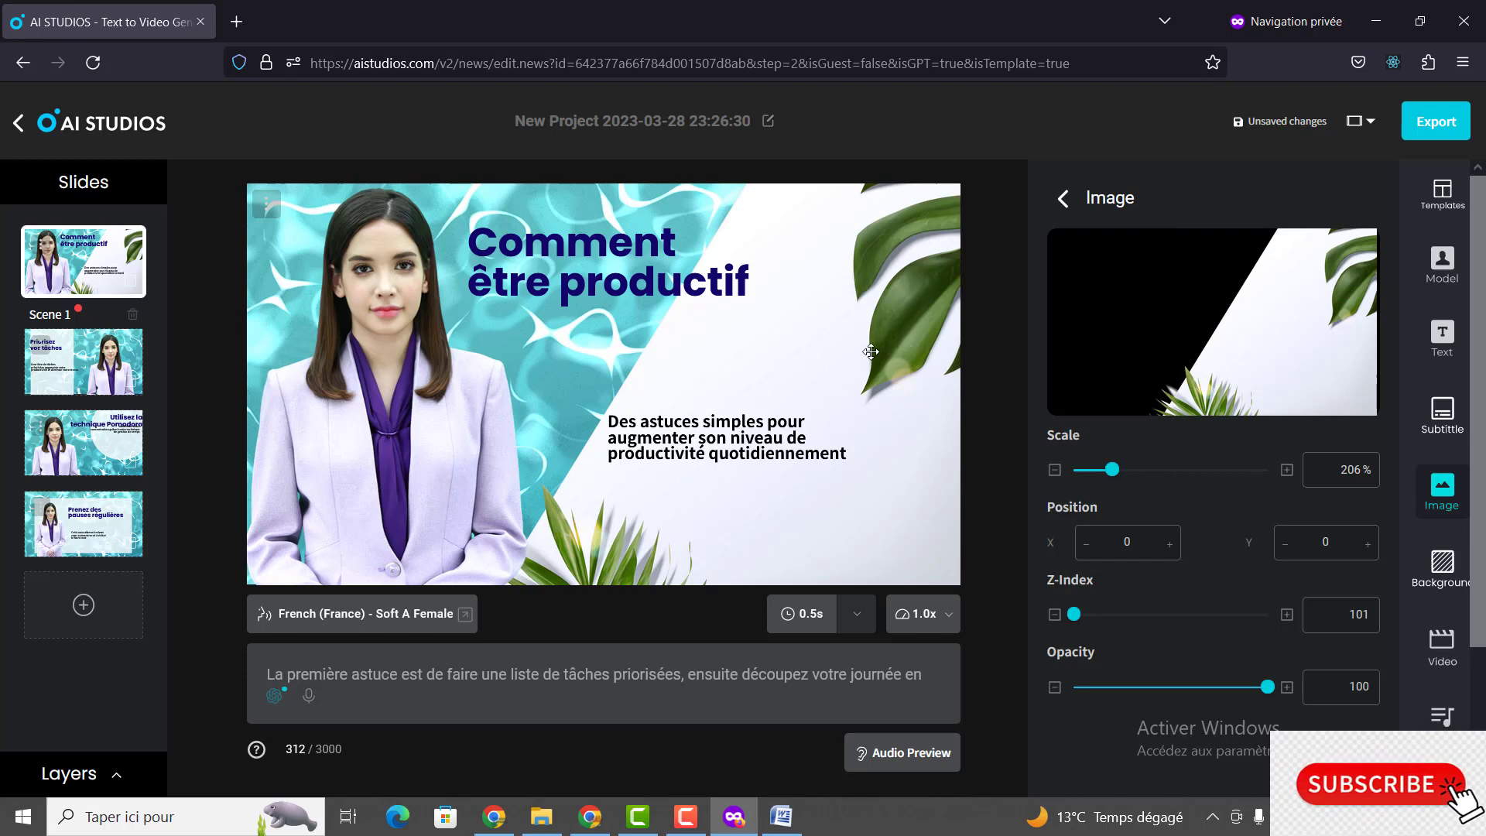
click(505, 298)
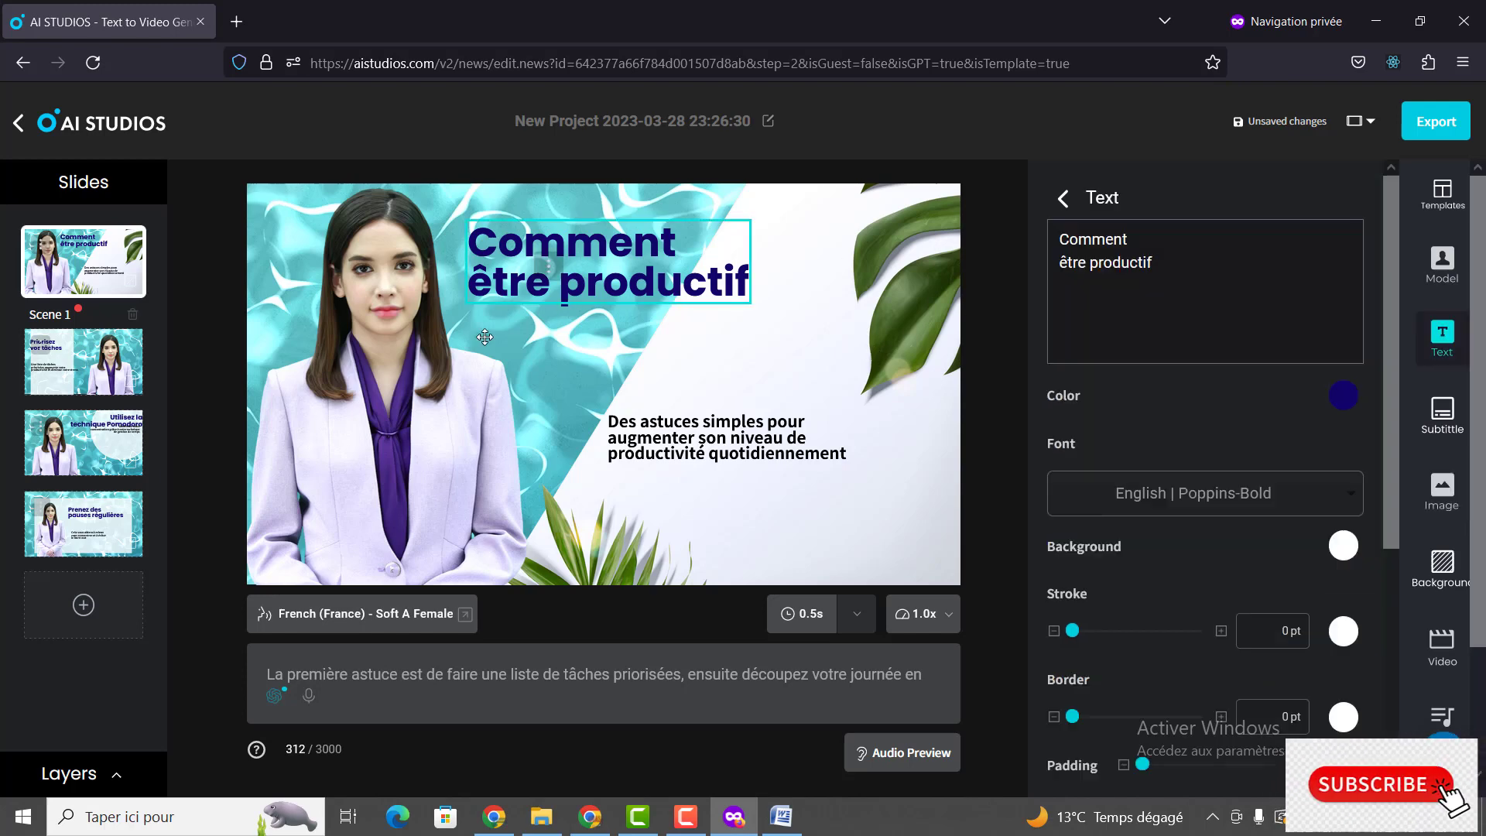
click(474, 387)
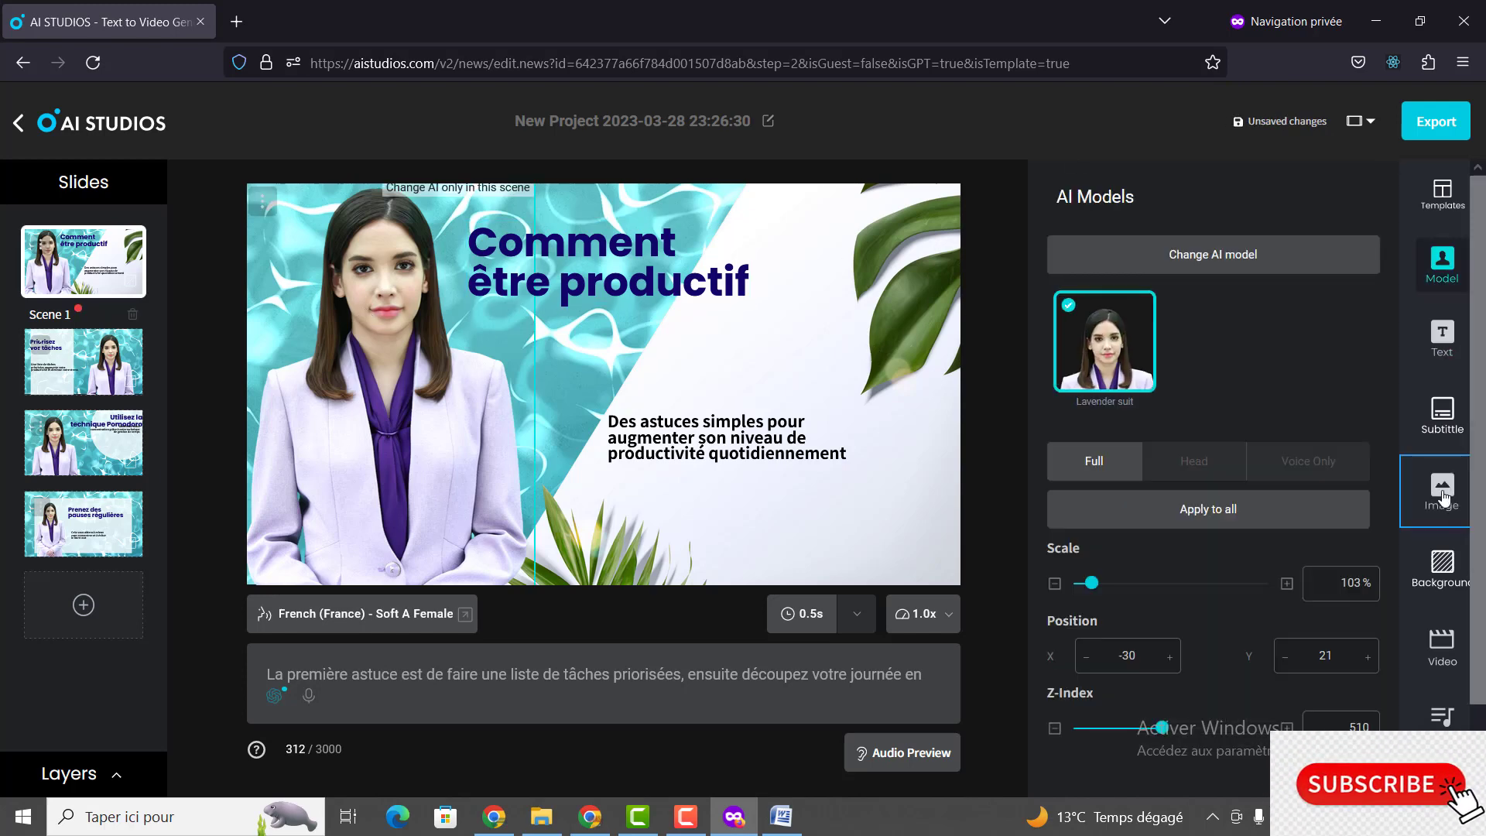
Step: Search the stock images for "OFFICE" and add the photo of the white meeting room with grey chairs to scene 1
click(1444, 494)
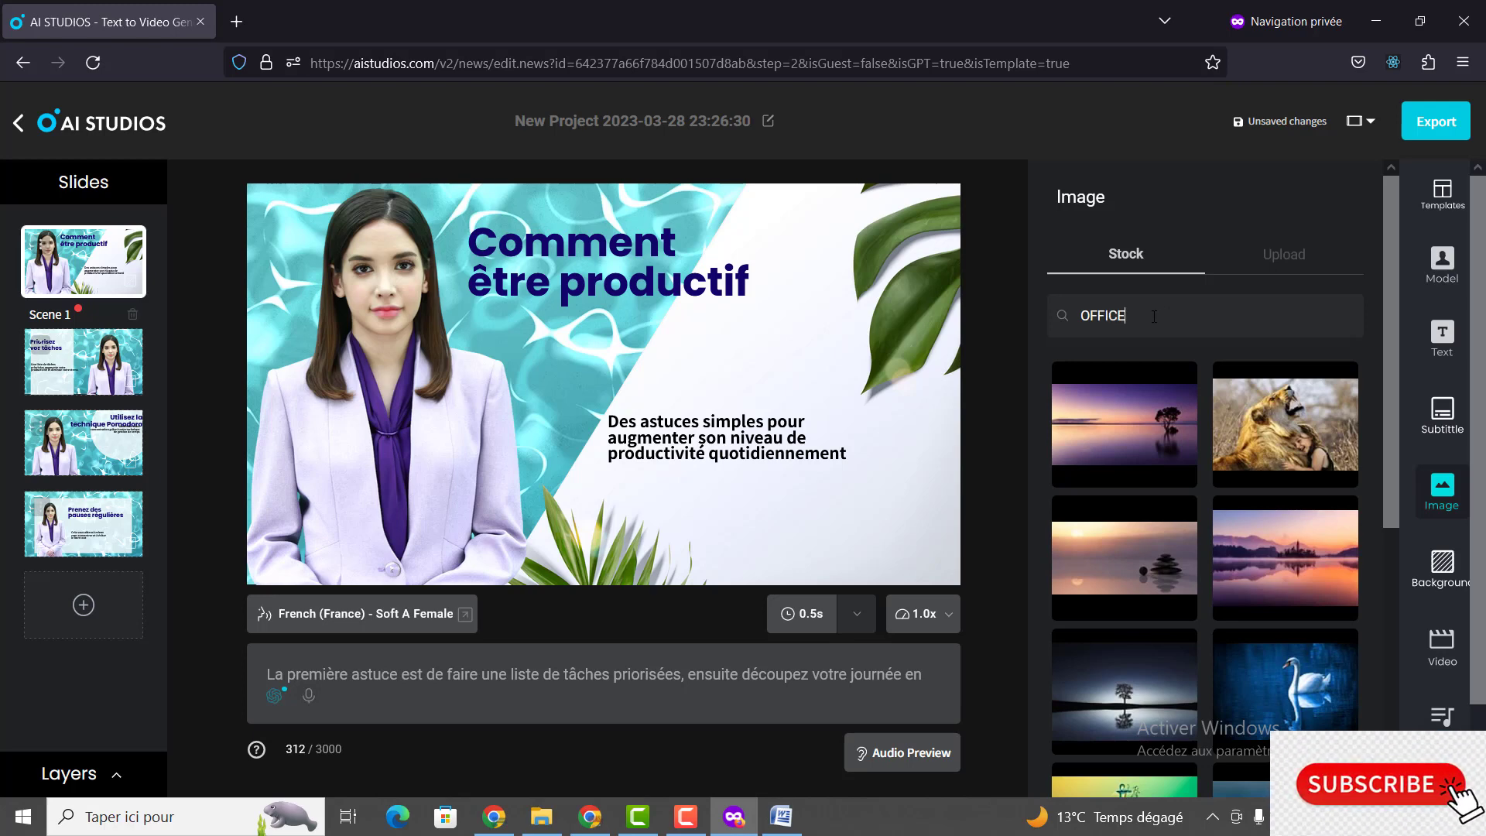
key(Return)
scroll(1218, 532, down, 10)
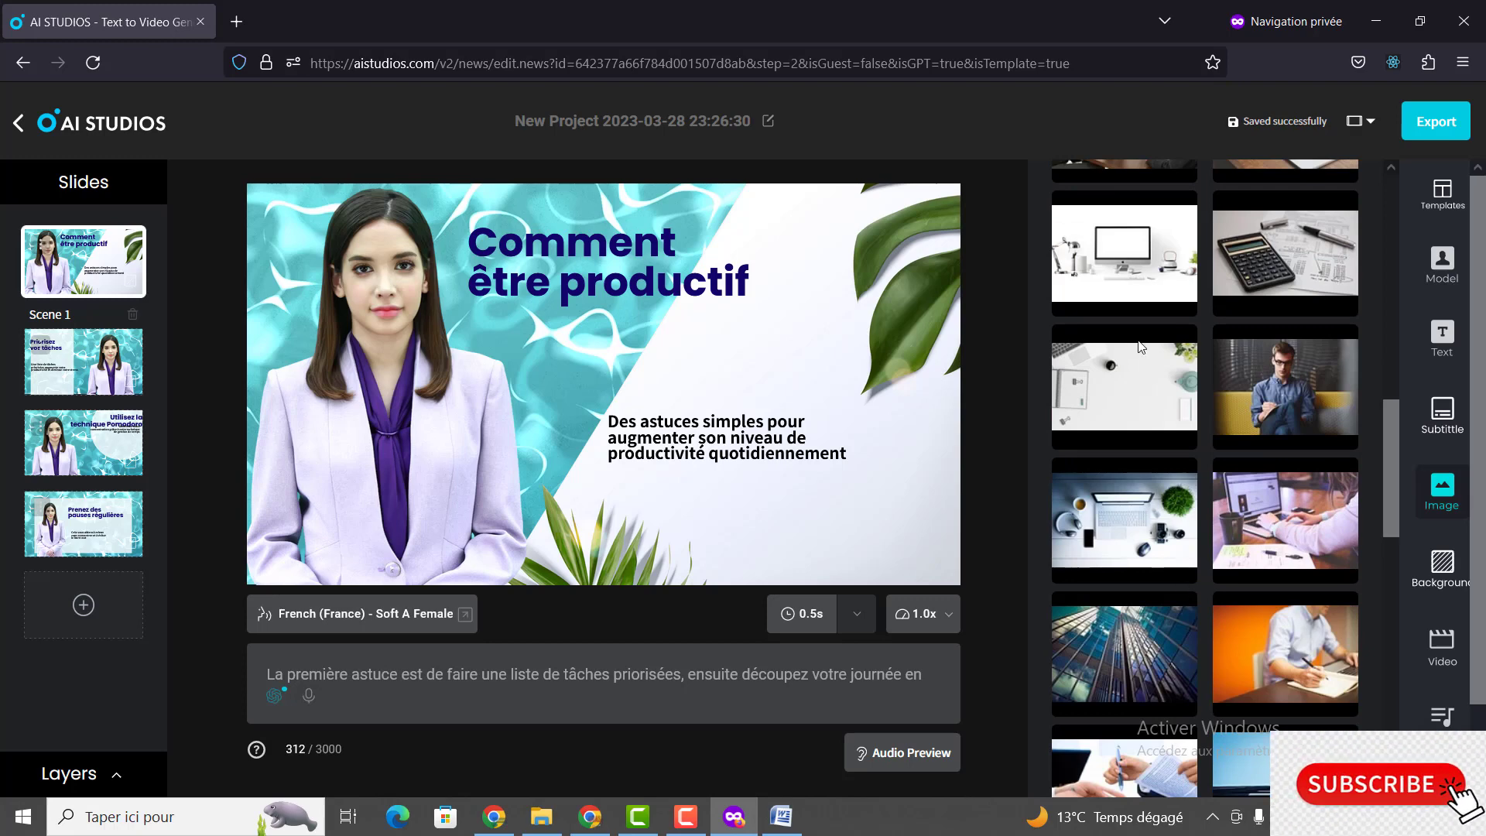
scroll(1151, 505, down, 10)
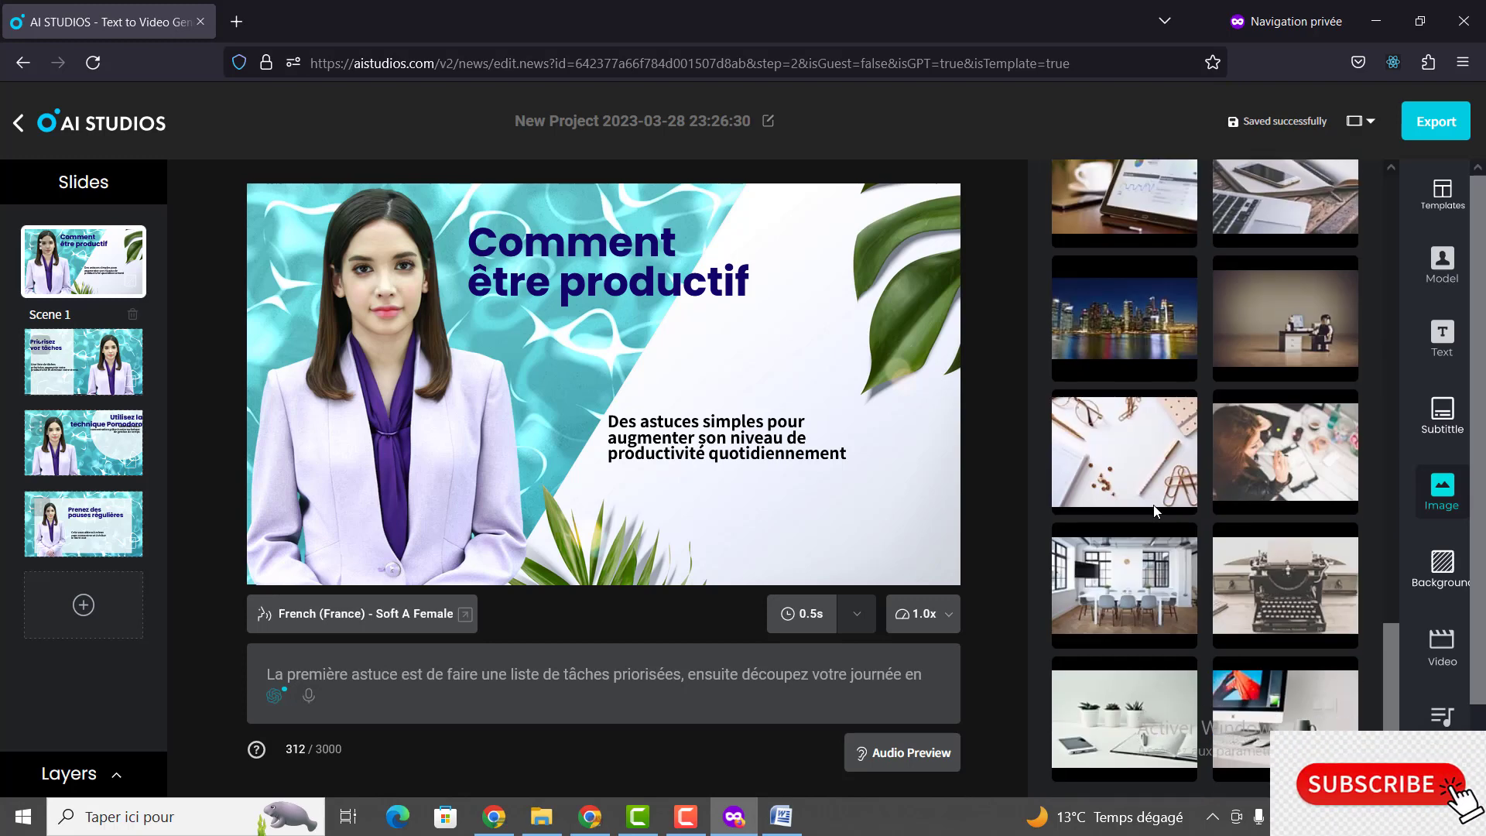
scroll(1153, 507, down, 2)
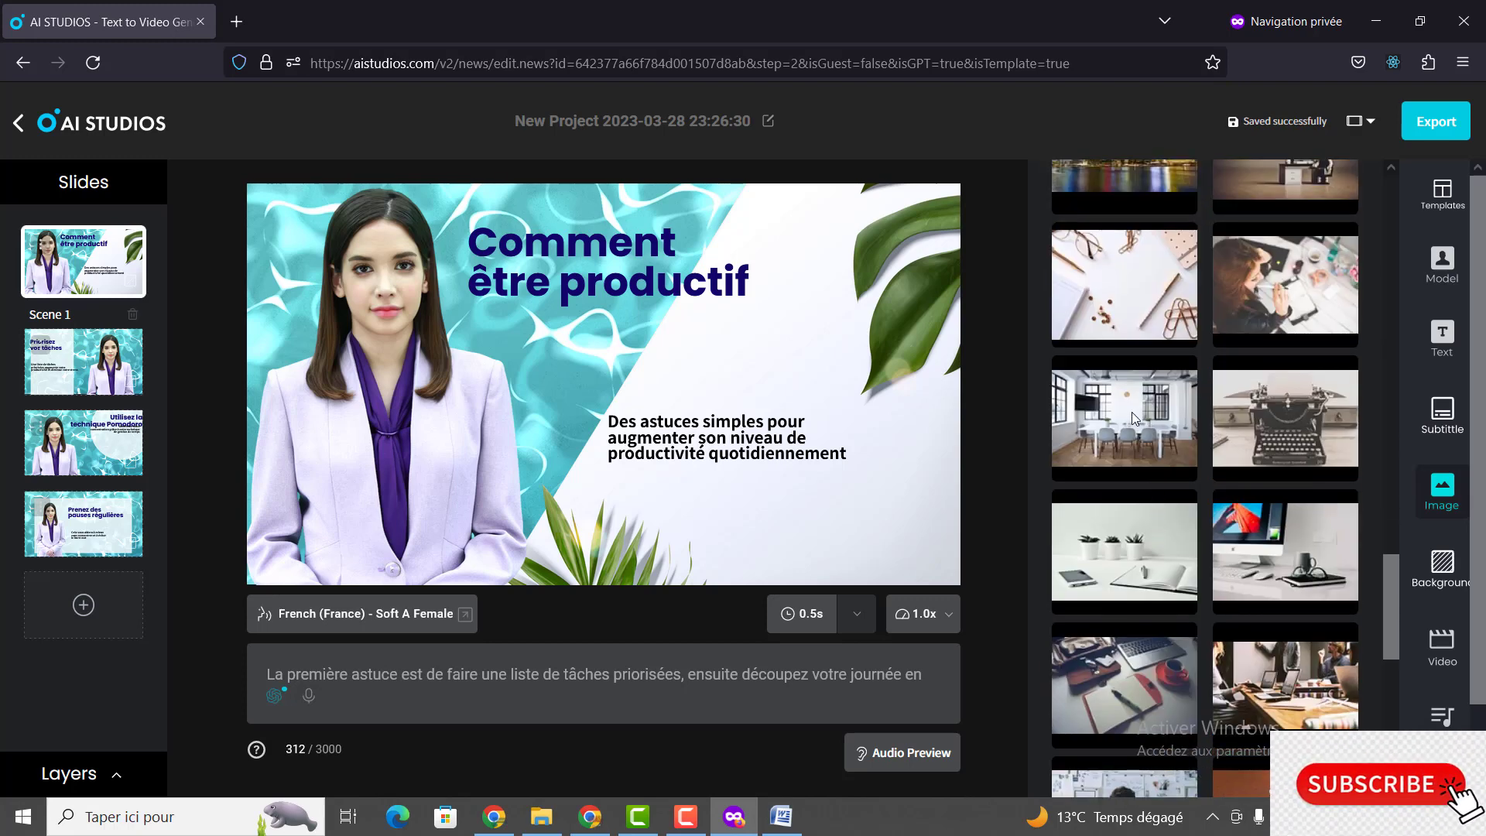
click(1132, 412)
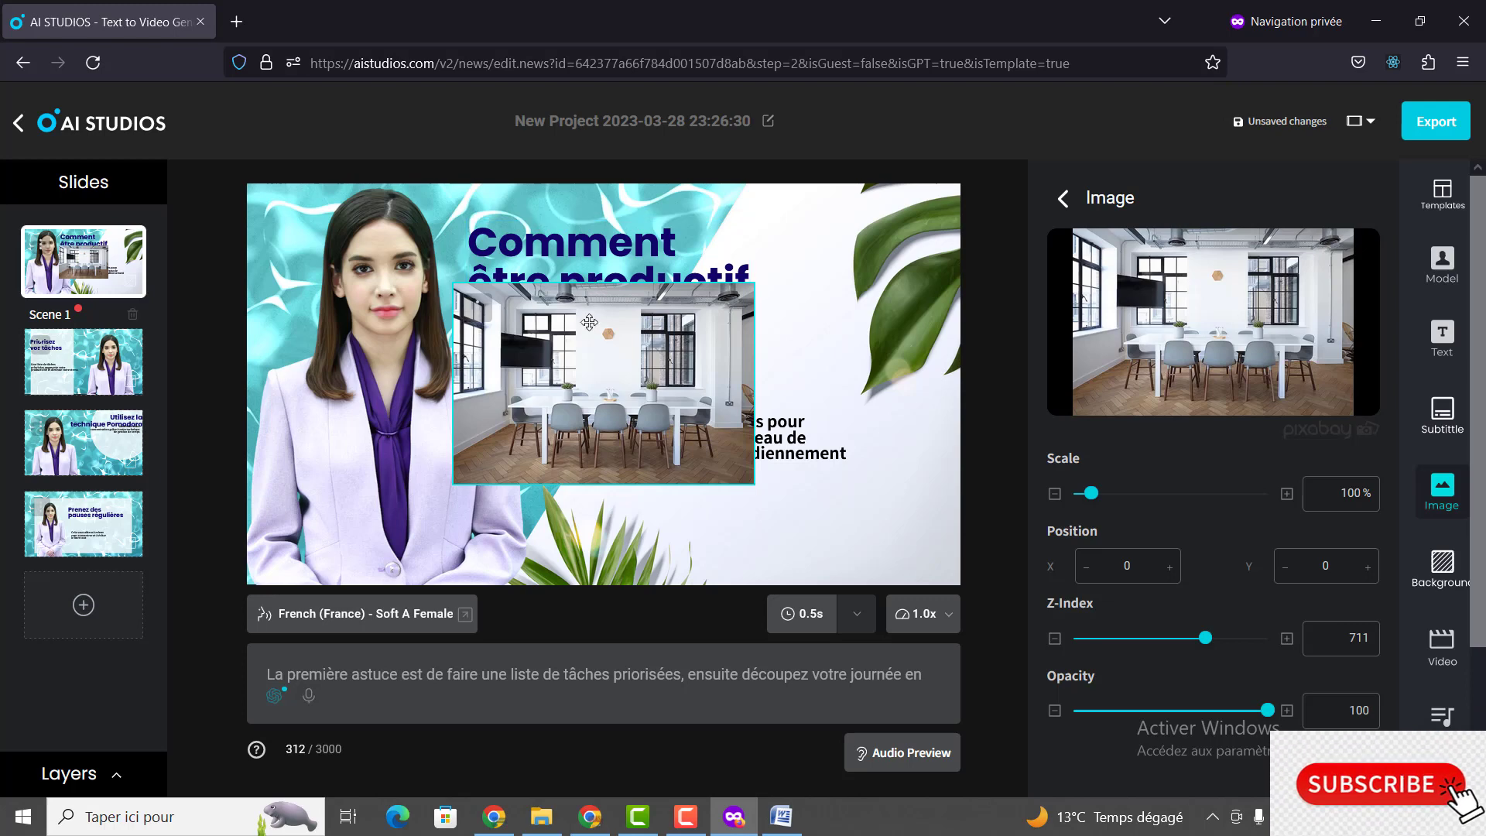
Step: Enlarge the meeting-room photo to 161% and move it to X -15, Y -10 over the avatar
drag(589, 322, 586, 291)
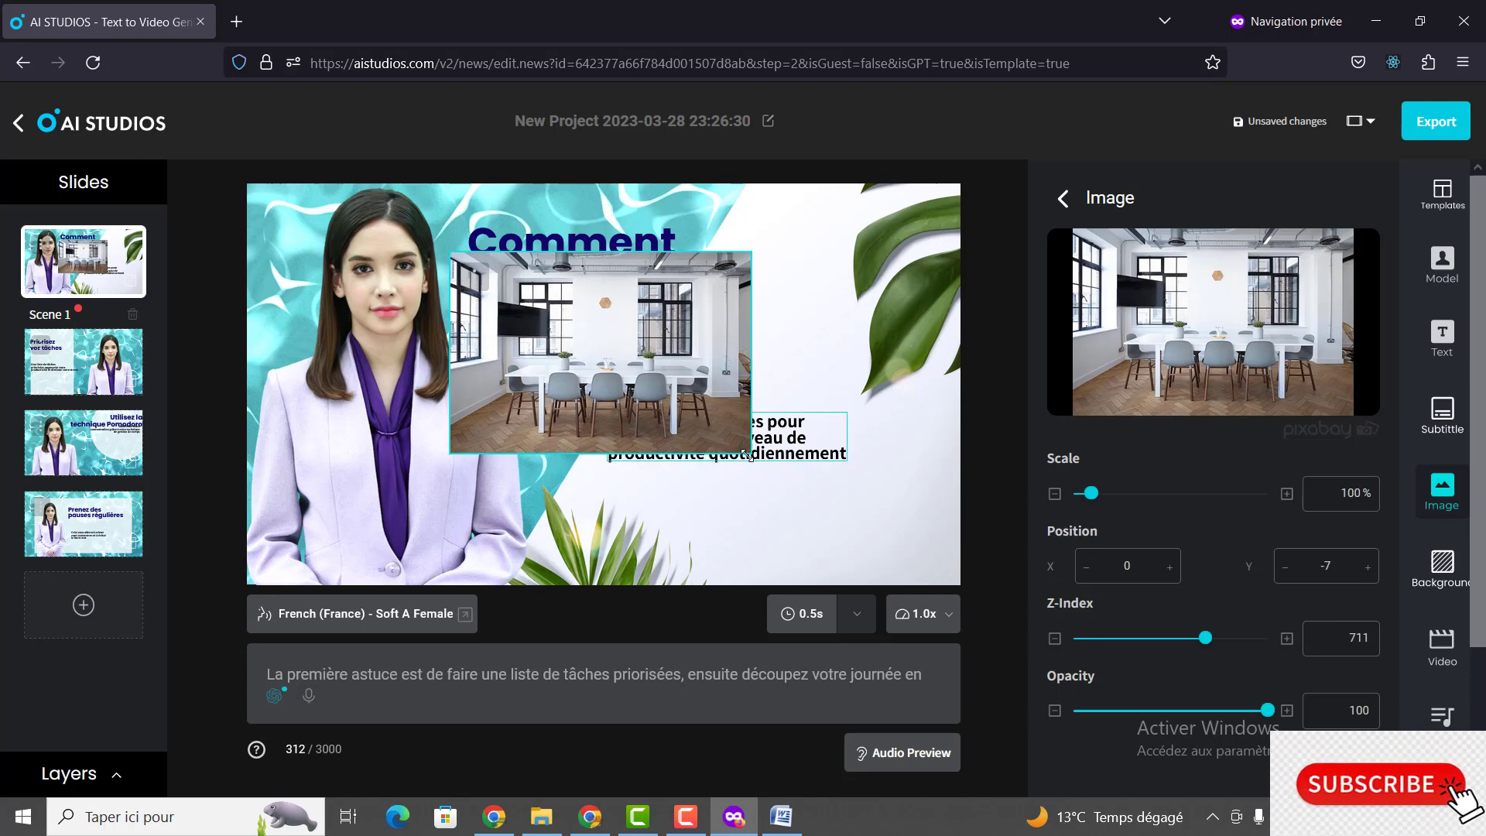
drag(747, 452, 939, 579)
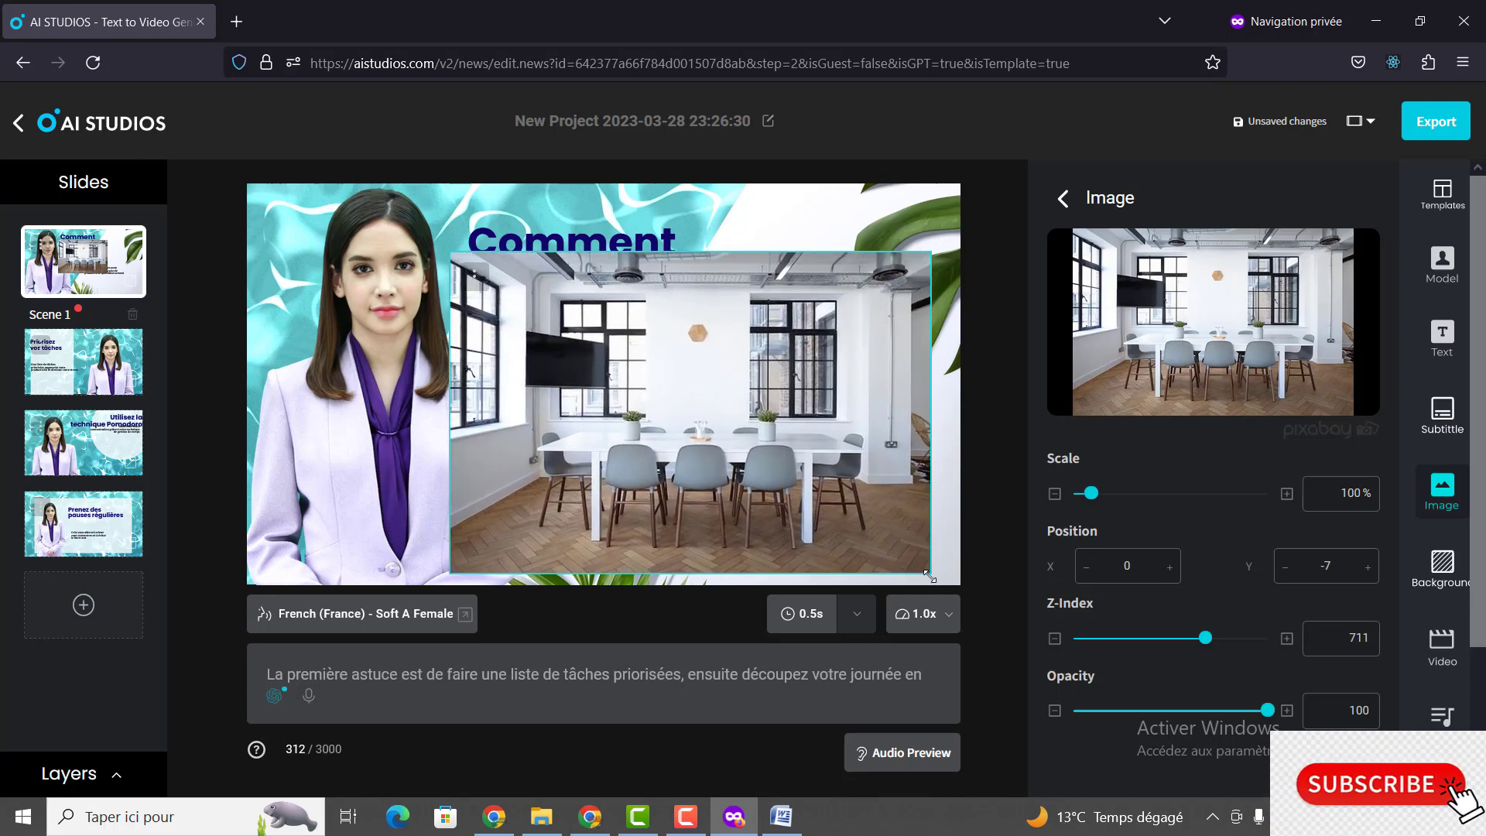
drag(579, 369, 340, 303)
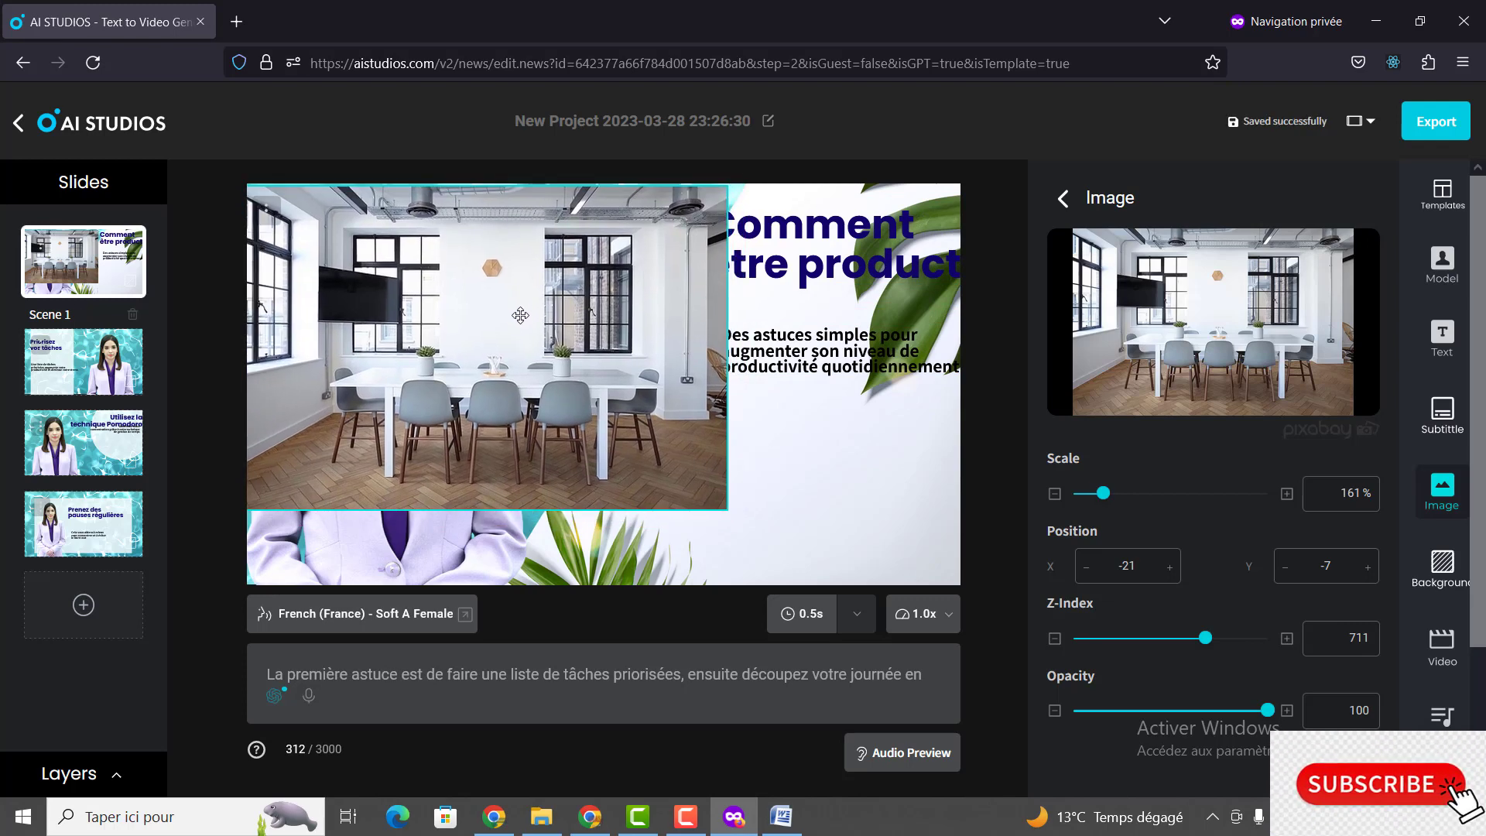
drag(511, 313, 513, 312)
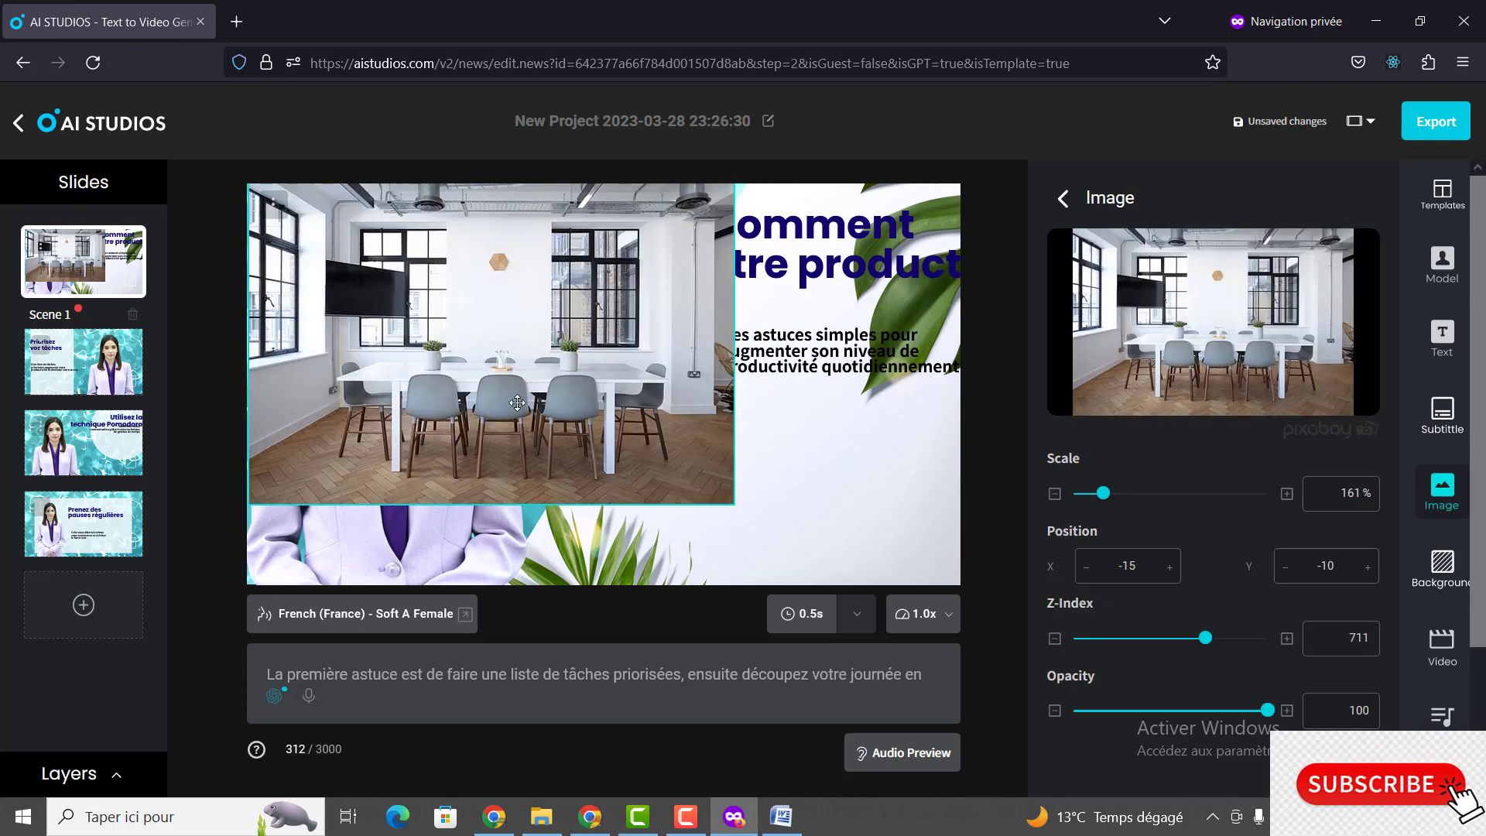
click(734, 817)
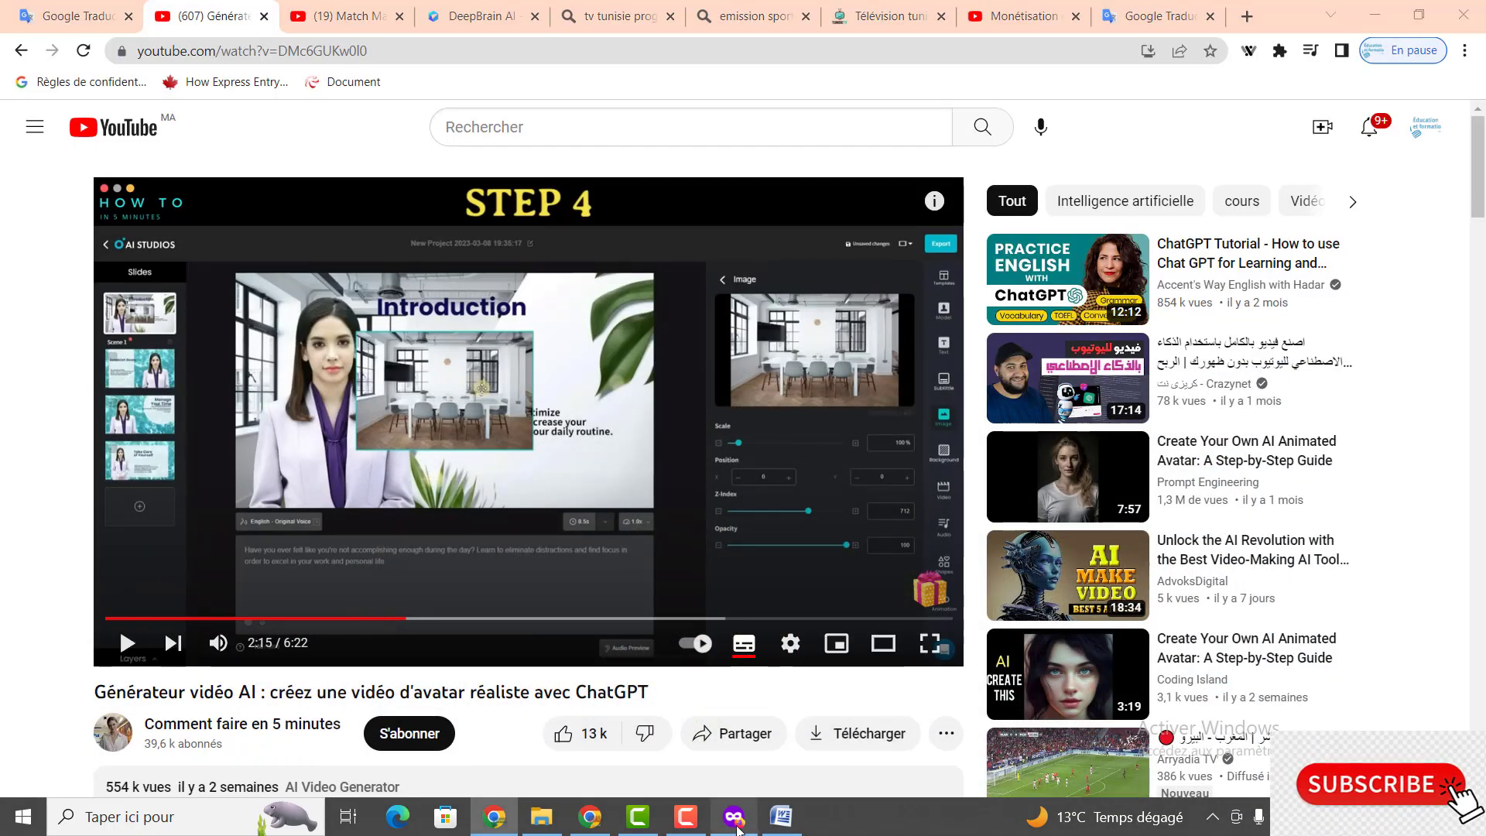
click(734, 817)
click(697, 825)
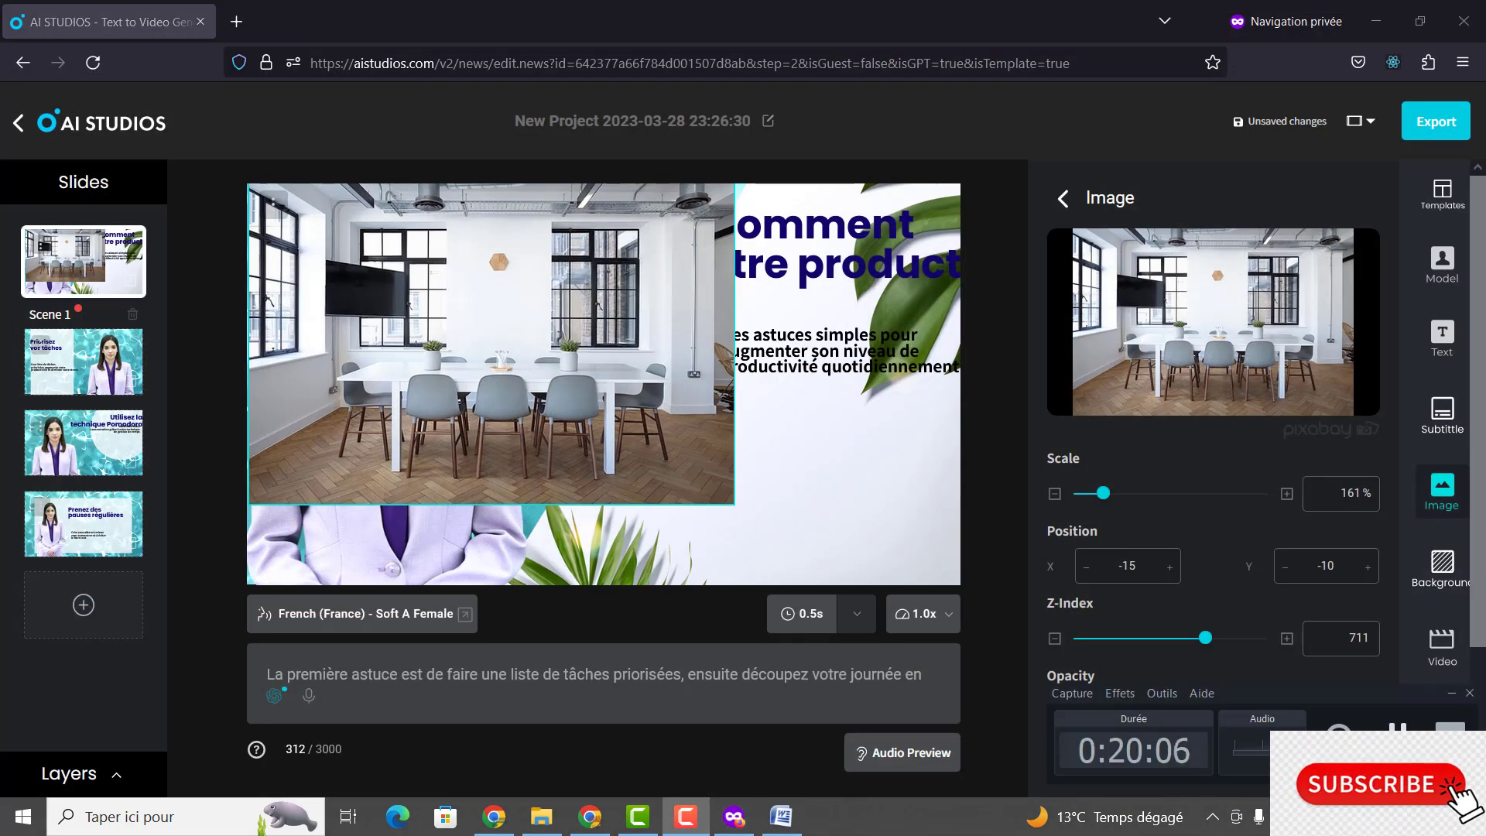
click(1398, 736)
Step: Enlarge the meeting-room photo further to 228% and place it at X 0, Y -5
drag(505, 357, 625, 393)
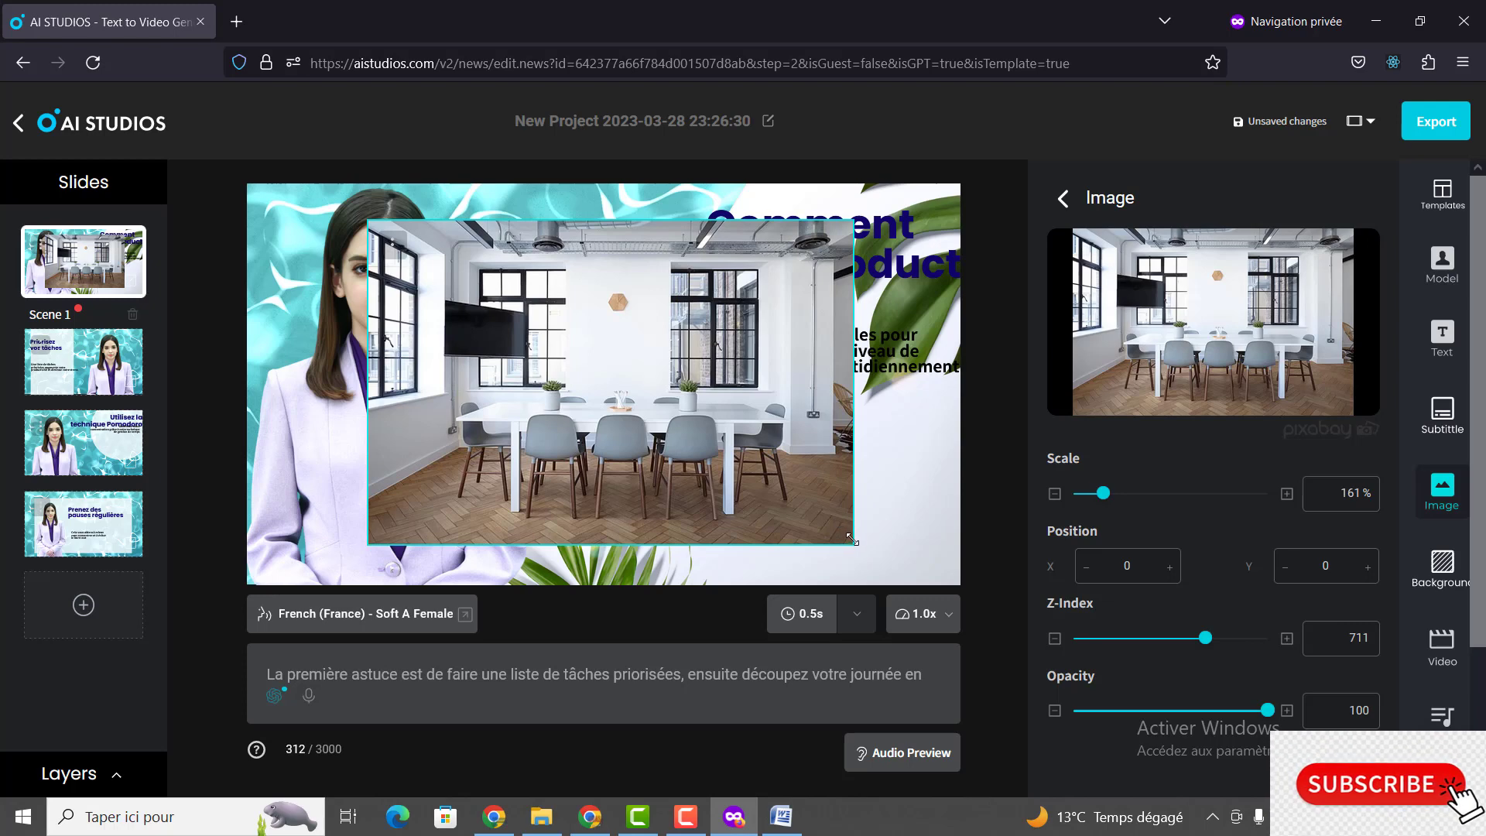
drag(852, 539, 1048, 587)
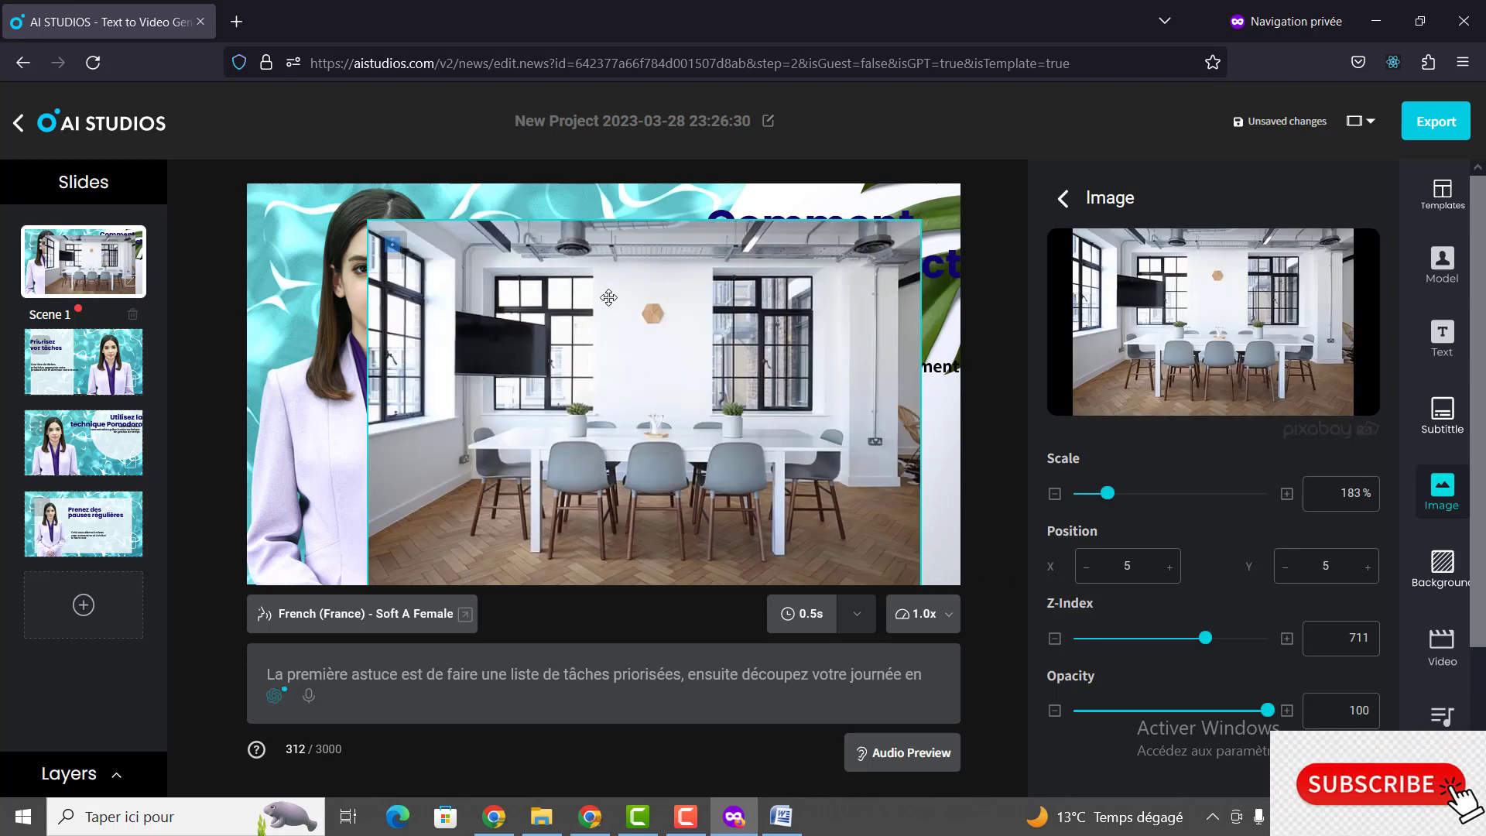
drag(609, 297, 563, 266)
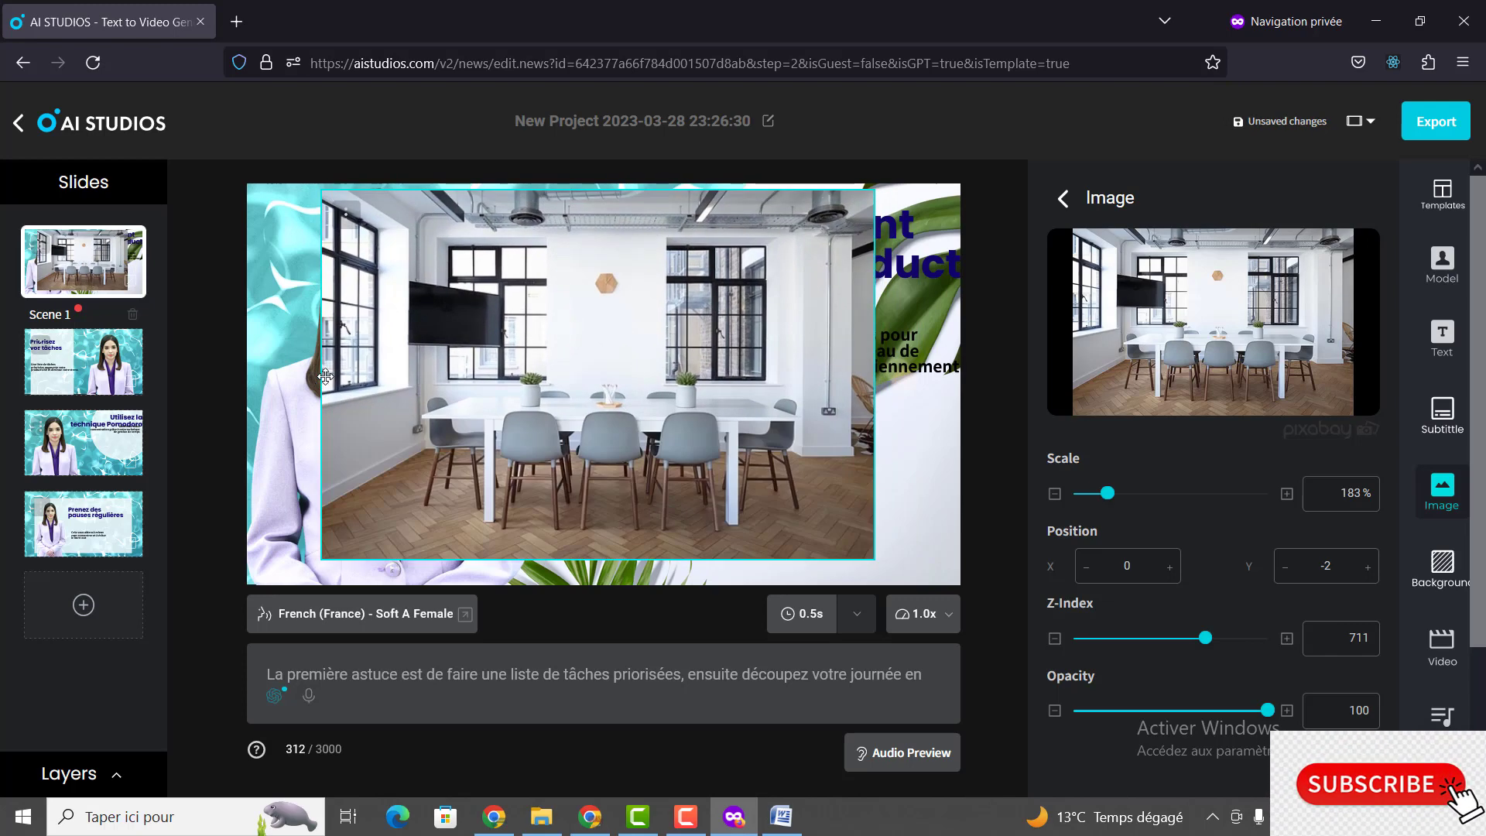
drag(322, 552, 56, 586)
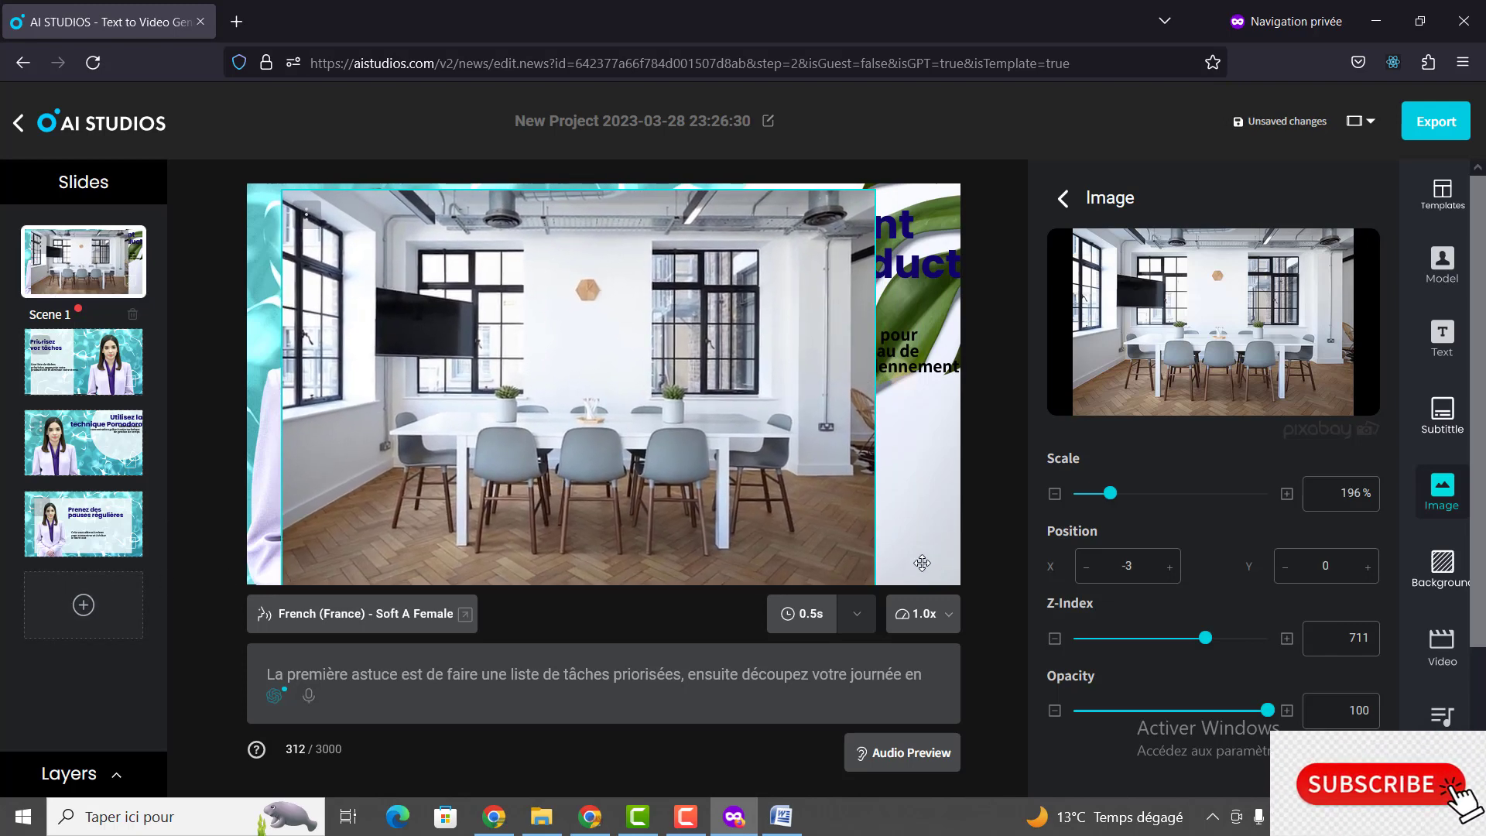
mouse_move(854, 526)
mouse_down()
mouse_move(806, 511)
mouse_move(819, 521)
mouse_move(846, 498)
mouse_up()
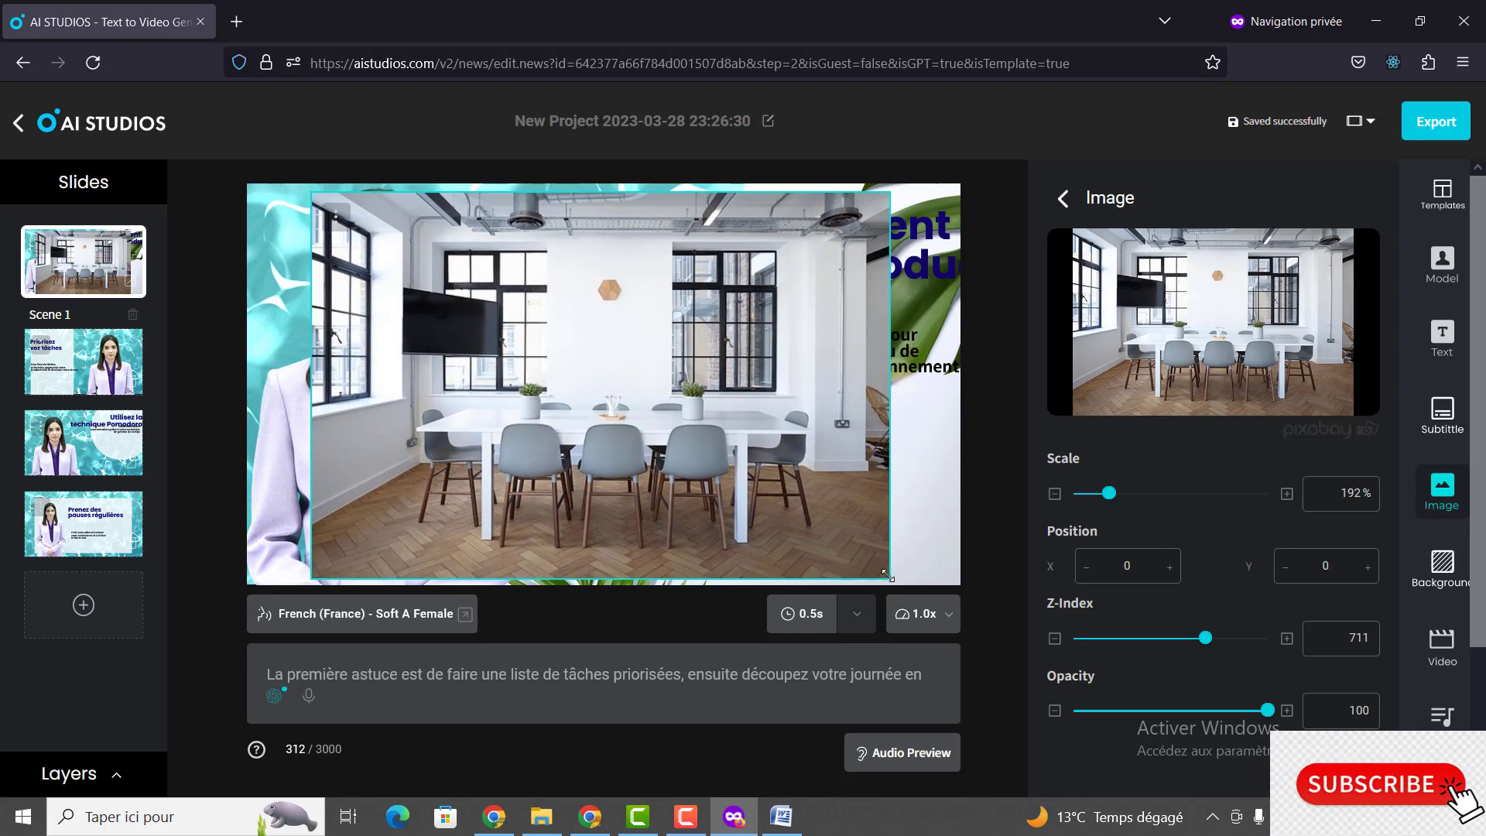
drag(888, 575, 956, 597)
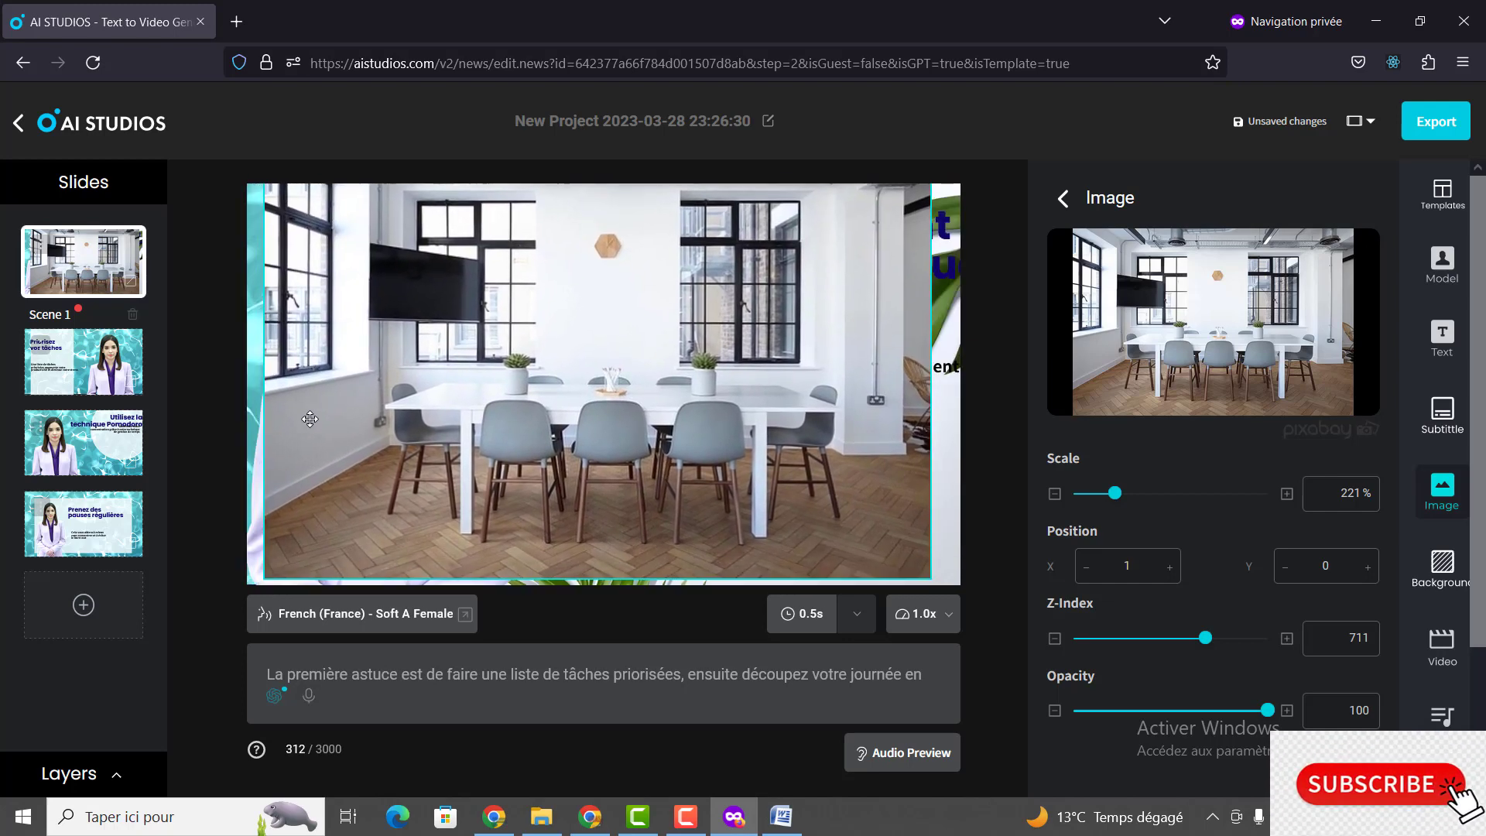
drag(268, 577, 224, 593)
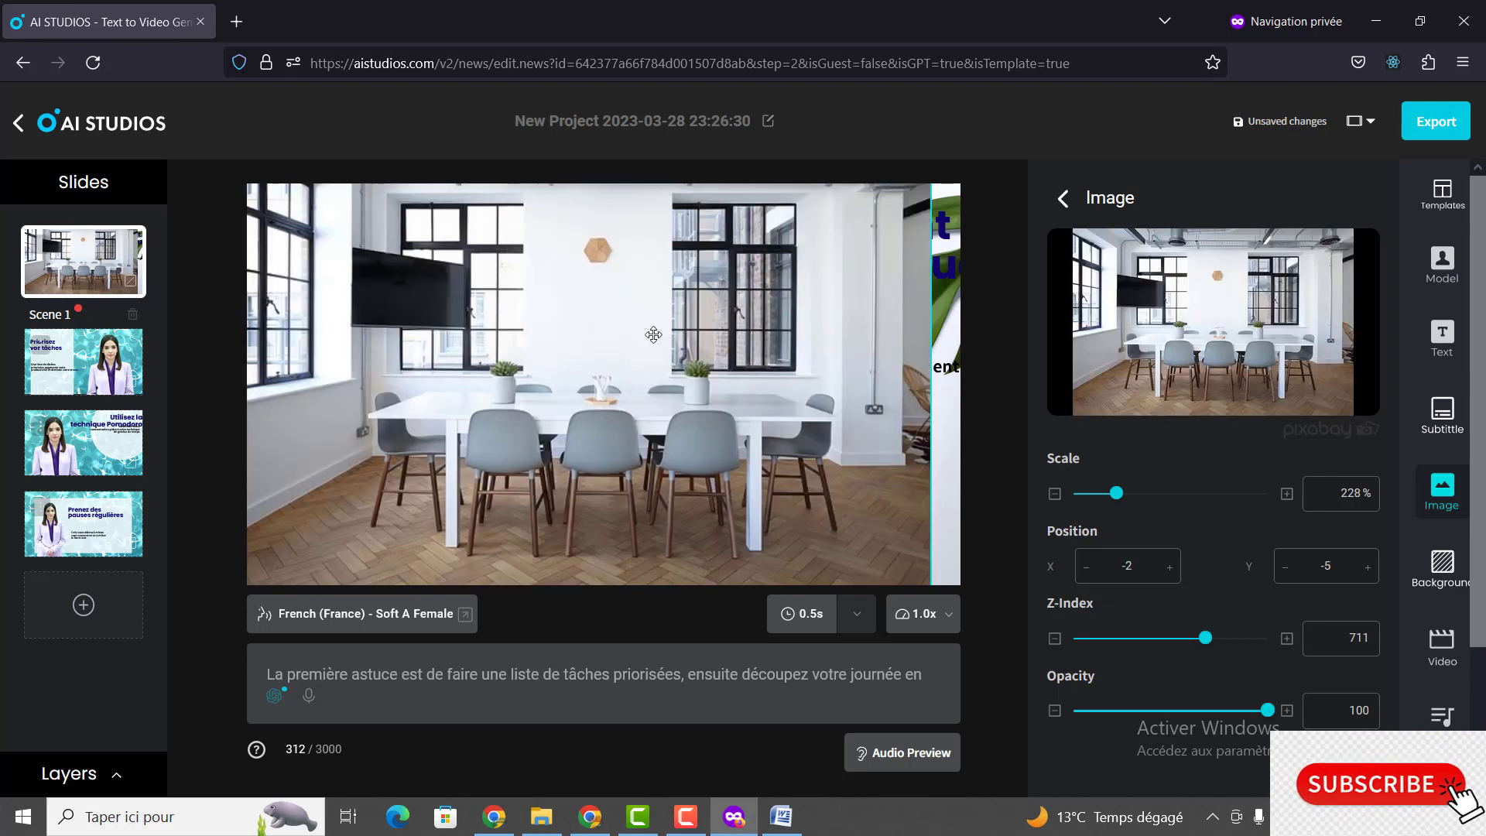
drag(653, 335, 674, 335)
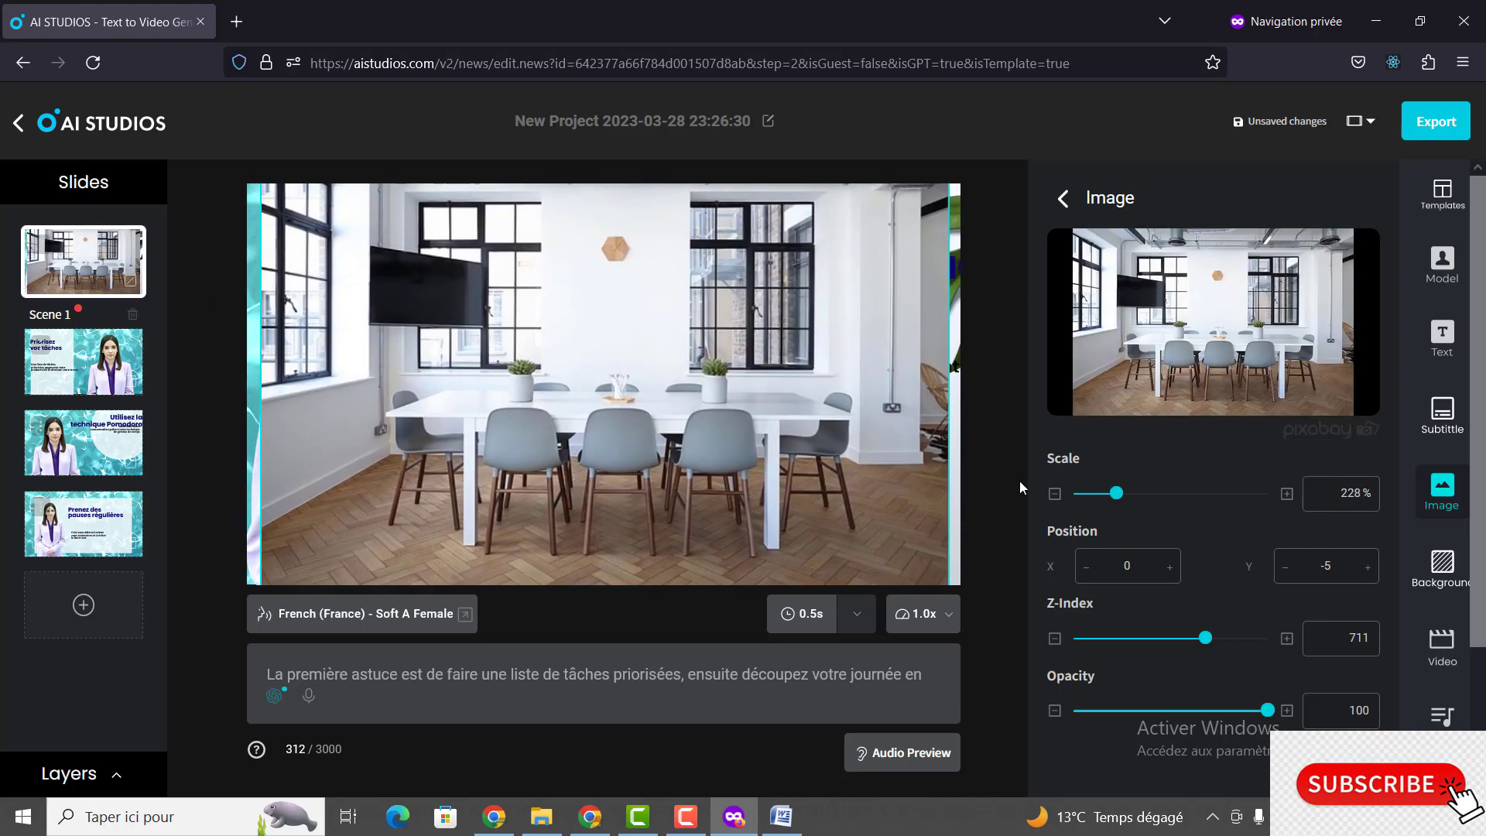
Step: Scale the meeting-room photo to 256% and position it at X 0, Y -3 to cover the whole scene
click(949, 613)
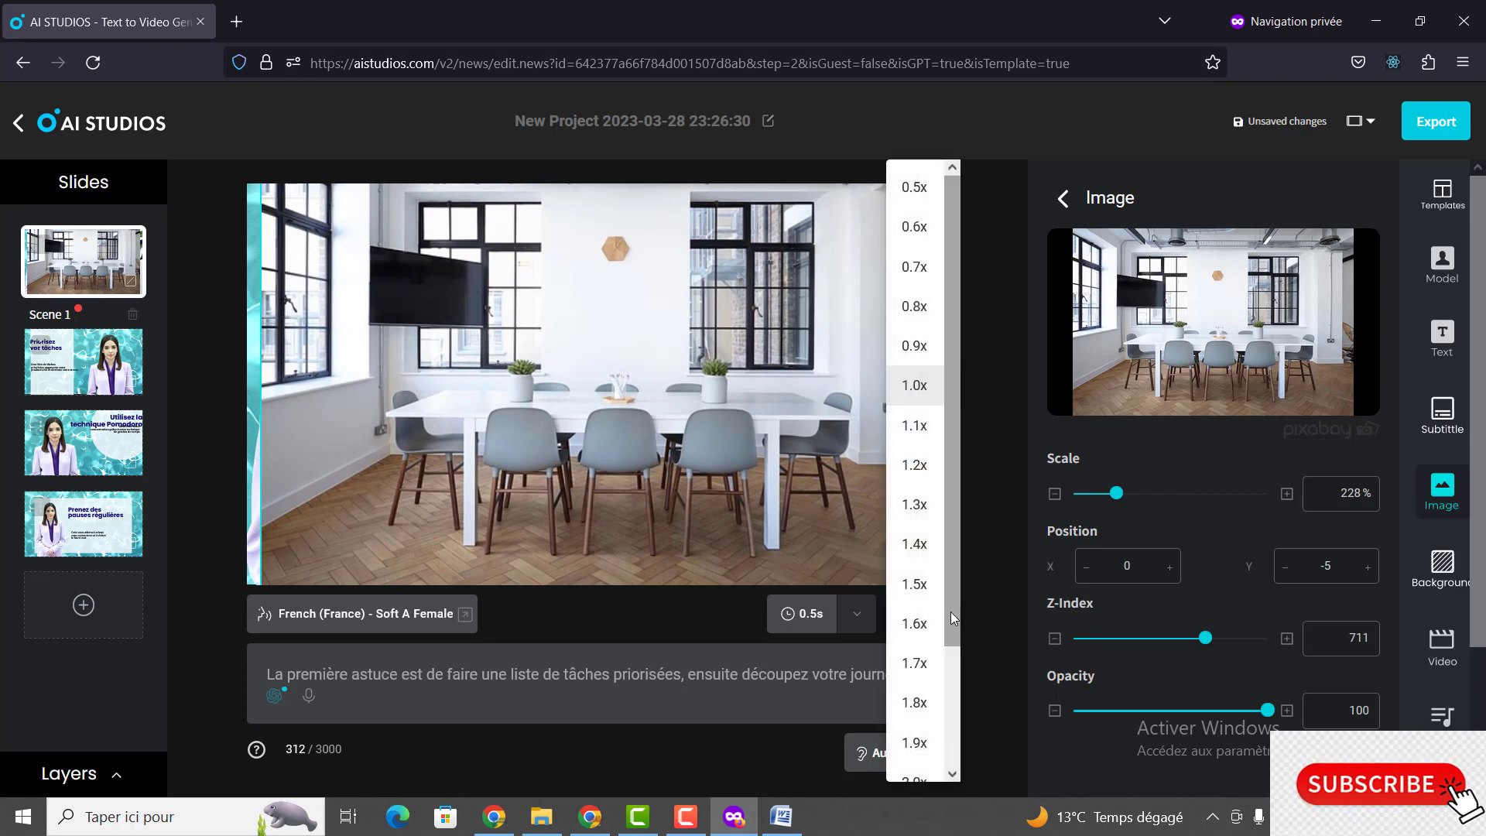
click(737, 463)
drag(897, 536, 897, 477)
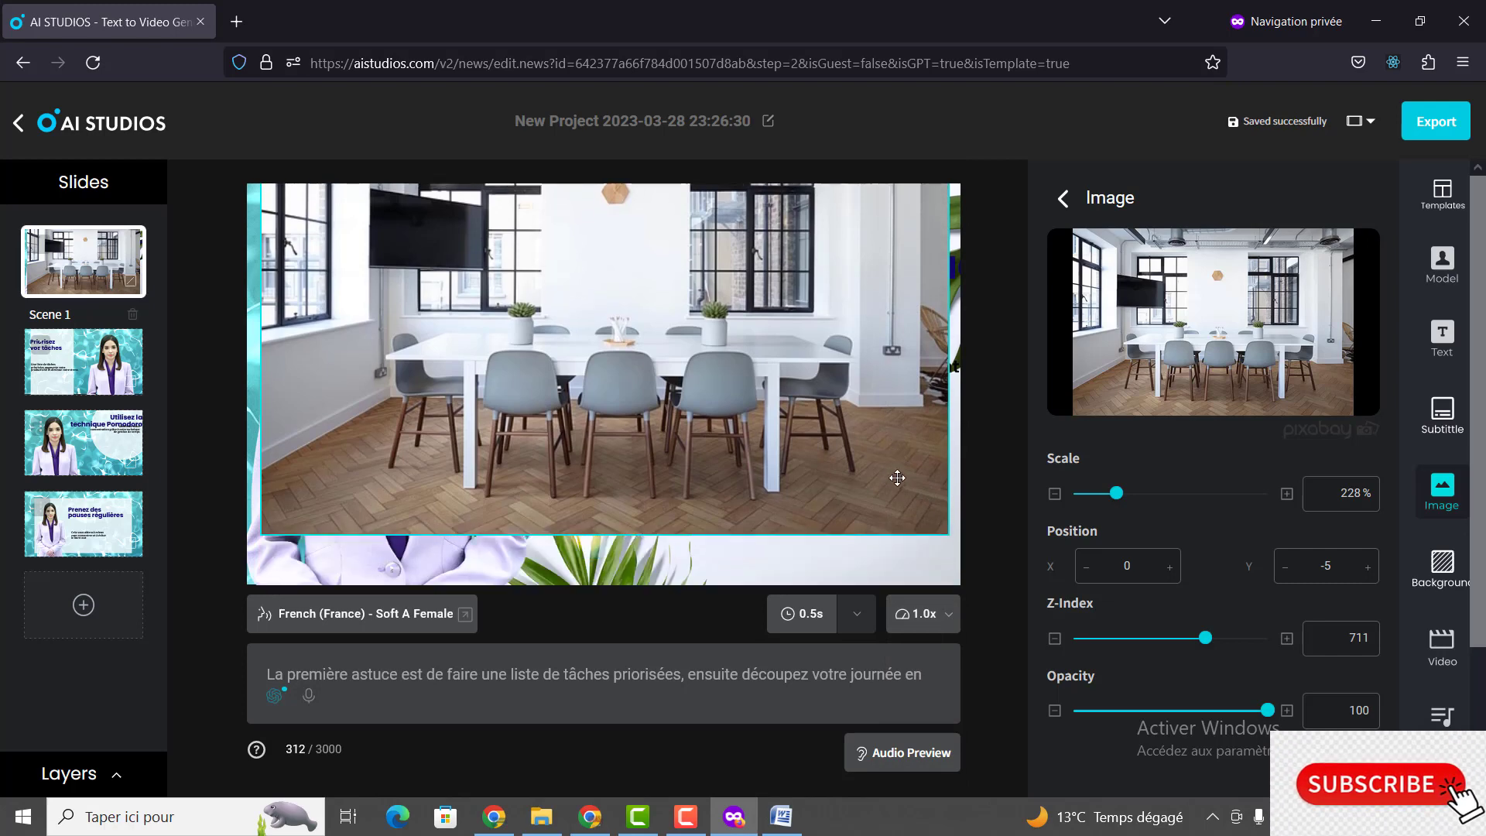
drag(947, 533, 957, 601)
drag(753, 402, 711, 453)
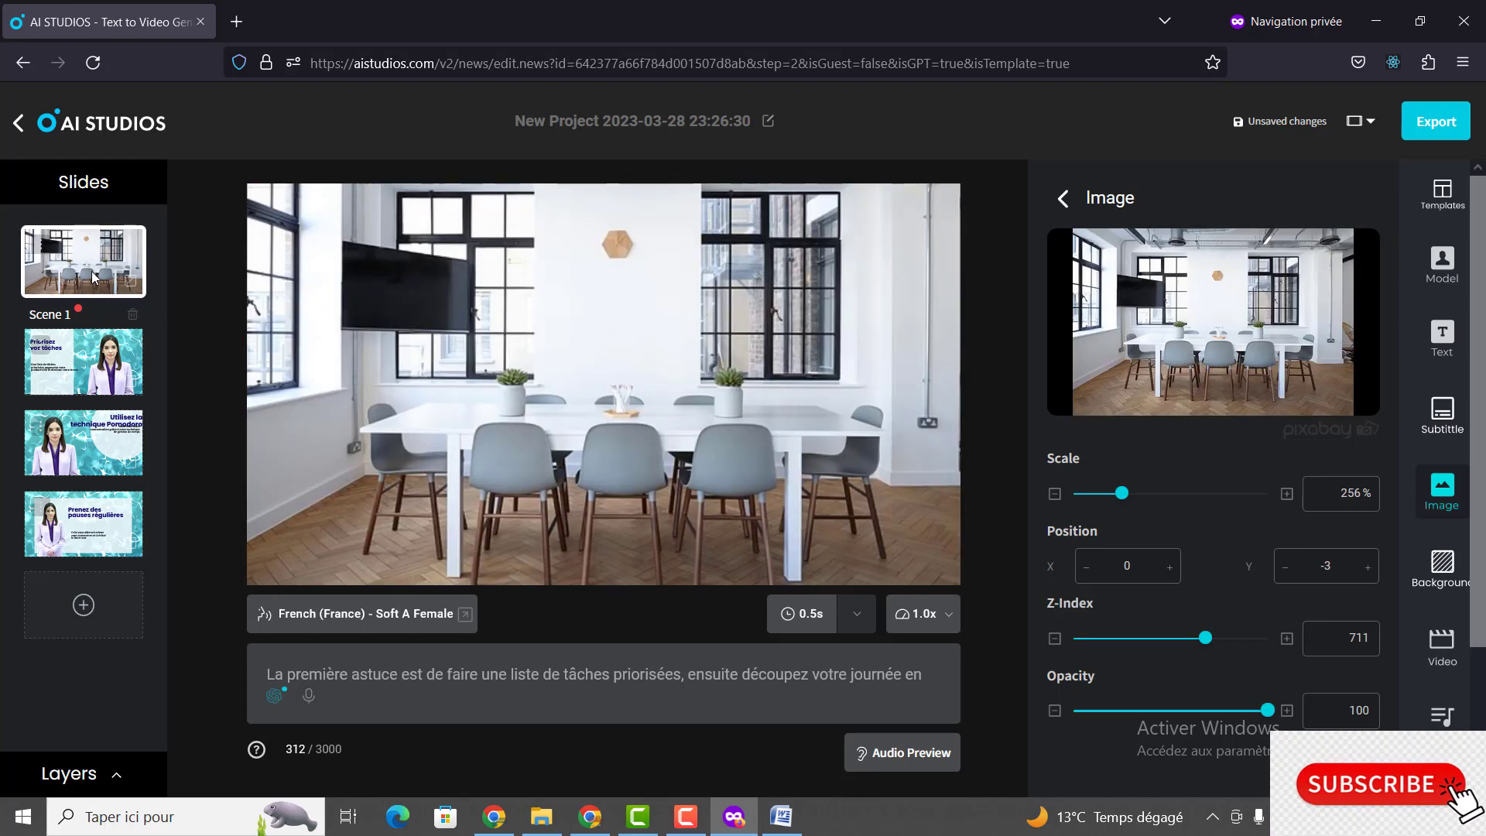
Step: Look at the second scene and the paused reference video, and return to the first scene
click(77, 353)
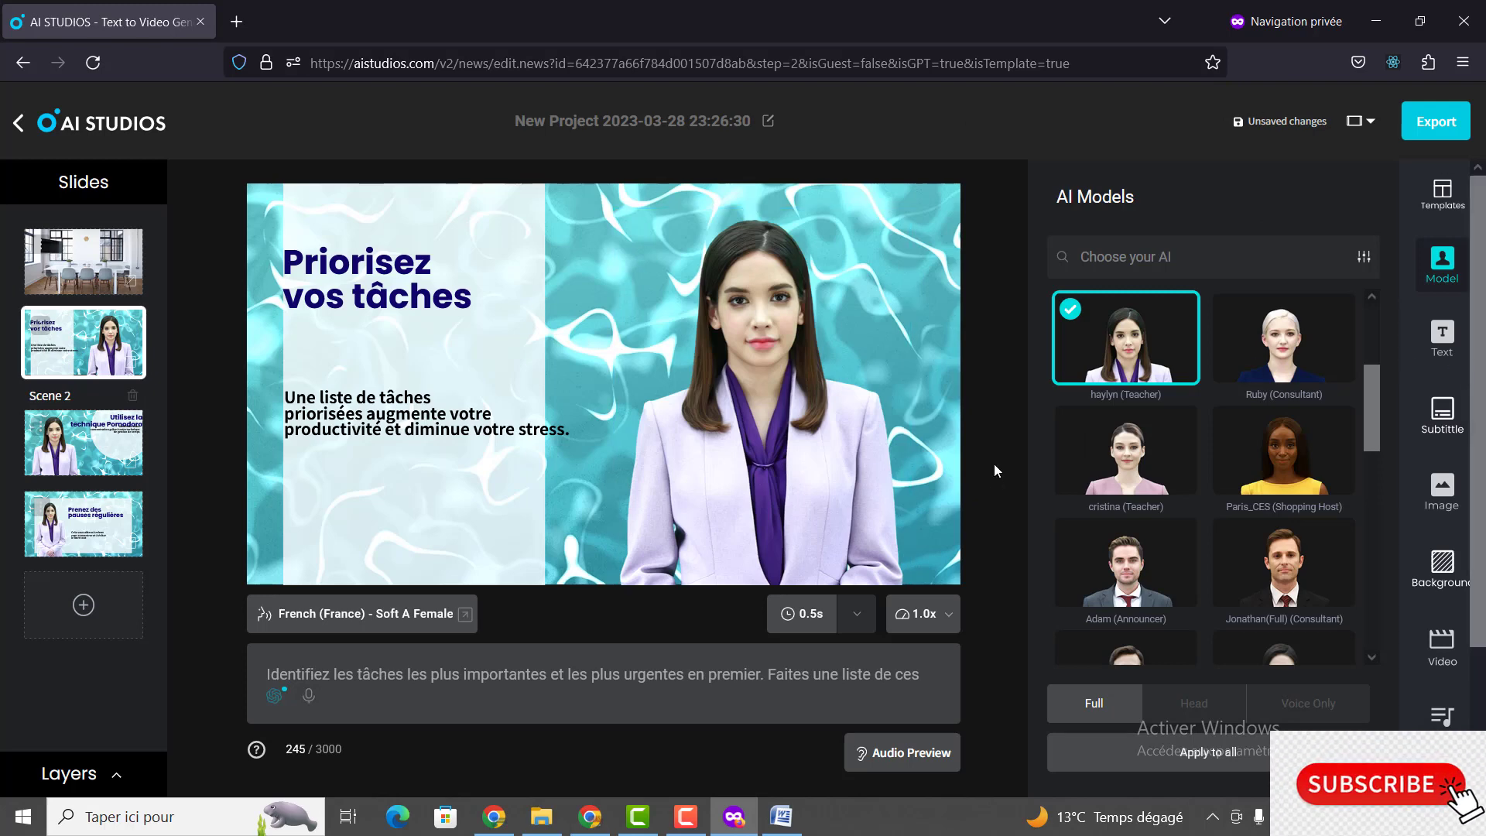
click(734, 817)
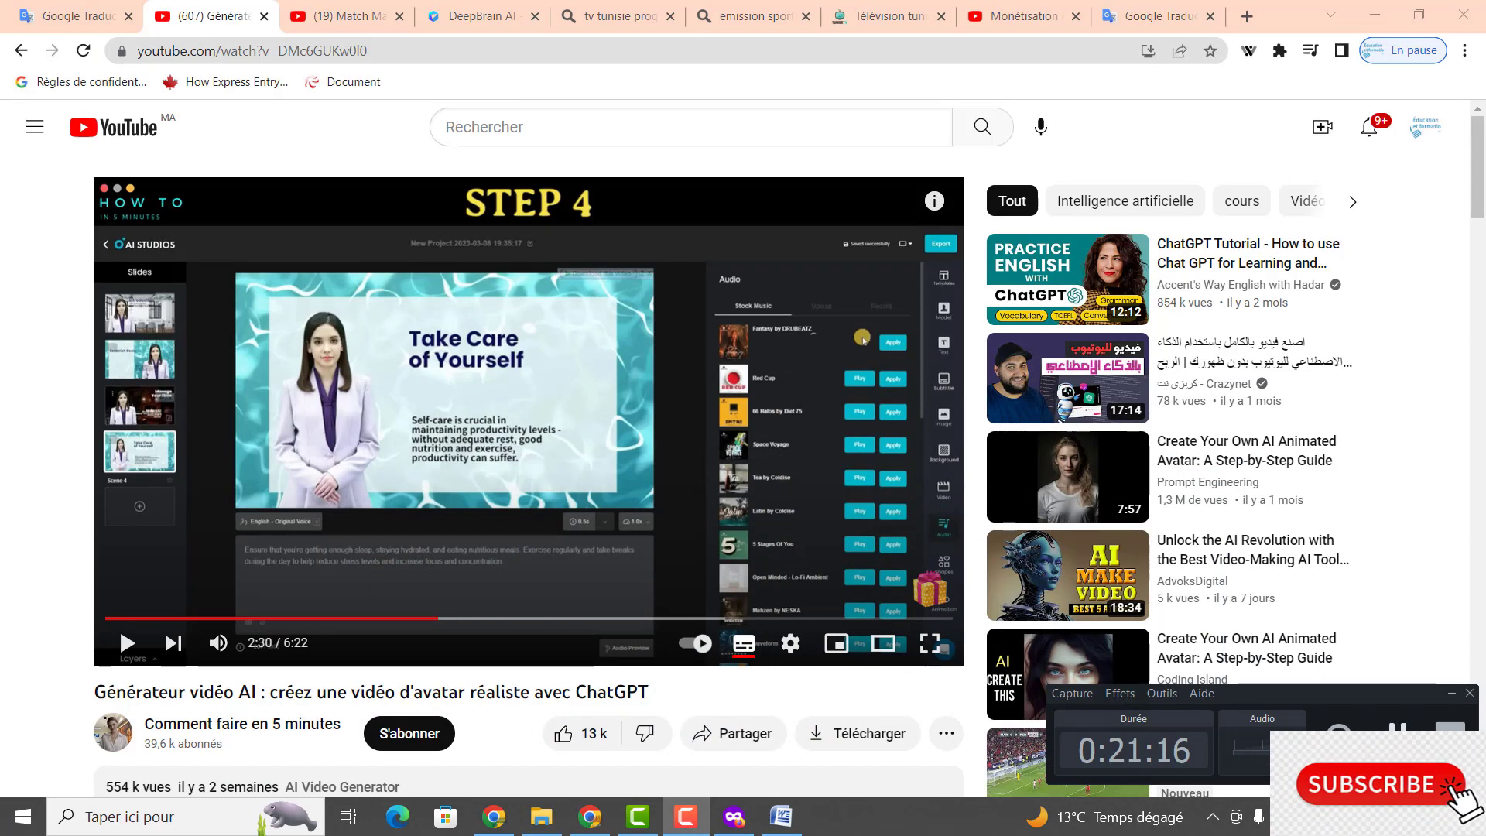
click(733, 816)
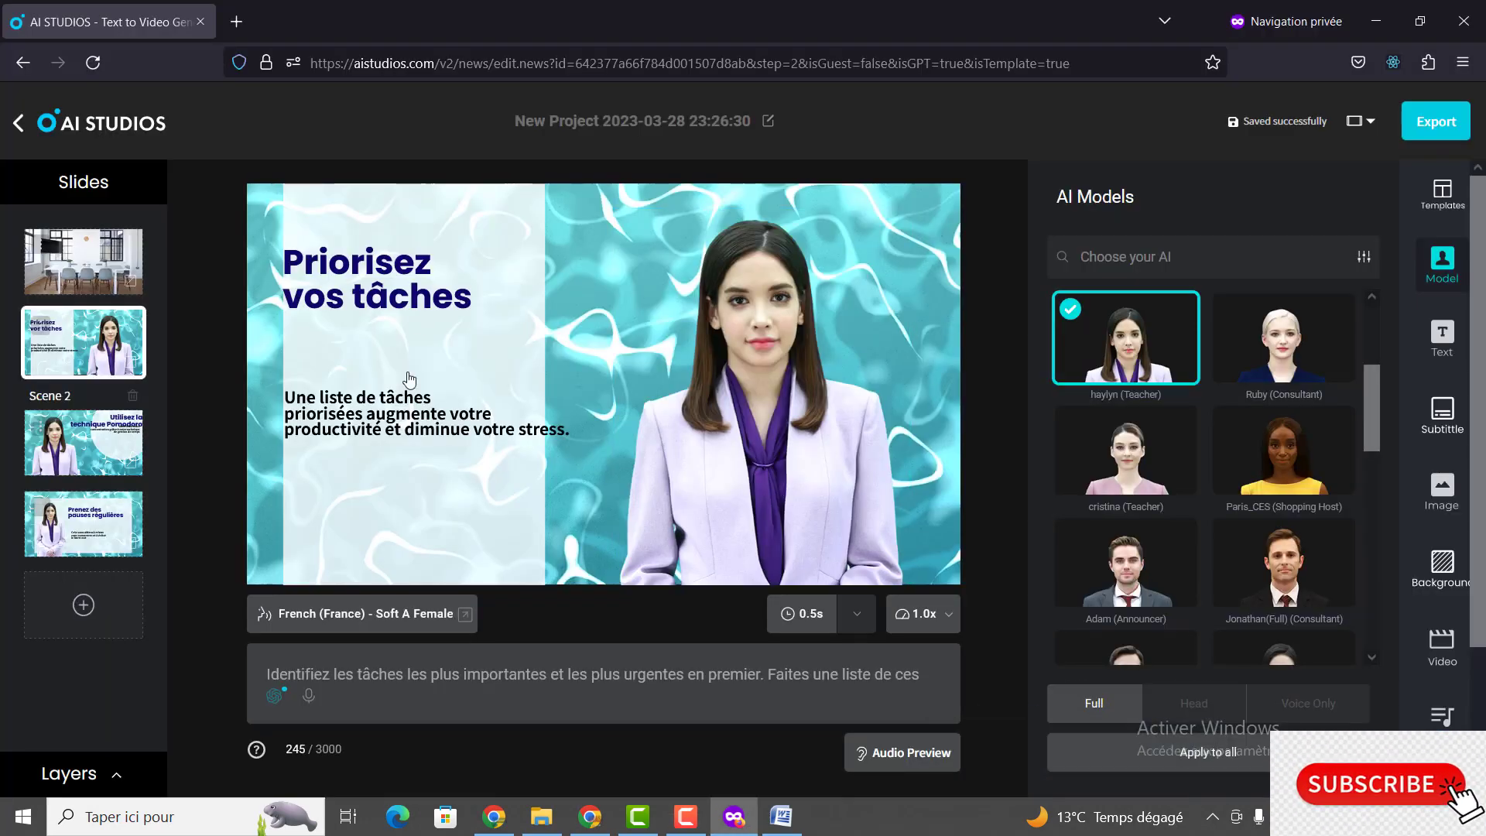
click(87, 263)
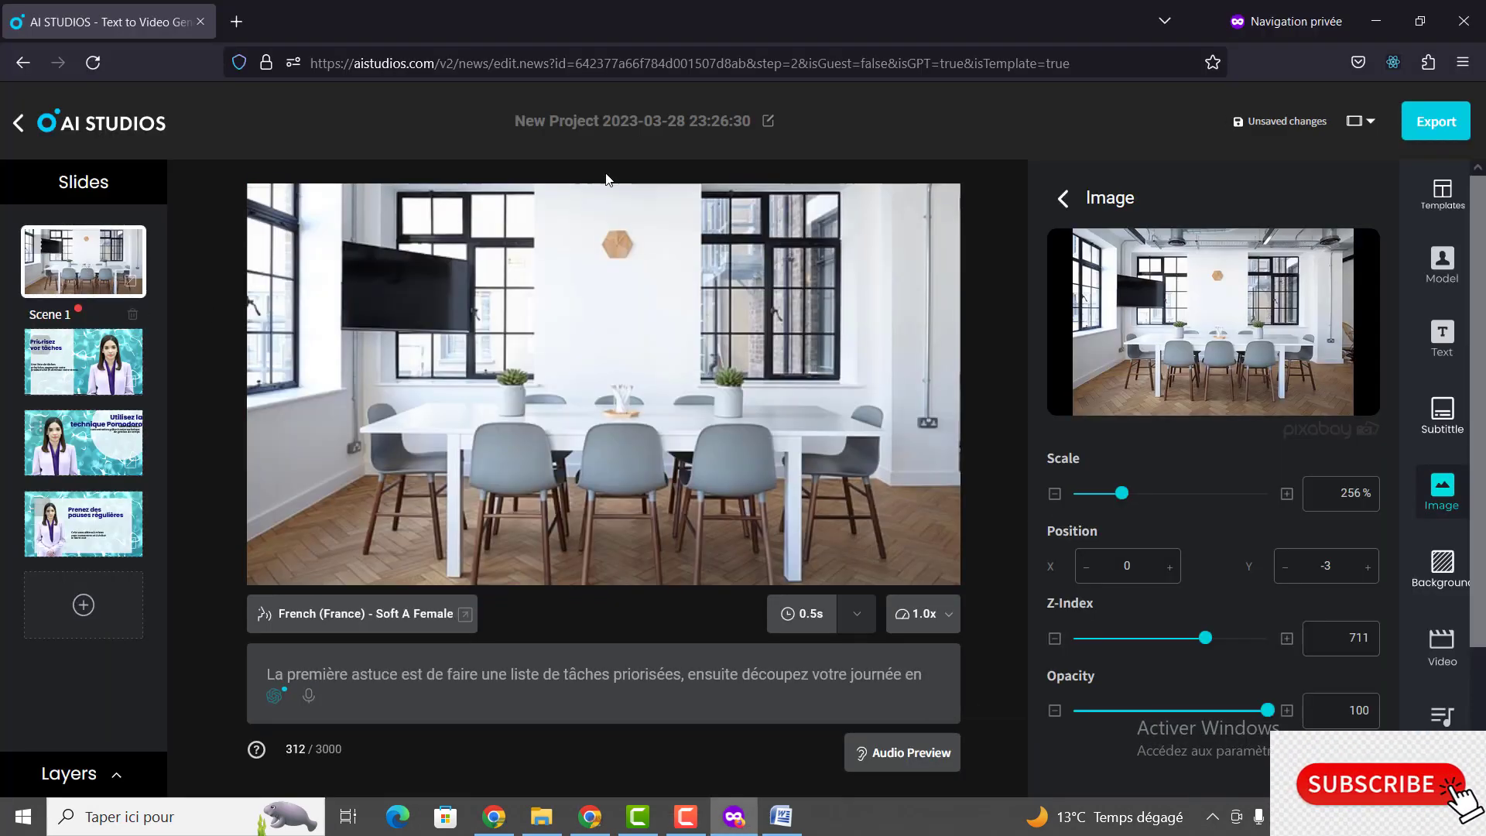
Step: Lower the meeting-room photo to X 1, Y 87 and arrange the texts beside the avatar with the title below the description
drag(595, 287, 597, 640)
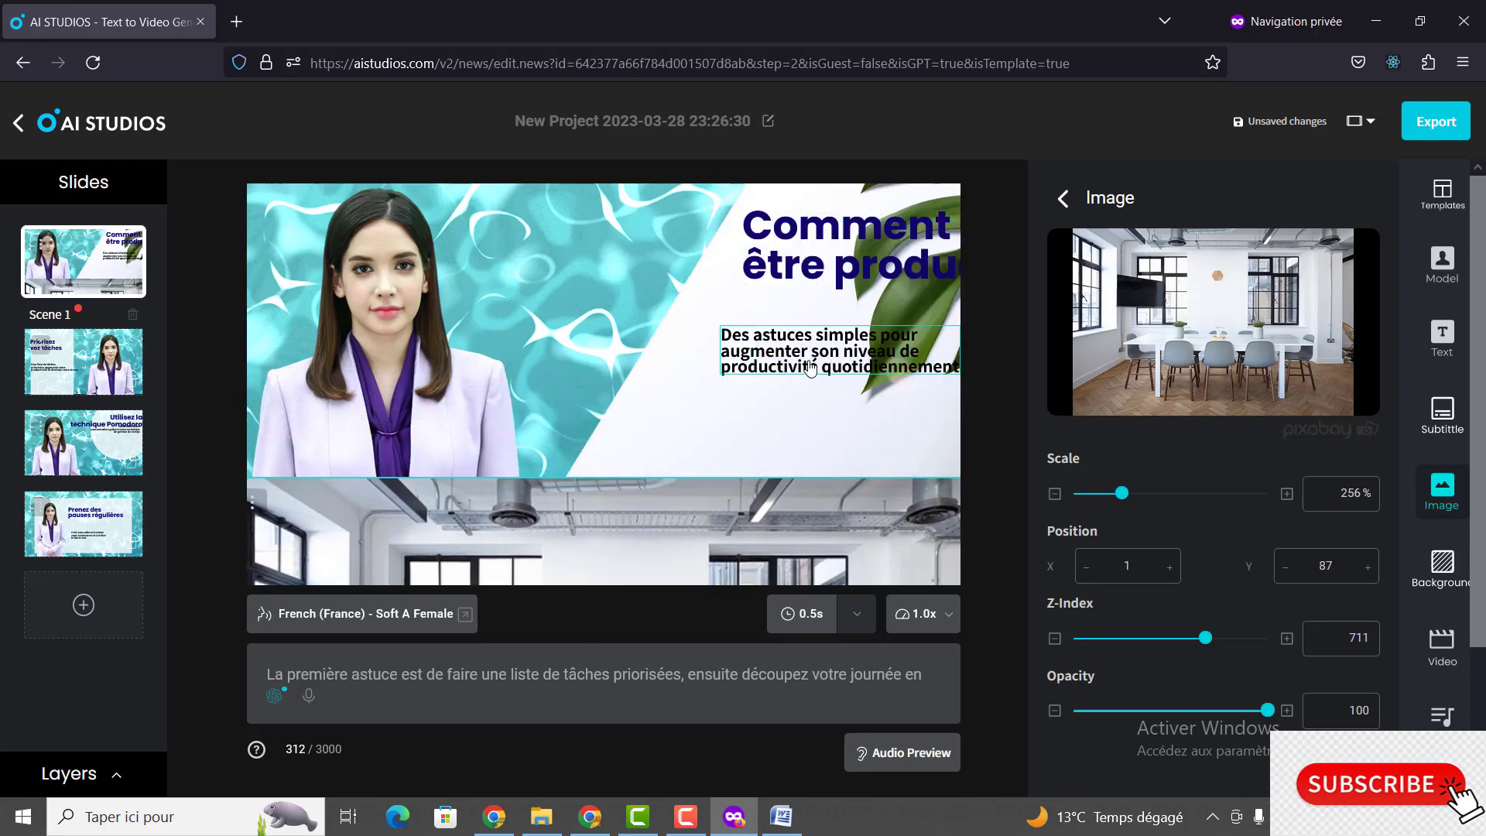
drag(686, 313, 552, 299)
drag(743, 252, 392, 212)
click(548, 288)
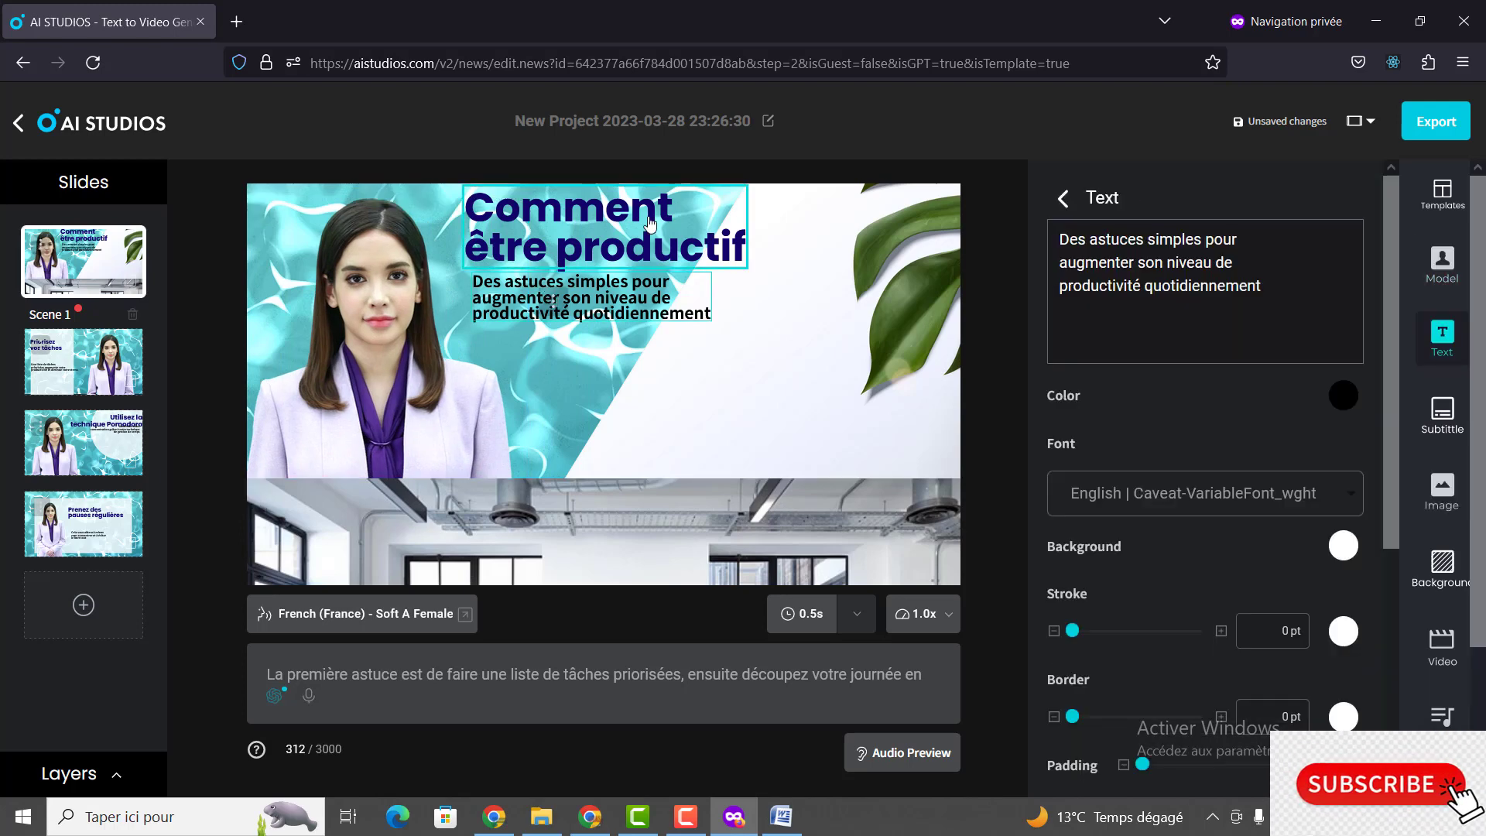
drag(642, 221, 679, 377)
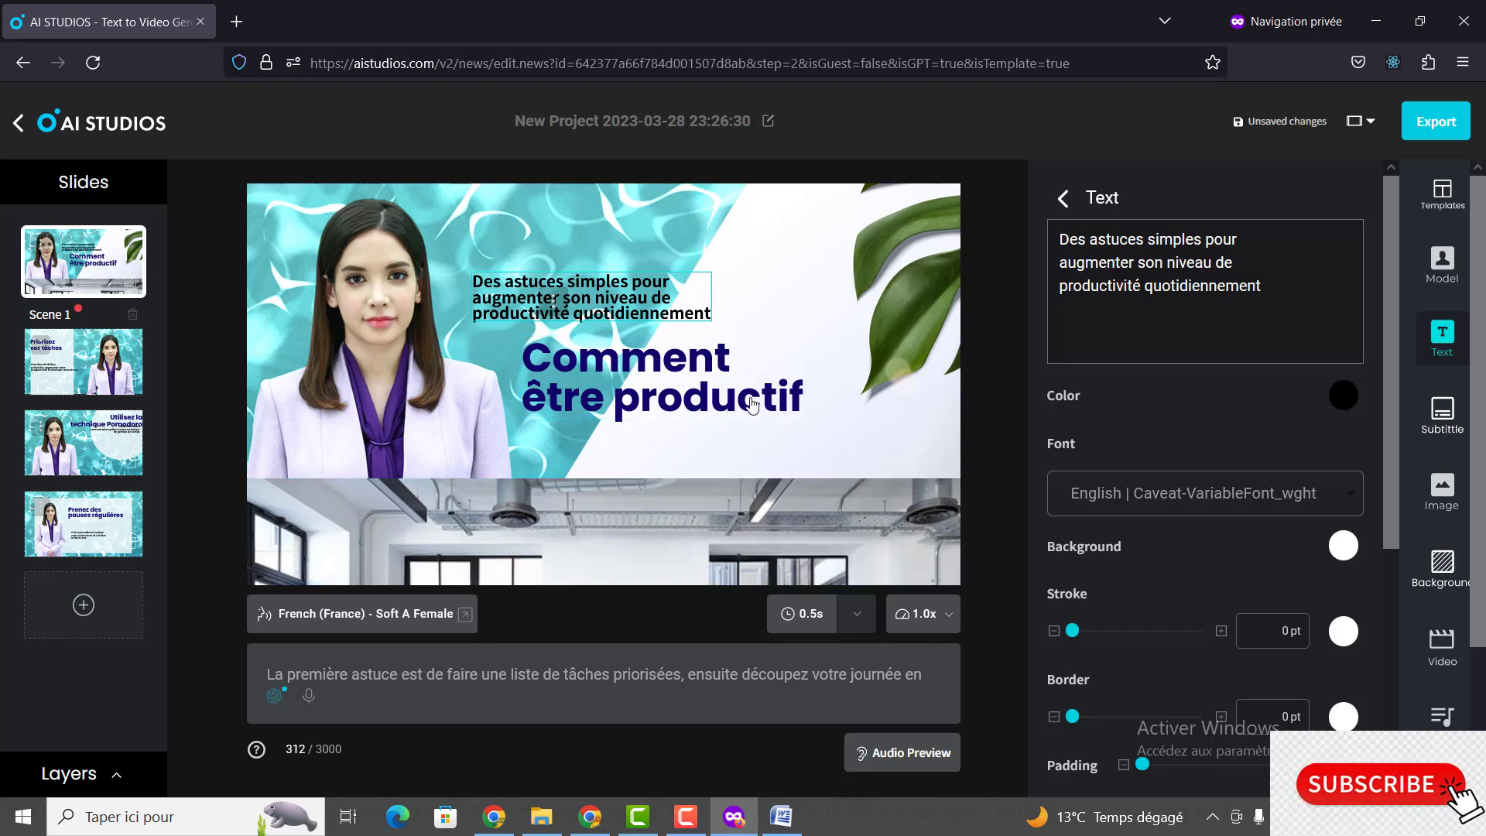
click(681, 380)
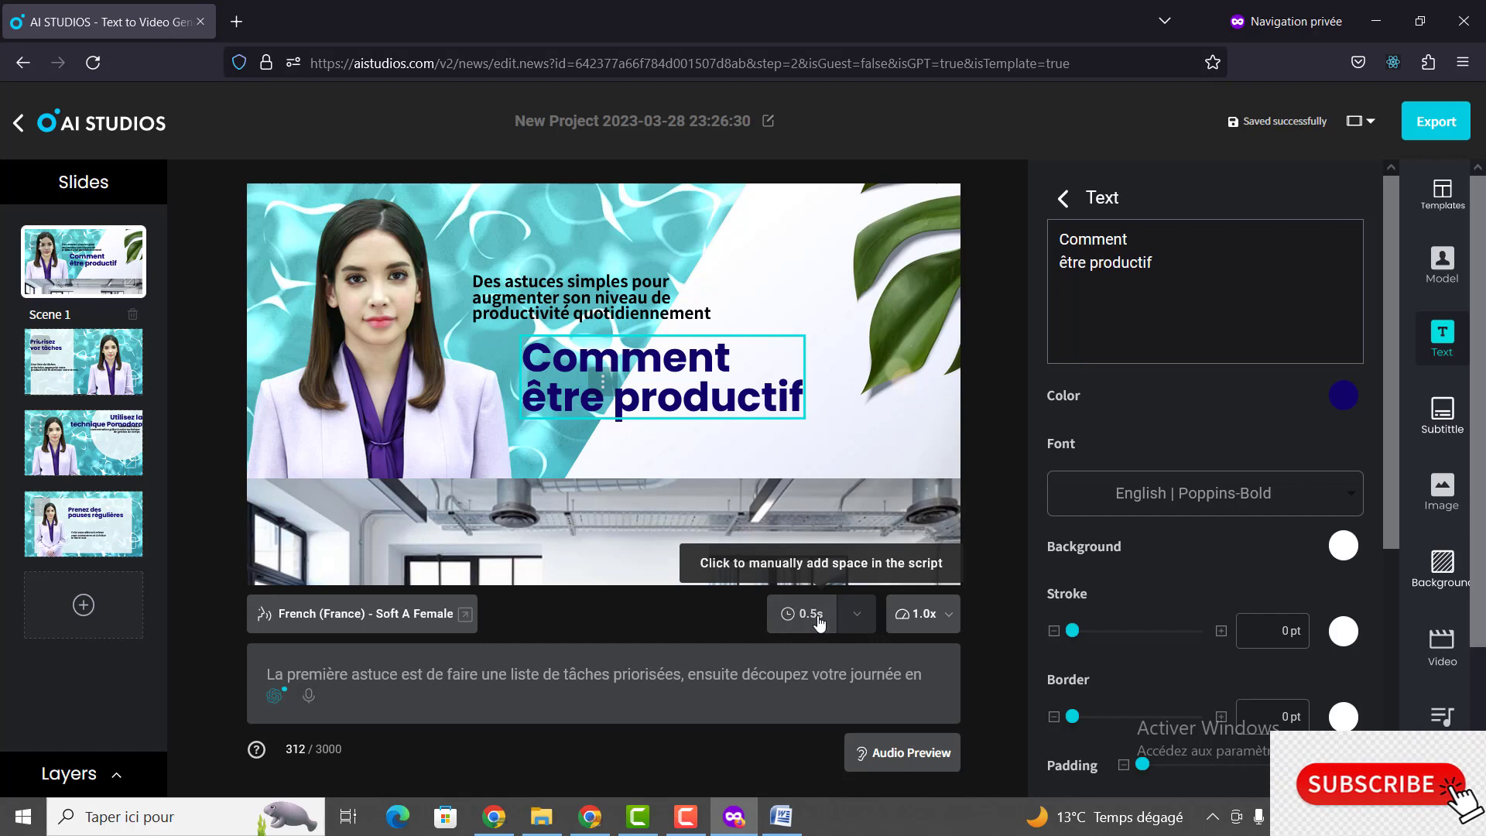
Step: Set the speech speed of scene 1 to 1.9x
click(925, 613)
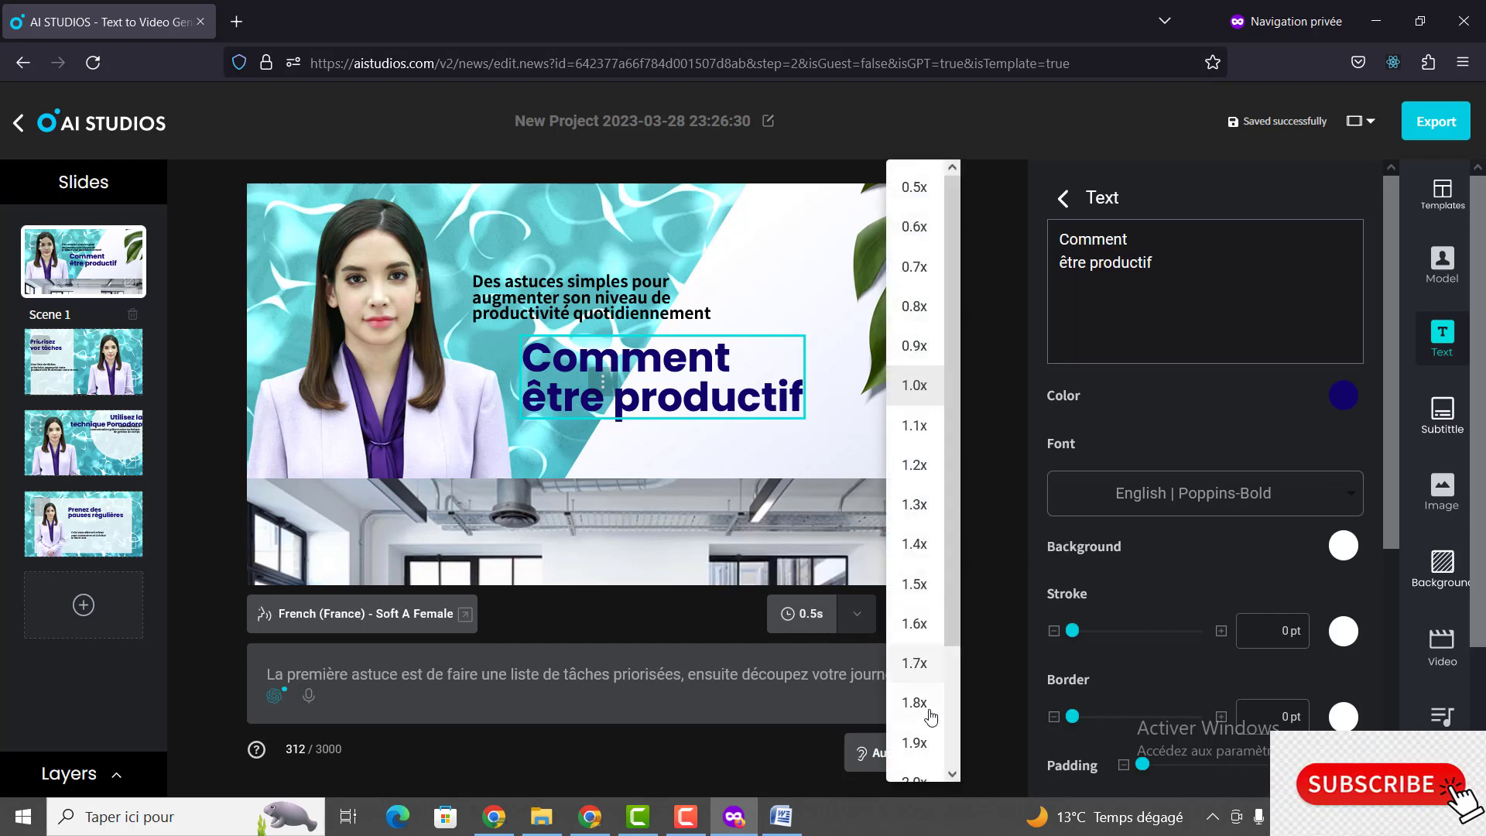
click(917, 743)
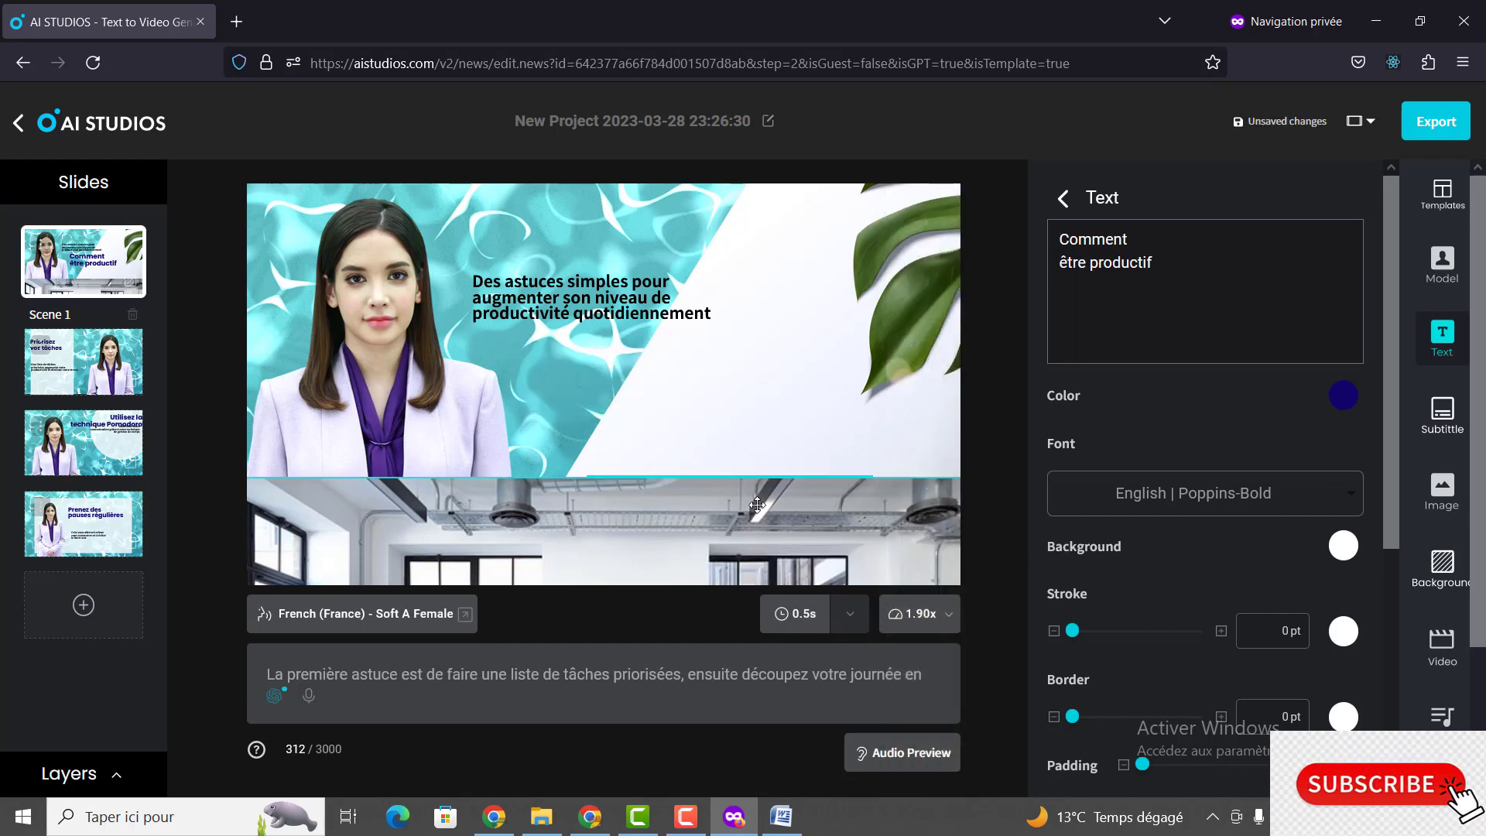
Step: Move the title up beneath the description beside the avatar and raise the meeting-room photo to X 1, Y 70
drag(757, 505, 684, 356)
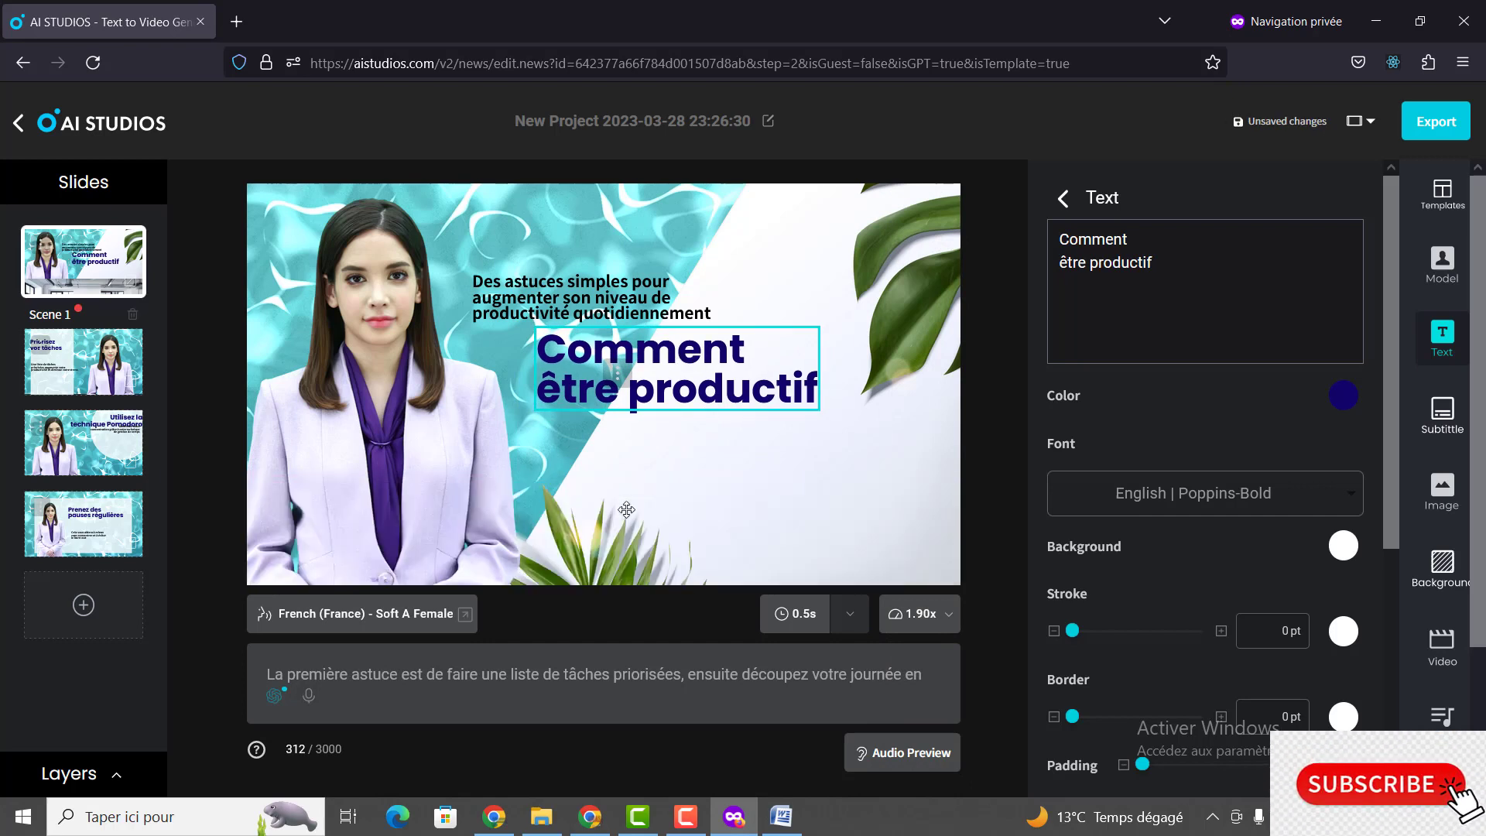
drag(624, 528, 622, 458)
click(595, 496)
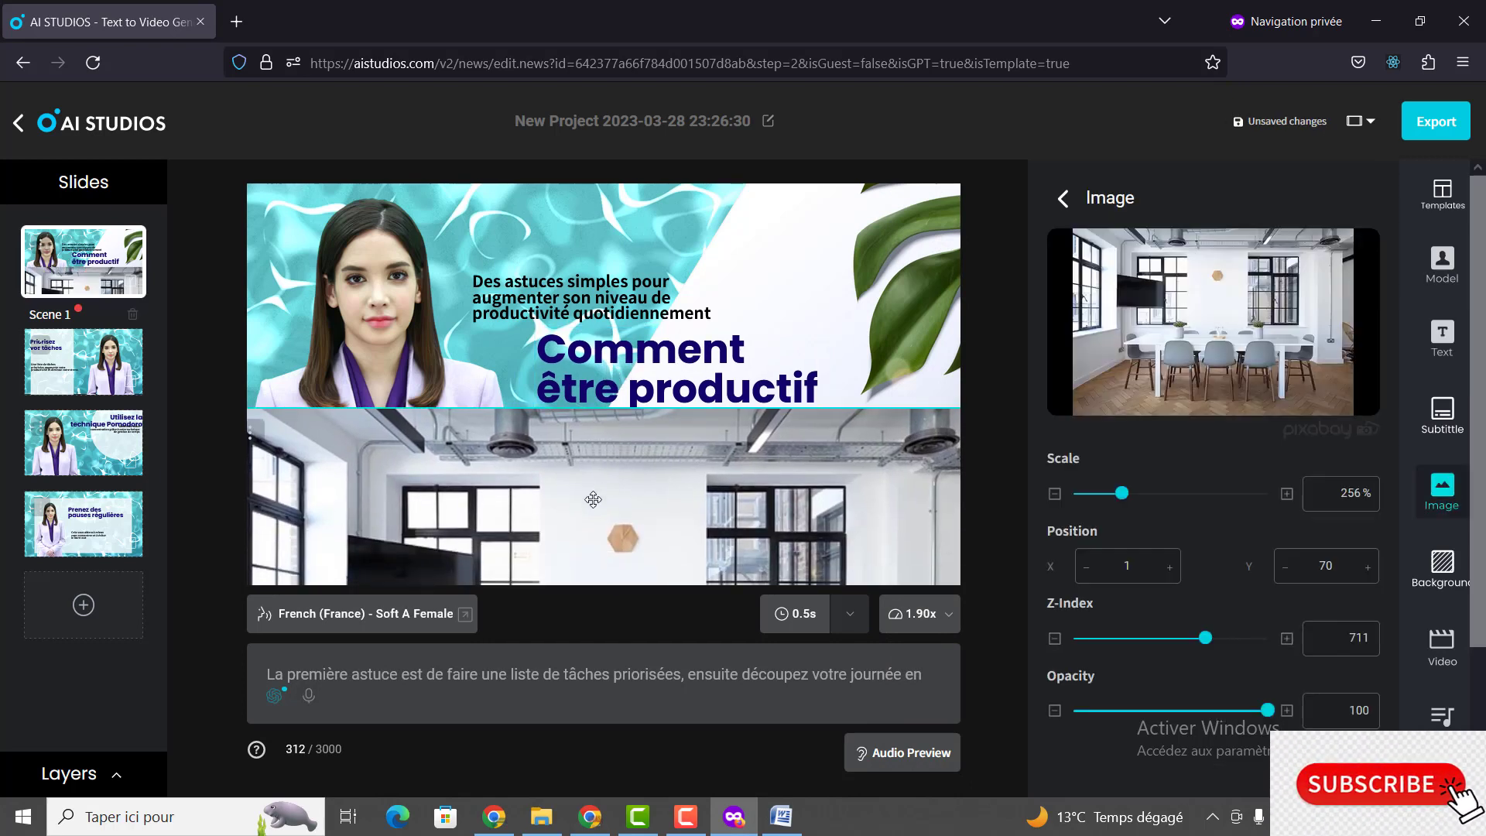
scroll(593, 499, down, 1)
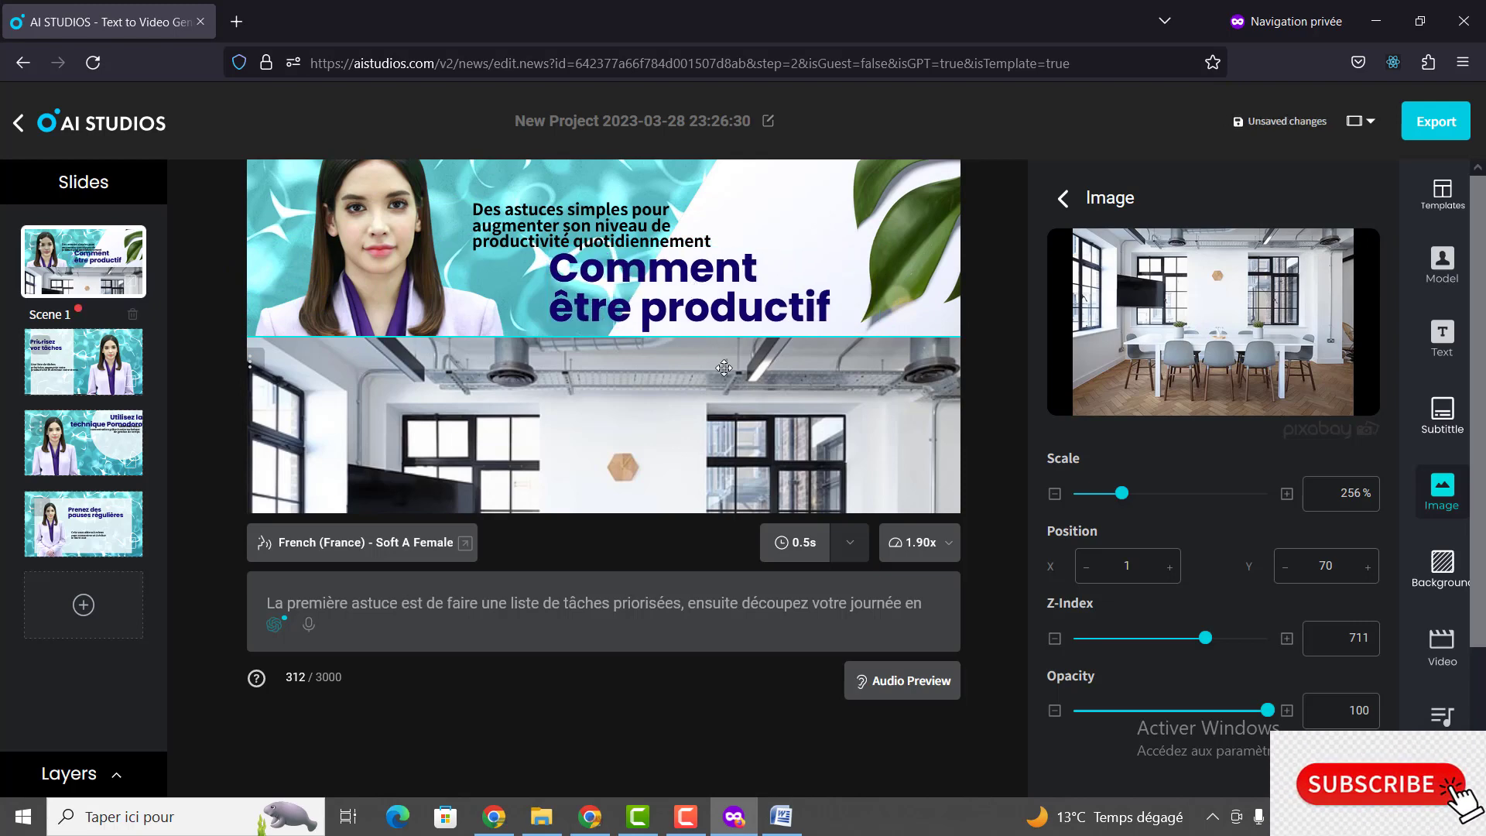
click(686, 816)
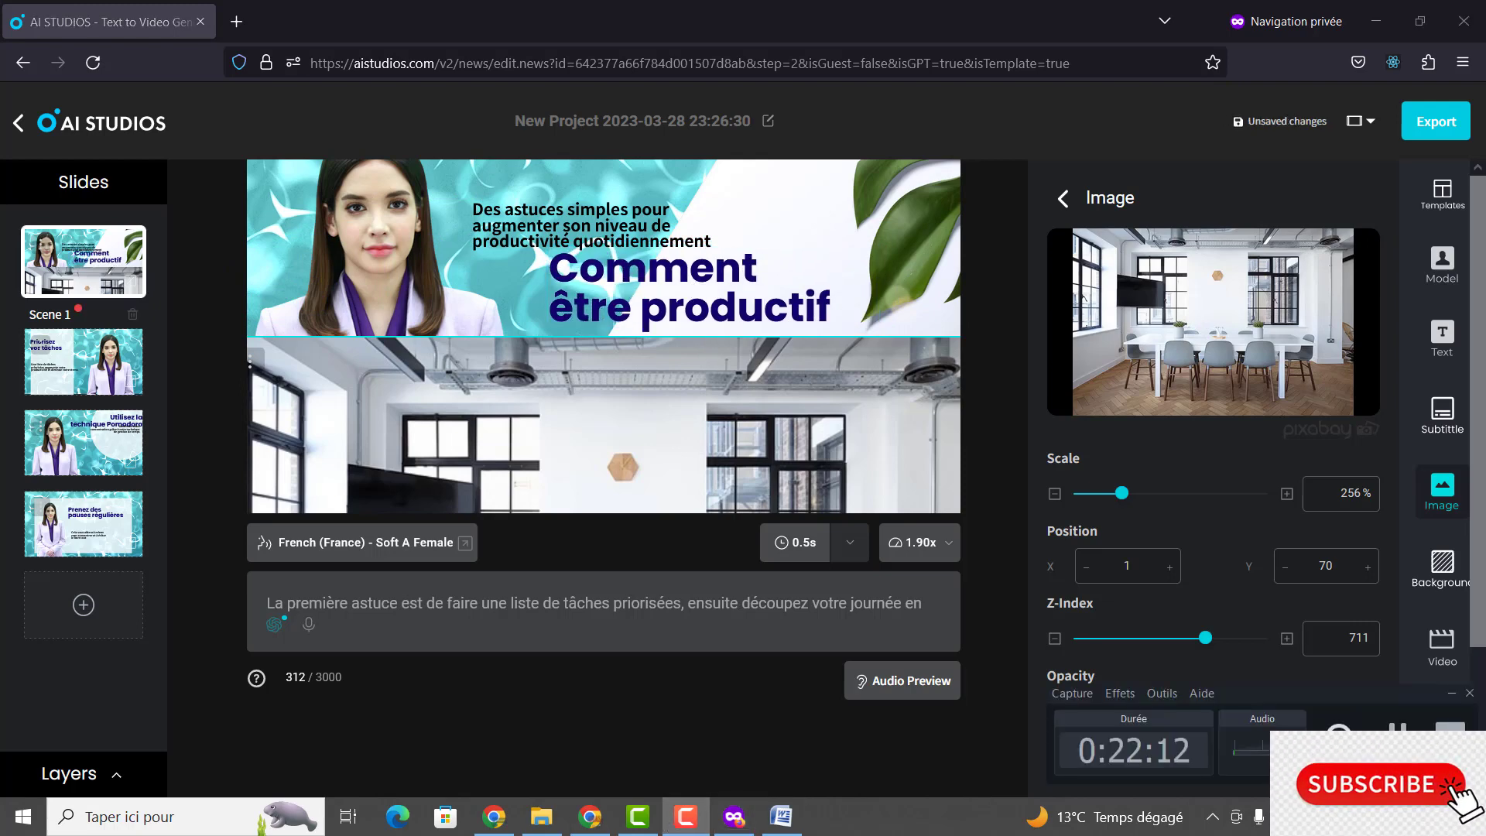
click(686, 816)
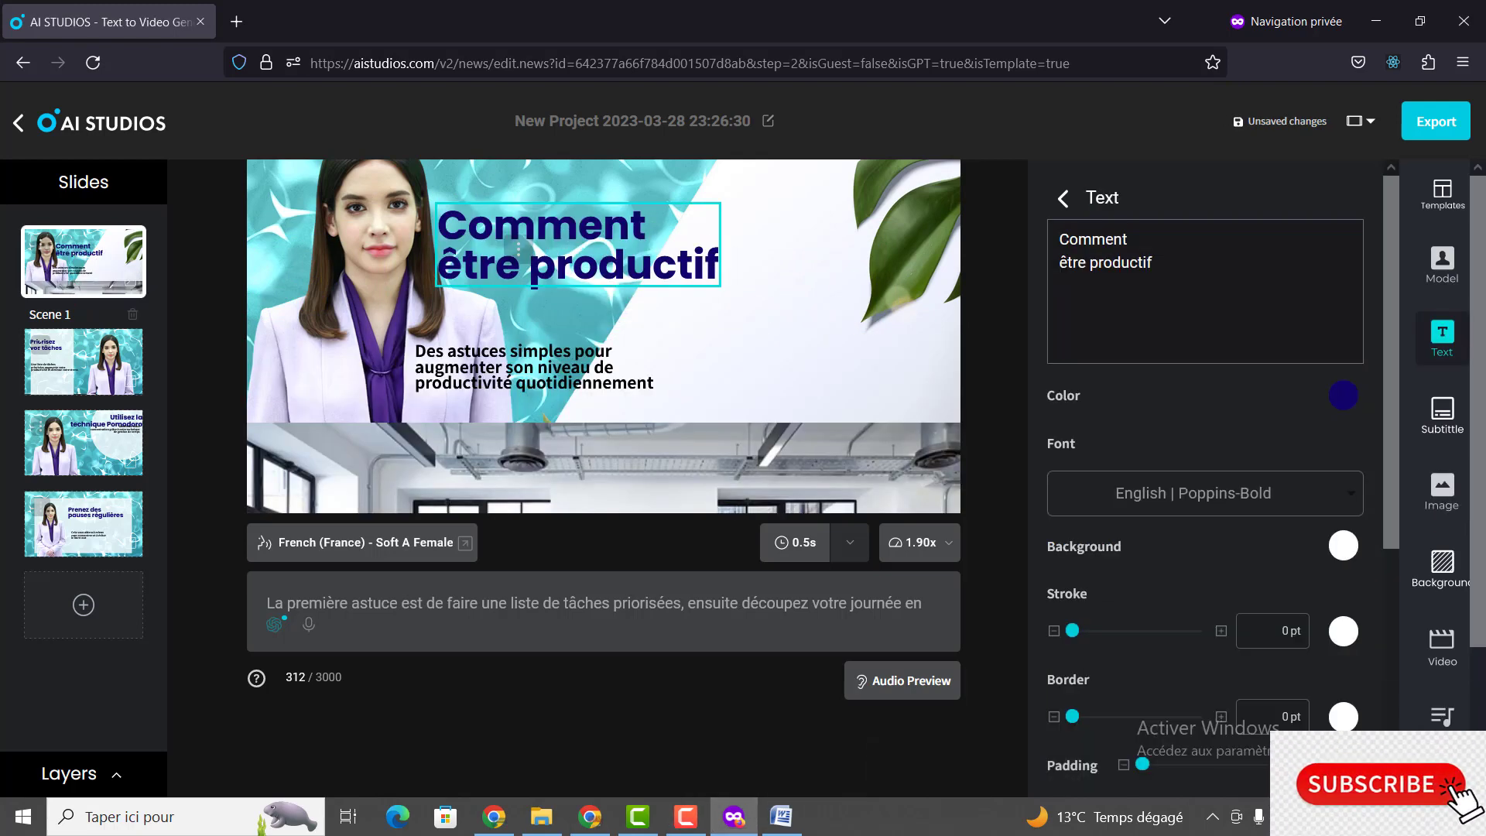
click(689, 821)
click(692, 825)
Step: Set the title's Z-Index to 1000 and place the description text just beneath the title in scene 1
scroll(1201, 549, down, 5)
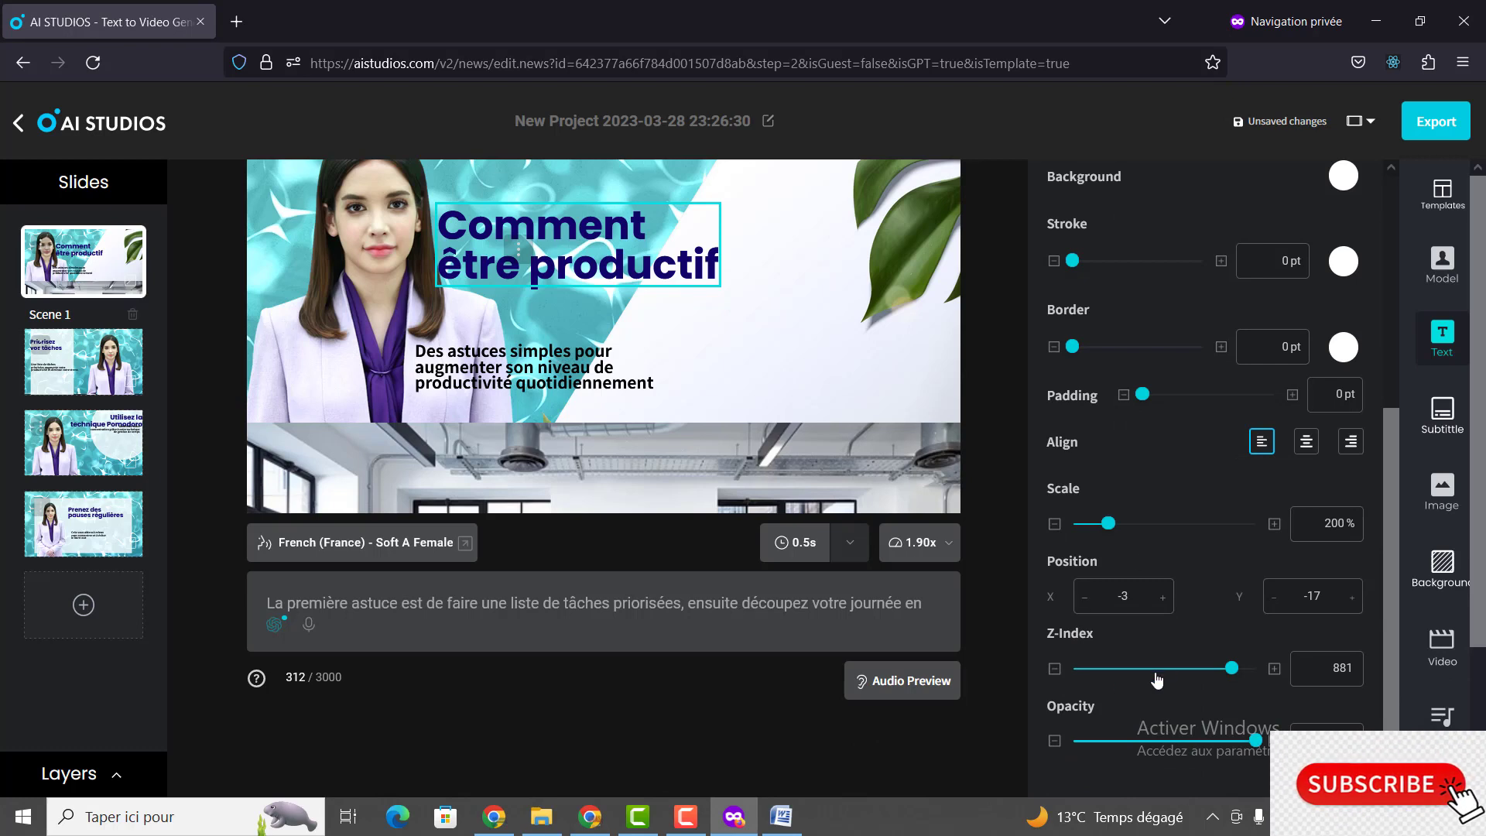
drag(1270, 670, 1299, 678)
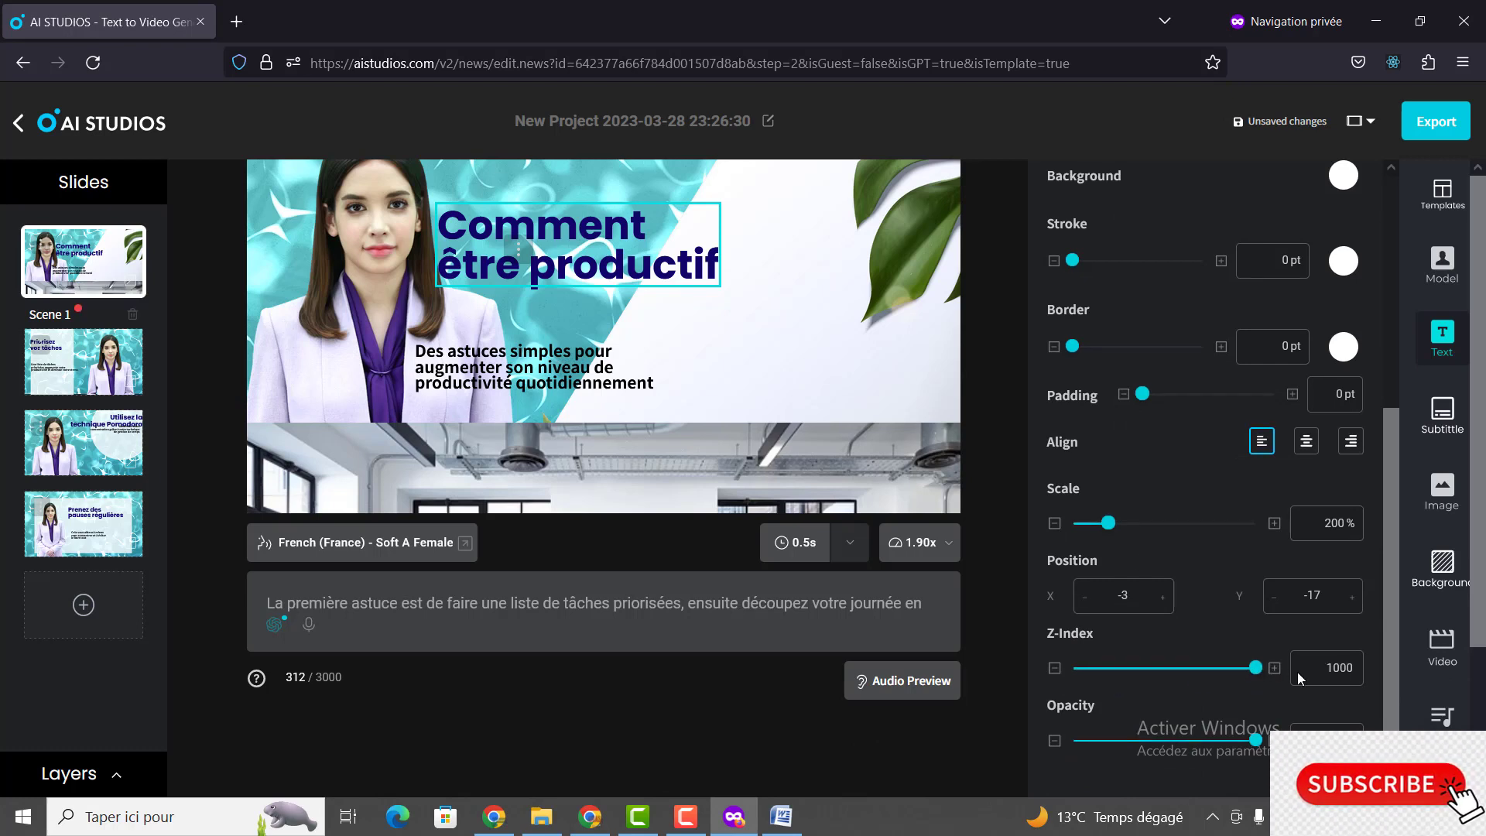
drag(587, 356, 635, 328)
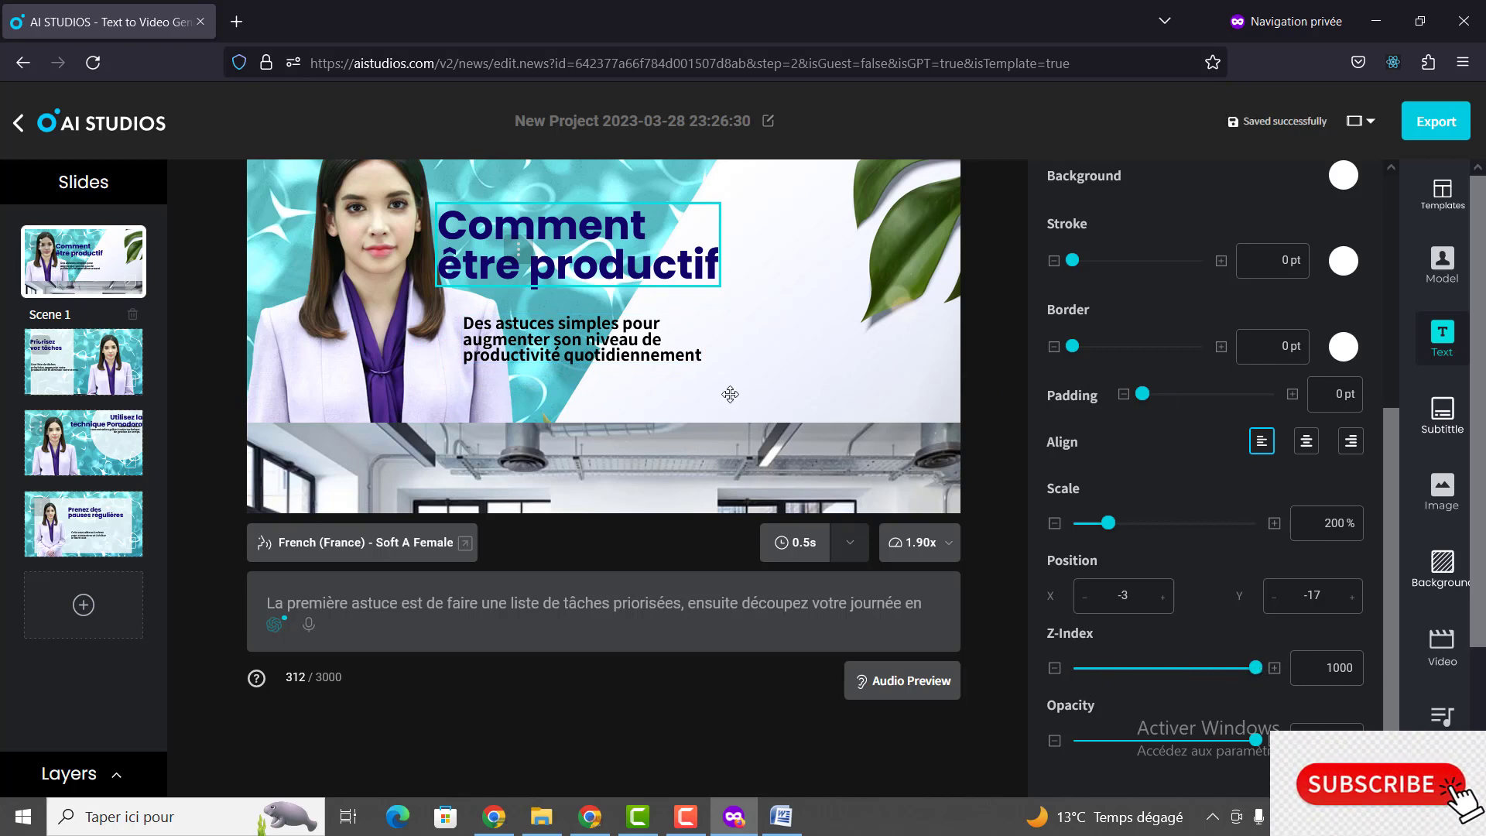
Step: Raise the meeting-room photo to X 3, Y 22 over the avatar and set its Z-Index to 586
drag(629, 431, 634, 179)
click(828, 296)
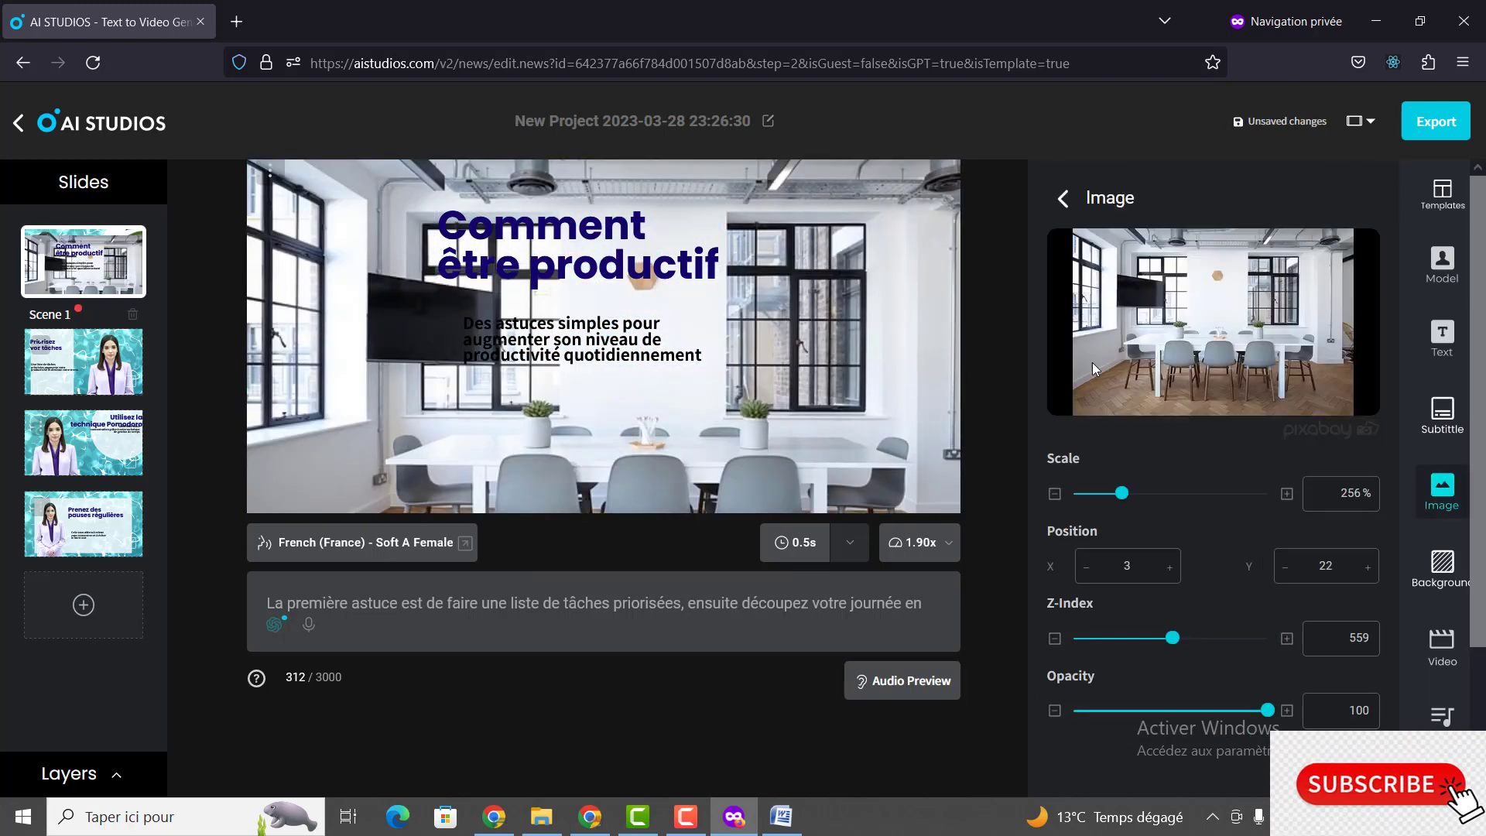
drag(1188, 650, 1234, 650)
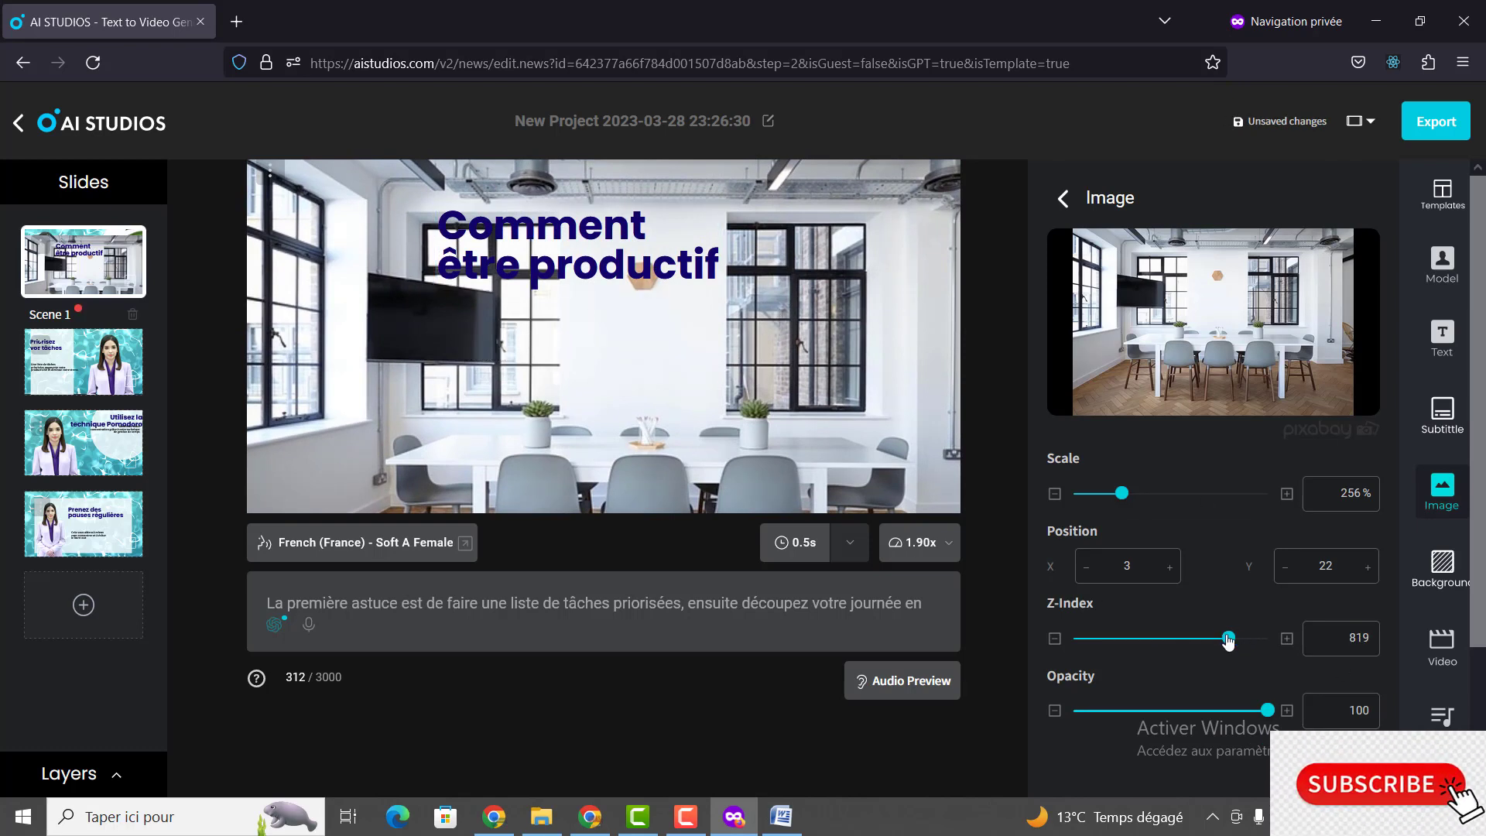
drag(1228, 640, 1178, 639)
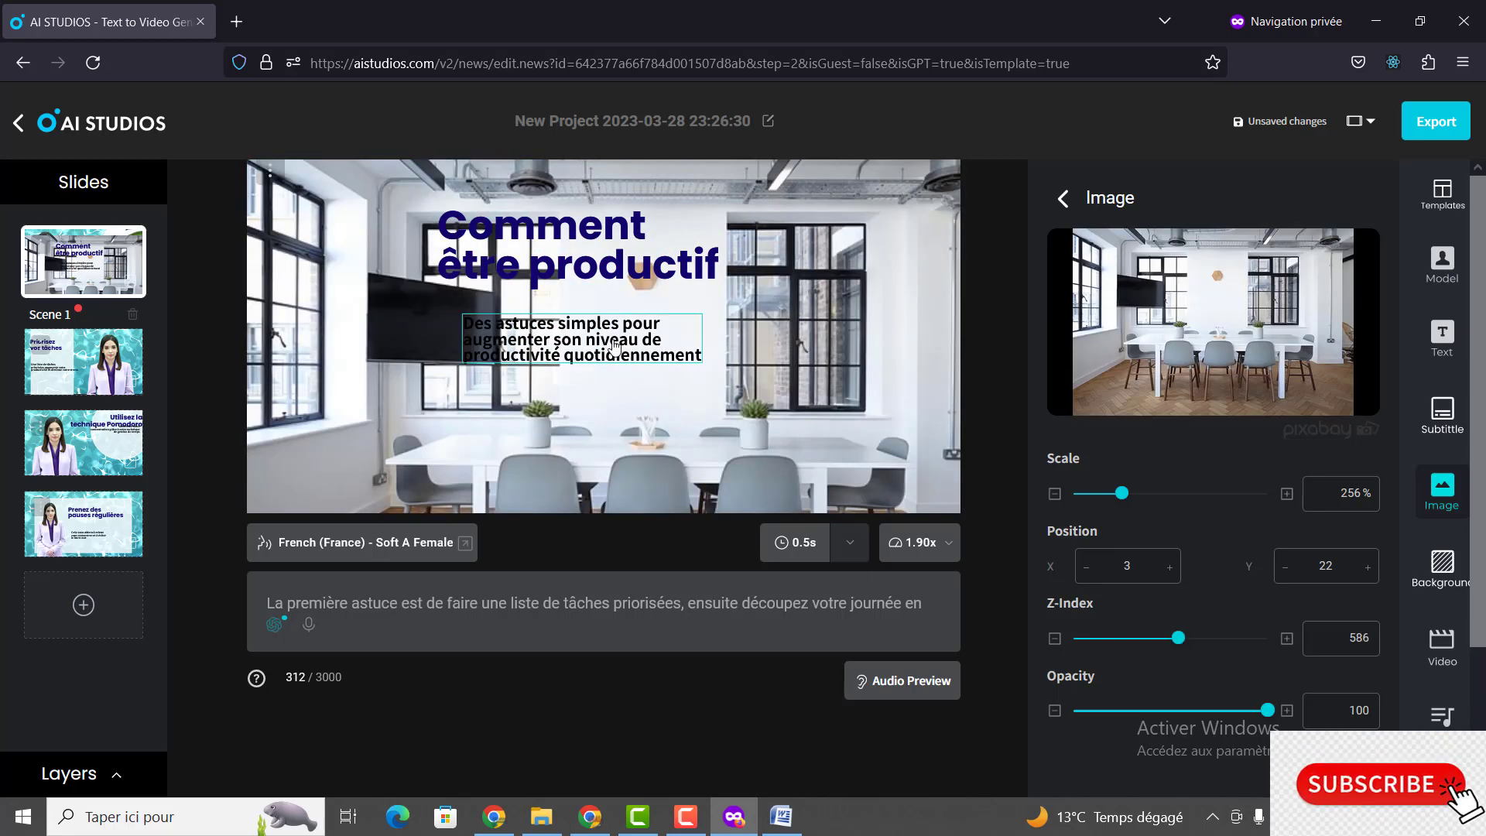
Step: Shift the description and the title to the right half of the meeting-room photo, keeping the title above the description
click(614, 346)
drag(644, 358, 818, 393)
click(603, 231)
drag(602, 230, 795, 231)
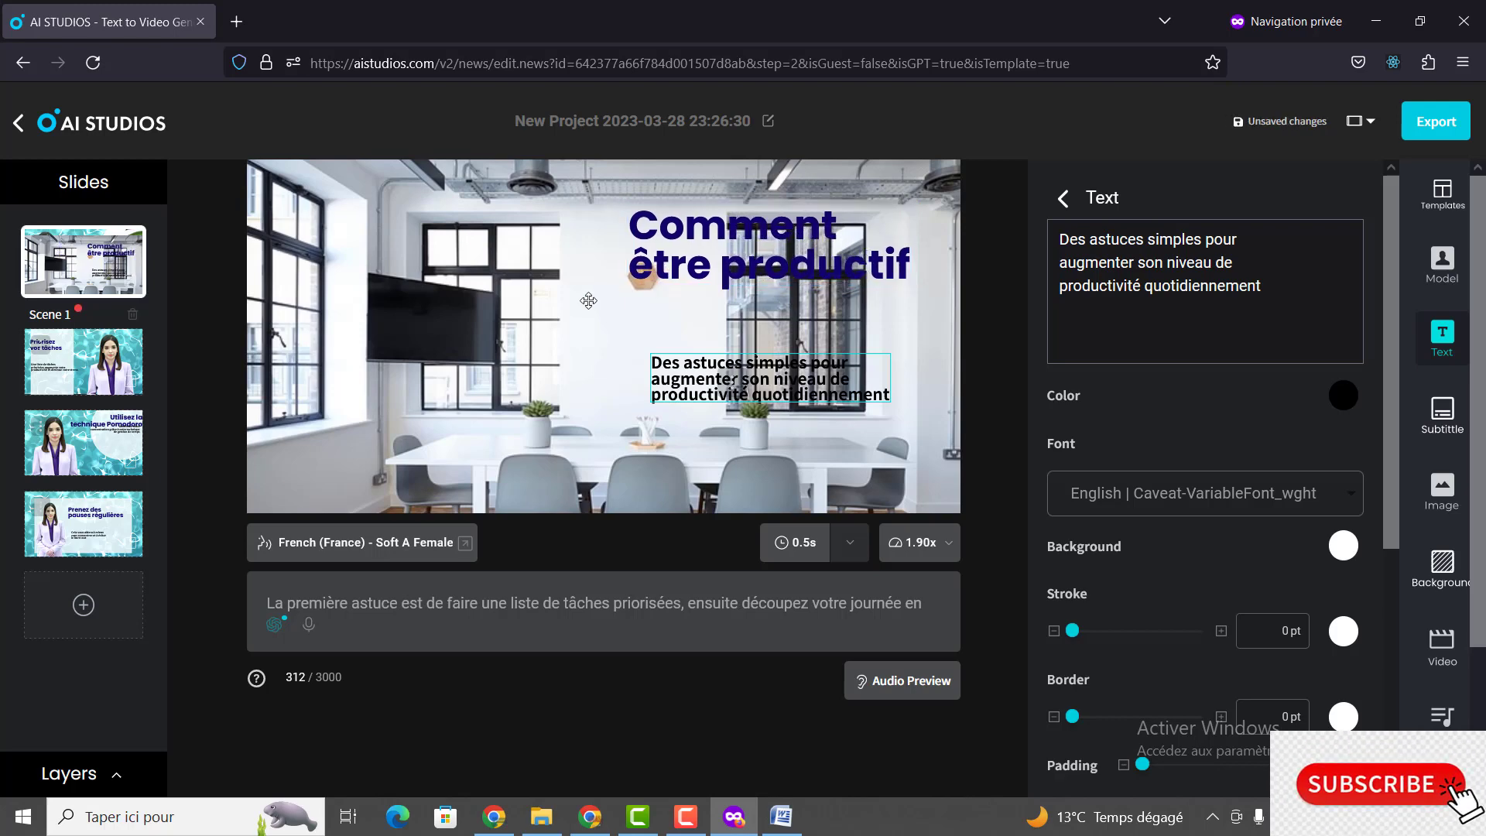
click(580, 283)
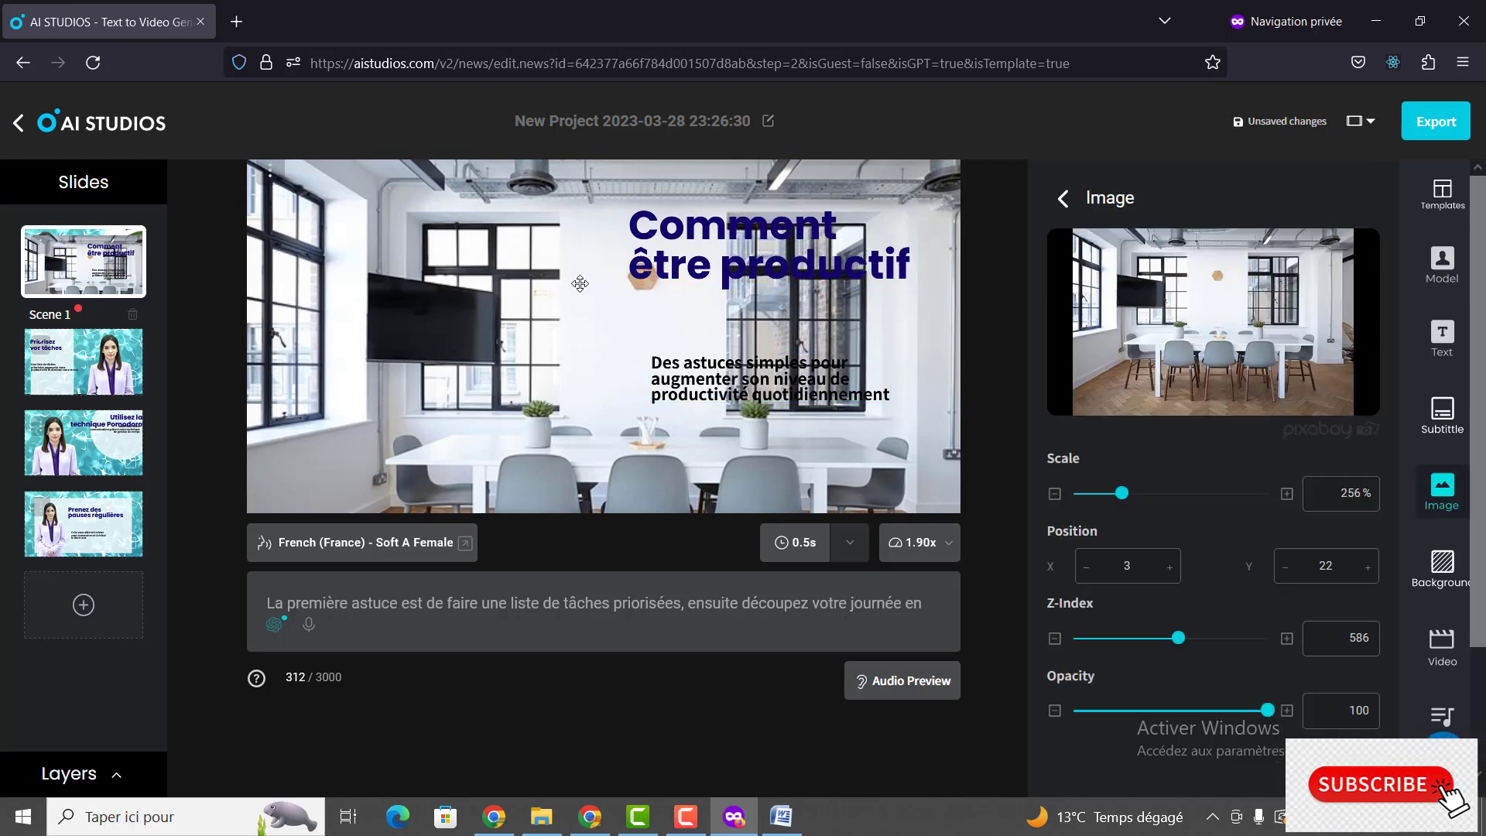
Step: Open the second scene, look at the paused YouTube reference video in Chrome, and return to AI Studios
click(78, 367)
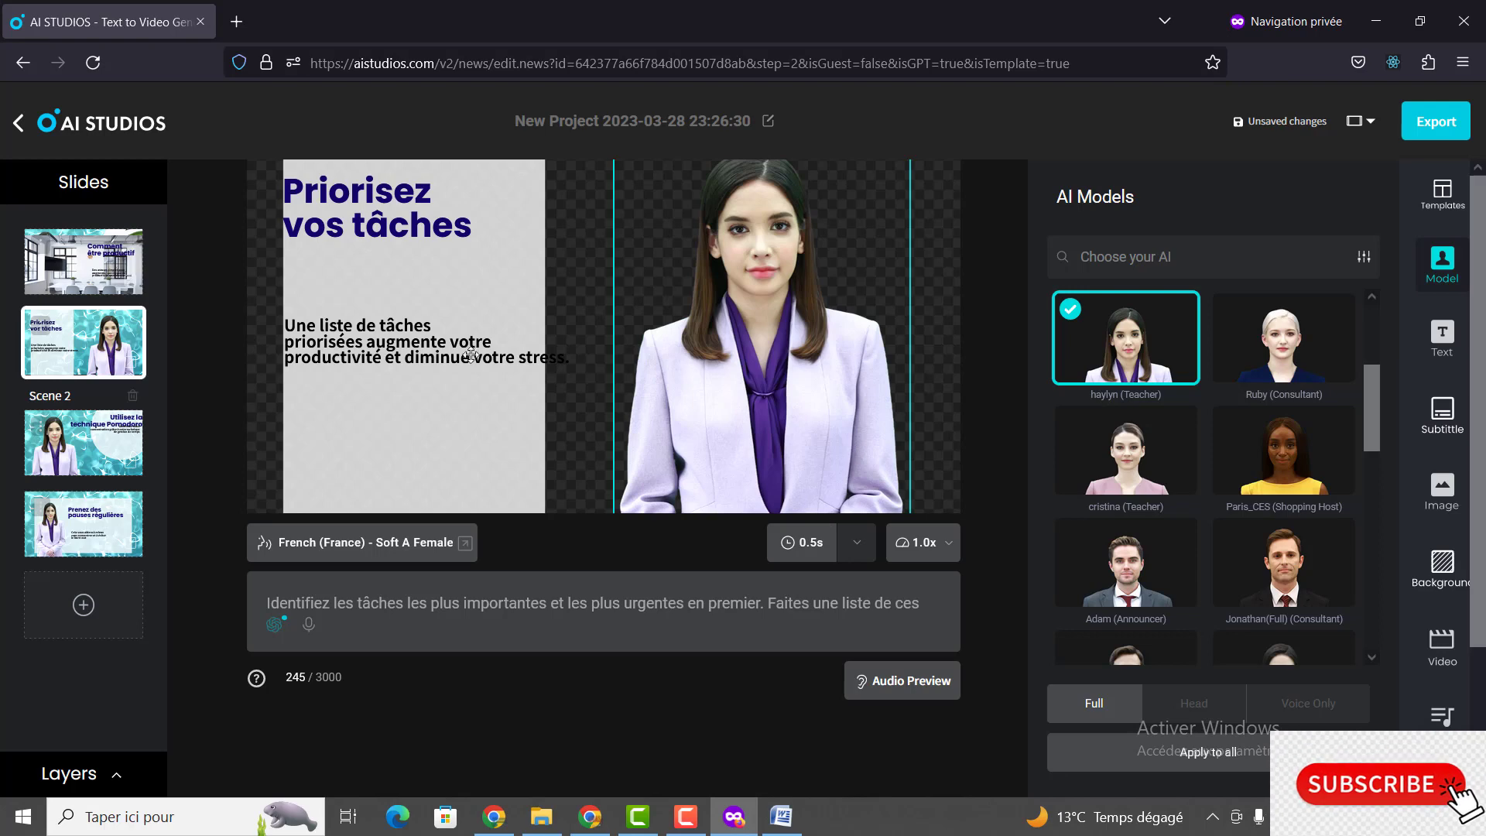
click(601, 827)
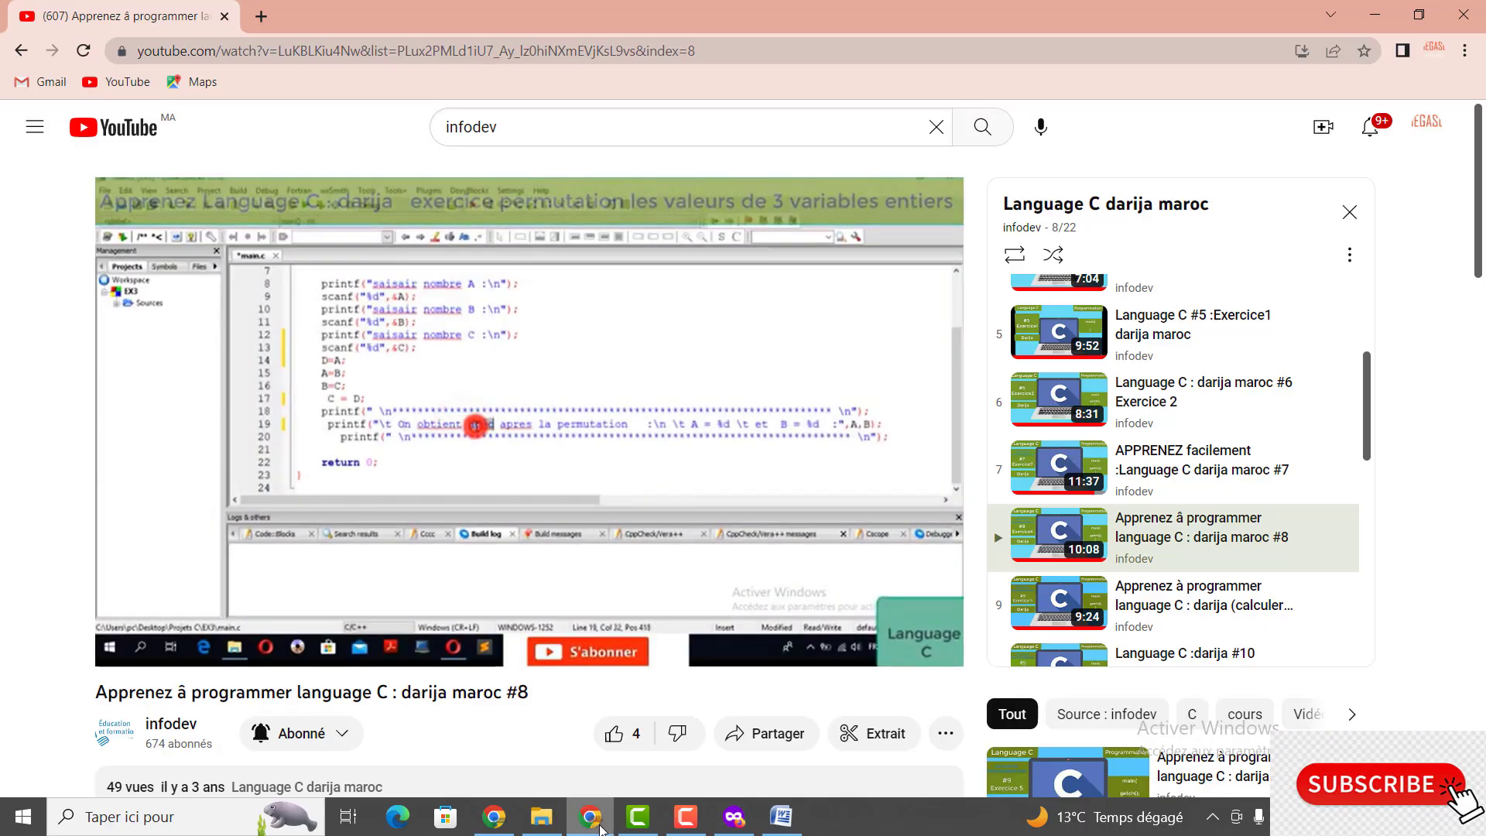
click(600, 827)
click(732, 822)
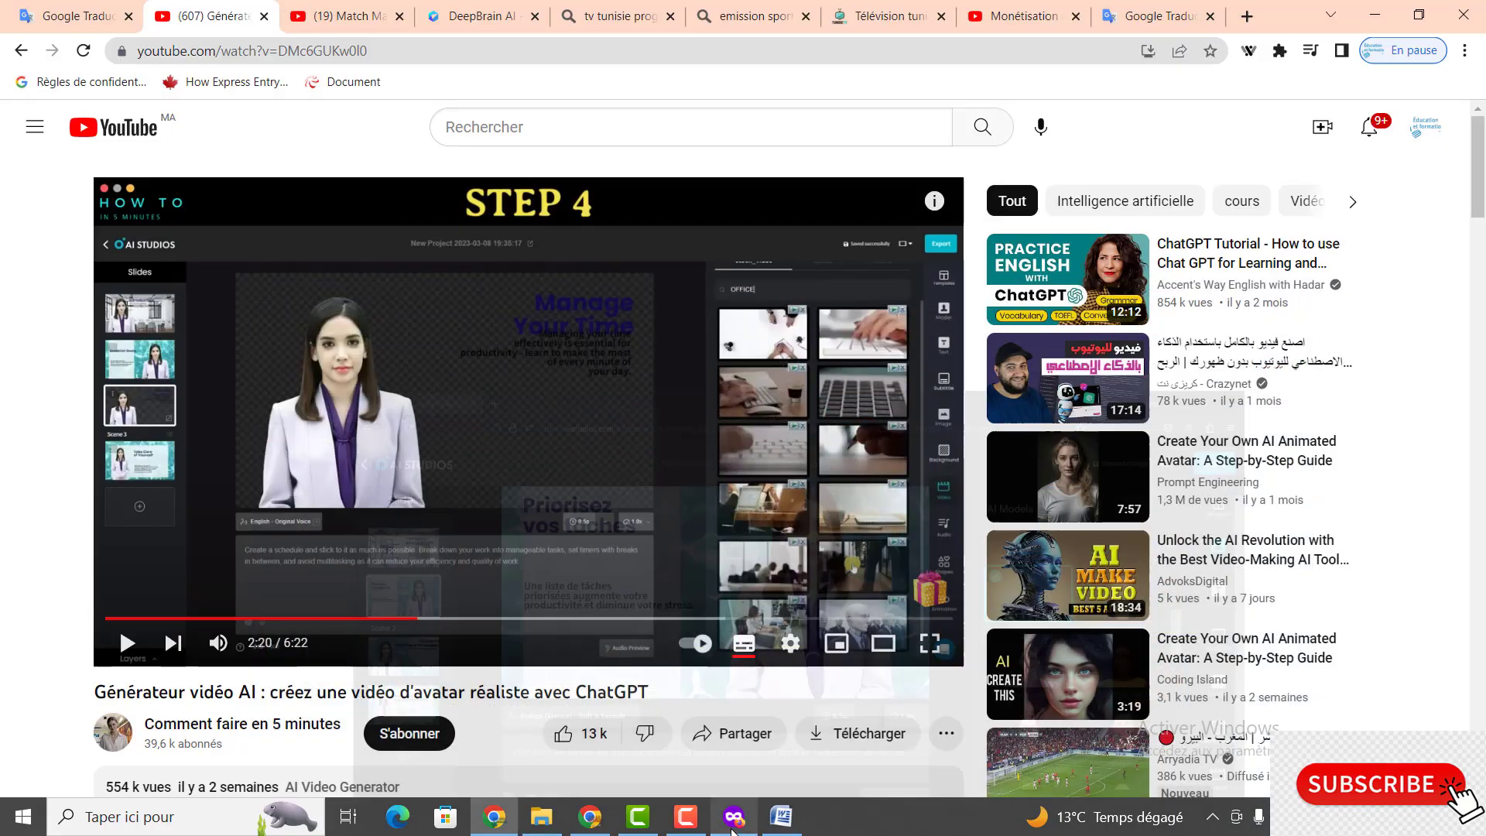
click(686, 818)
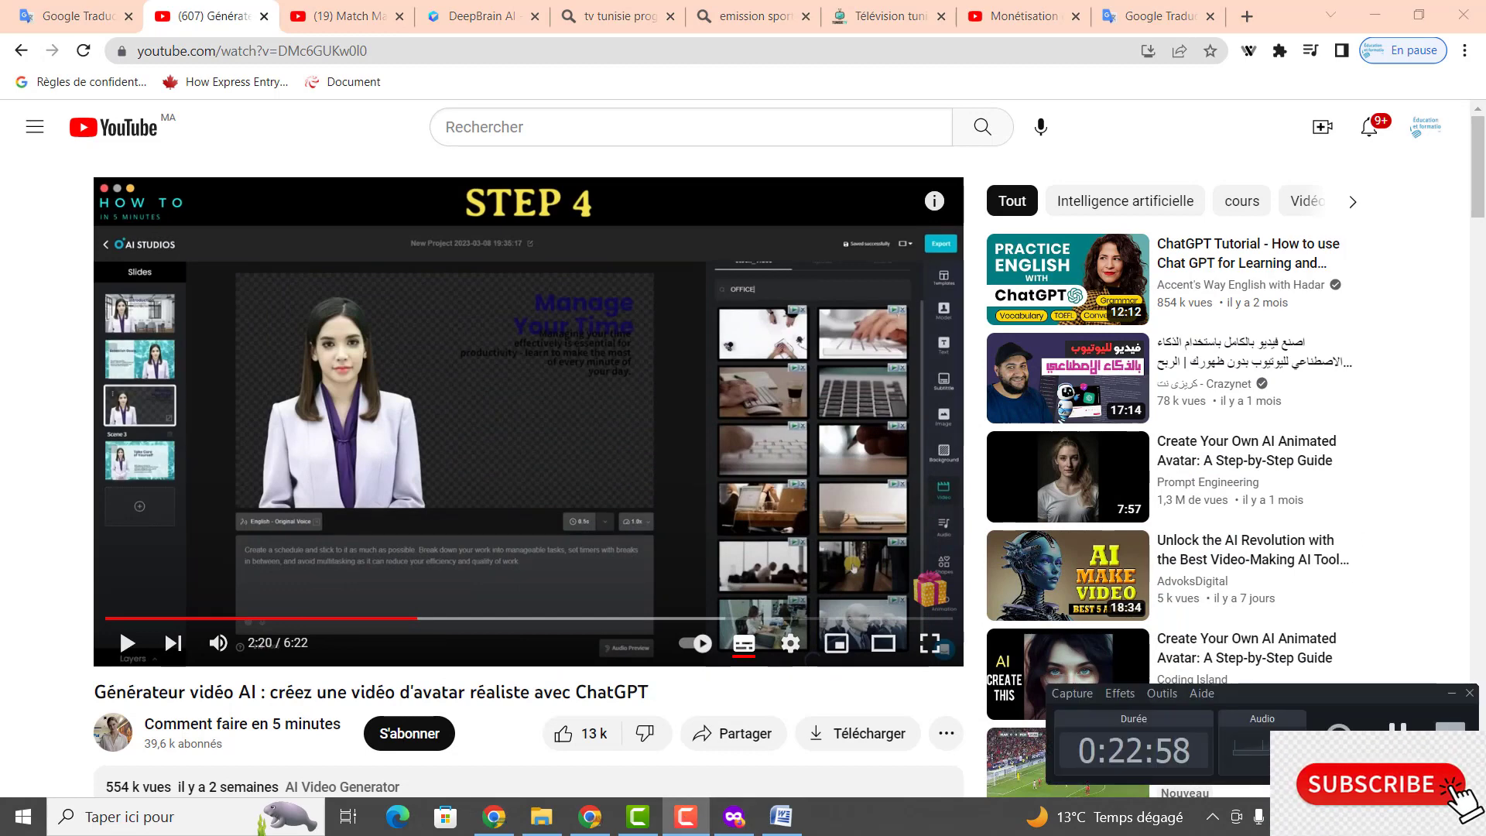
key(alt+Tab)
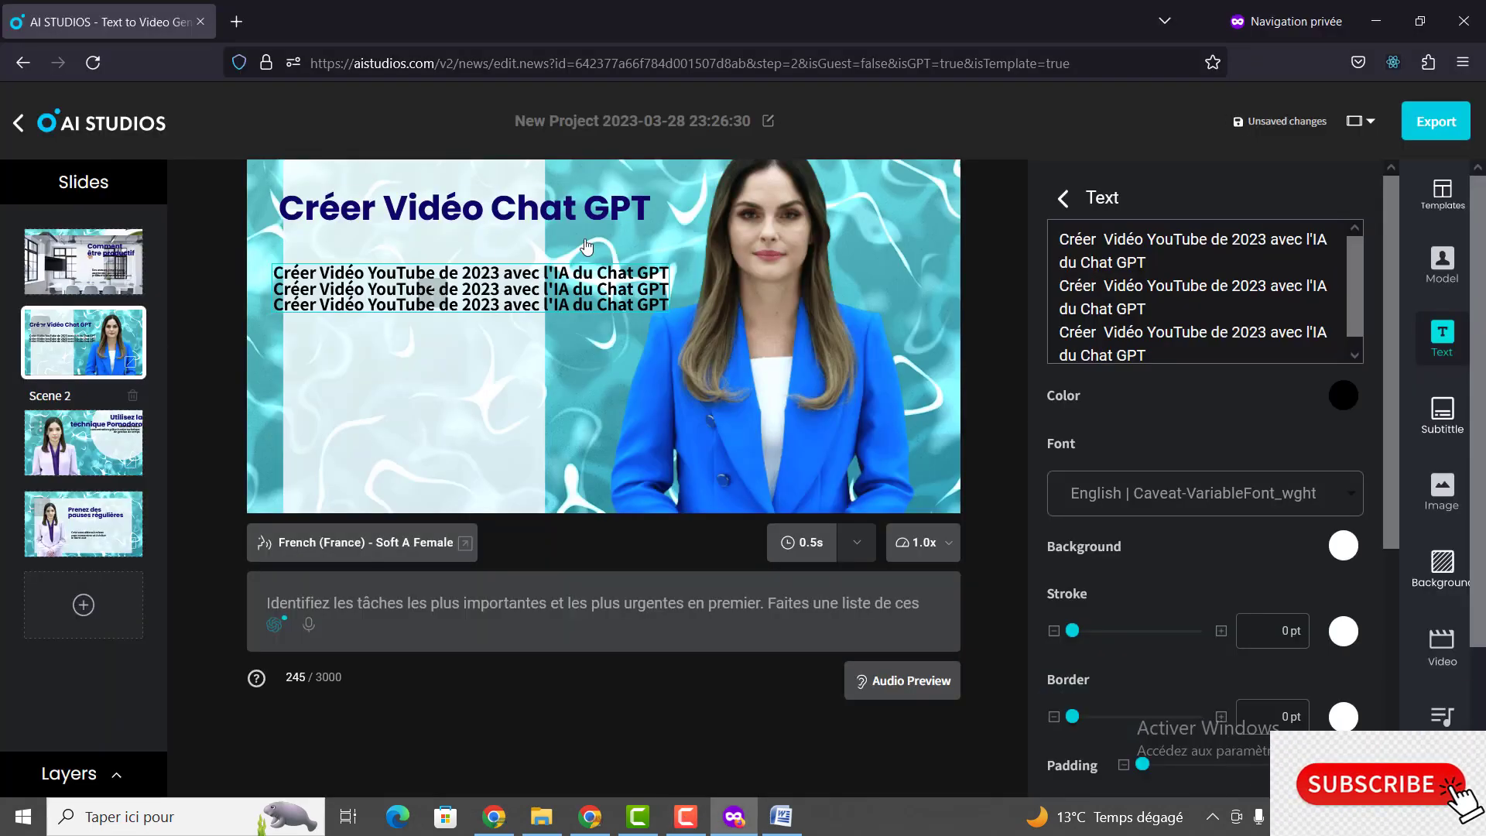
Step: Review the title text and the three-line description text of scene 2
click(585, 207)
click(1239, 252)
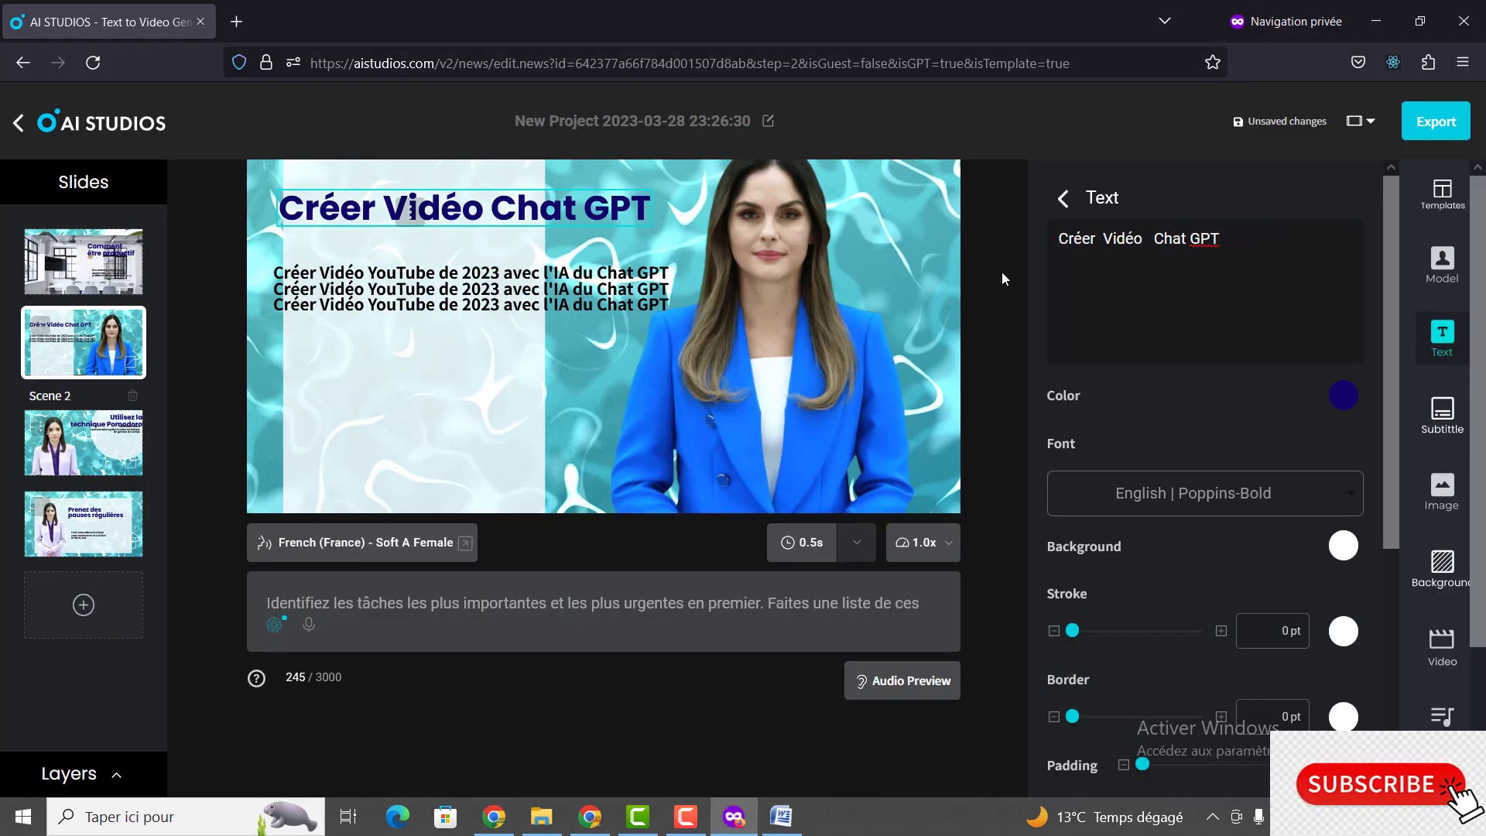
click(551, 294)
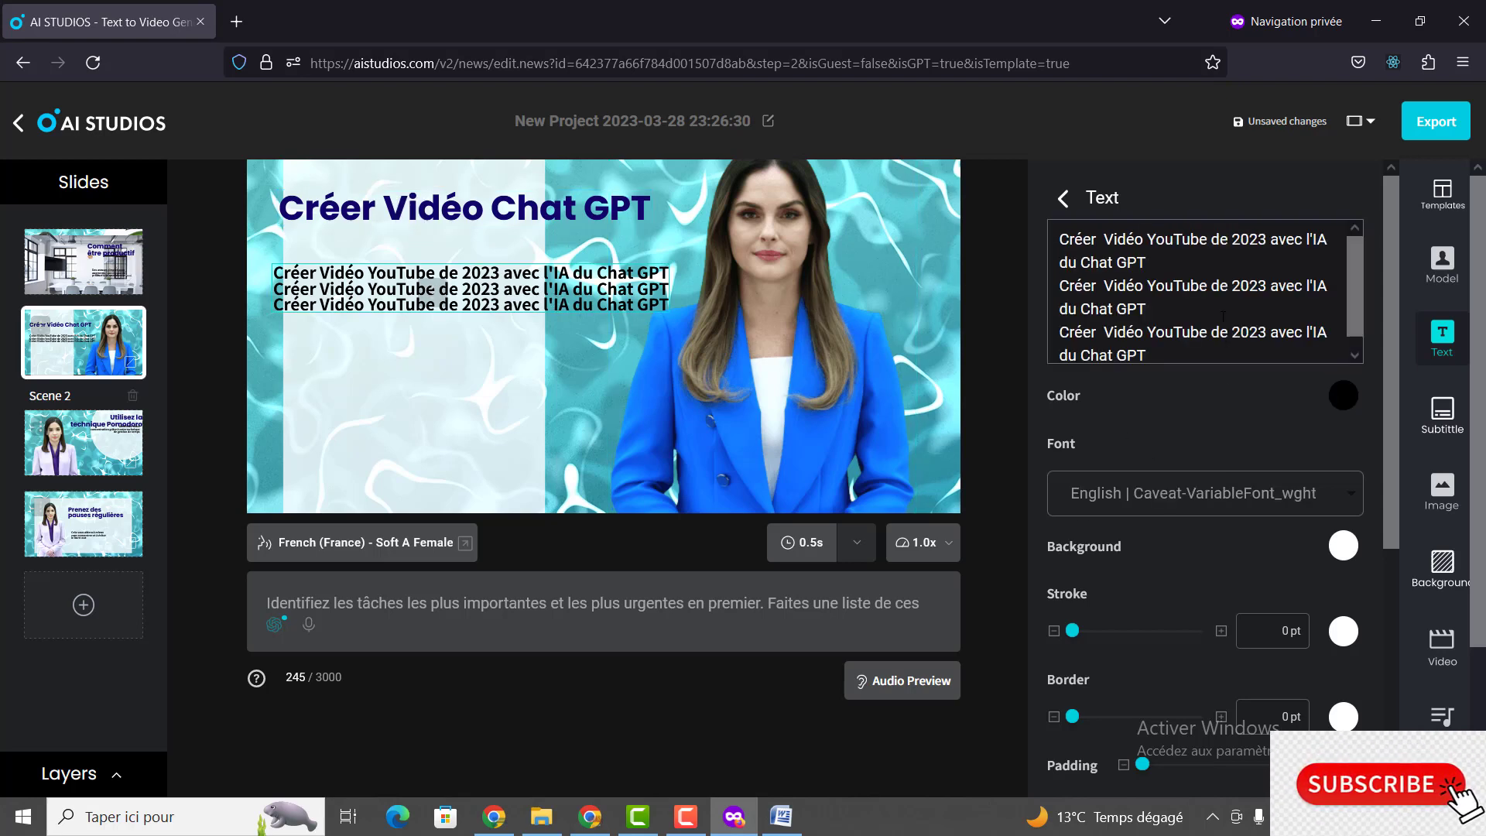
Step: Try the dark-suited male show host and the lilac-jacket teacher as the avatar of scene 2
click(714, 363)
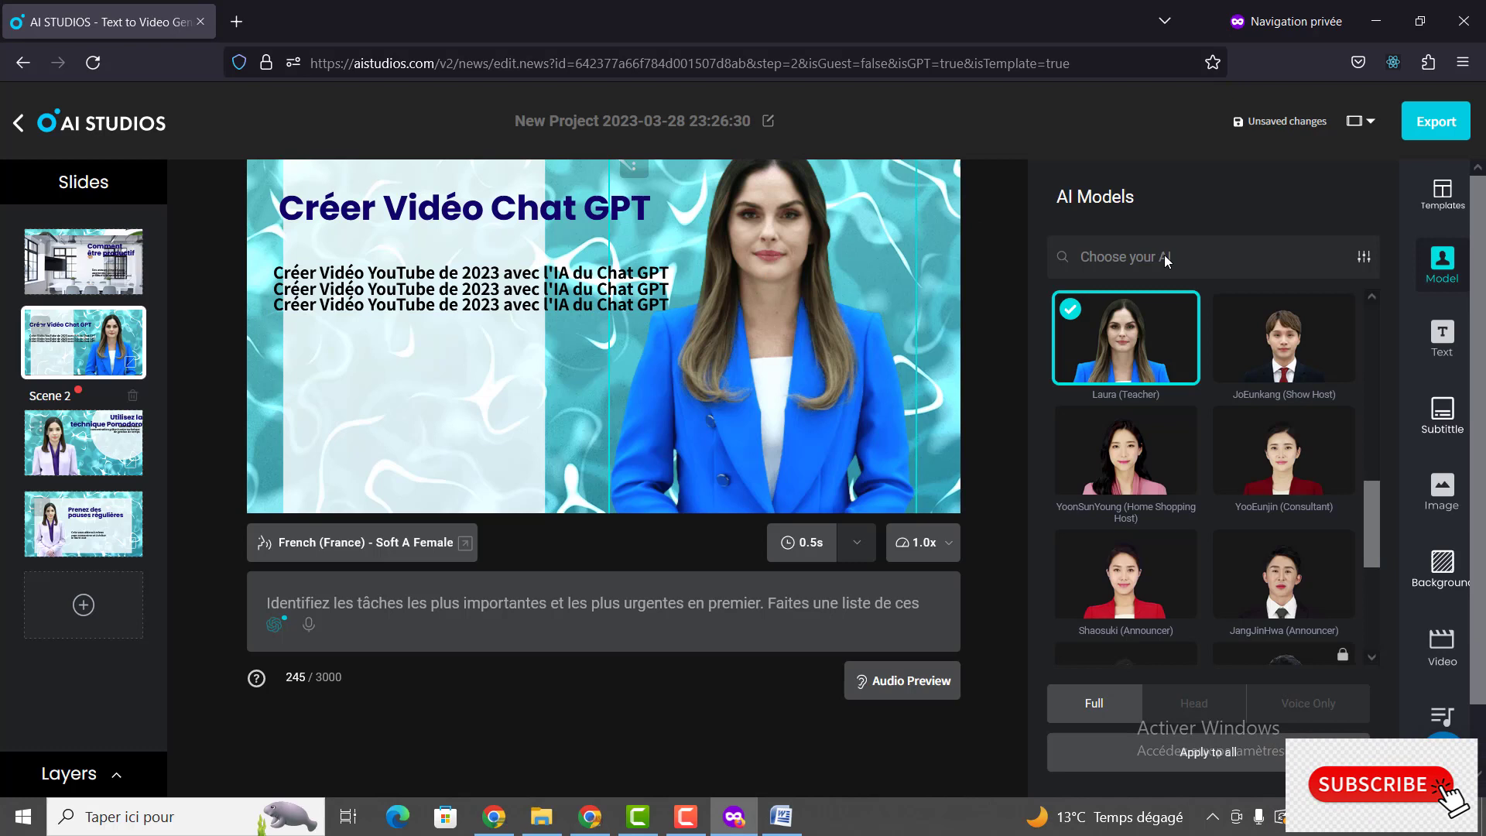
click(1285, 341)
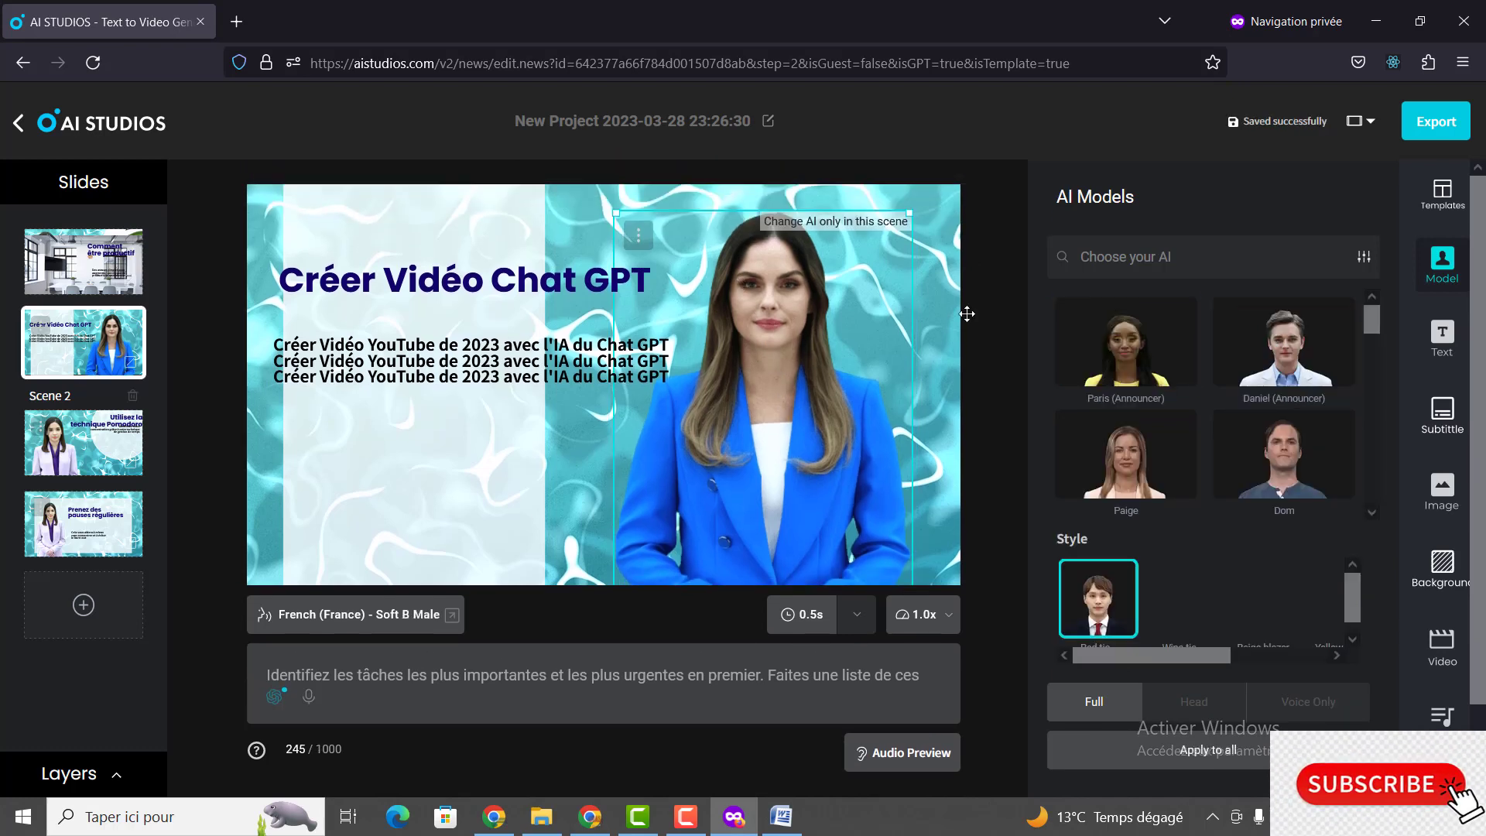
scroll(1212, 416, down, 5)
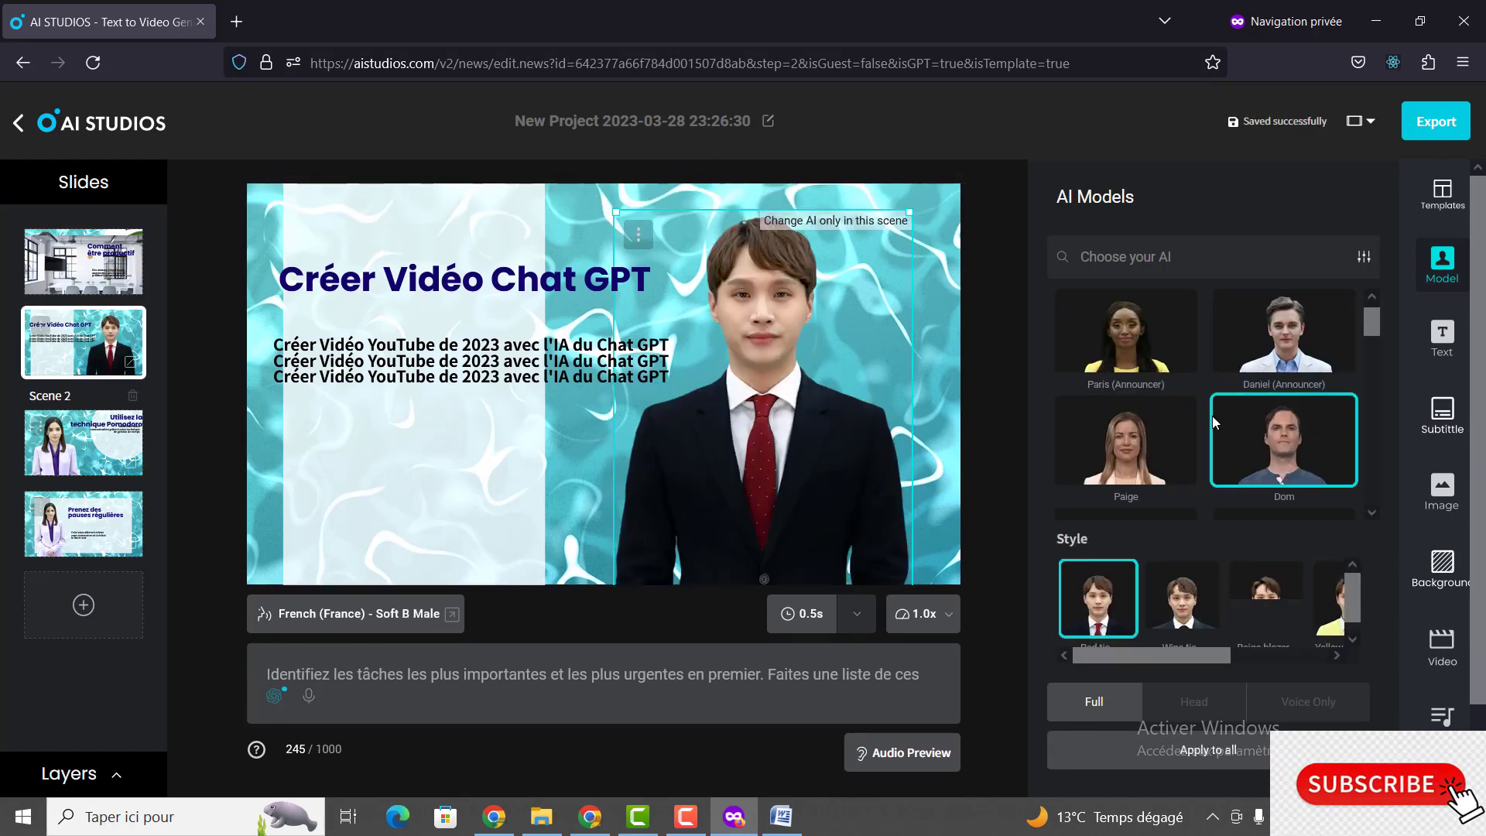
click(1141, 354)
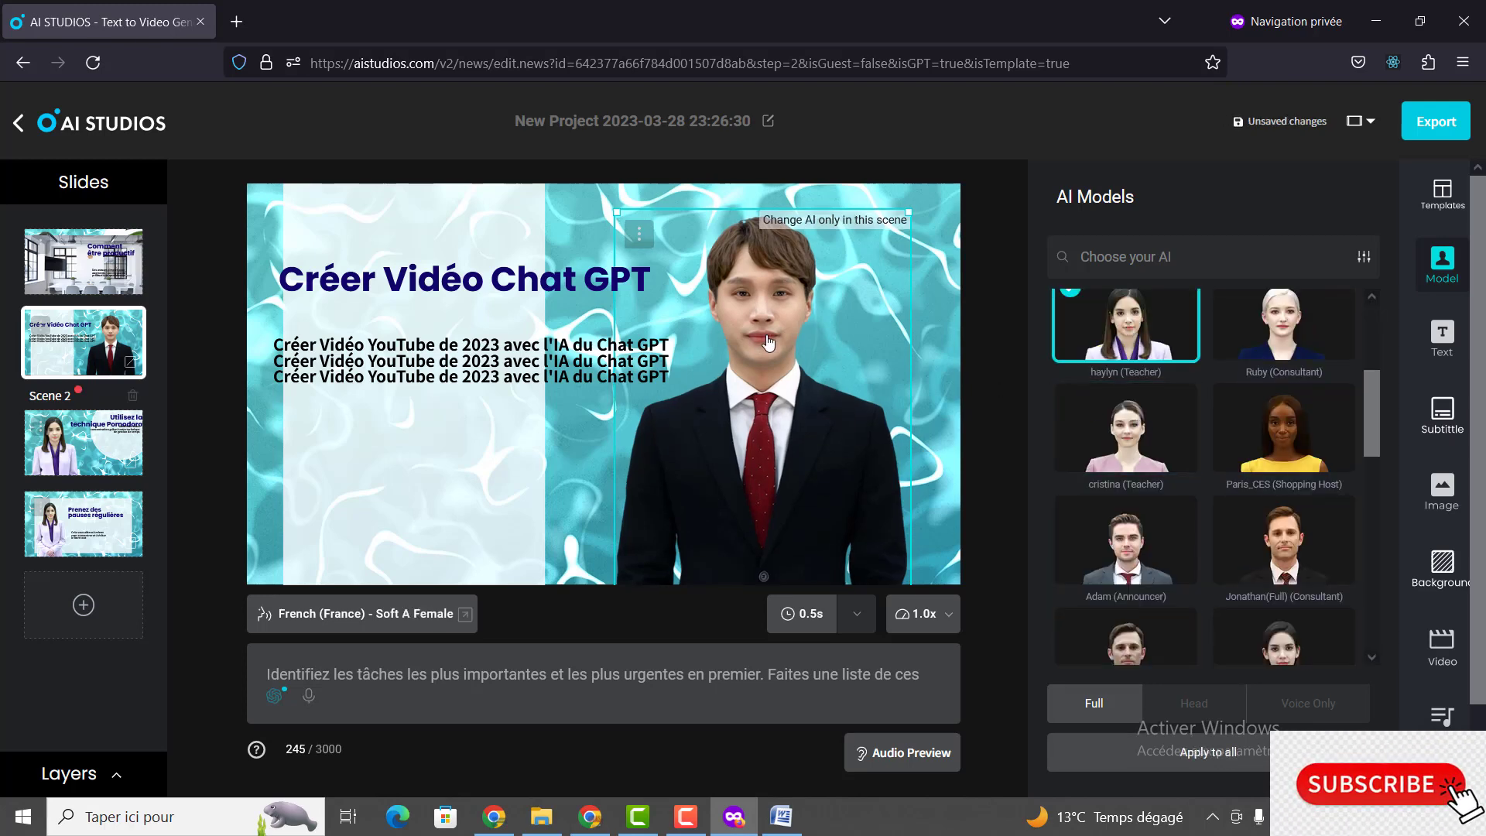
Step: Browse the AI models and apply the red-jacket teacher as the avatar of scene 2
scroll(1146, 403, up, 2)
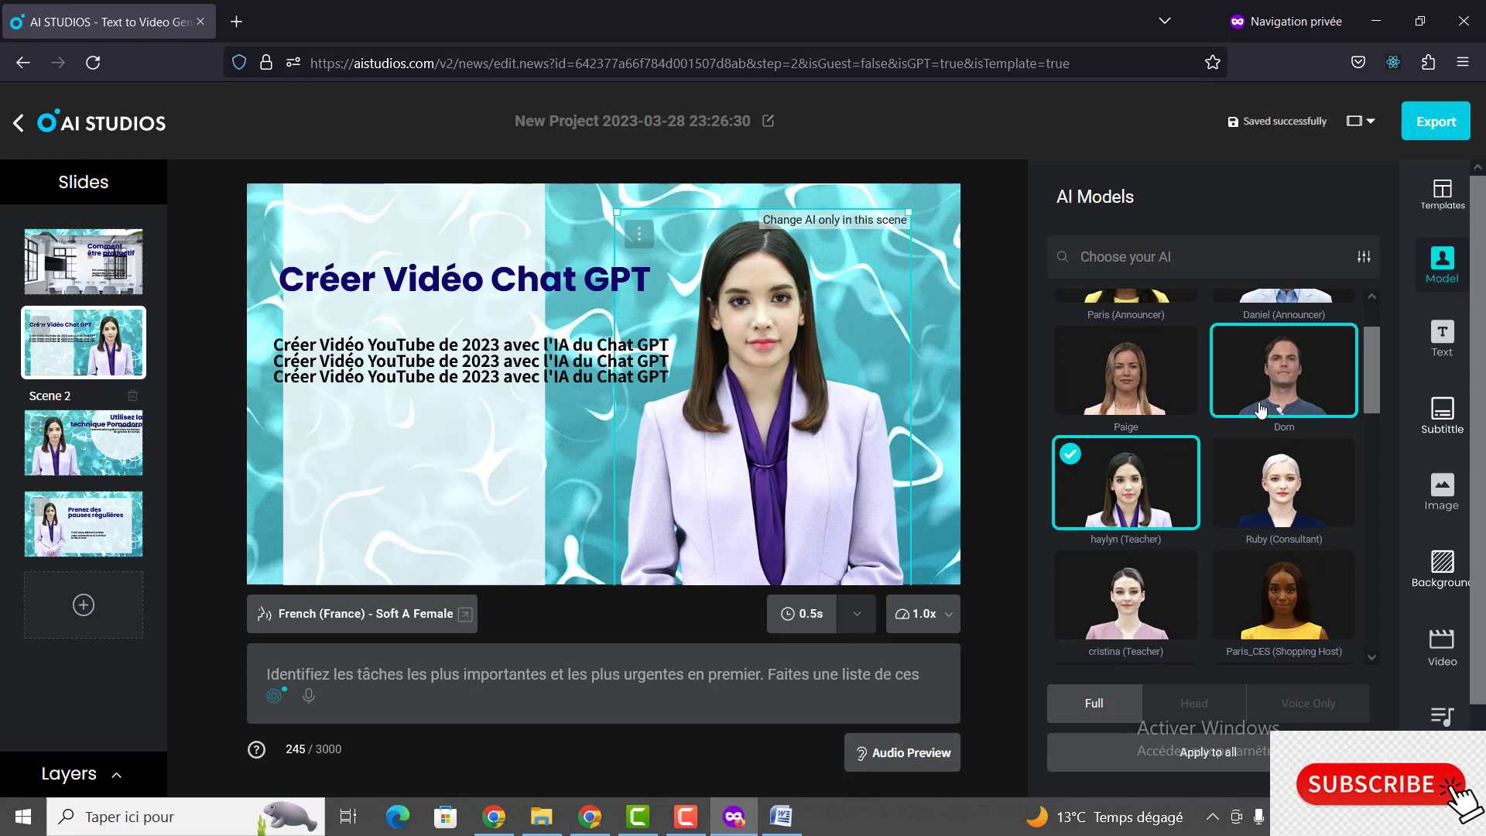
scroll(1186, 414, down, 1)
scroll(1186, 415, up, 2)
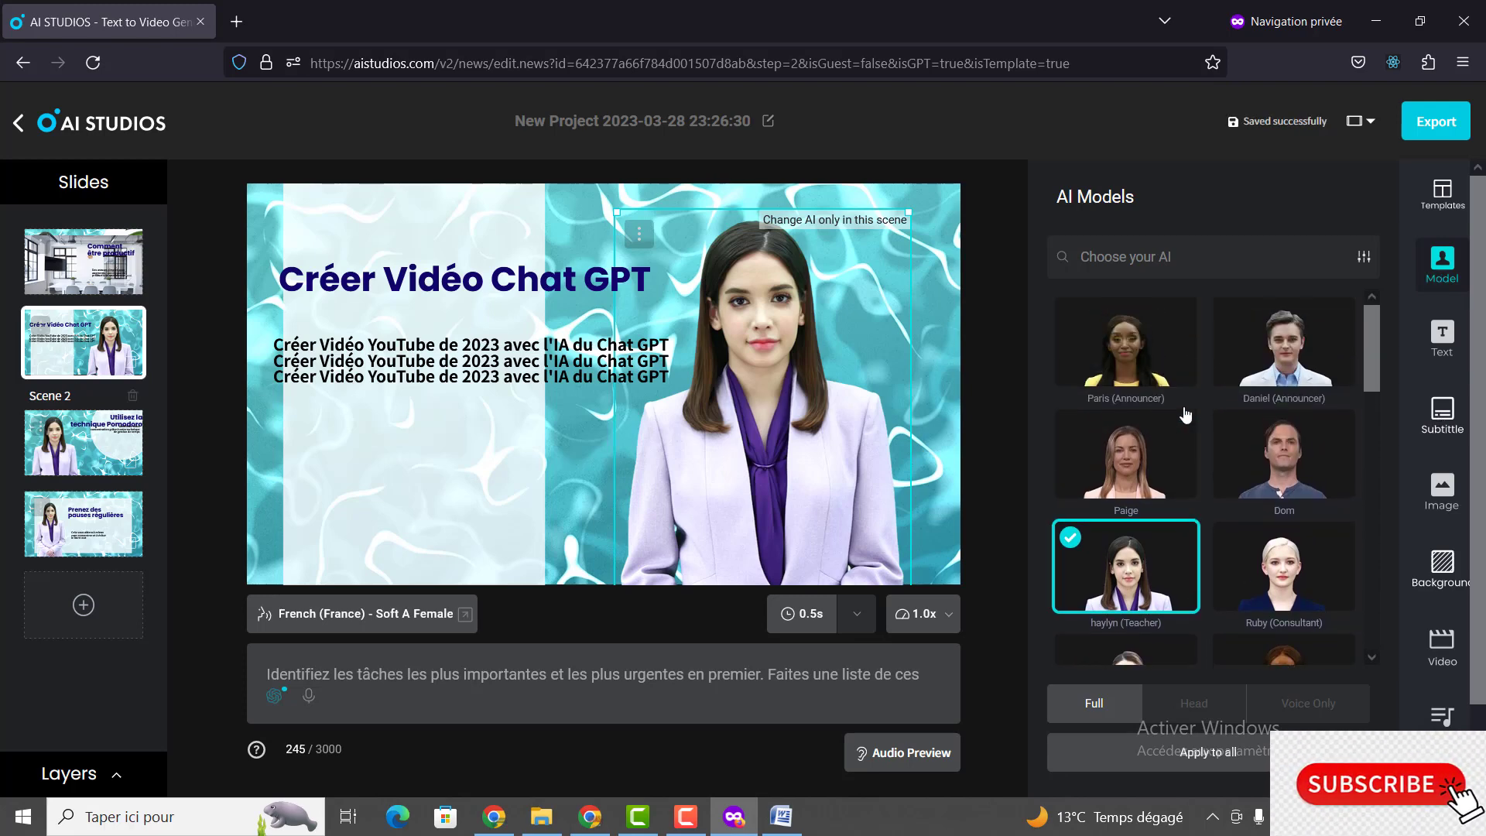
scroll(1182, 407, down, 5)
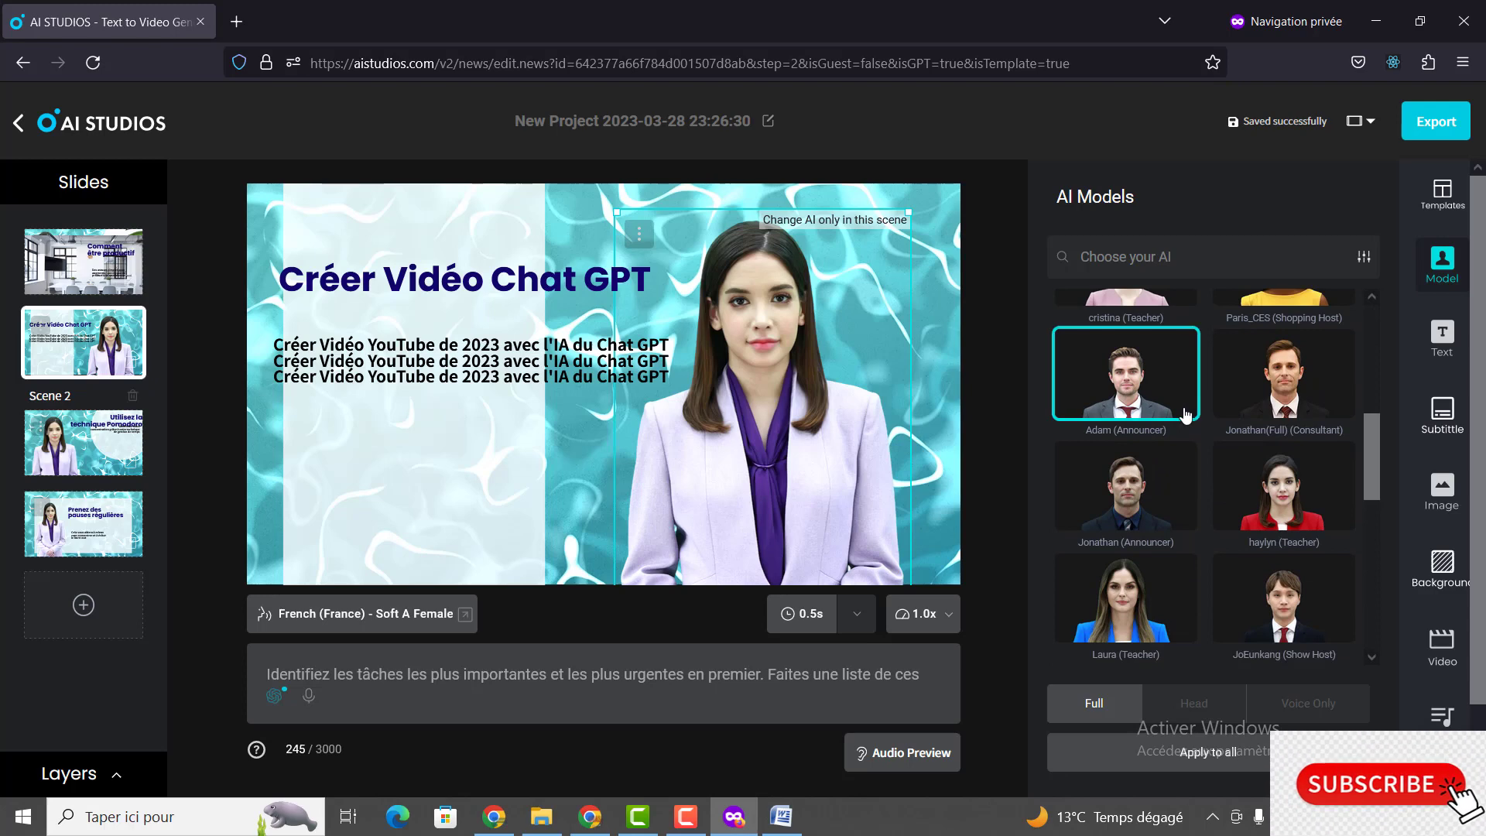
click(1291, 403)
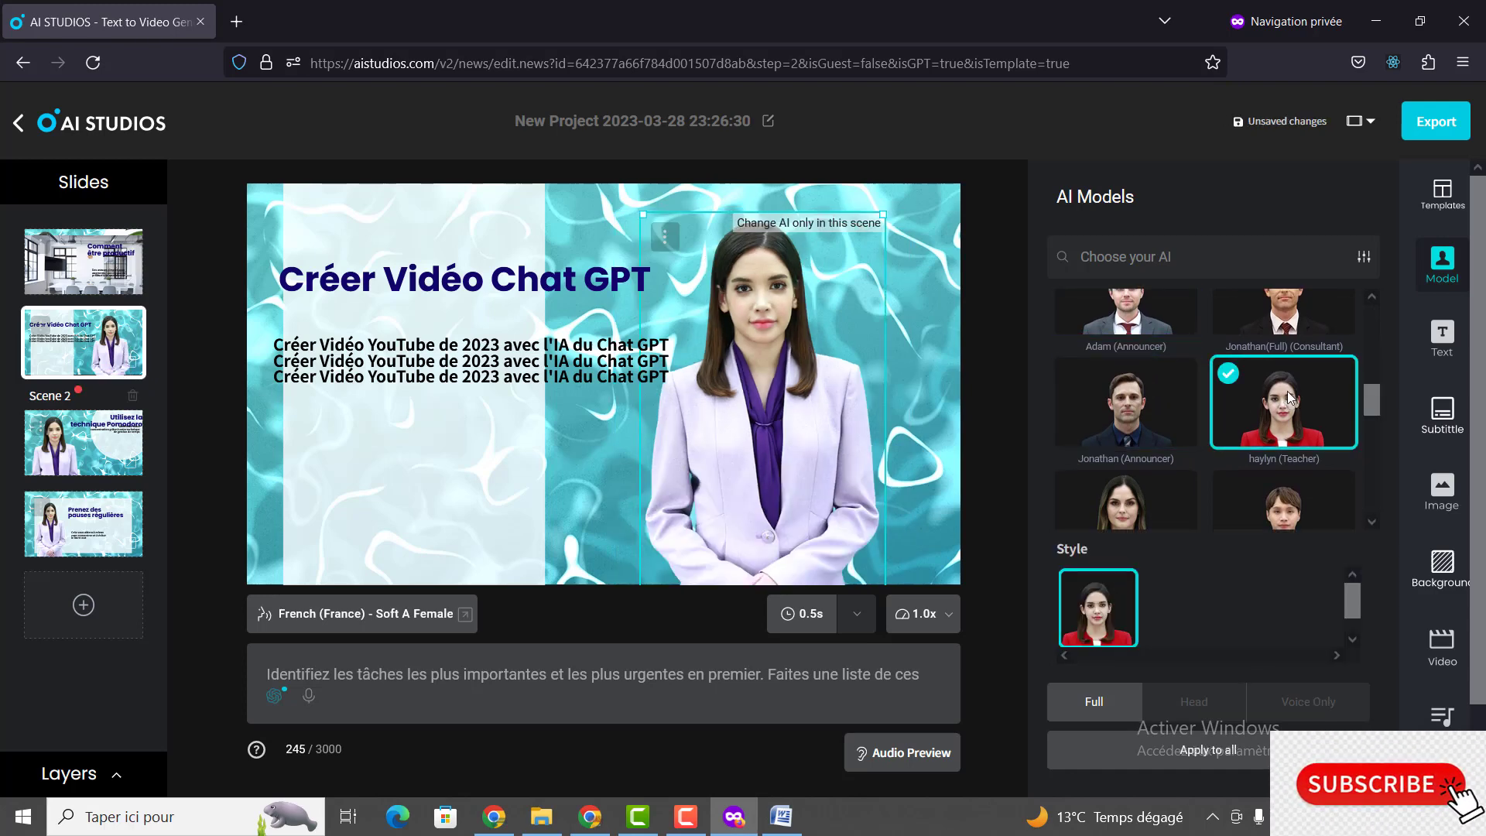
Step: Move the three-line description slightly lower beneath the "Créer Vidéo Chat GPT" title in scene 2
click(905, 318)
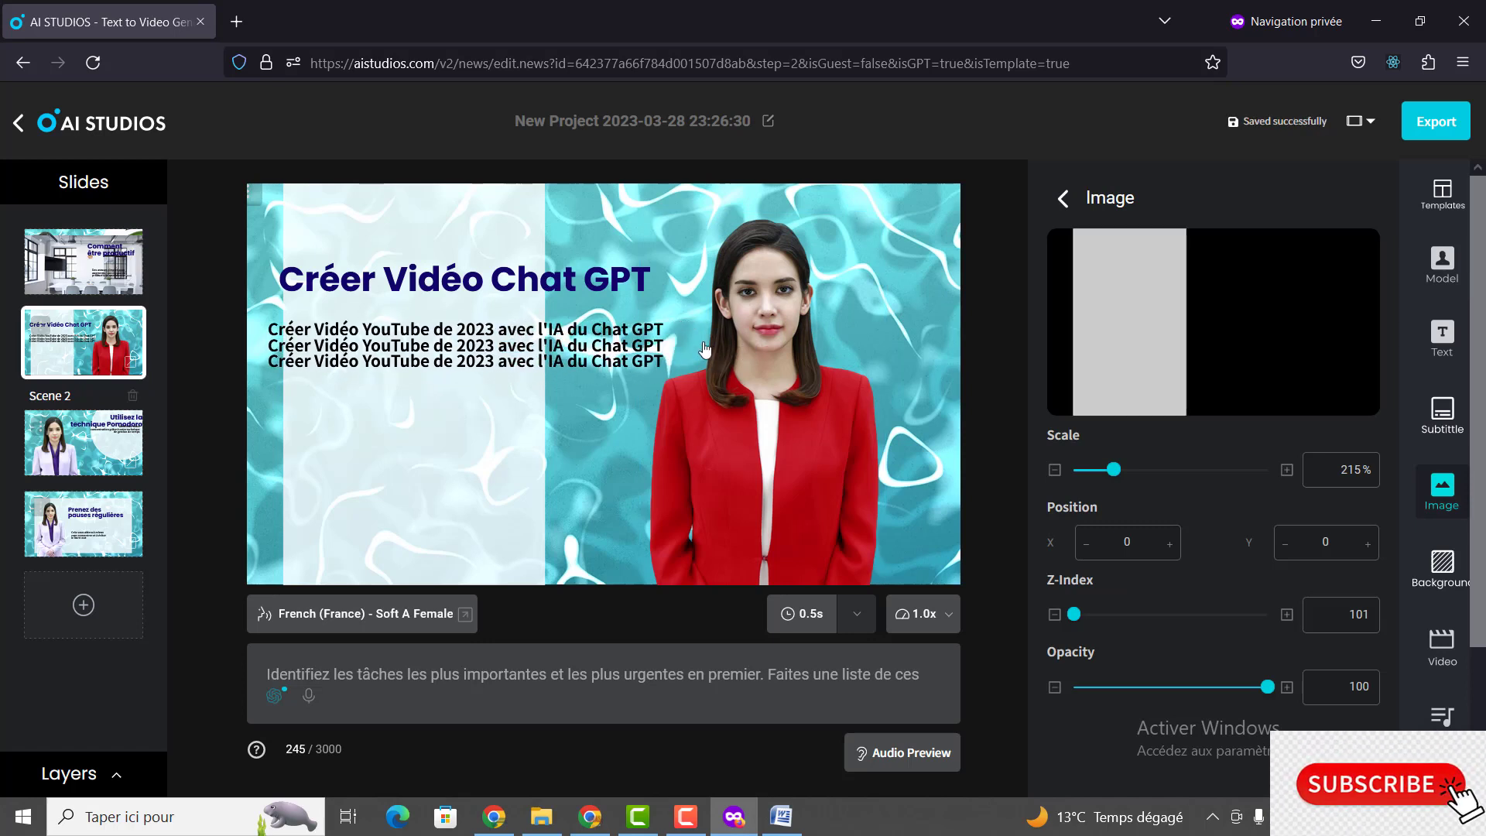
drag(705, 350, 705, 363)
drag(703, 375, 702, 368)
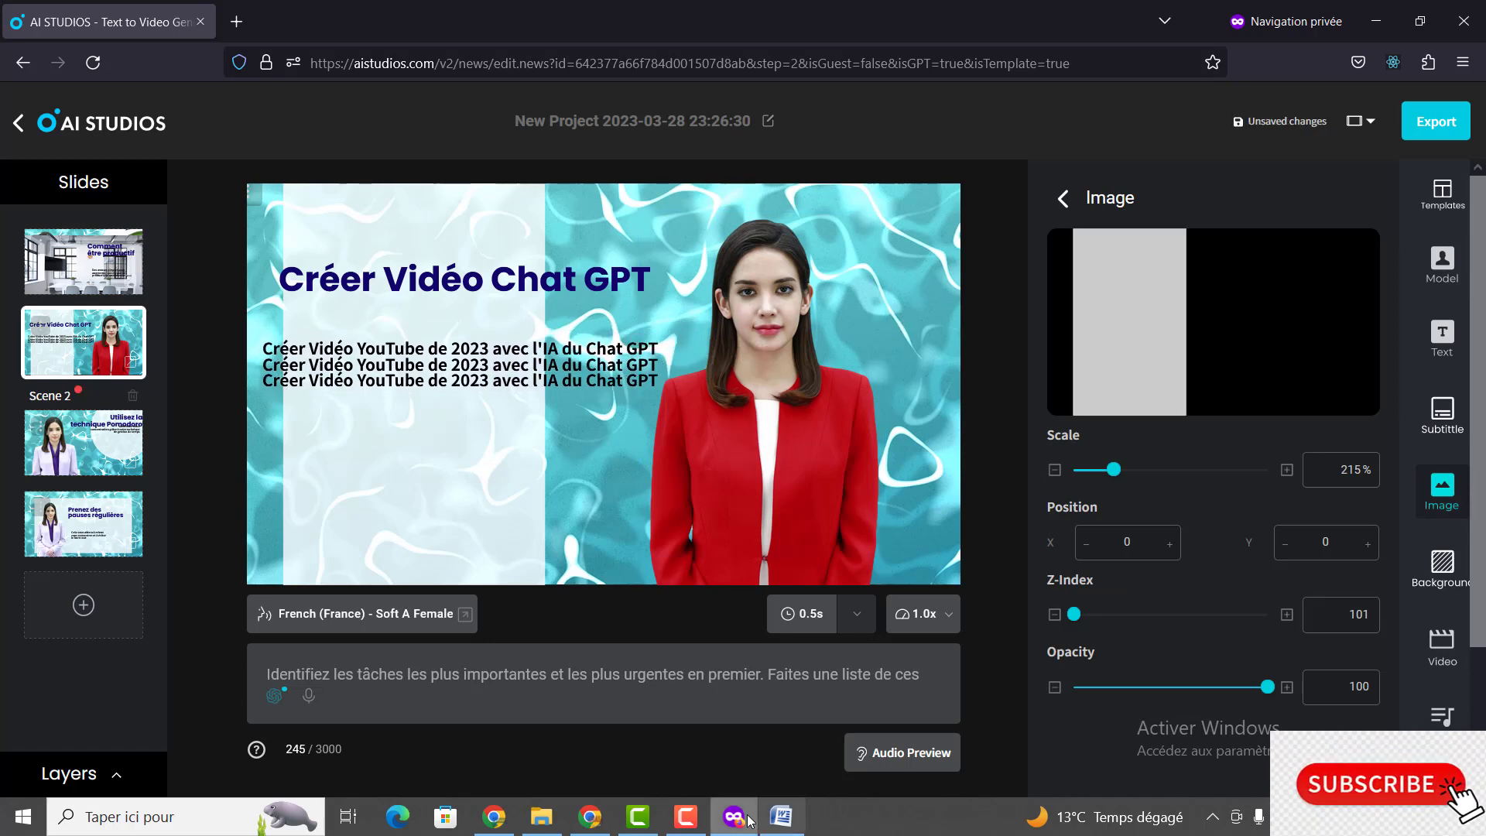
click(686, 817)
click(1452, 692)
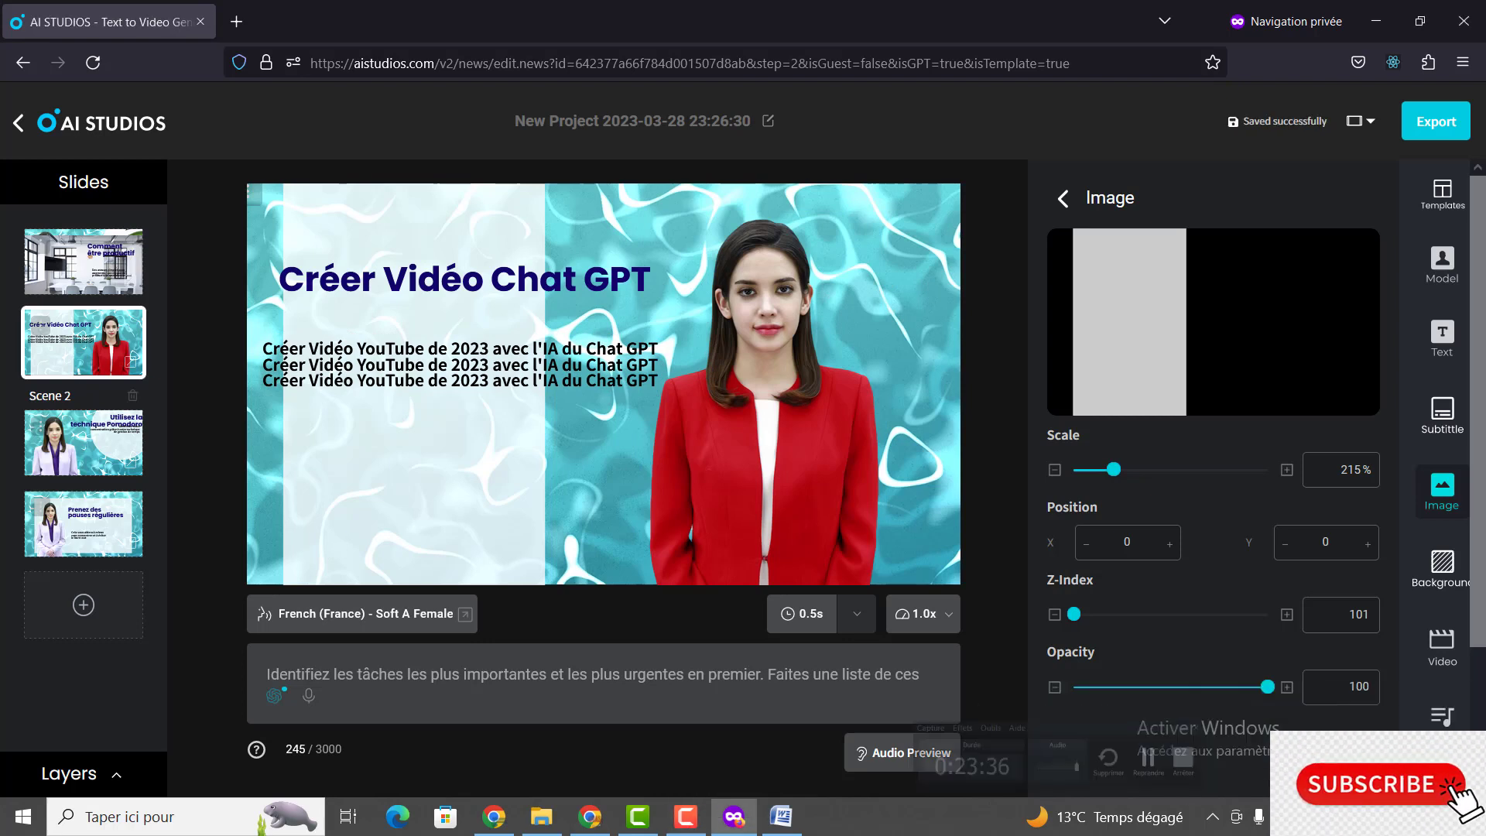
Step: Browse the stock music, preview the track Berlin Dream and apply it to scene 2
scroll(1442, 589, down, 2)
click(1442, 589)
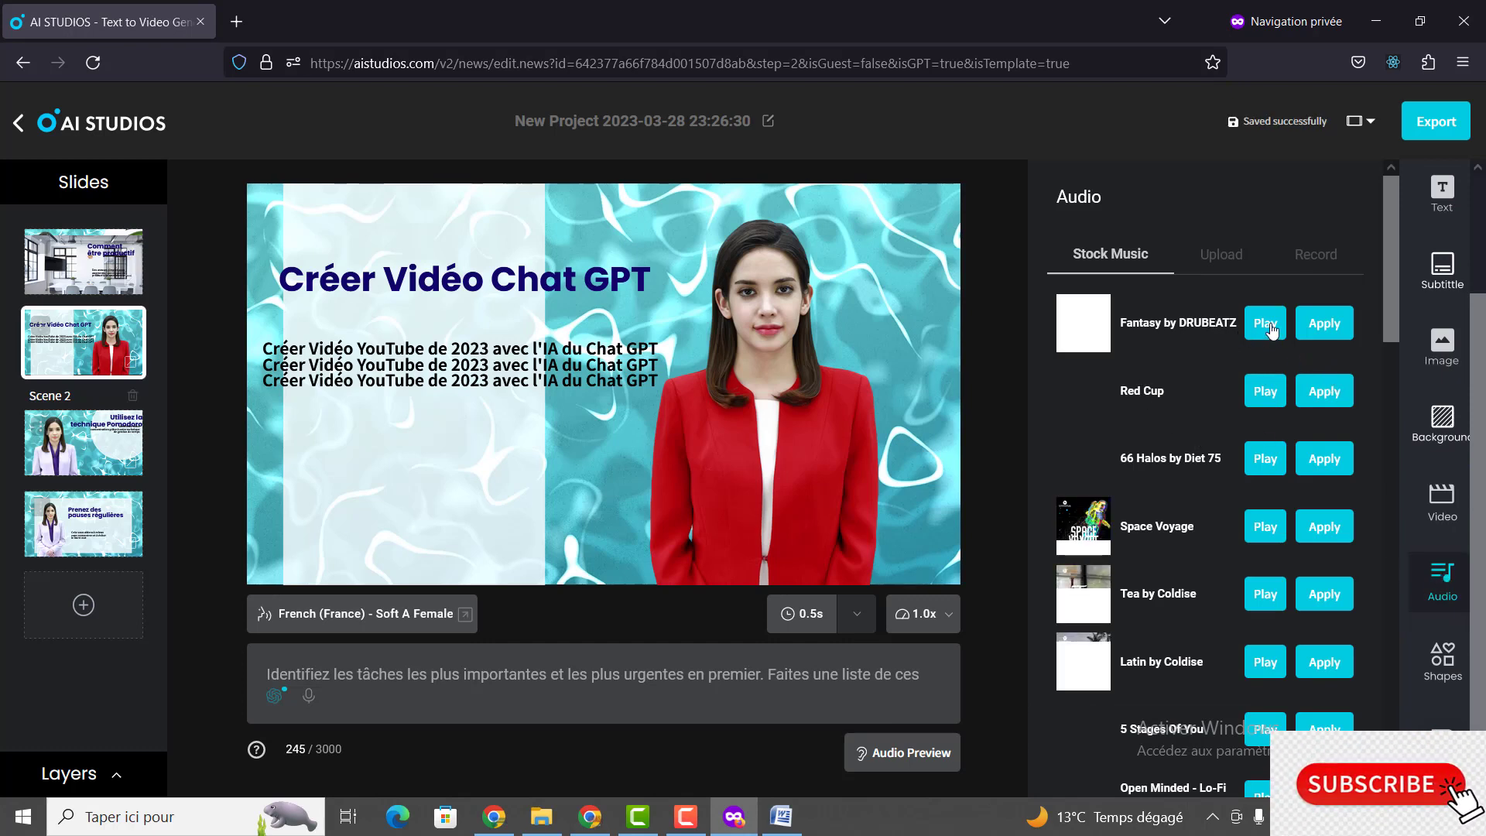
scroll(1166, 323, down, 4)
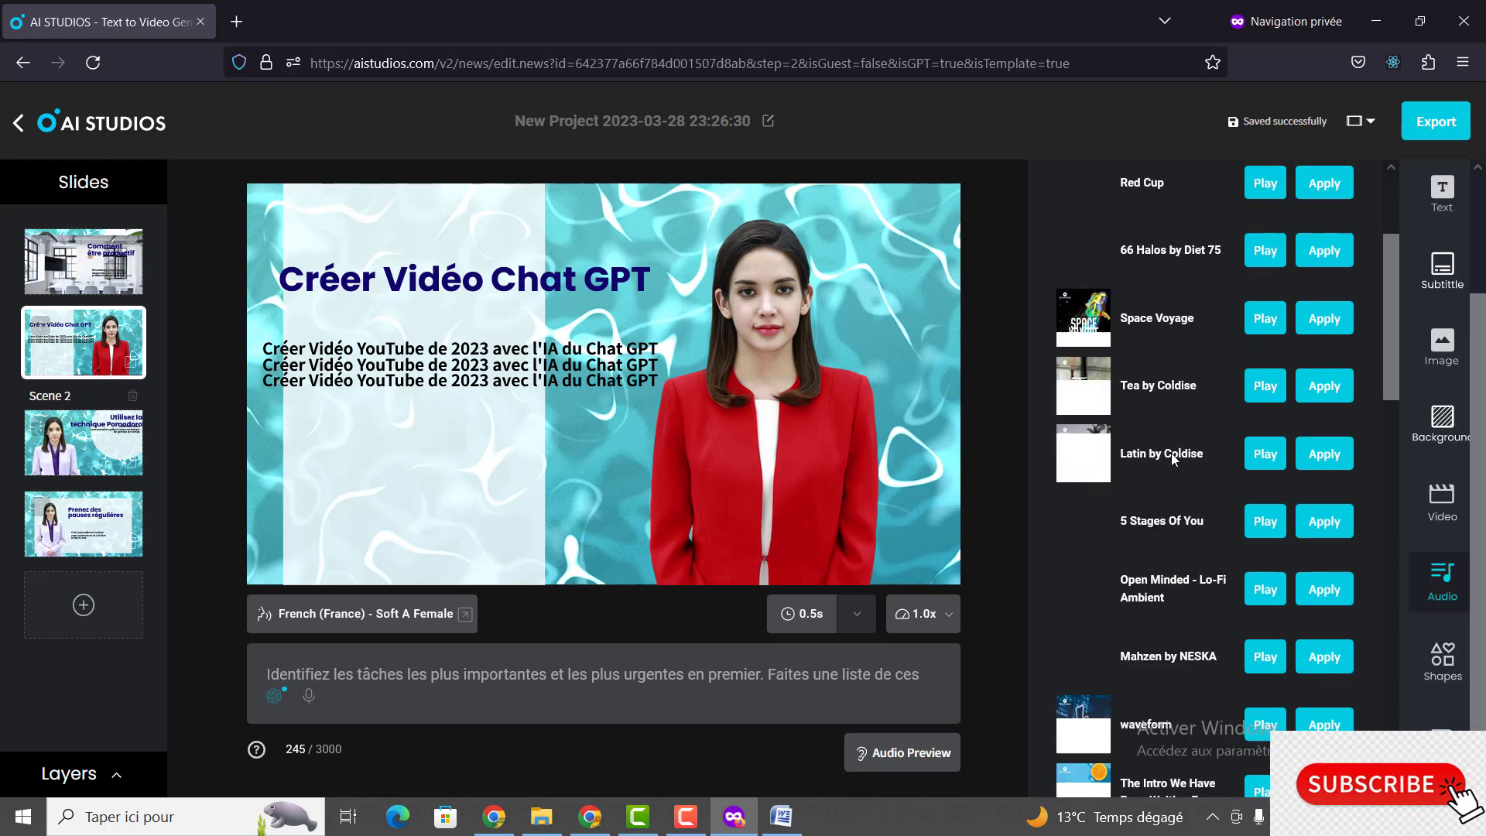
scroll(1171, 459, down, 4)
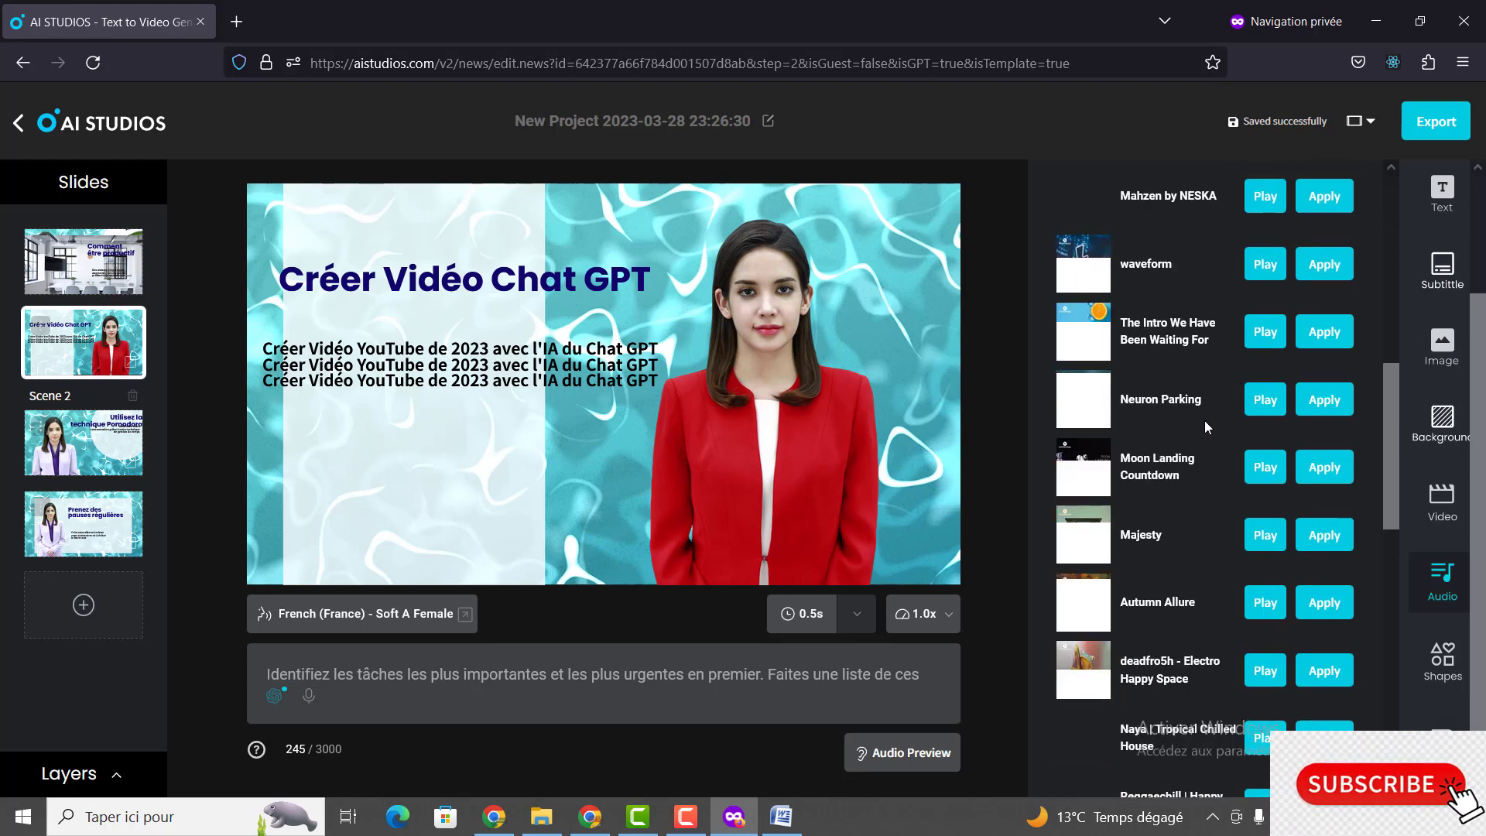
scroll(1206, 559, down, 3)
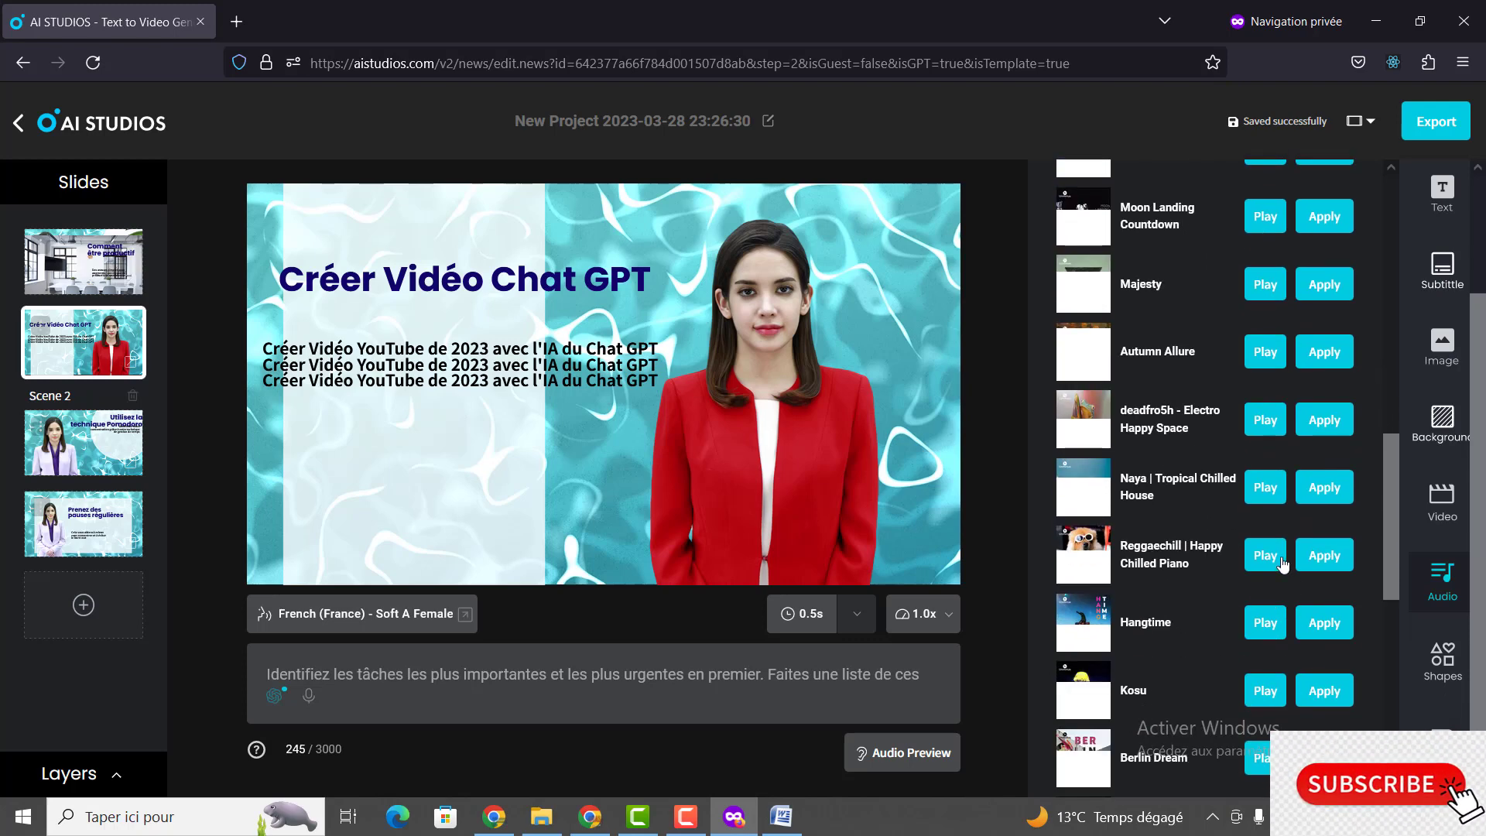
scroll(1281, 563, down, 2)
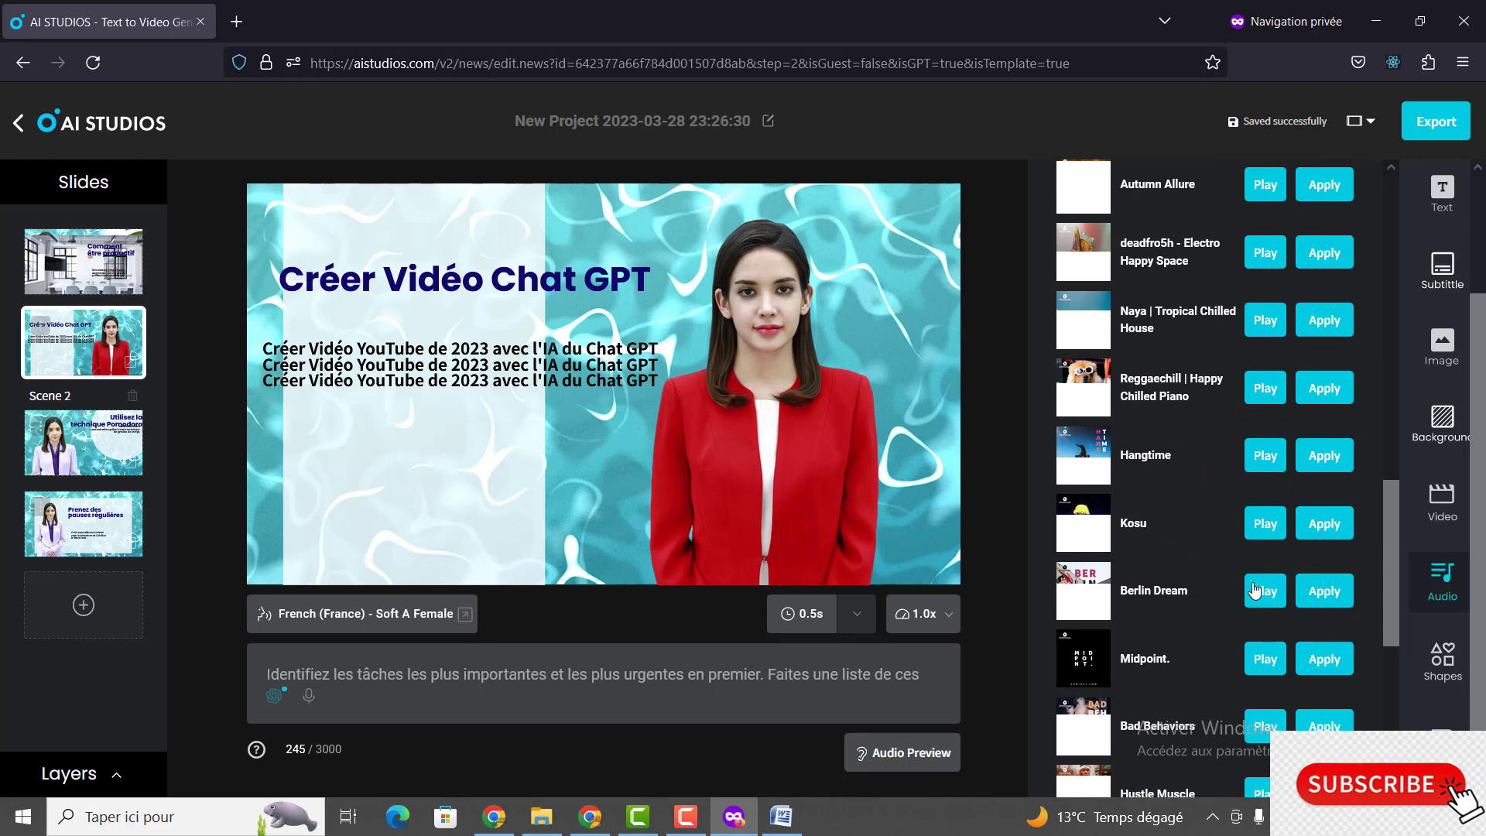
click(1267, 593)
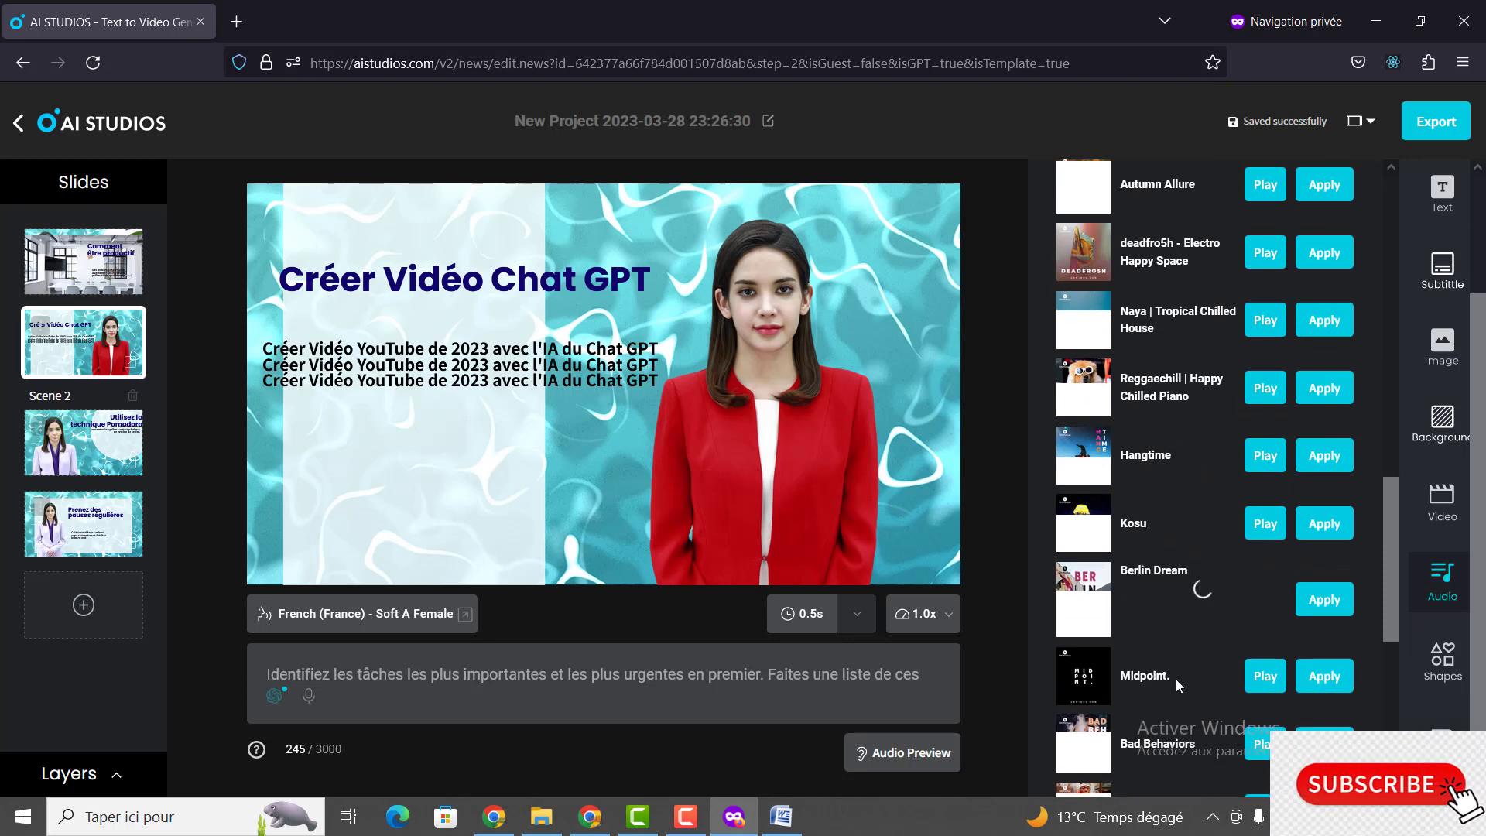
click(1131, 598)
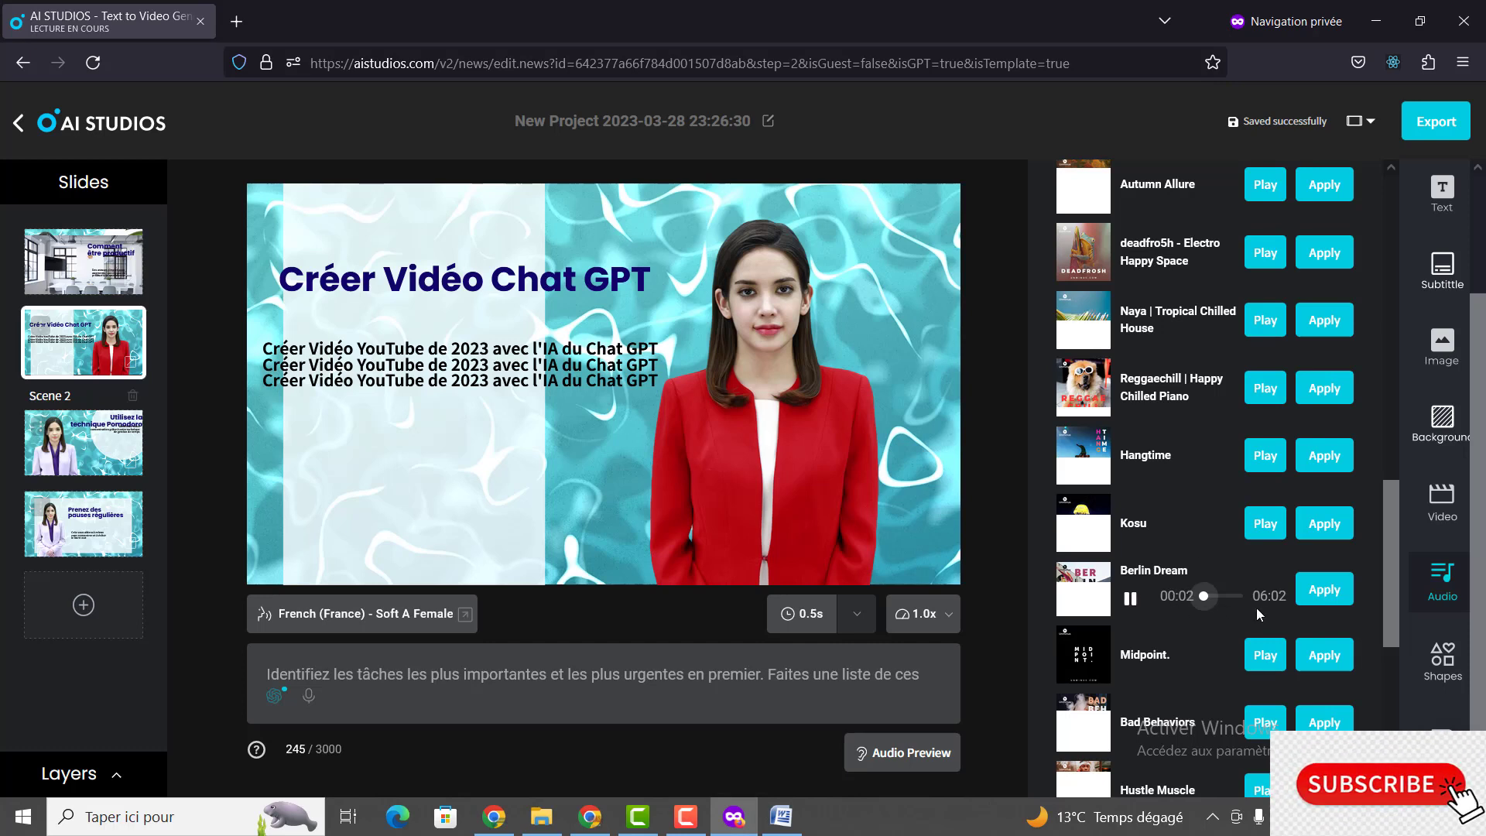
click(1325, 596)
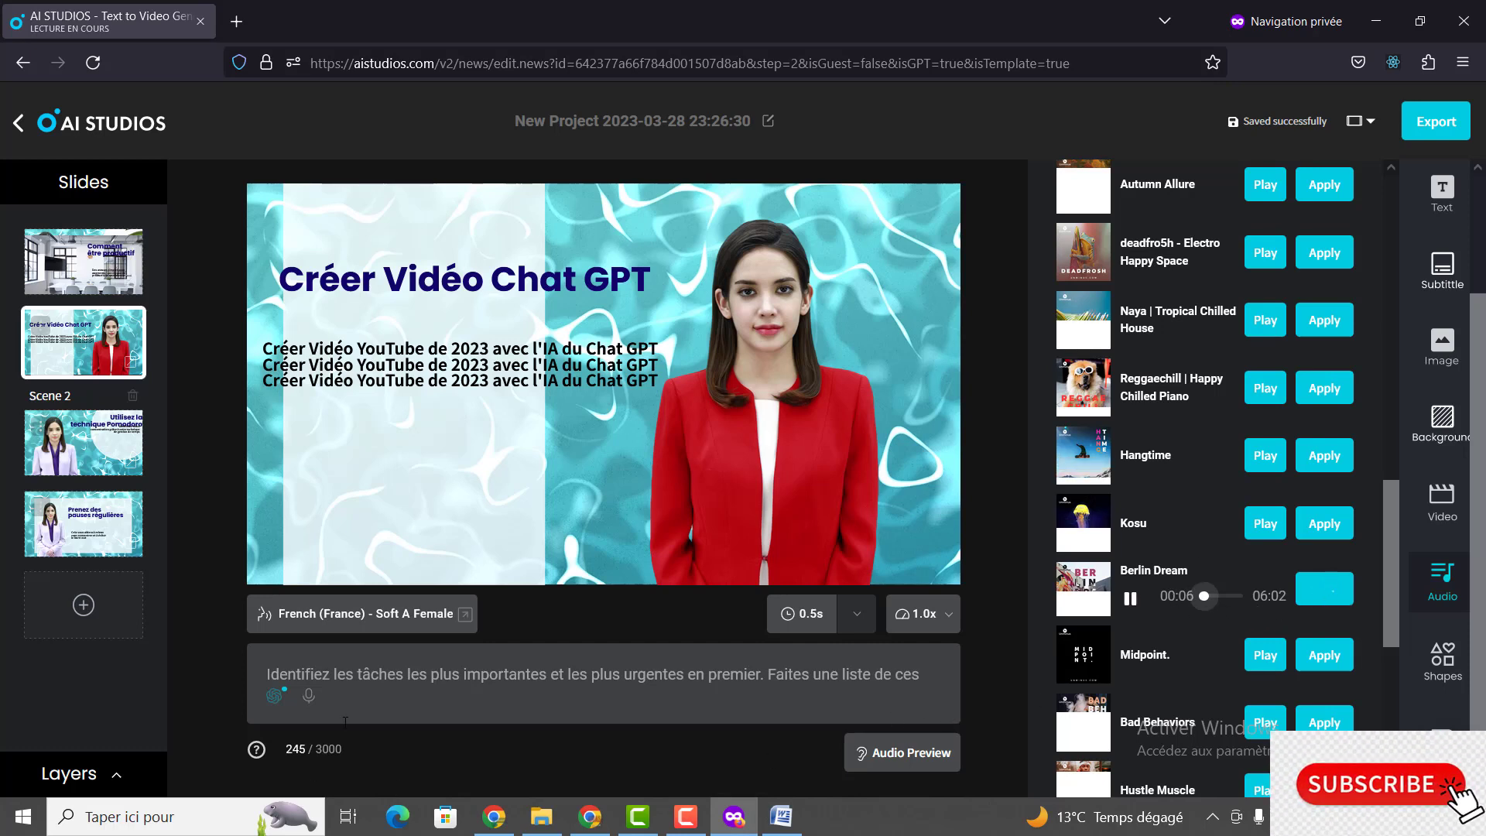
Step: Set the volume of the Berlin Dream music in scene 2 to 58%
scroll(743, 689, down, 1)
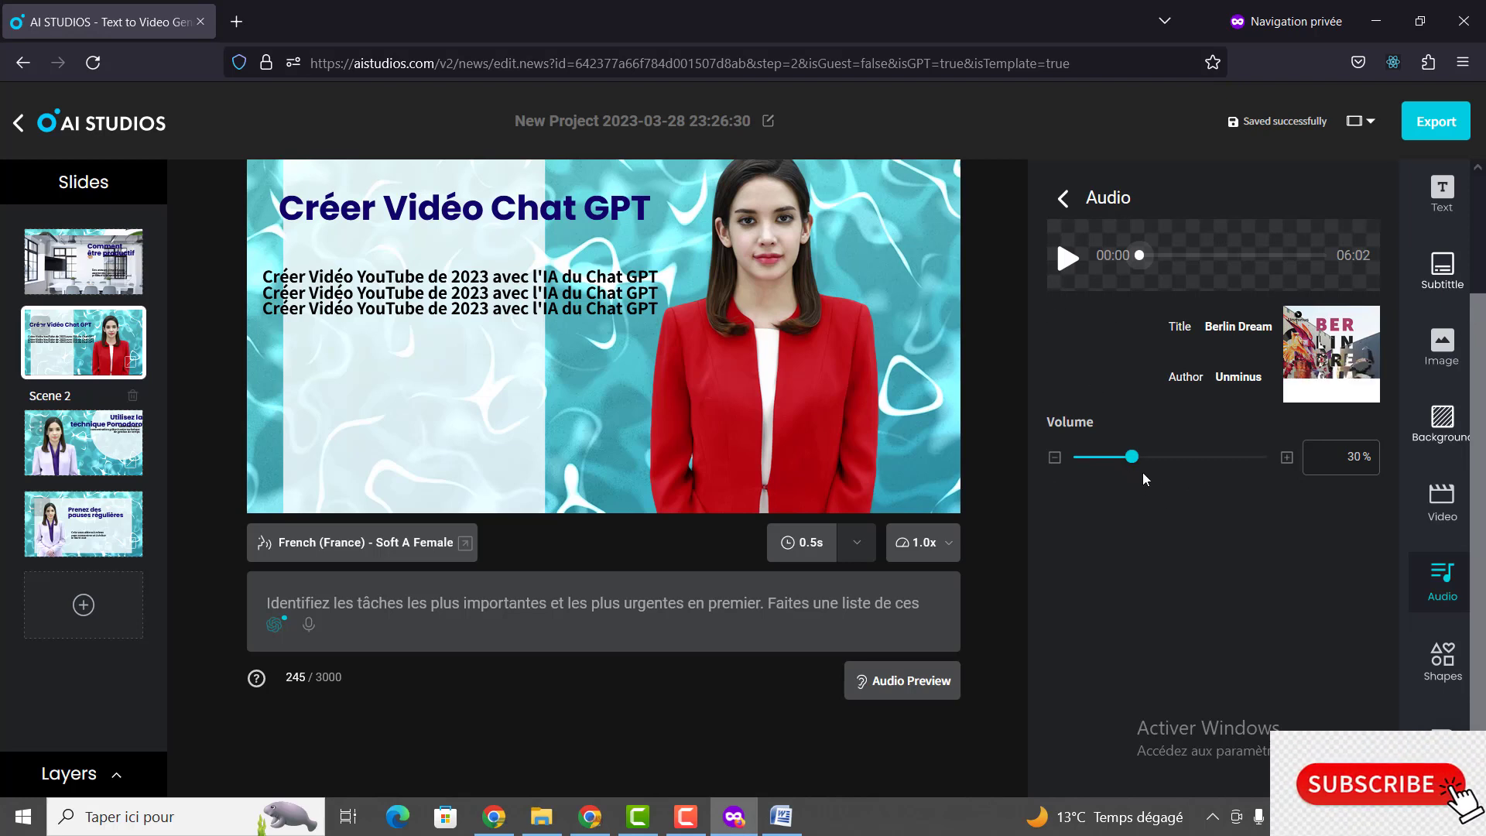
drag(1132, 457, 1171, 459)
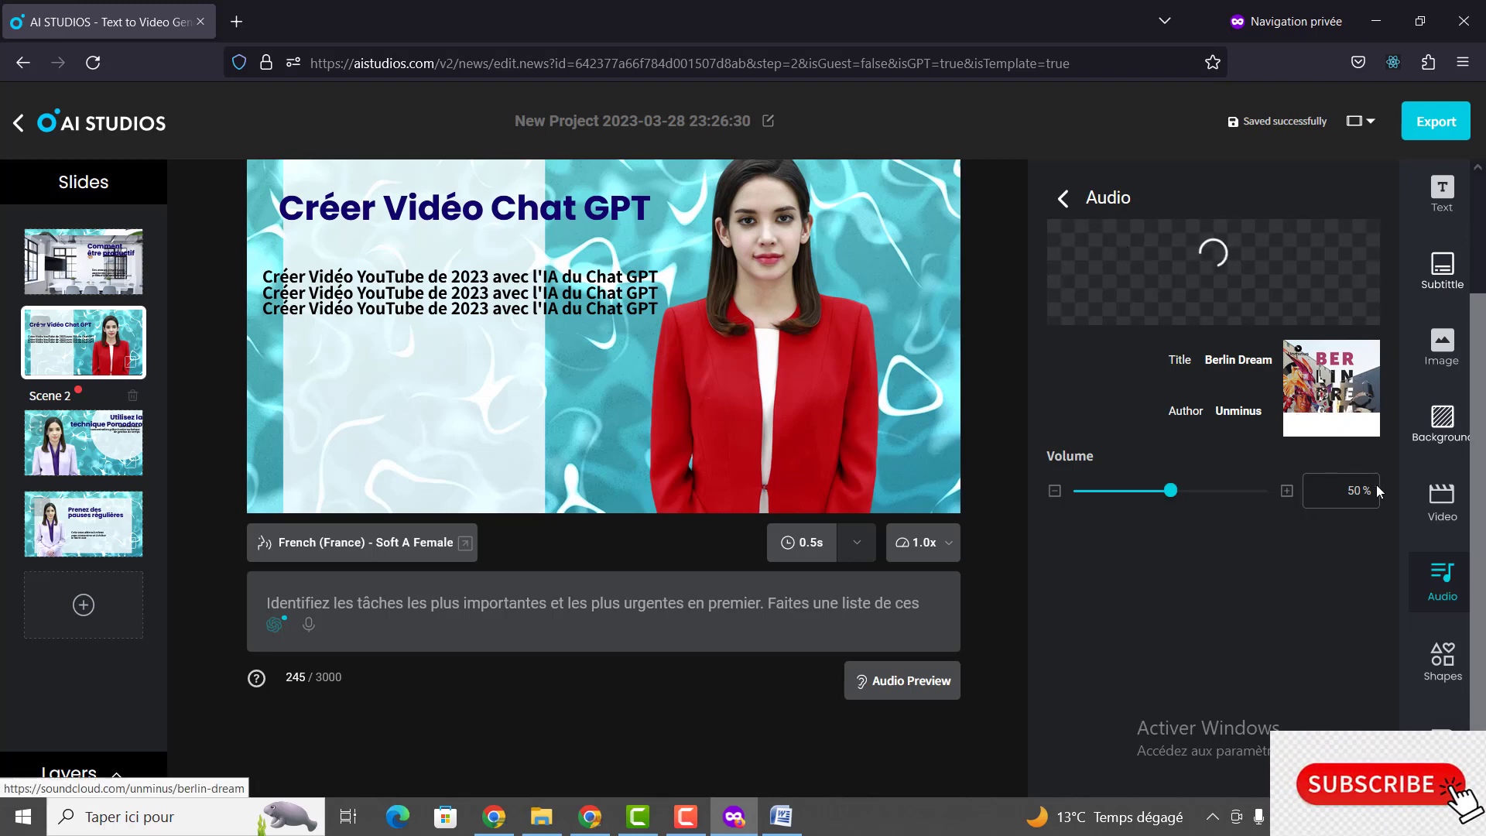
click(1310, 387)
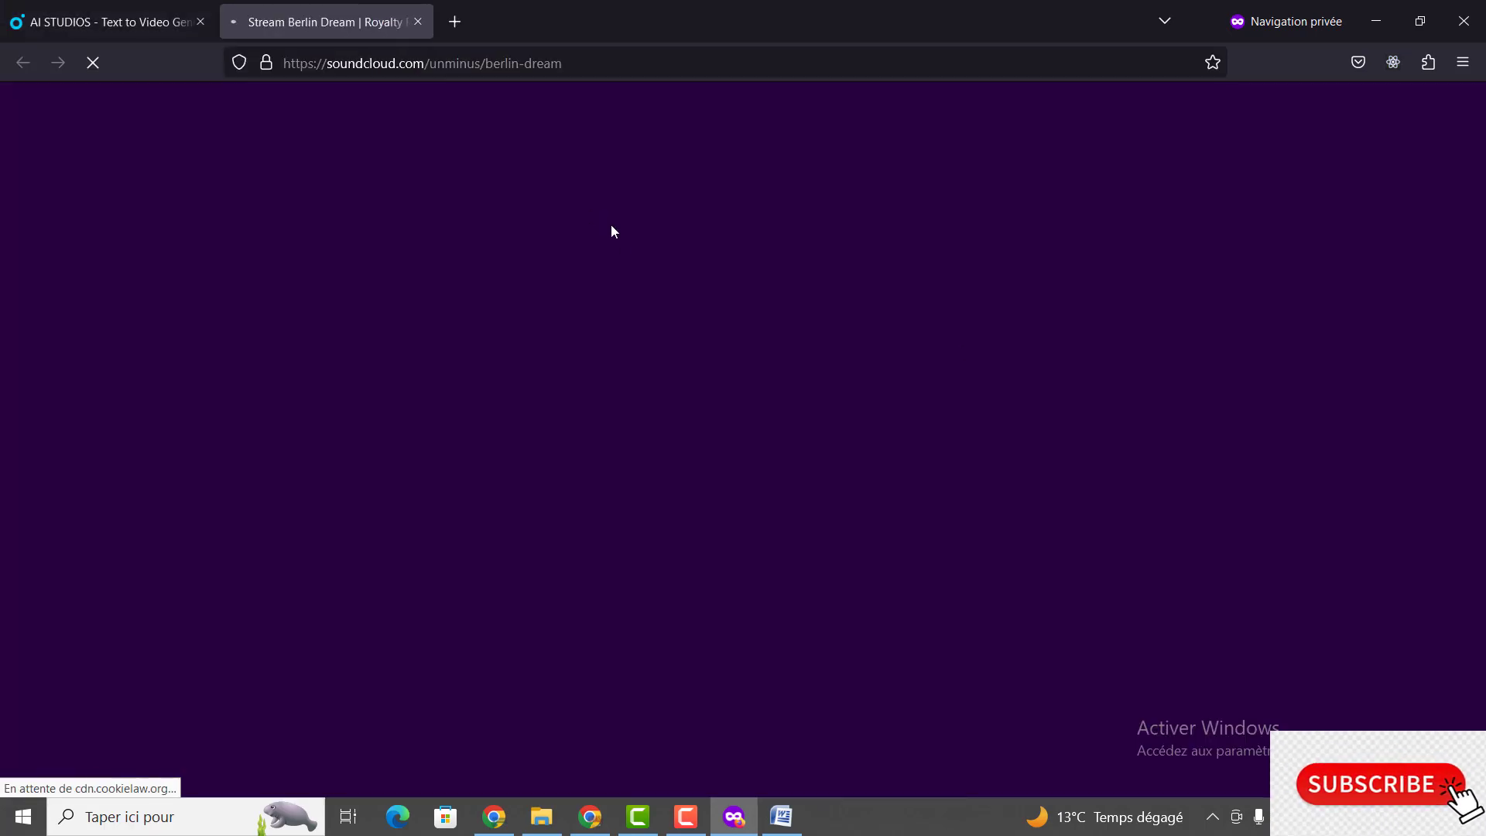
click(128, 20)
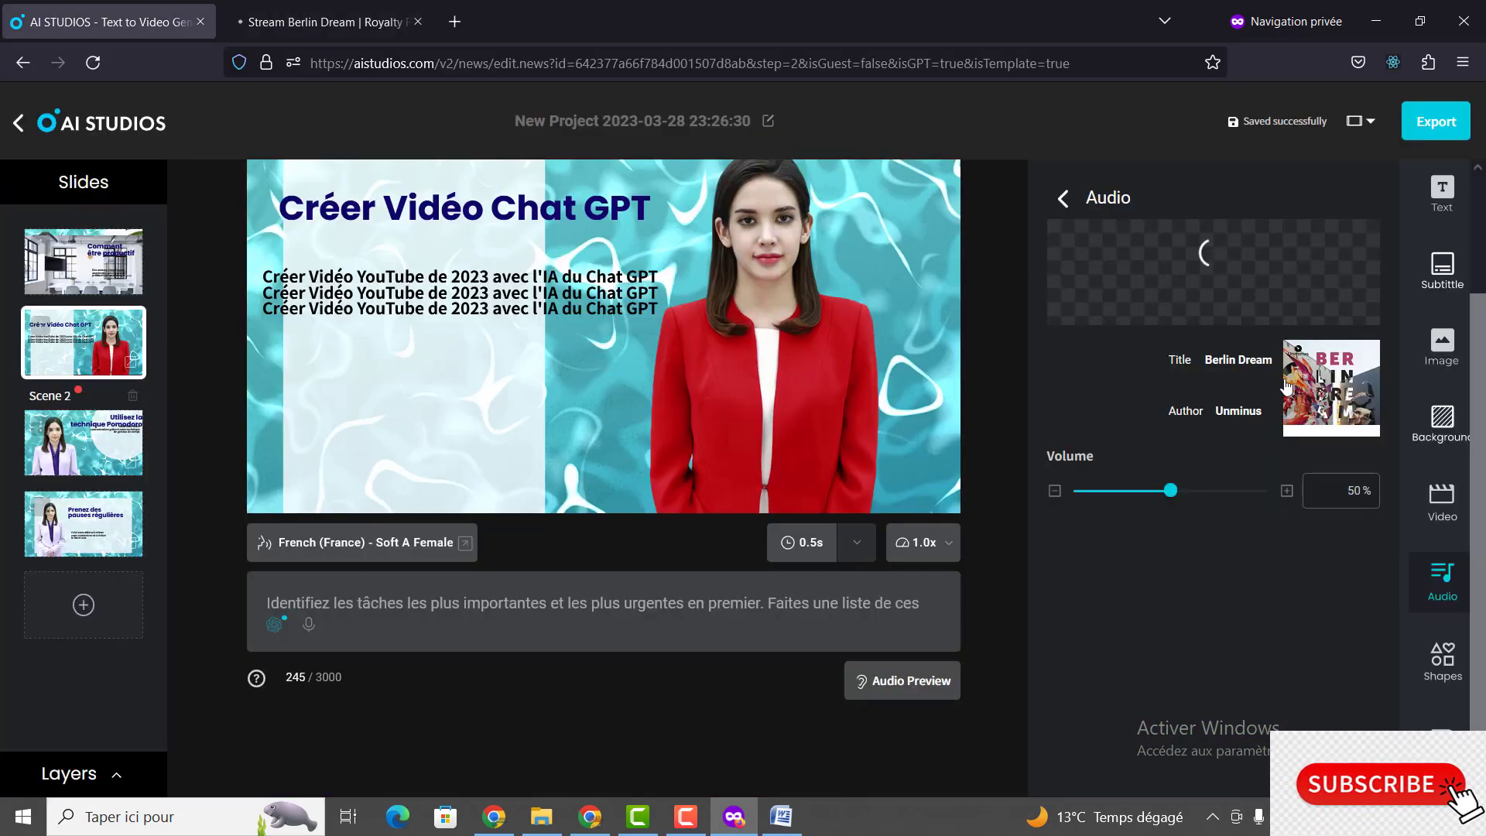
click(1054, 490)
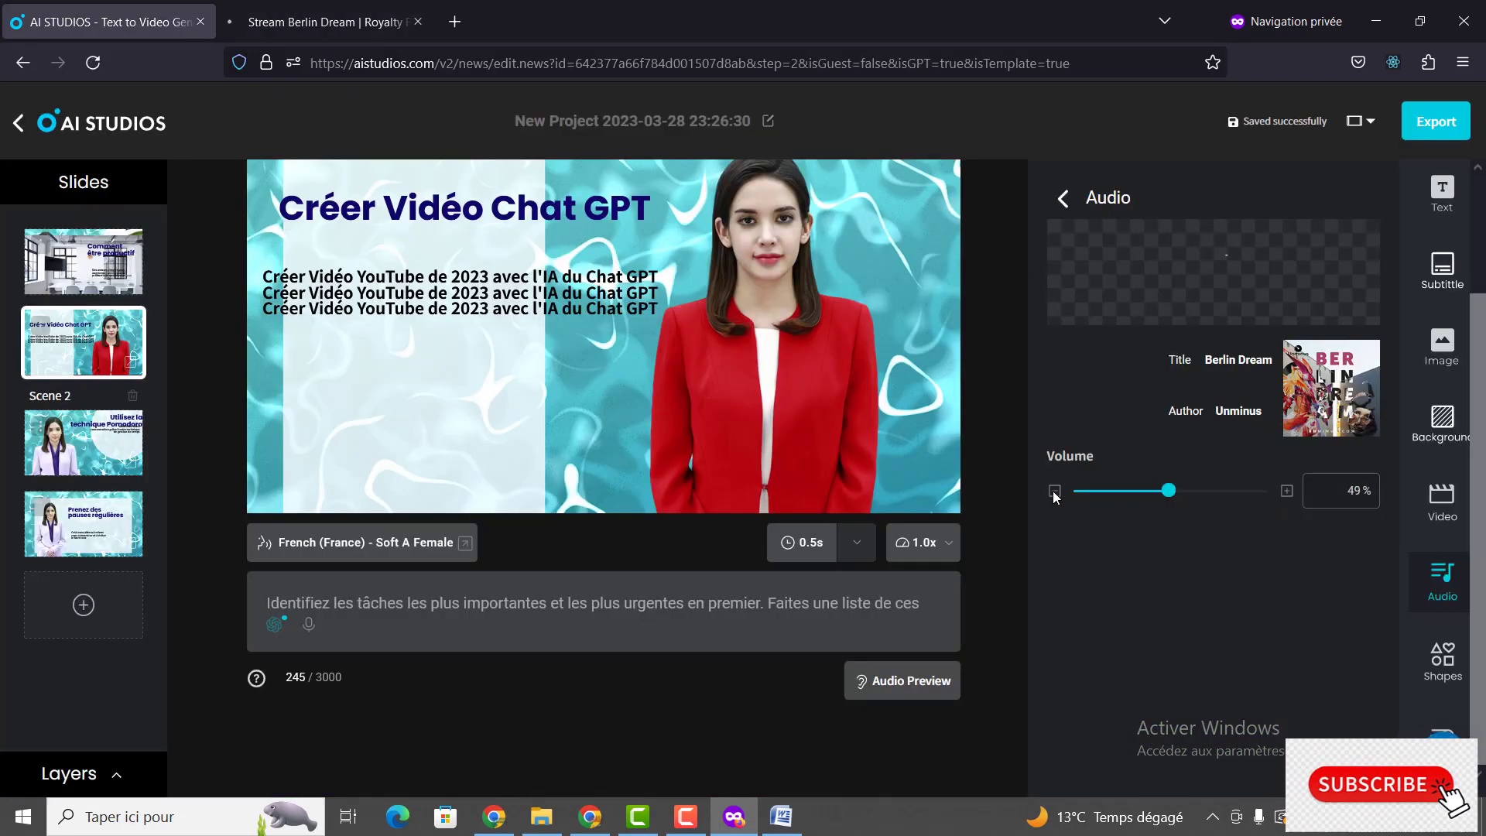
click(1186, 491)
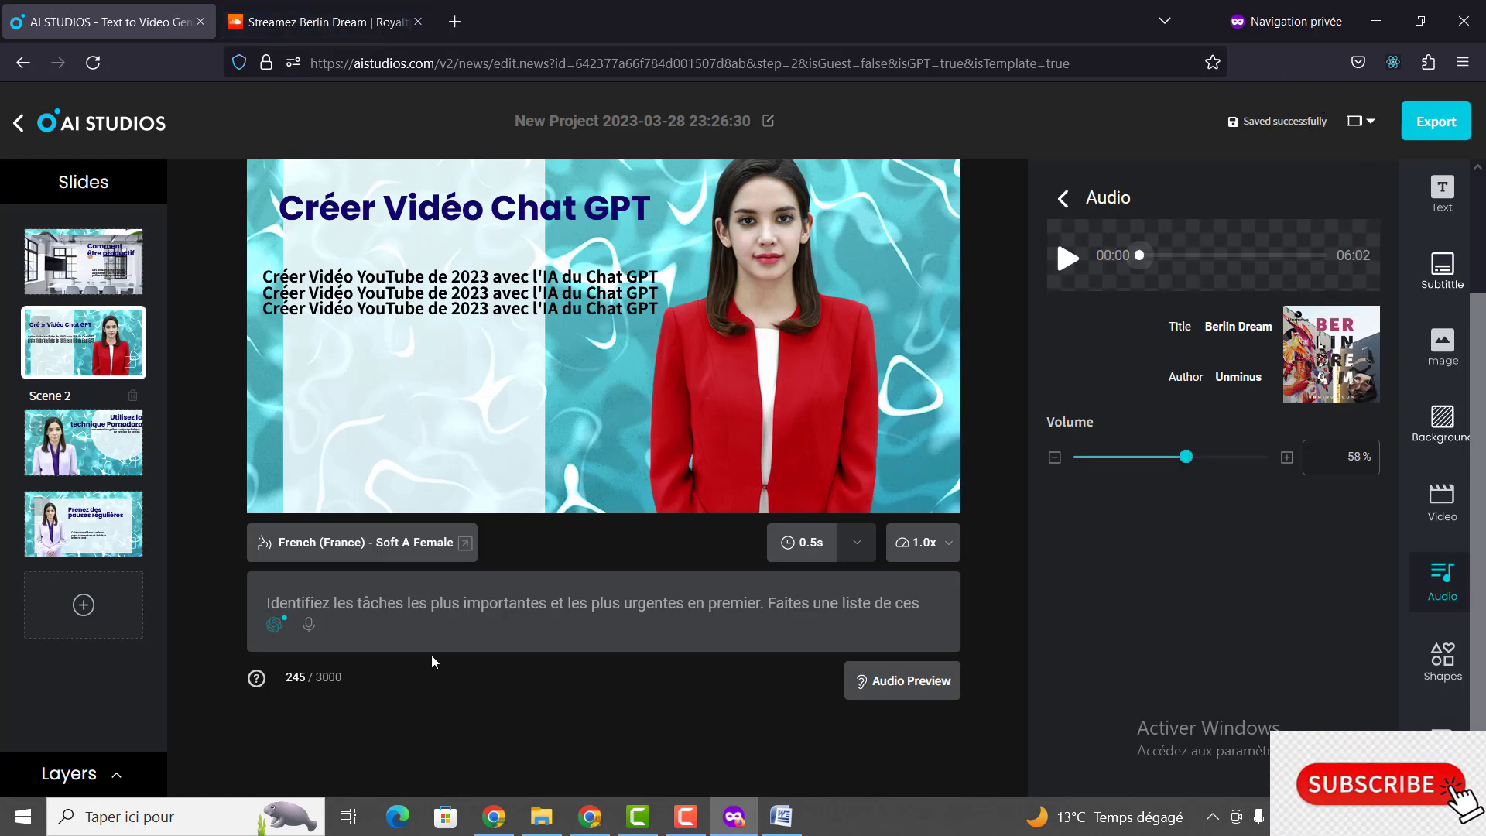
Step: Generate the audio preview of the scene 2 script and listen to it, dismissing the audio synthesis notification
click(891, 696)
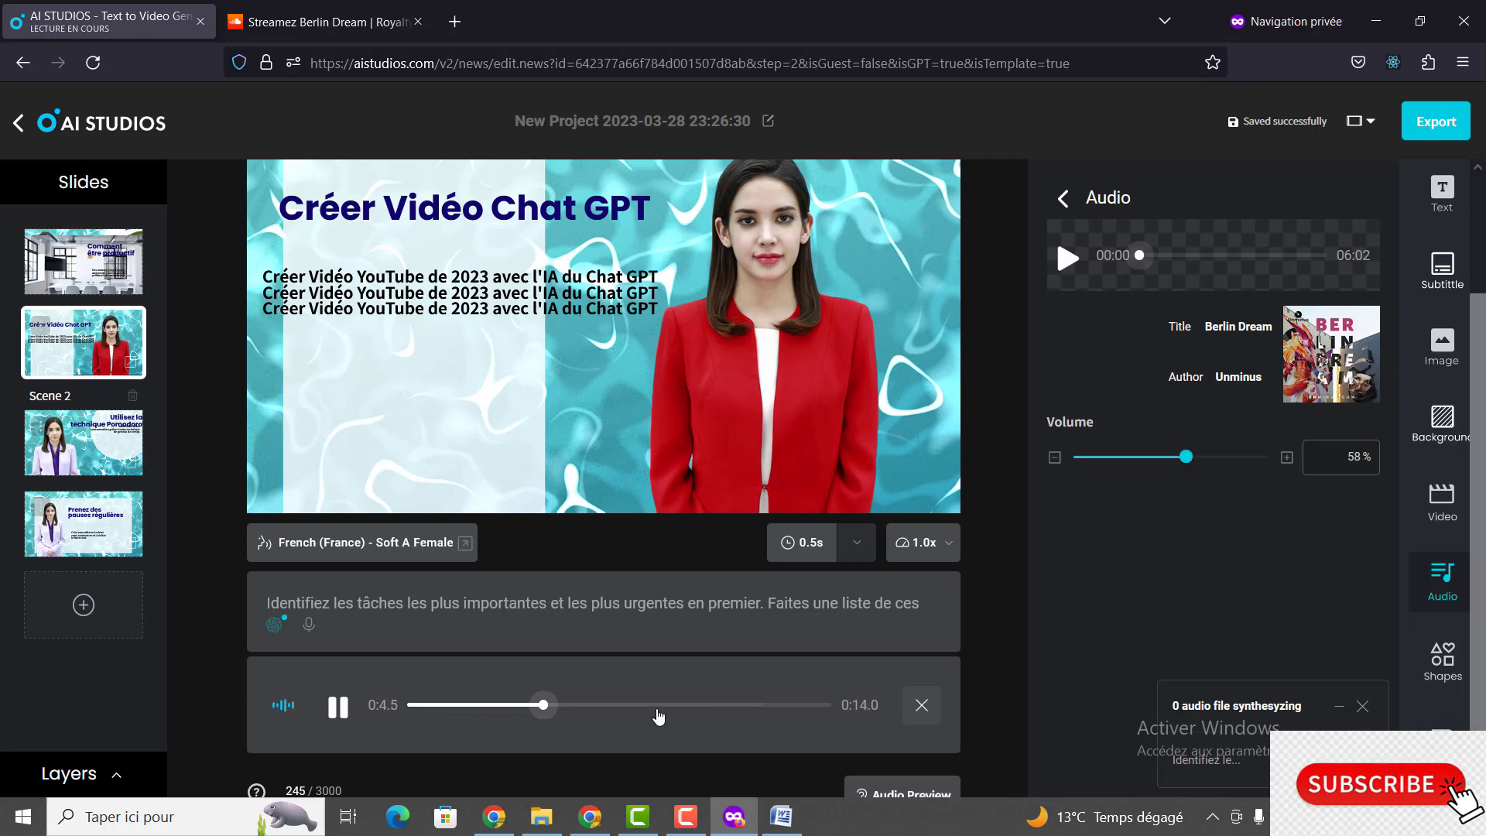
scroll(658, 719, down, 1)
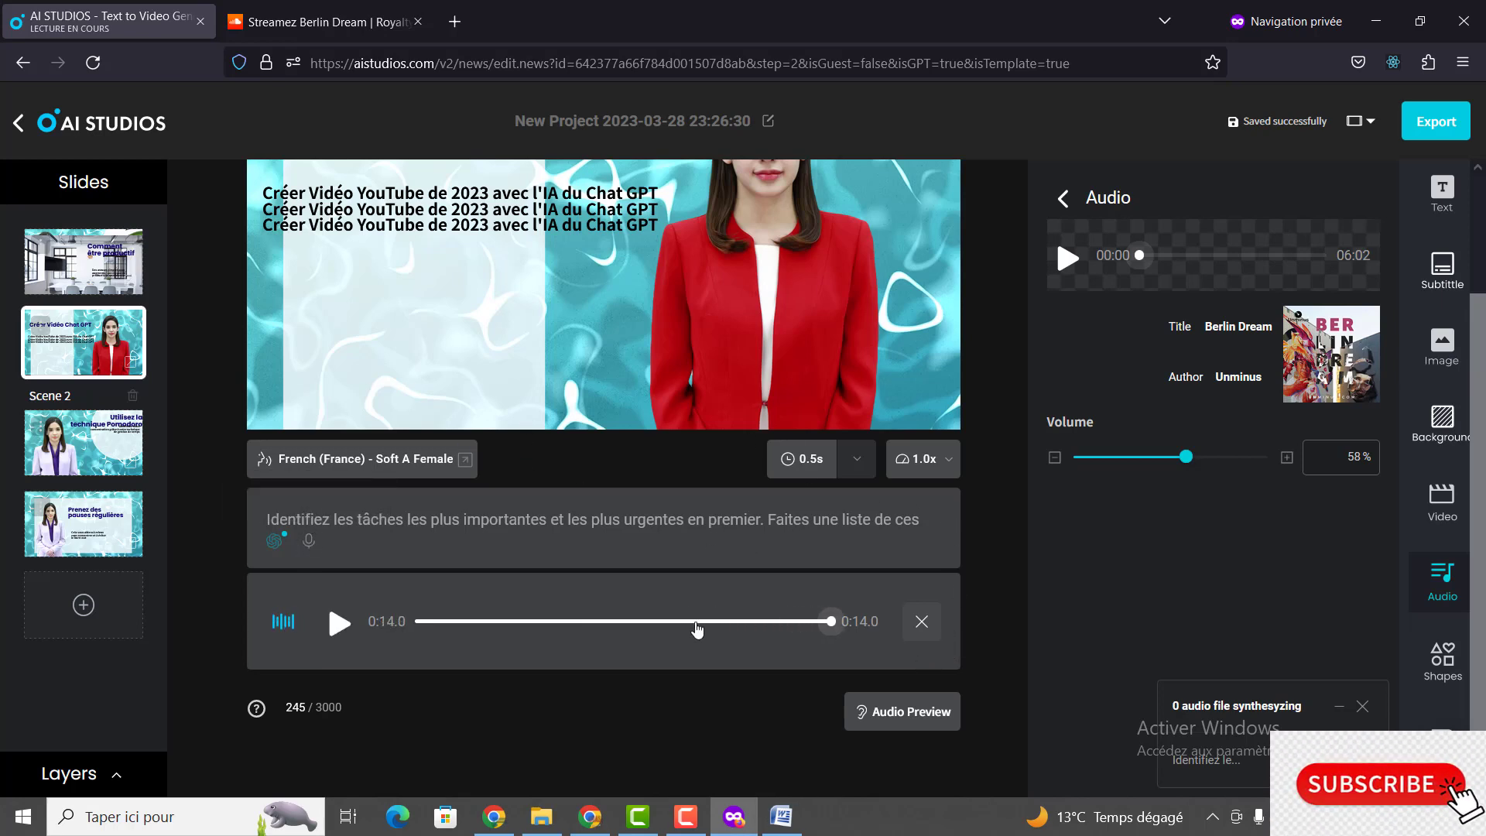
scroll(587, 657, down, 1)
click(346, 596)
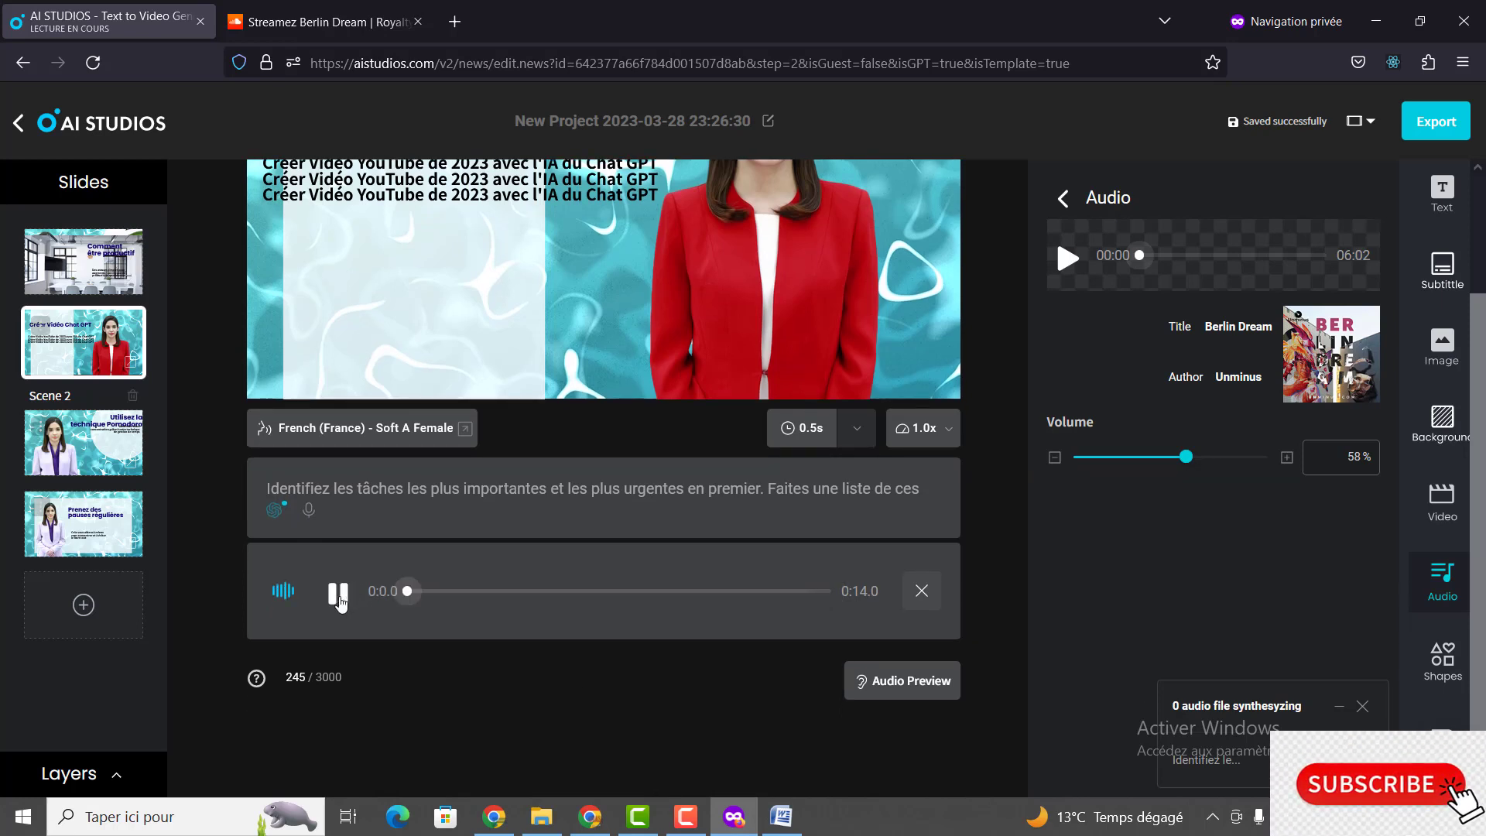
click(340, 593)
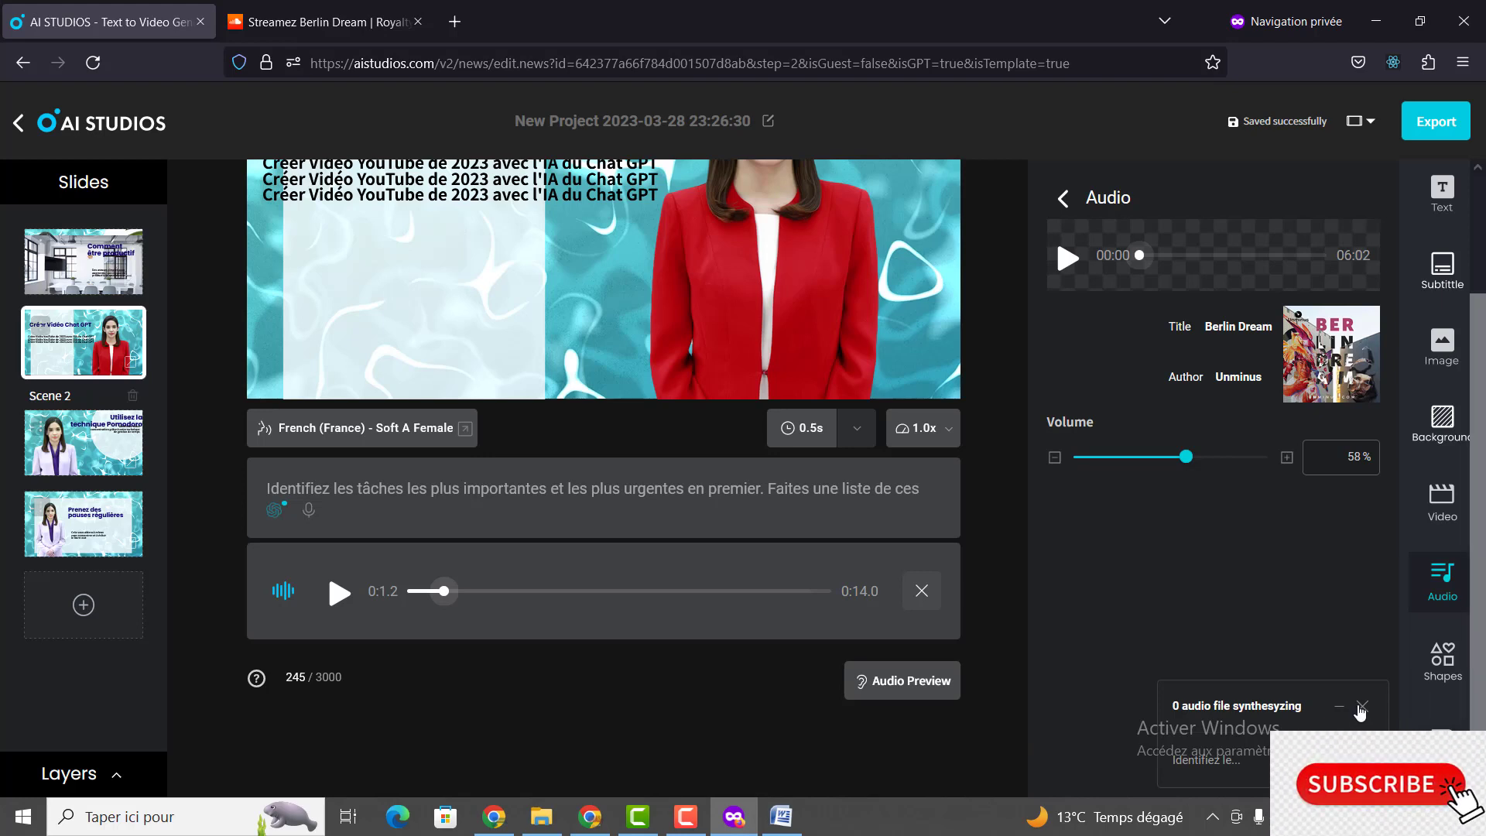
click(1362, 707)
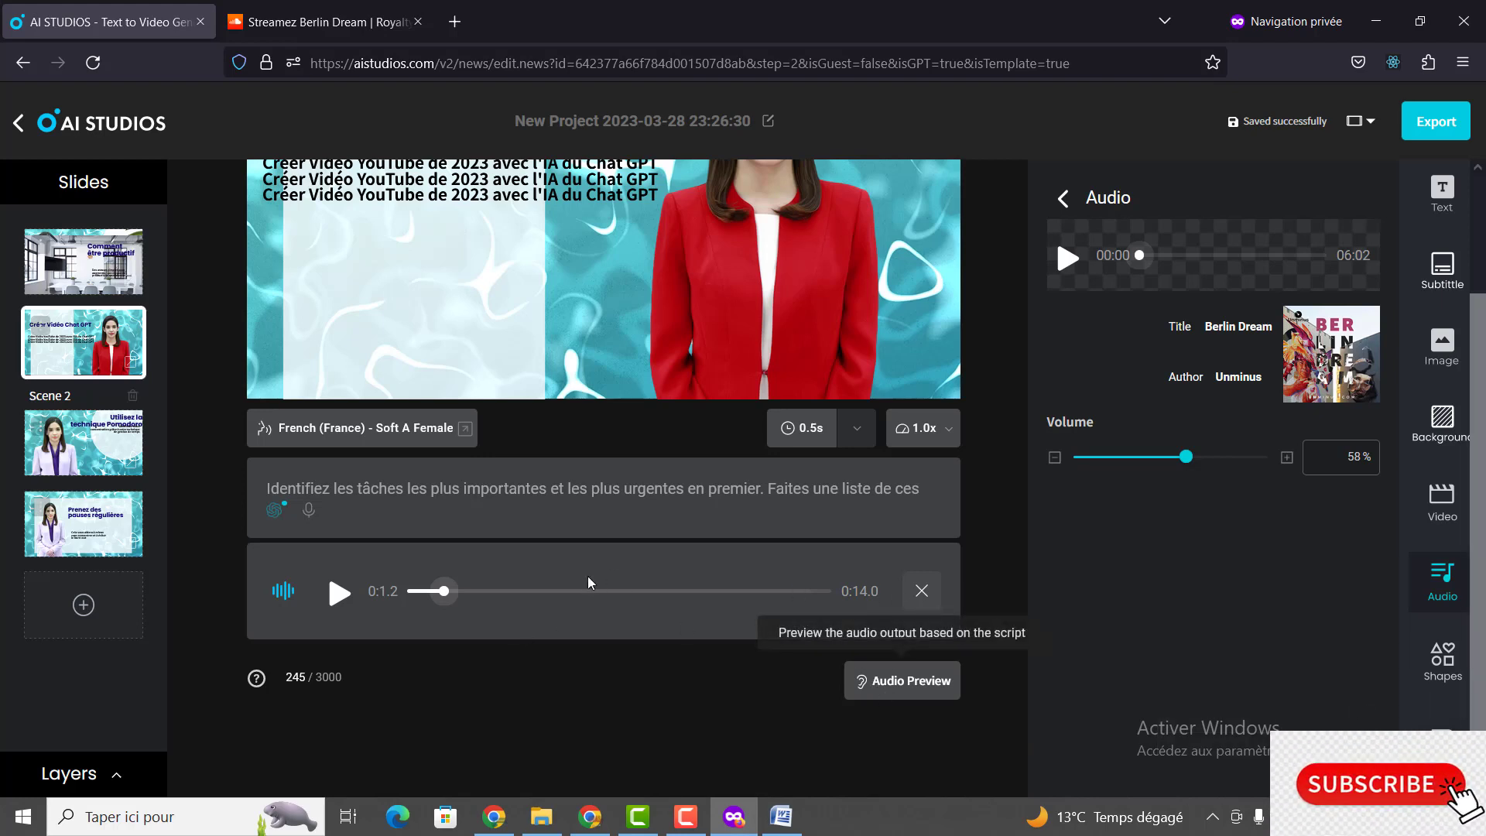
click(333, 594)
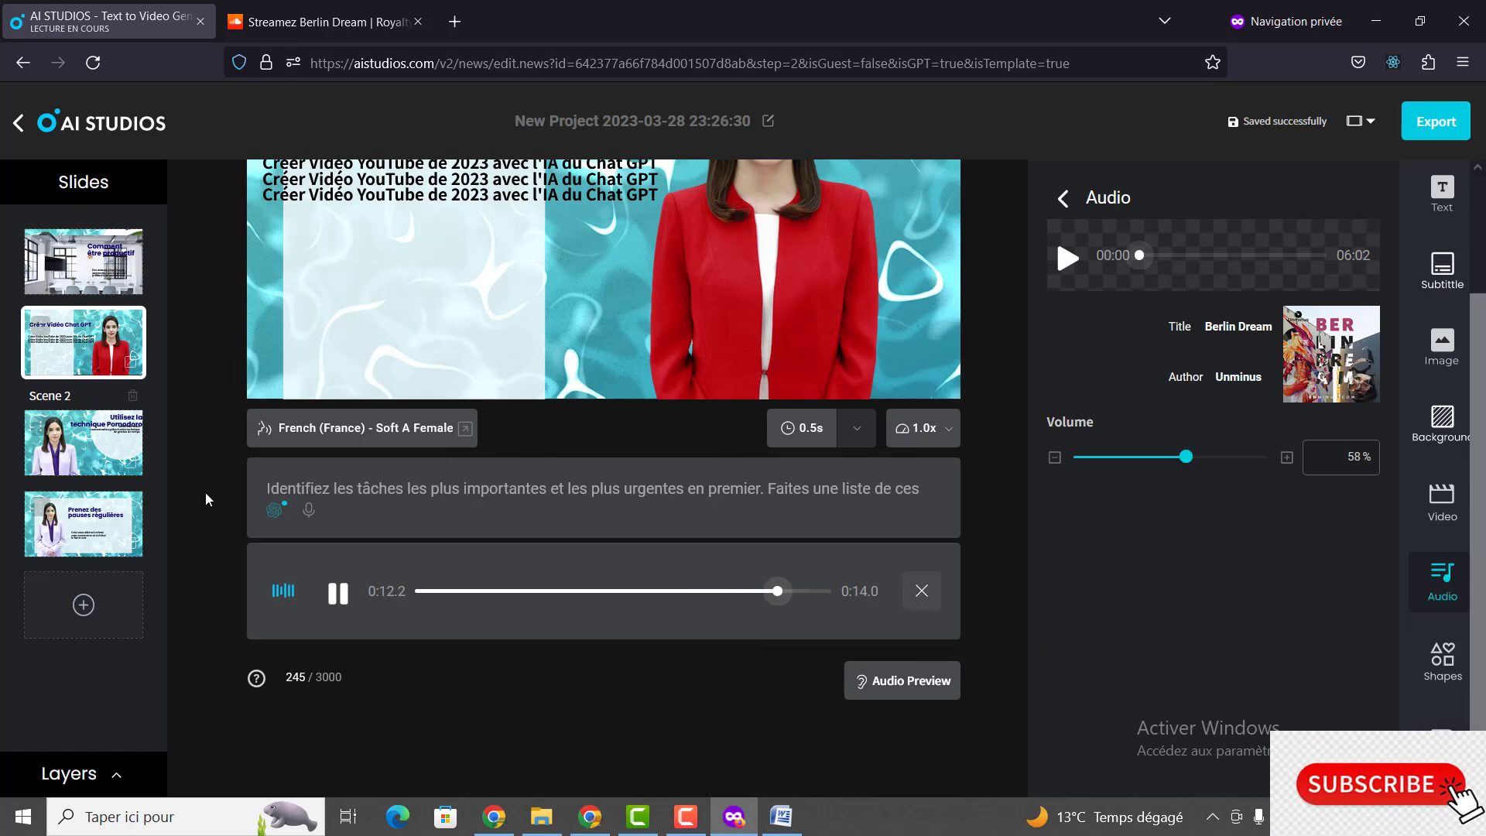
click(735, 819)
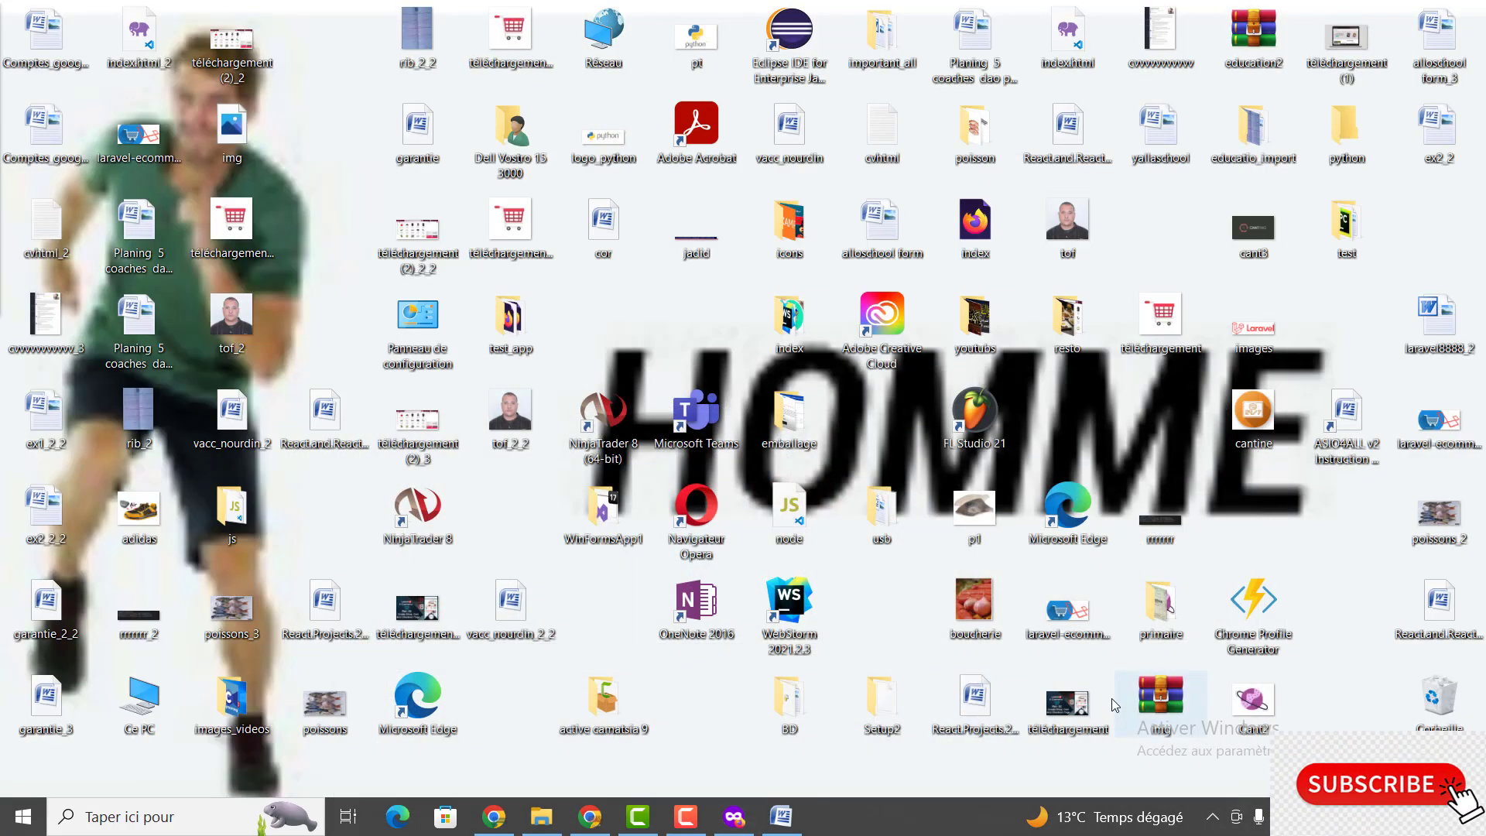
click(675, 822)
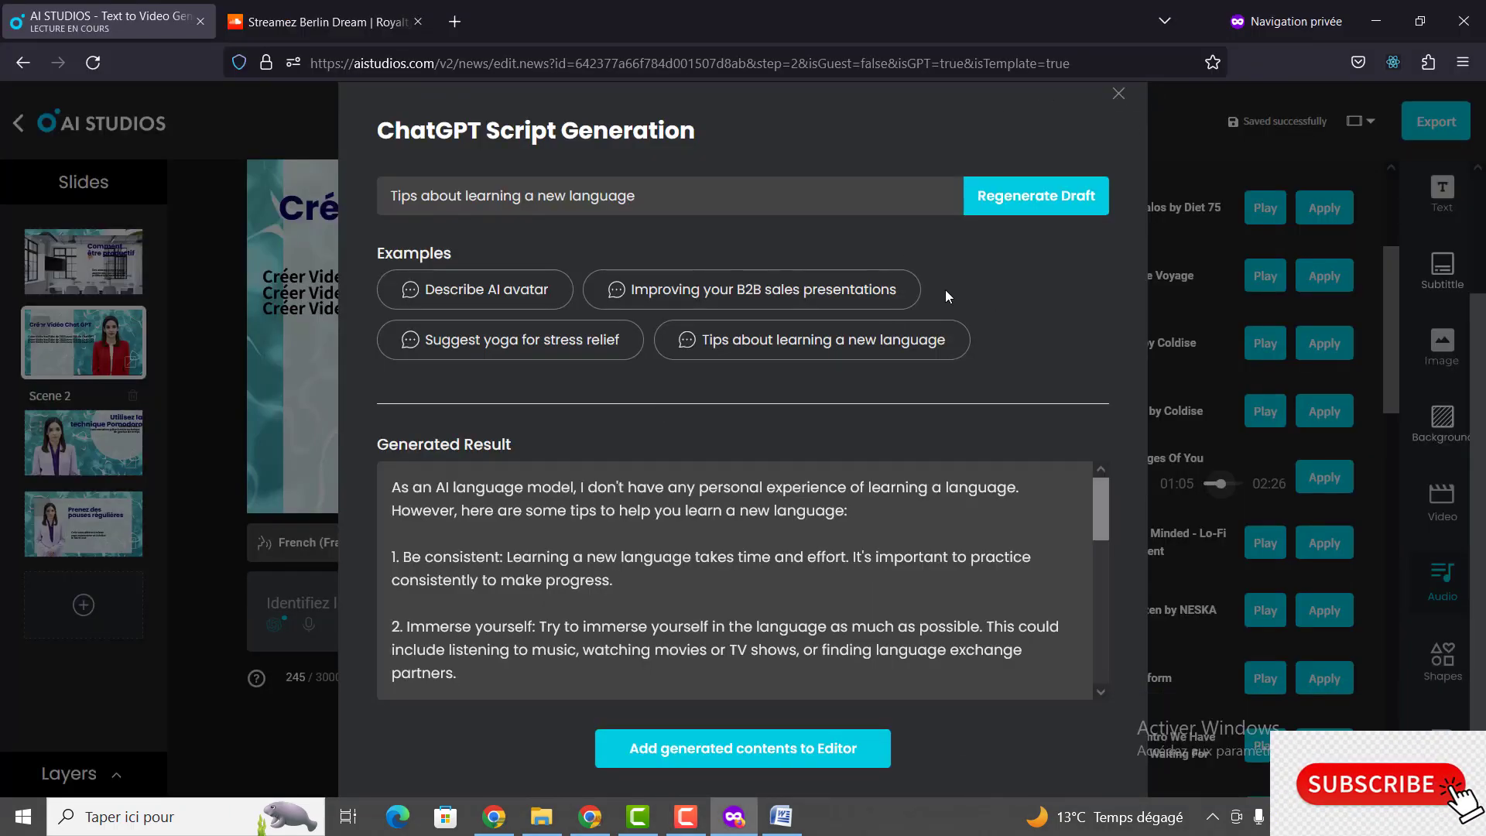
Step: Close the ChatGPT Script Generation dialog and preview the stock music track 5 Stages Of You
click(1119, 96)
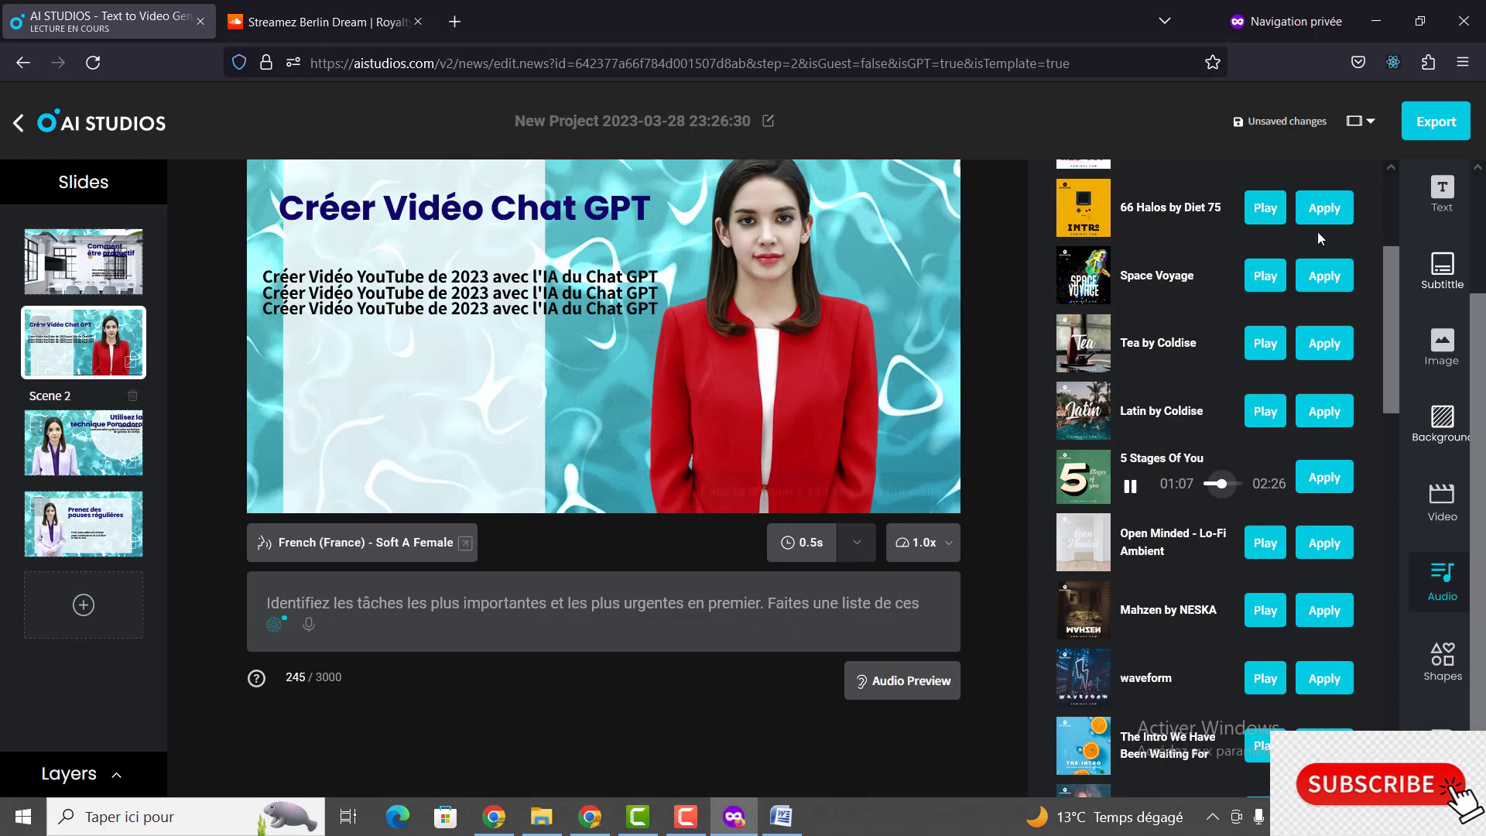
scroll(1288, 347, up, 3)
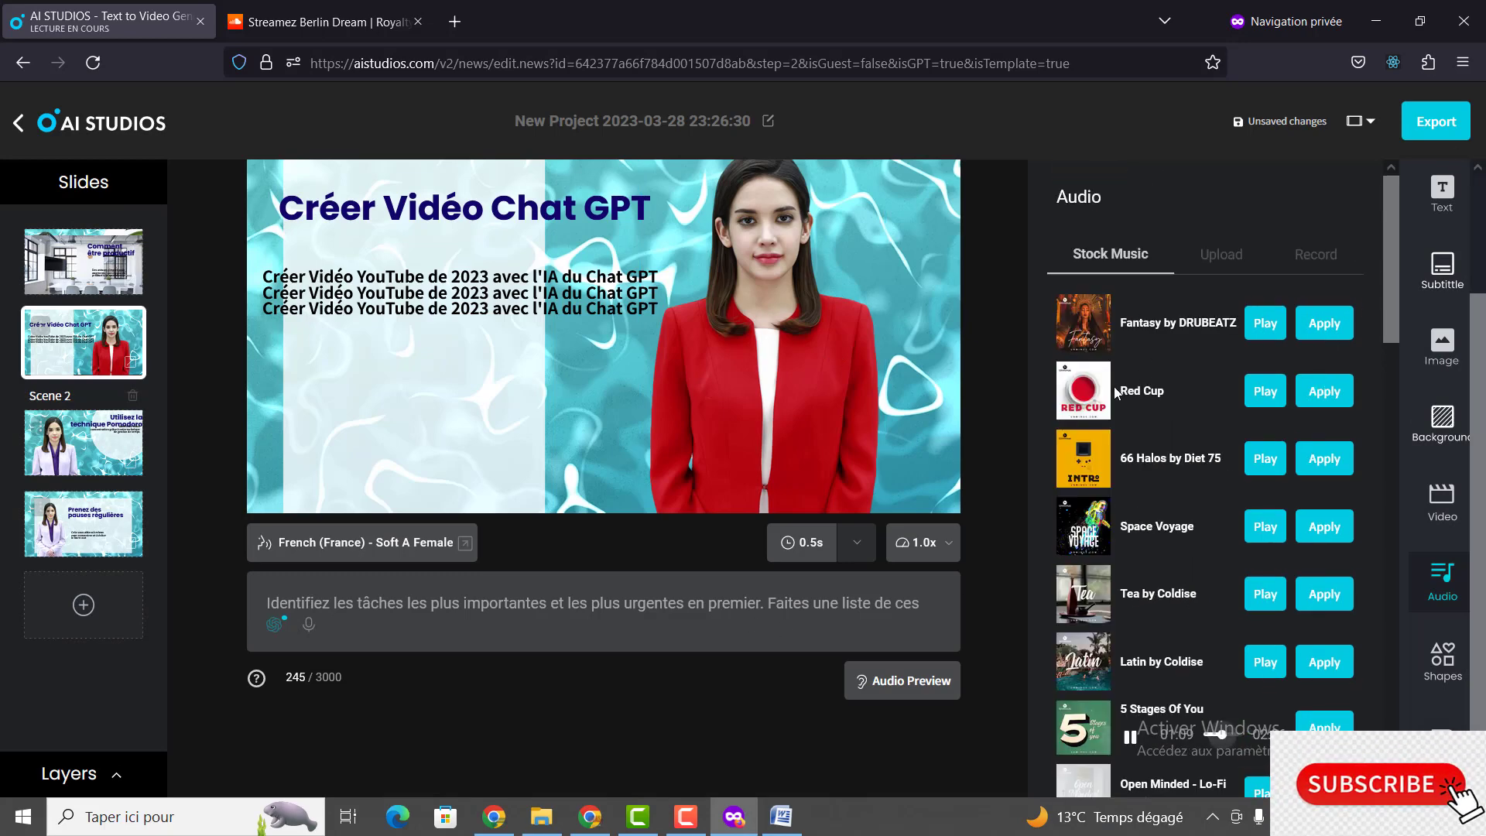
scroll(1228, 528, down, 1)
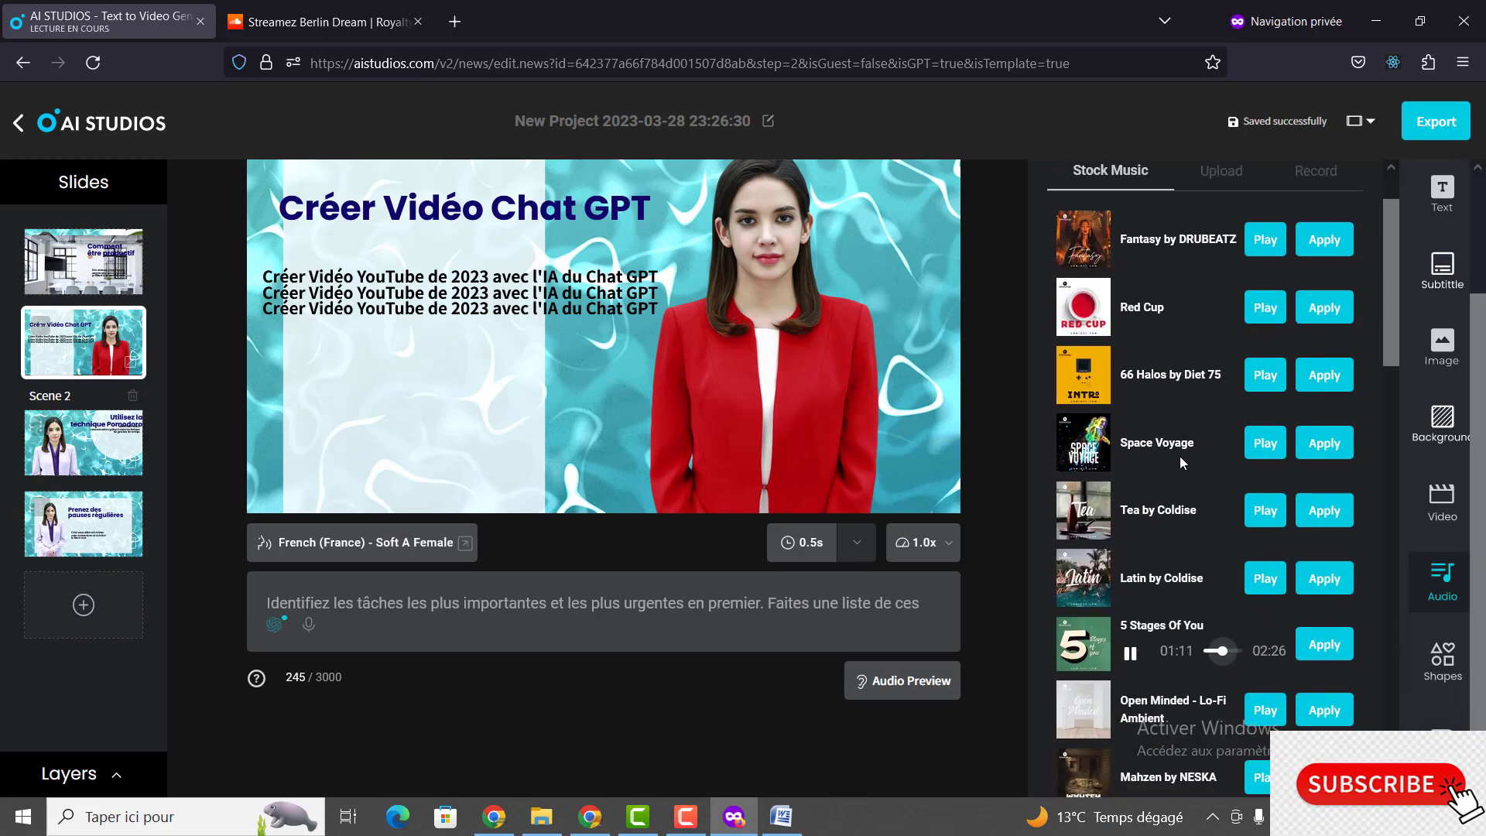
scroll(1181, 457, down, 2)
click(1131, 488)
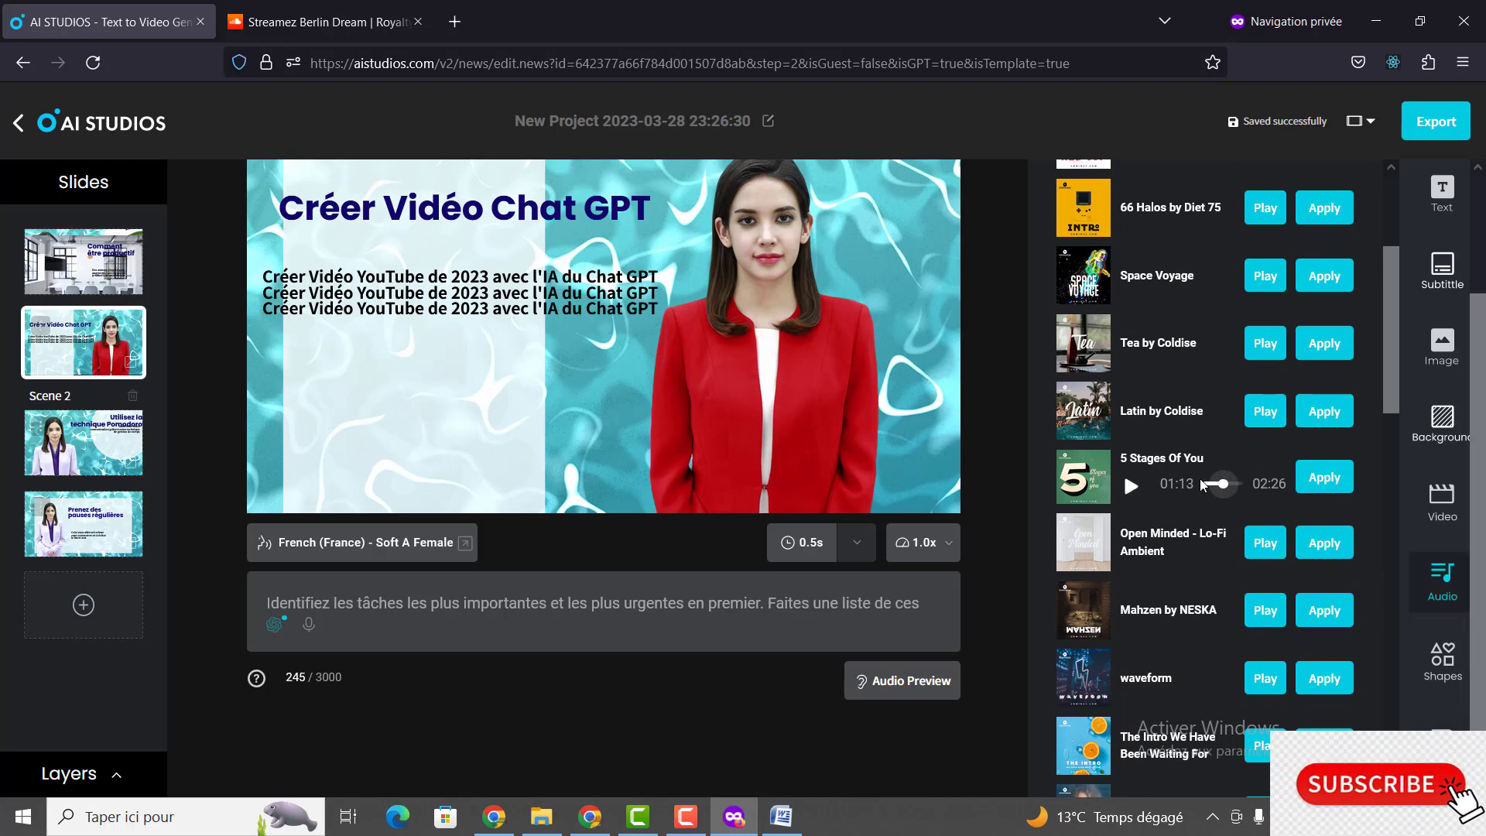
click(1132, 488)
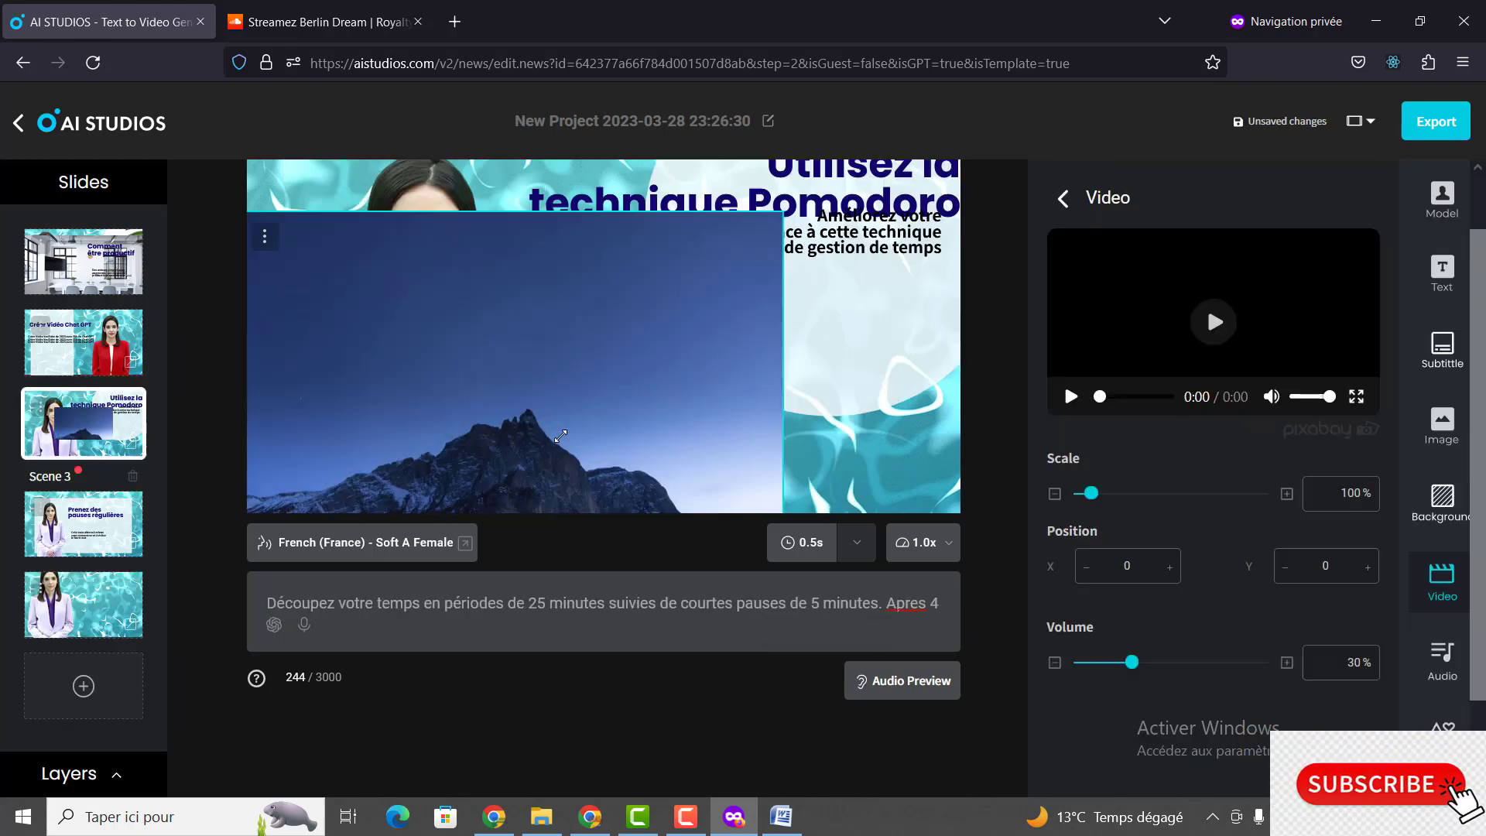
Step: Enlarge the mountain video in scene 3 to 206% at position 0, 0 so it covers the slide, and start its preview
drag(734, 437, 844, 410)
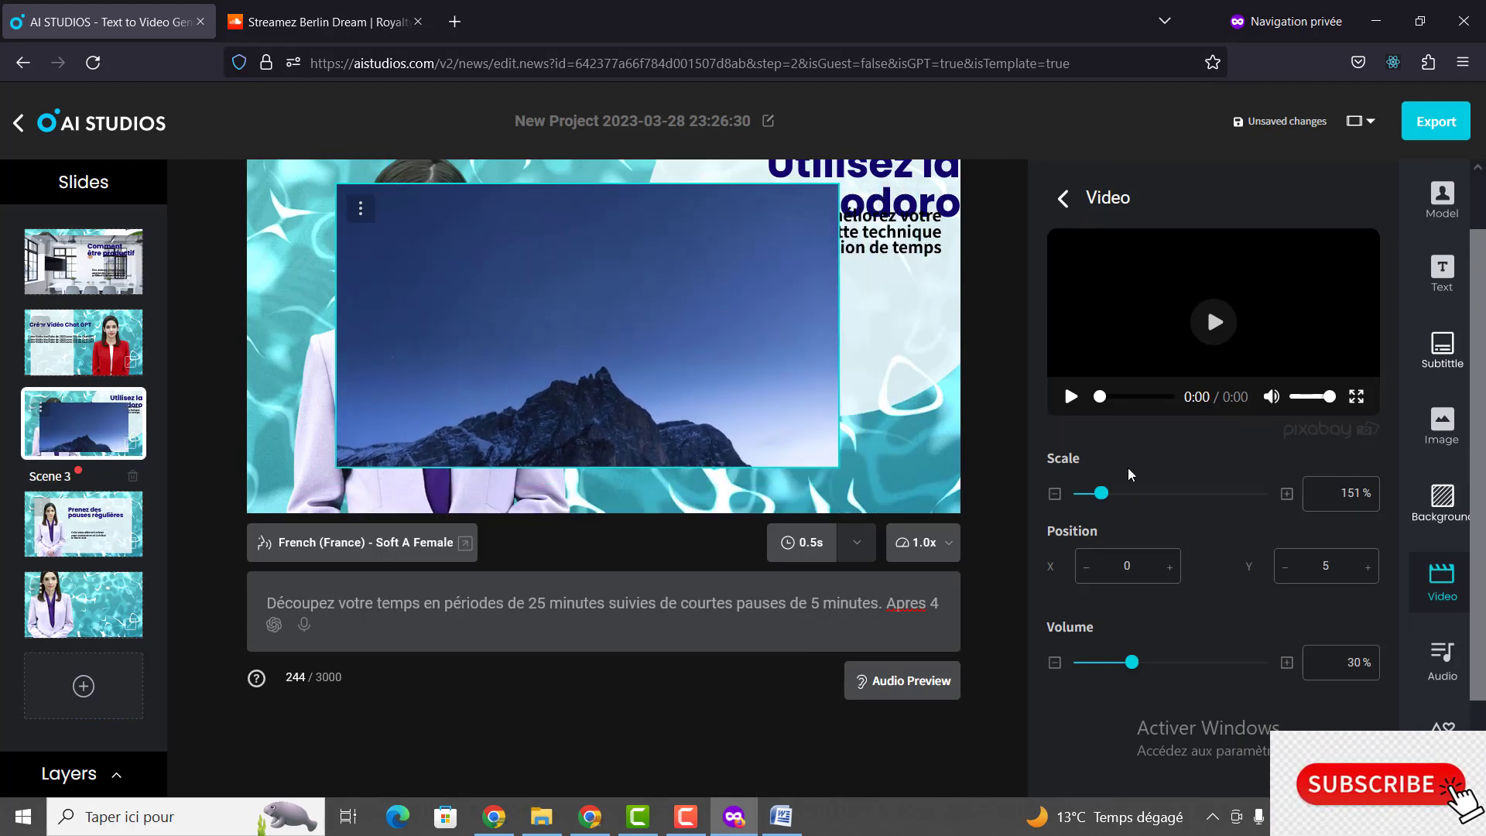
drag(1101, 493, 1106, 493)
drag(624, 318, 576, 281)
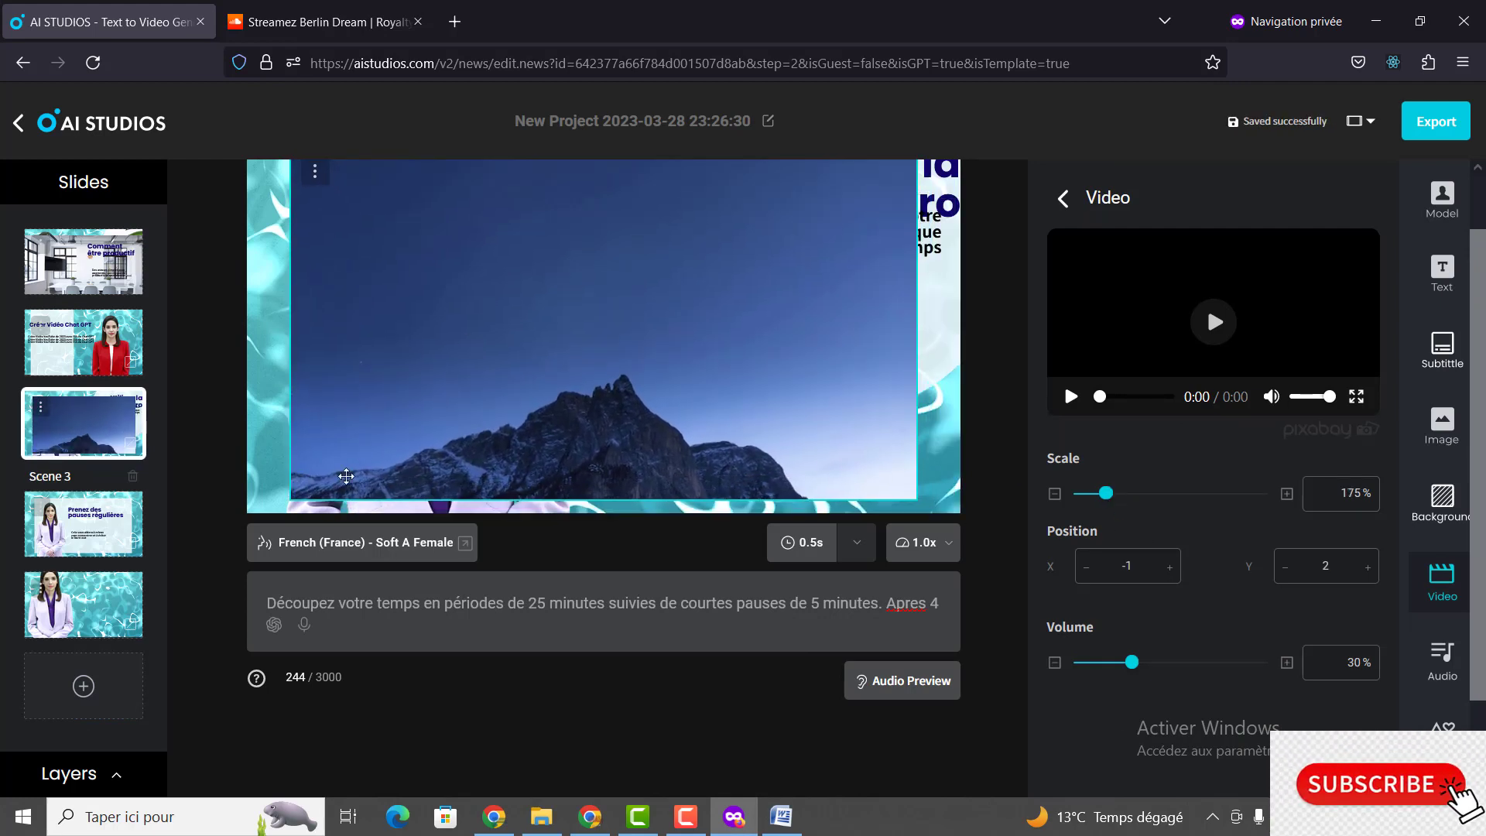
drag(292, 497, 193, 508)
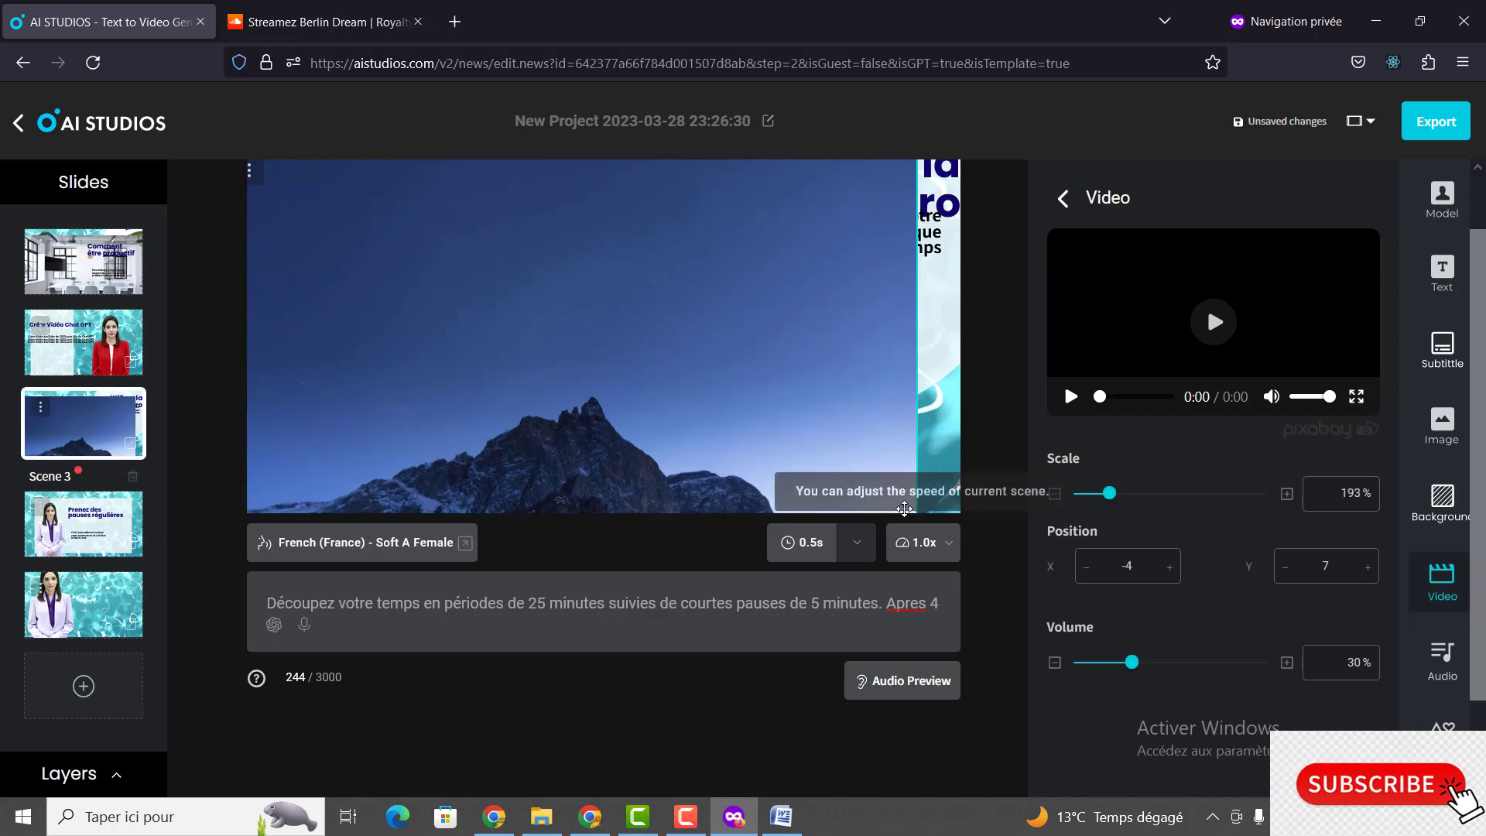
drag(916, 494, 962, 515)
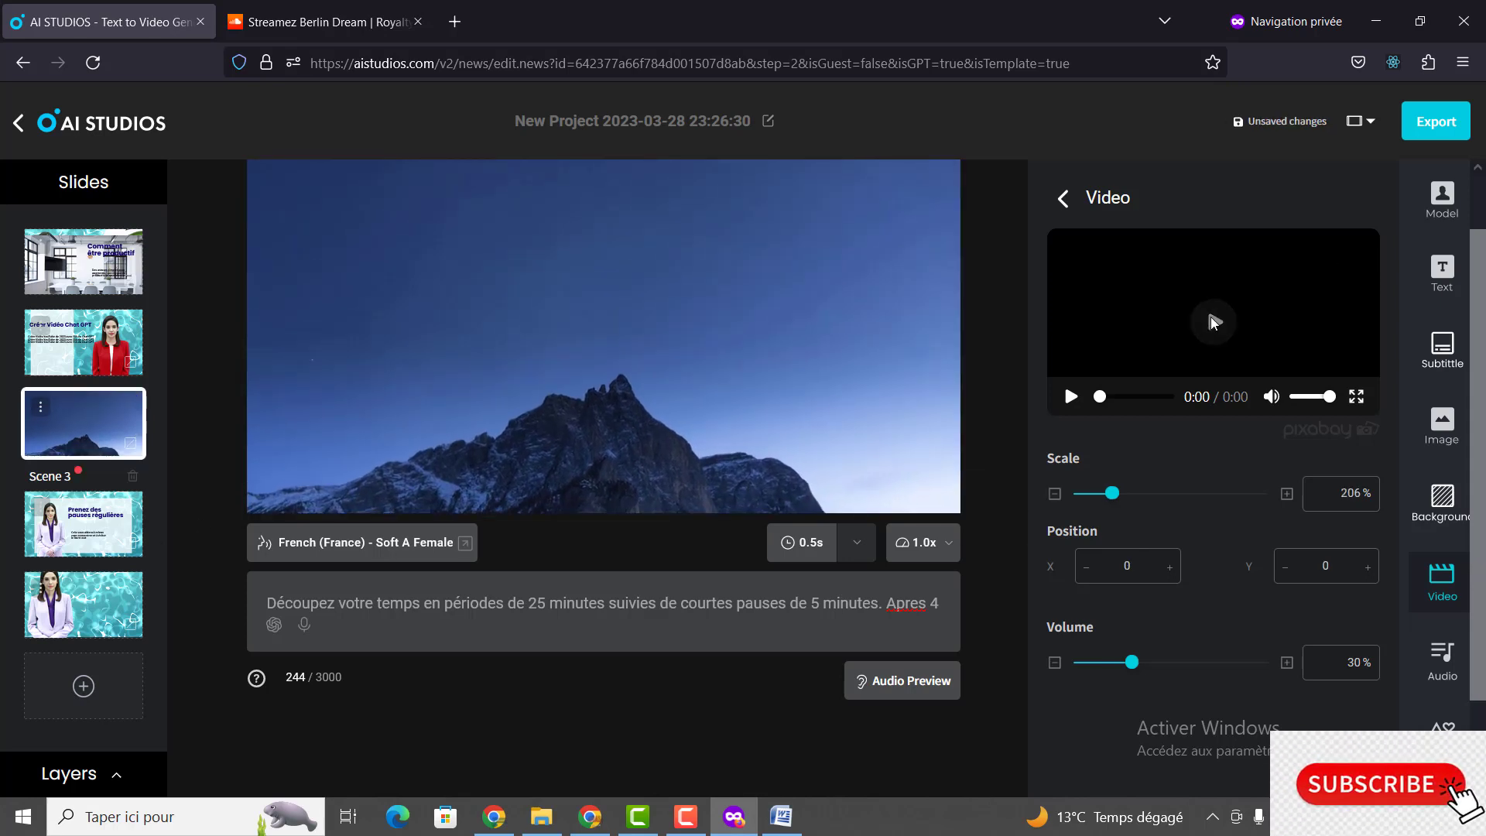
click(1212, 322)
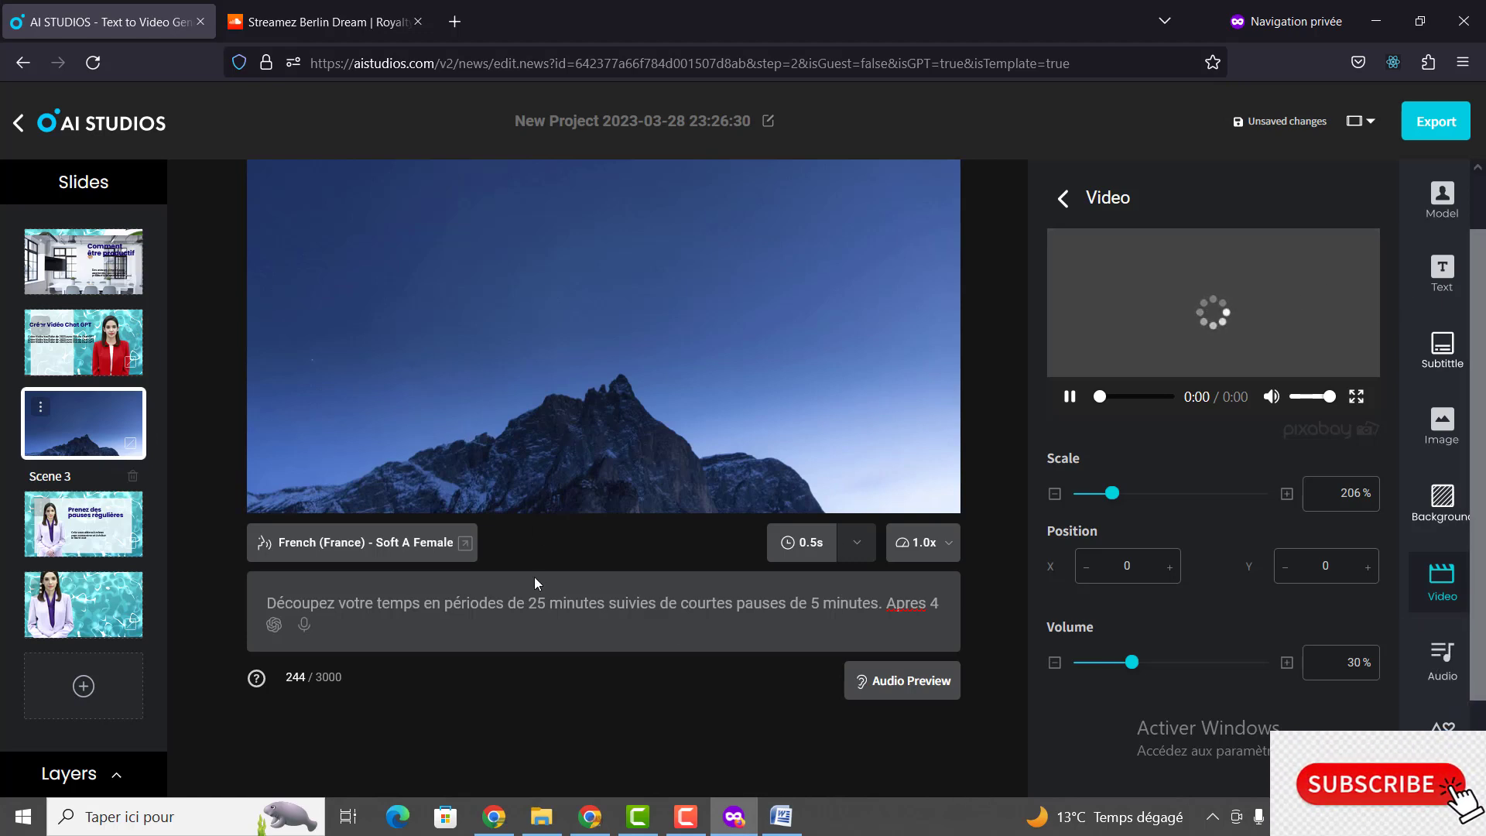
Step: Preview the stock music tracks Space Voyage and Tea by Coldise for scene 3
click(1442, 658)
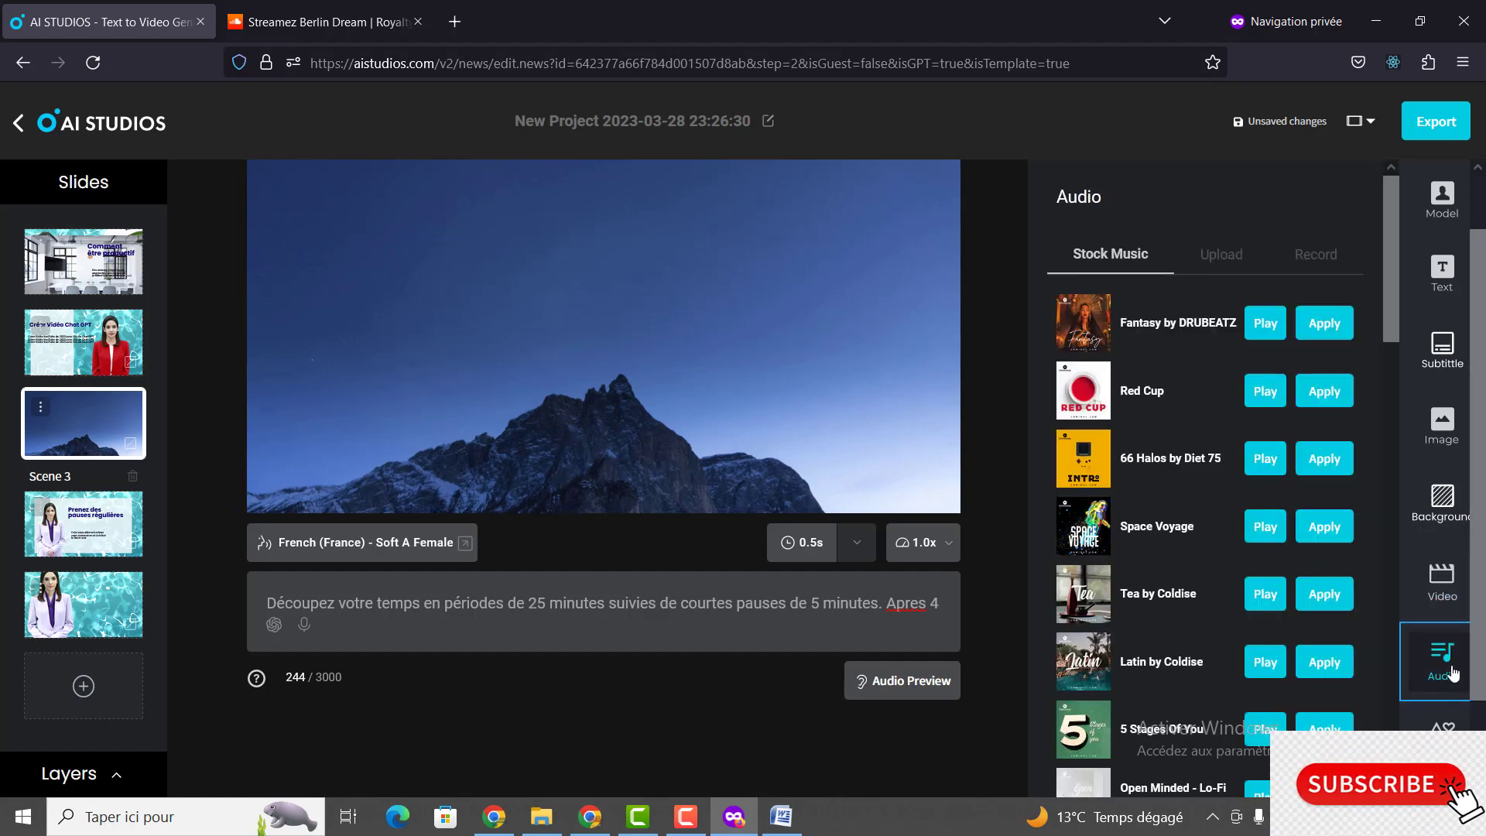
click(1261, 529)
click(1132, 538)
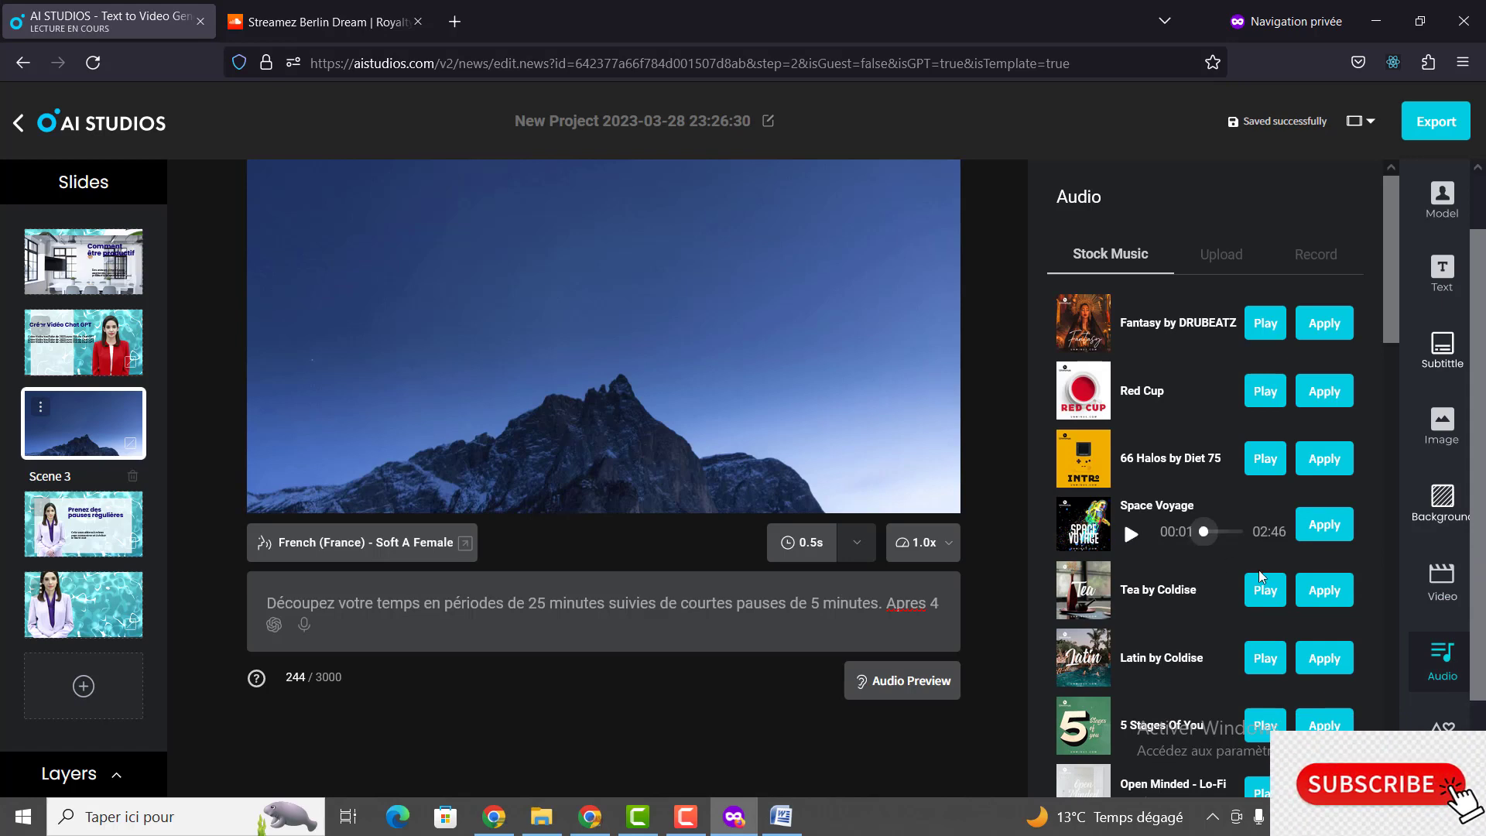
click(1270, 591)
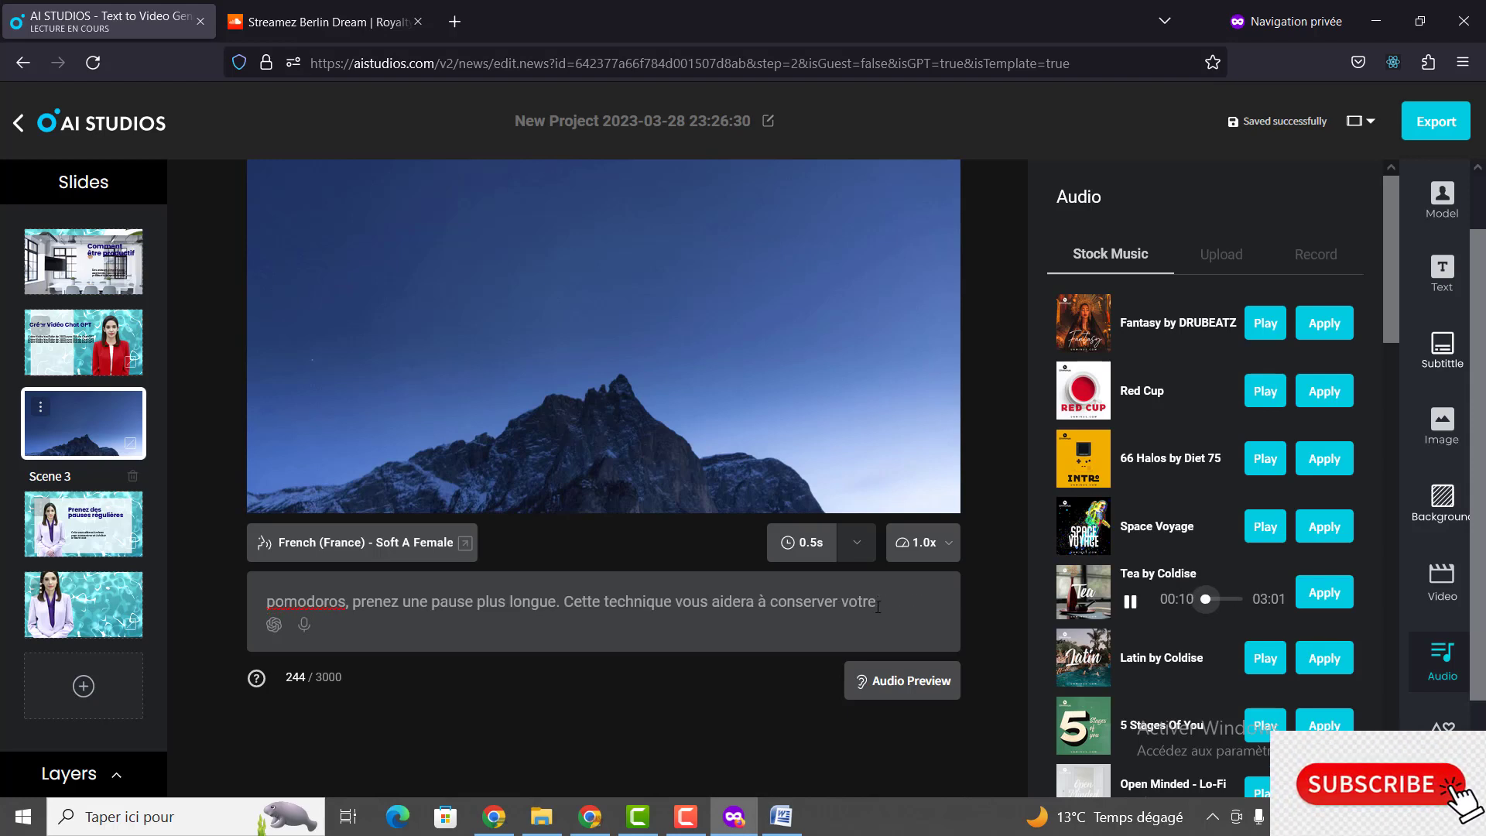
Step: Read through the rest of the scene 3 script and apply the stock music track Tea by Coldise to the scene
scroll(878, 606, down, 1)
scroll(877, 609, down, 1)
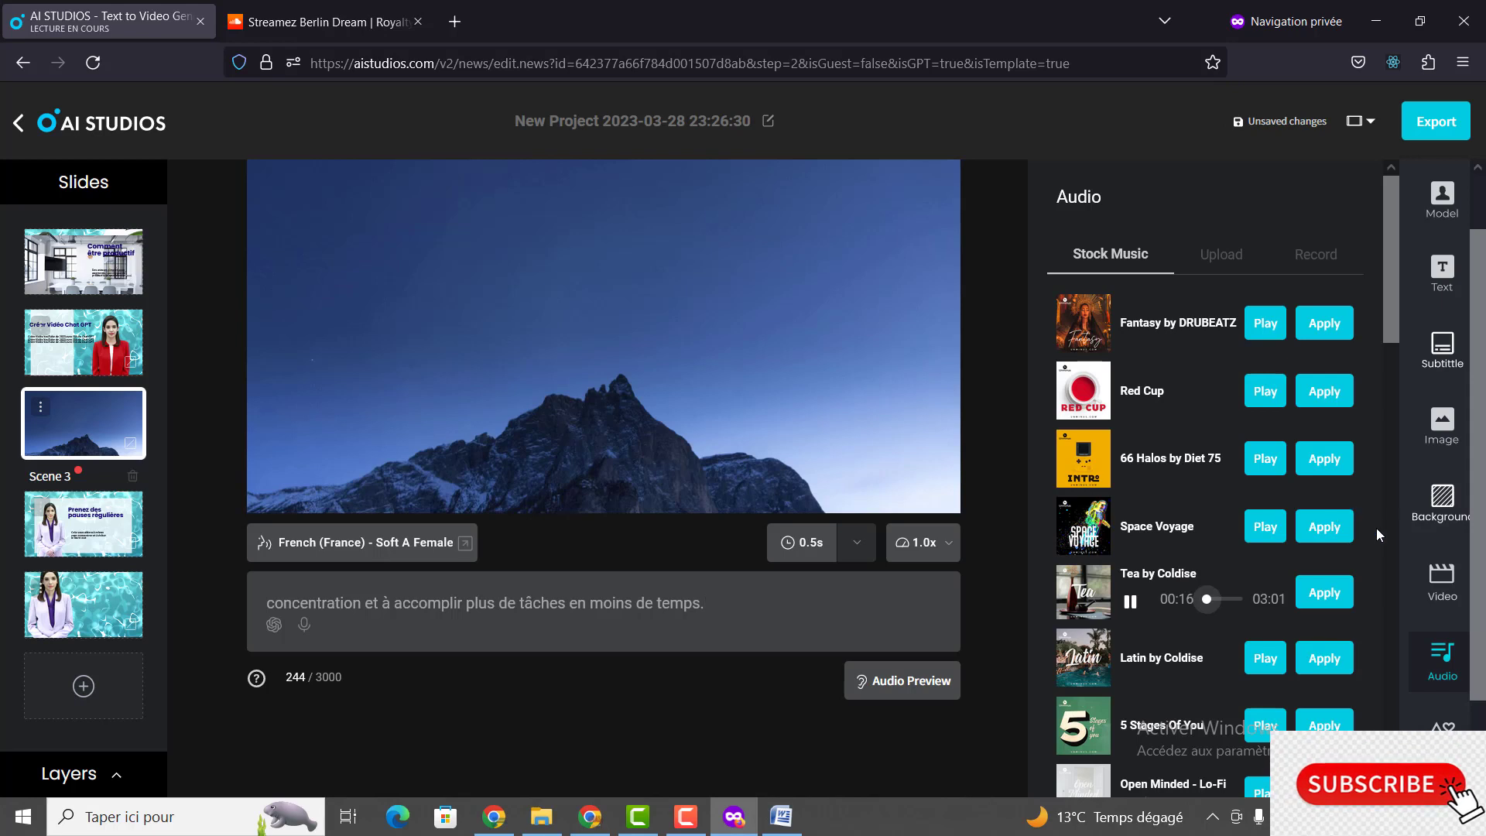
click(1325, 593)
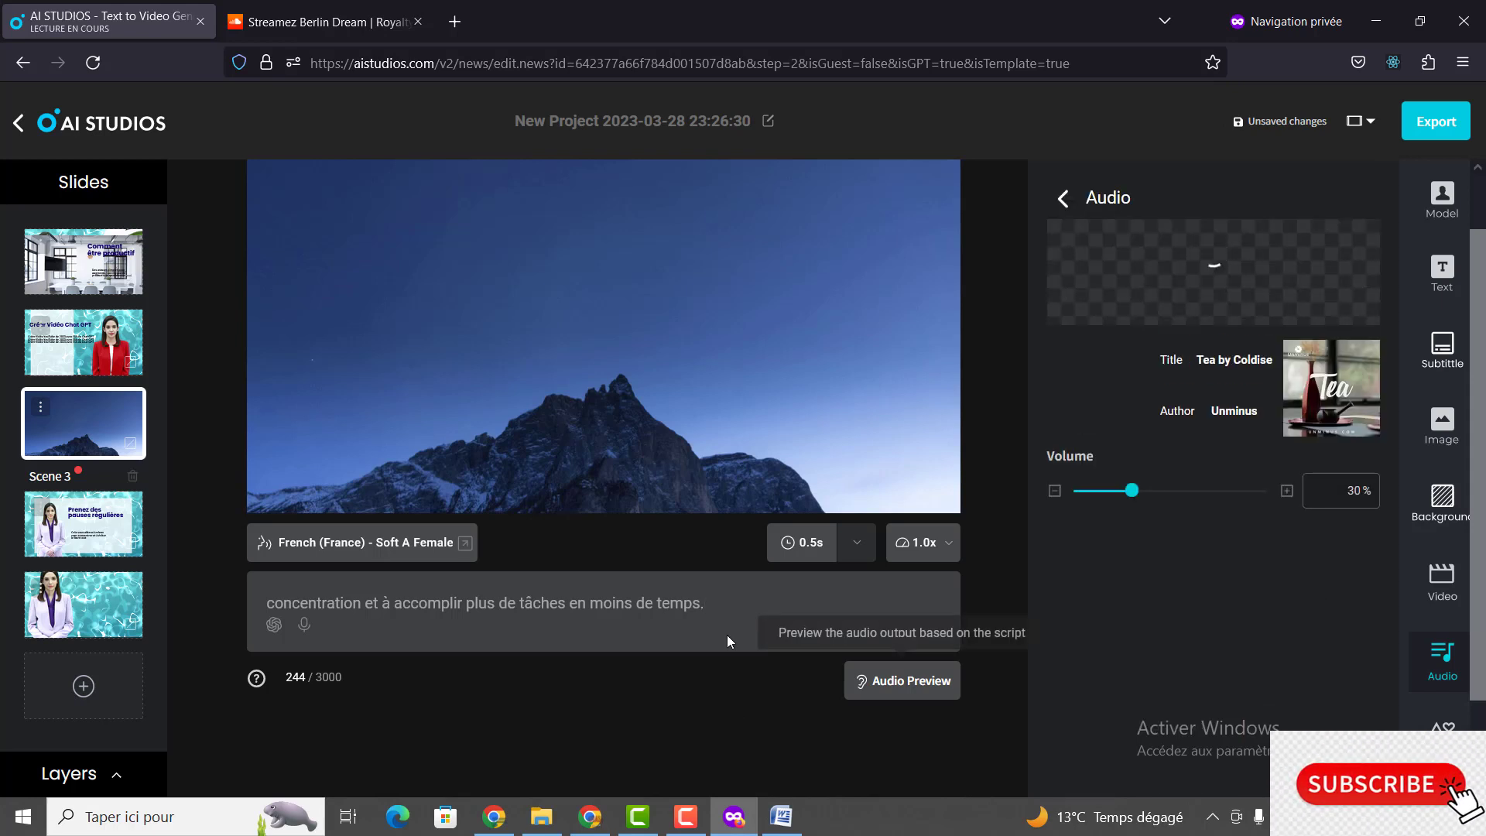
Step: Generate the audio preview of the scene 3 script and listen to it while following the script text
click(894, 690)
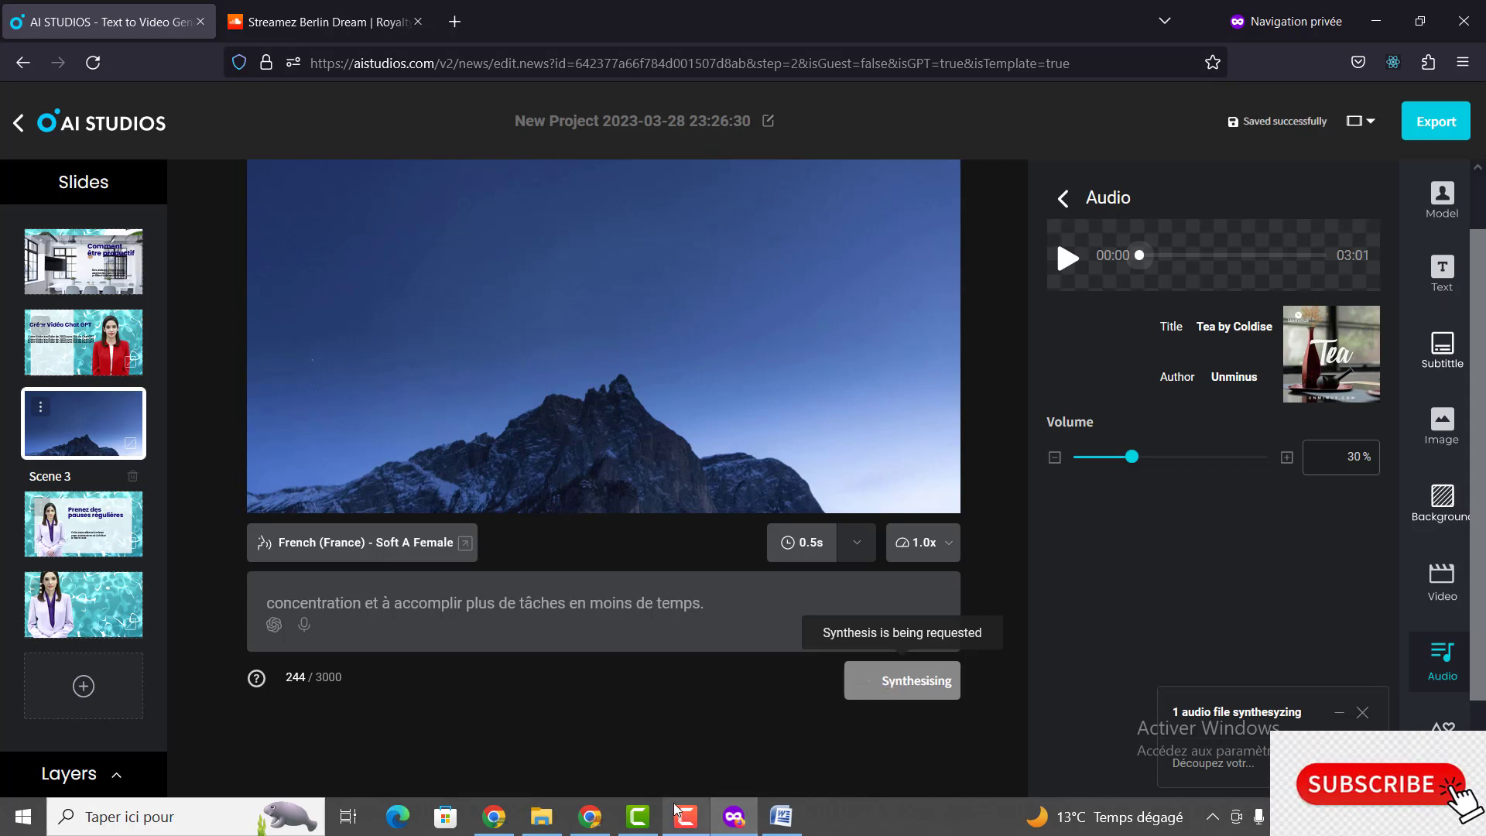
mouse_move(670, 798)
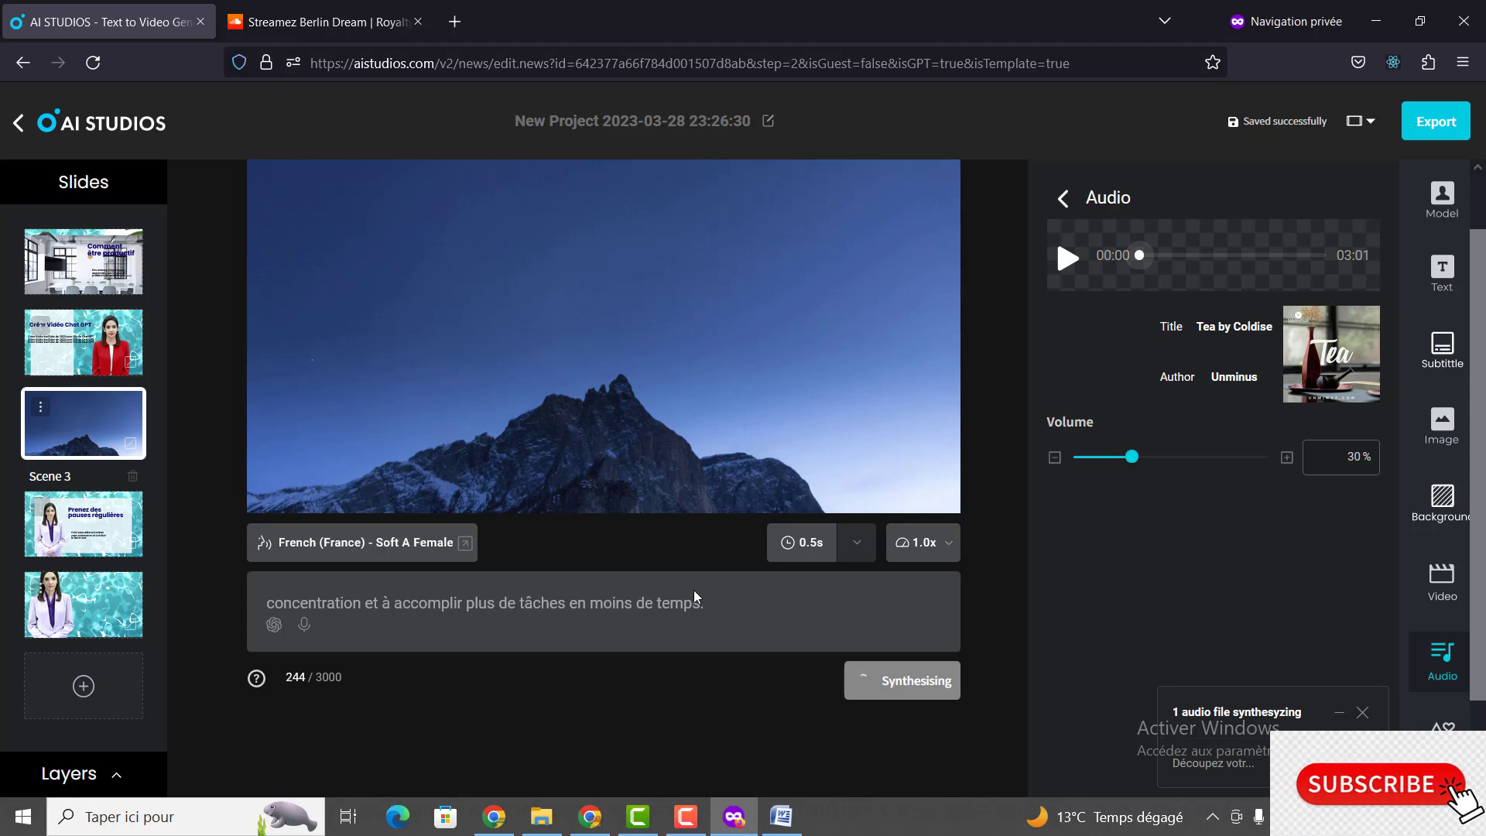
scroll(701, 602, up, 2)
scroll(700, 603, up, 1)
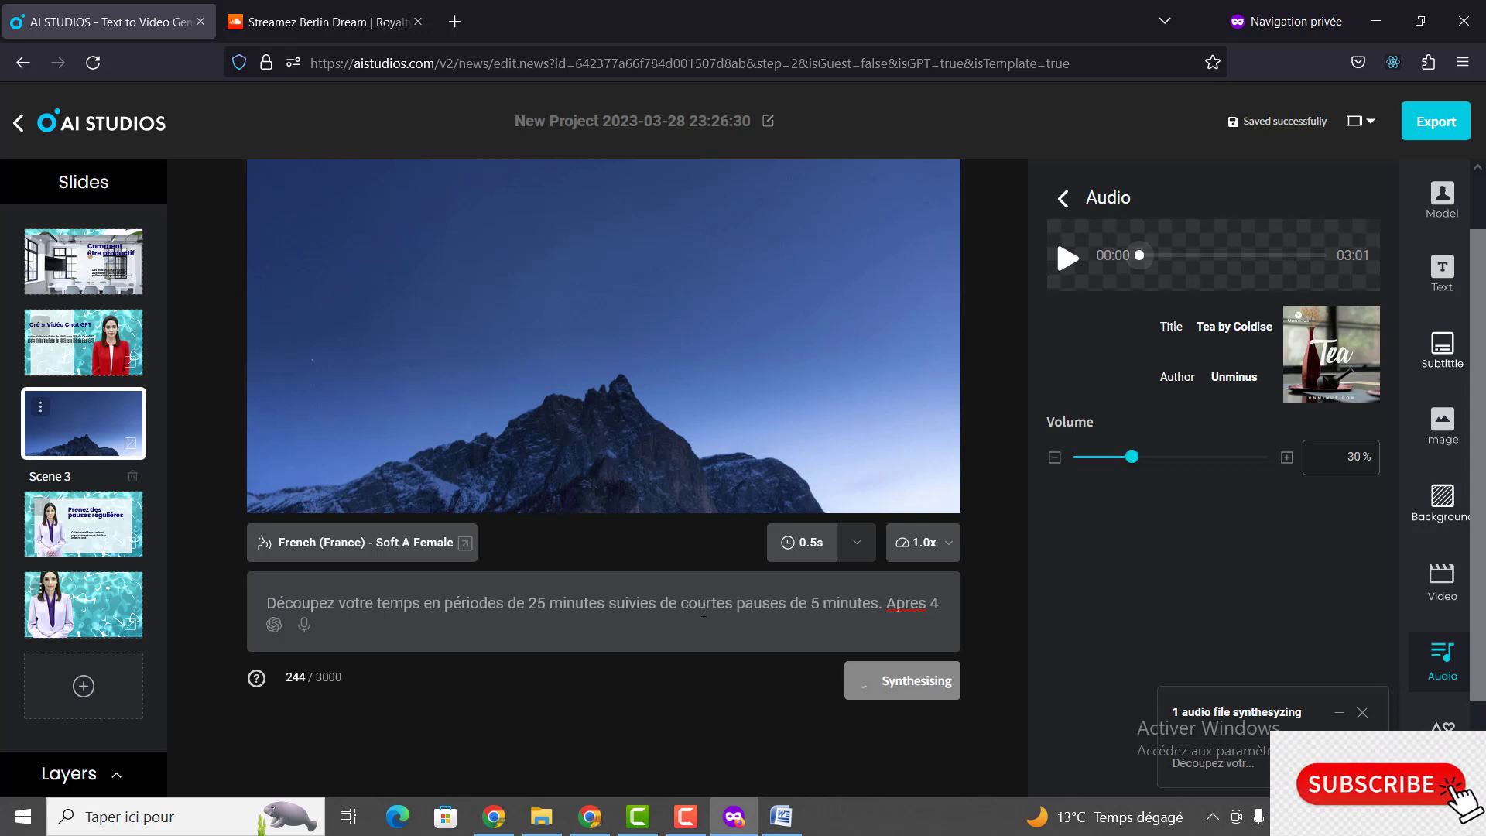
scroll(807, 615, down, 3)
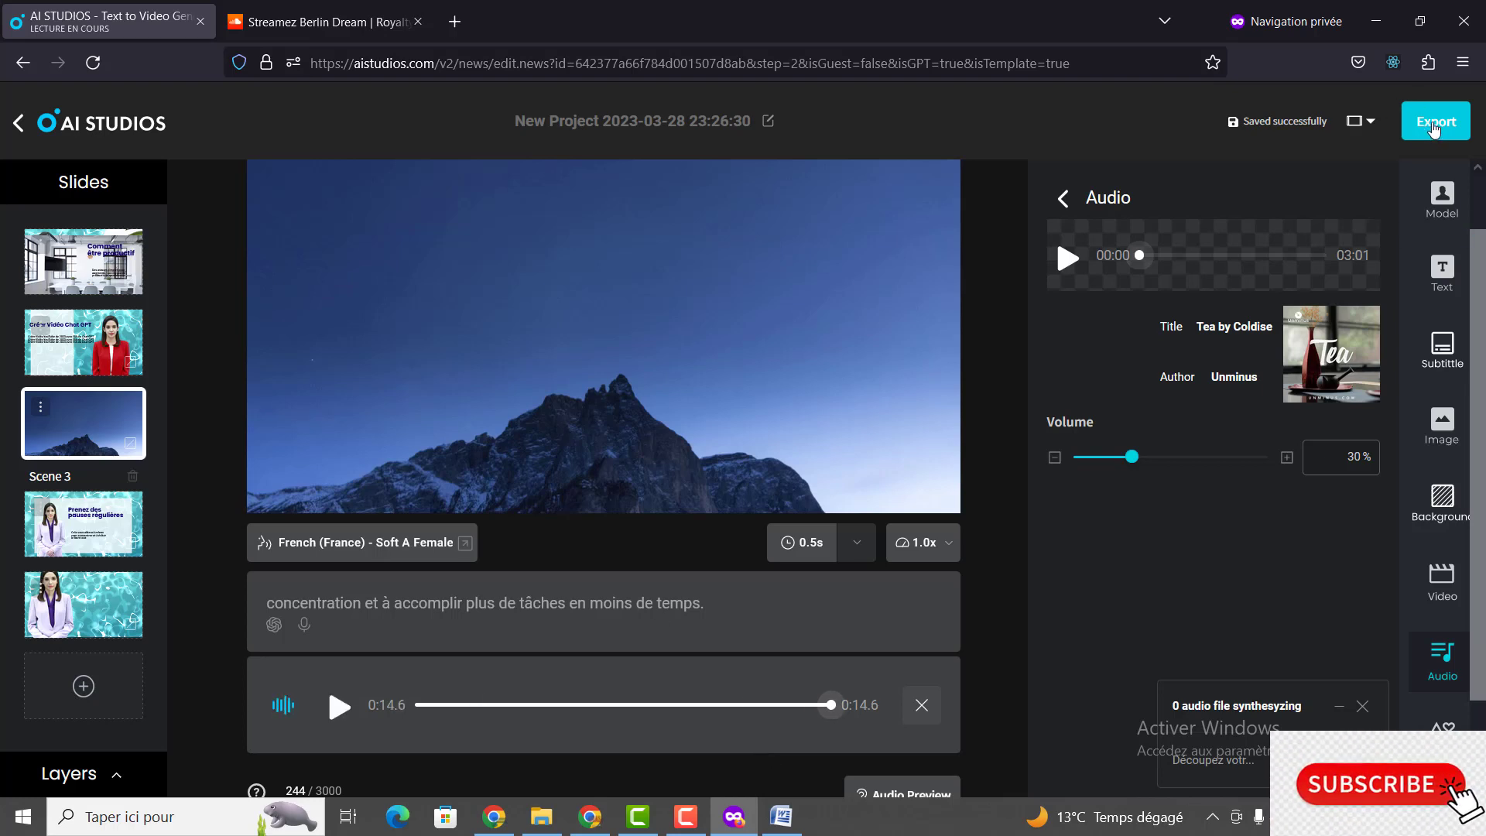
Step: Try to export the project as a video file in MP4 format
click(1435, 124)
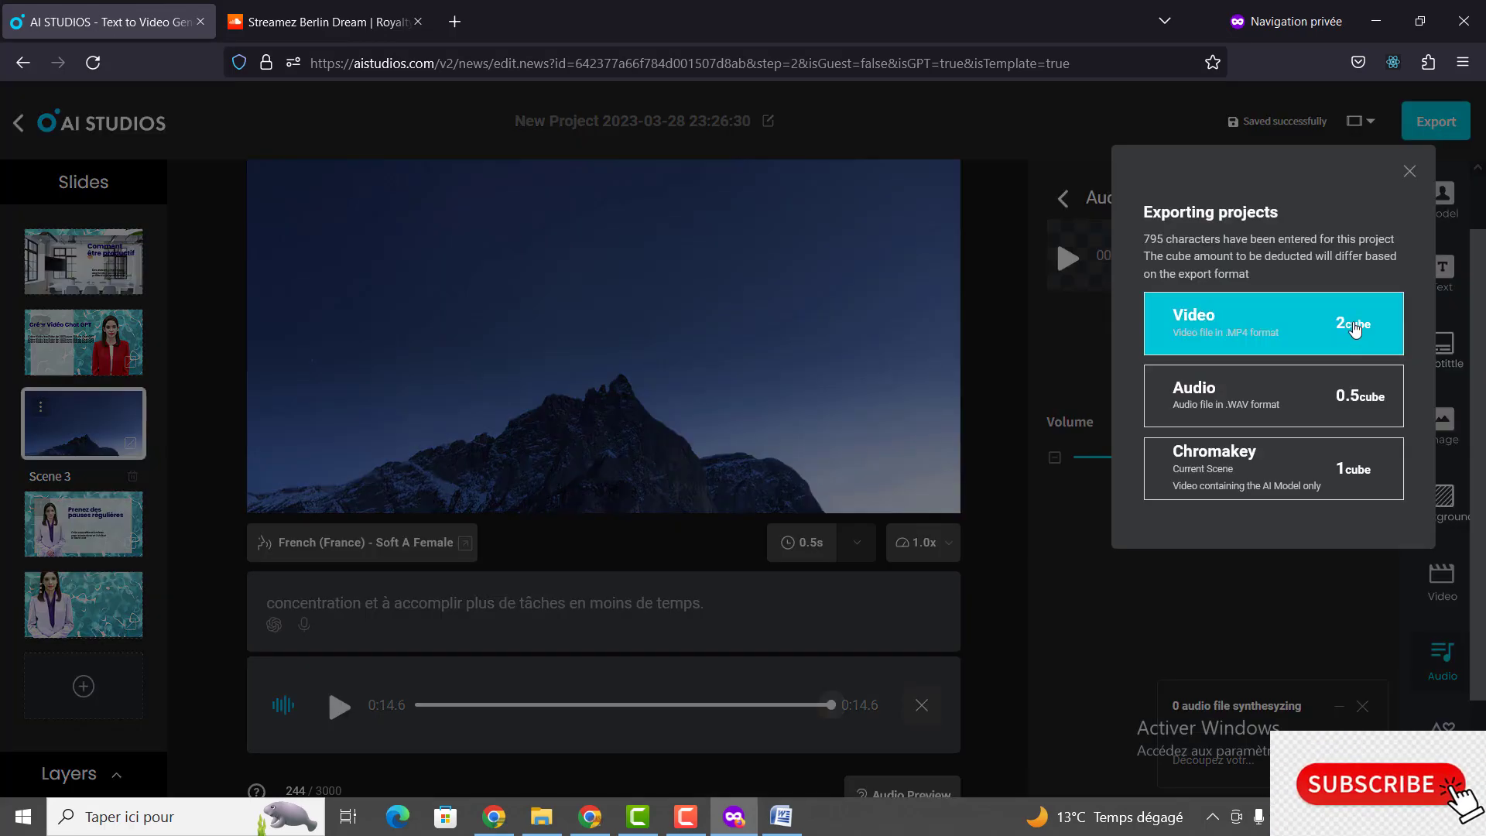
click(1354, 327)
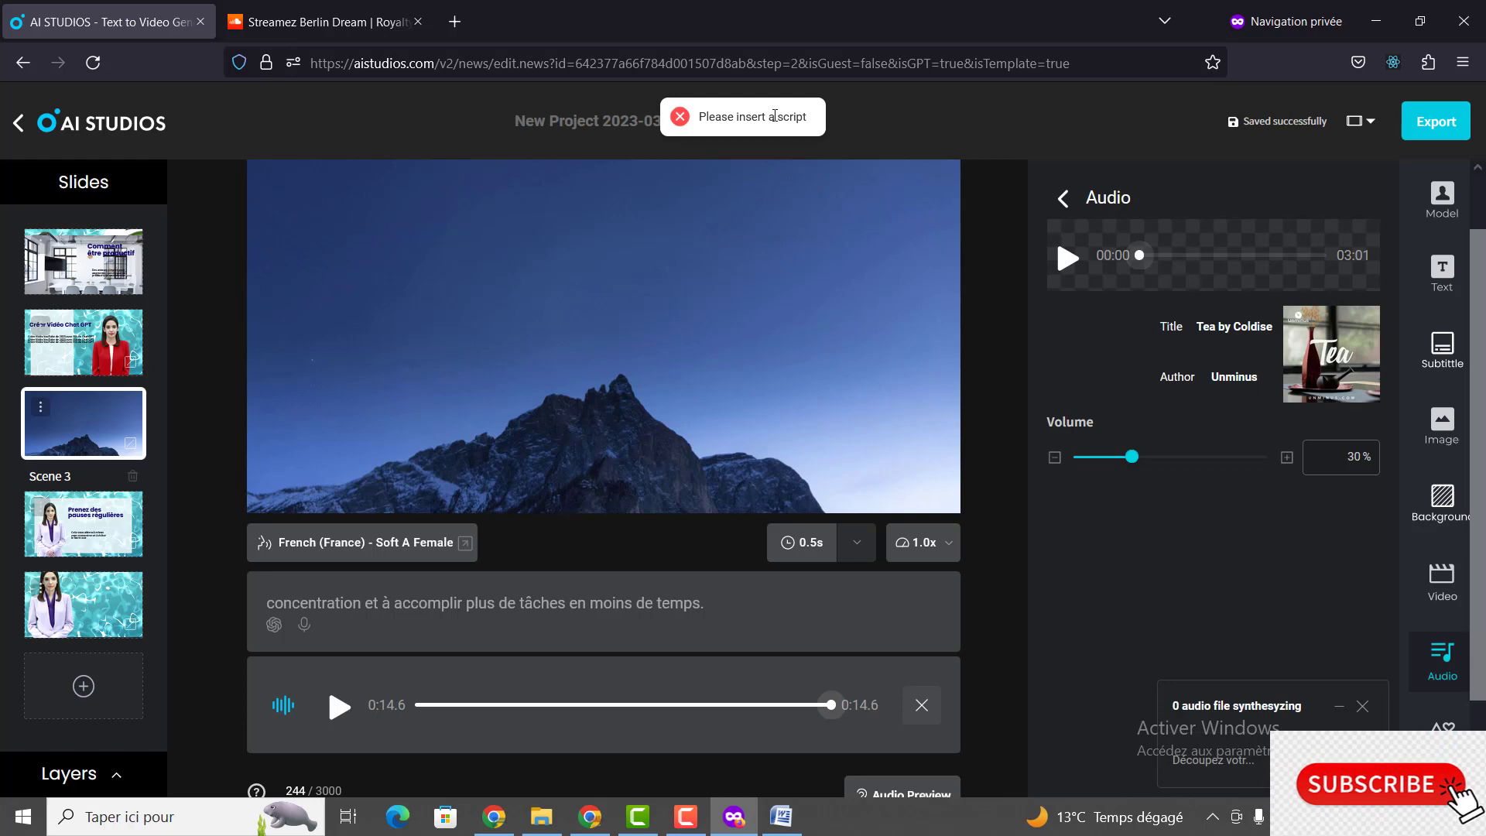
click(786, 586)
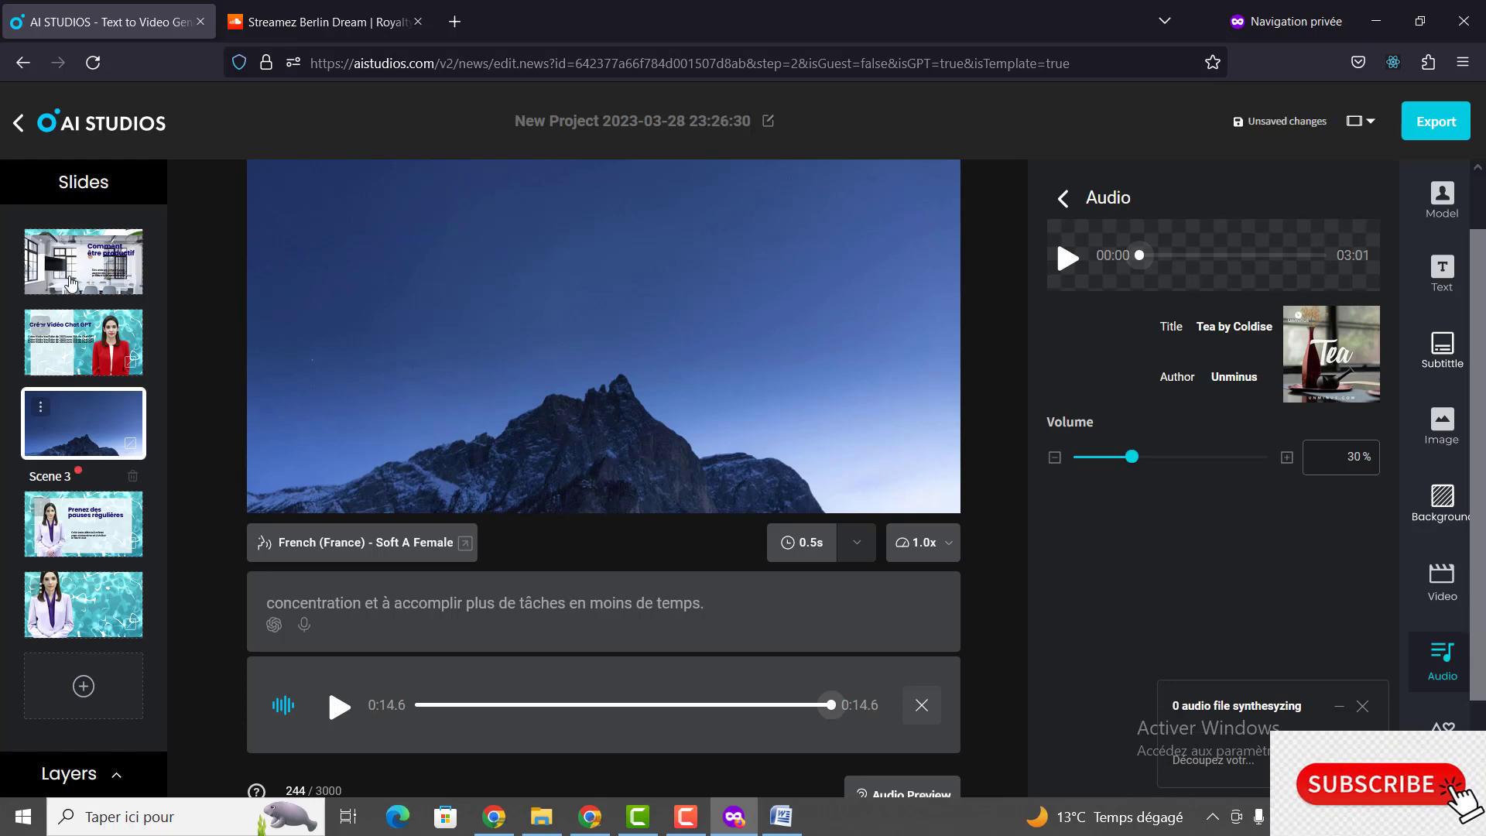
Step: Return to scene 1 and bring up the project's export format options
click(74, 283)
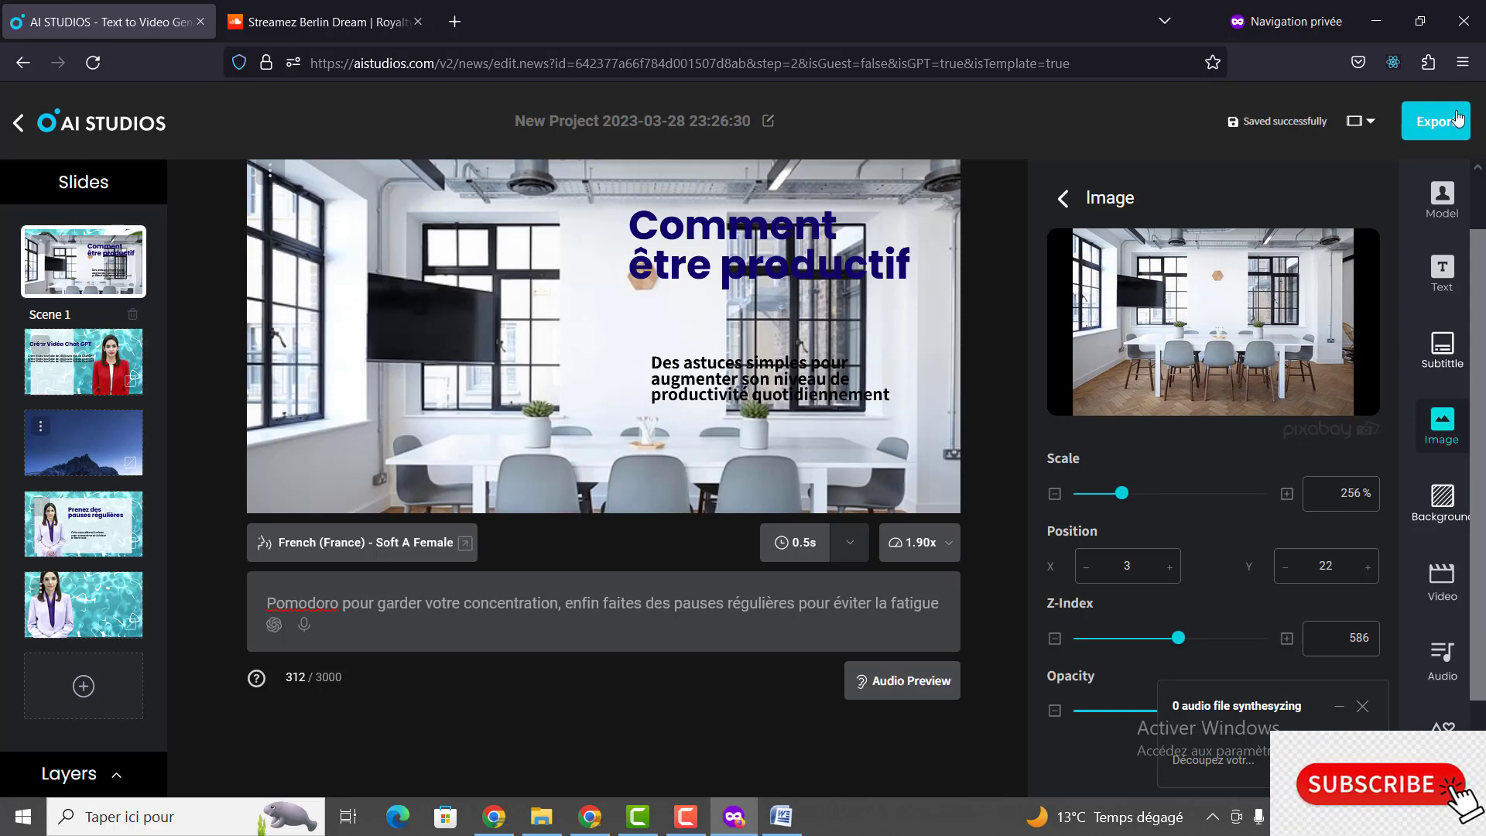
click(1438, 122)
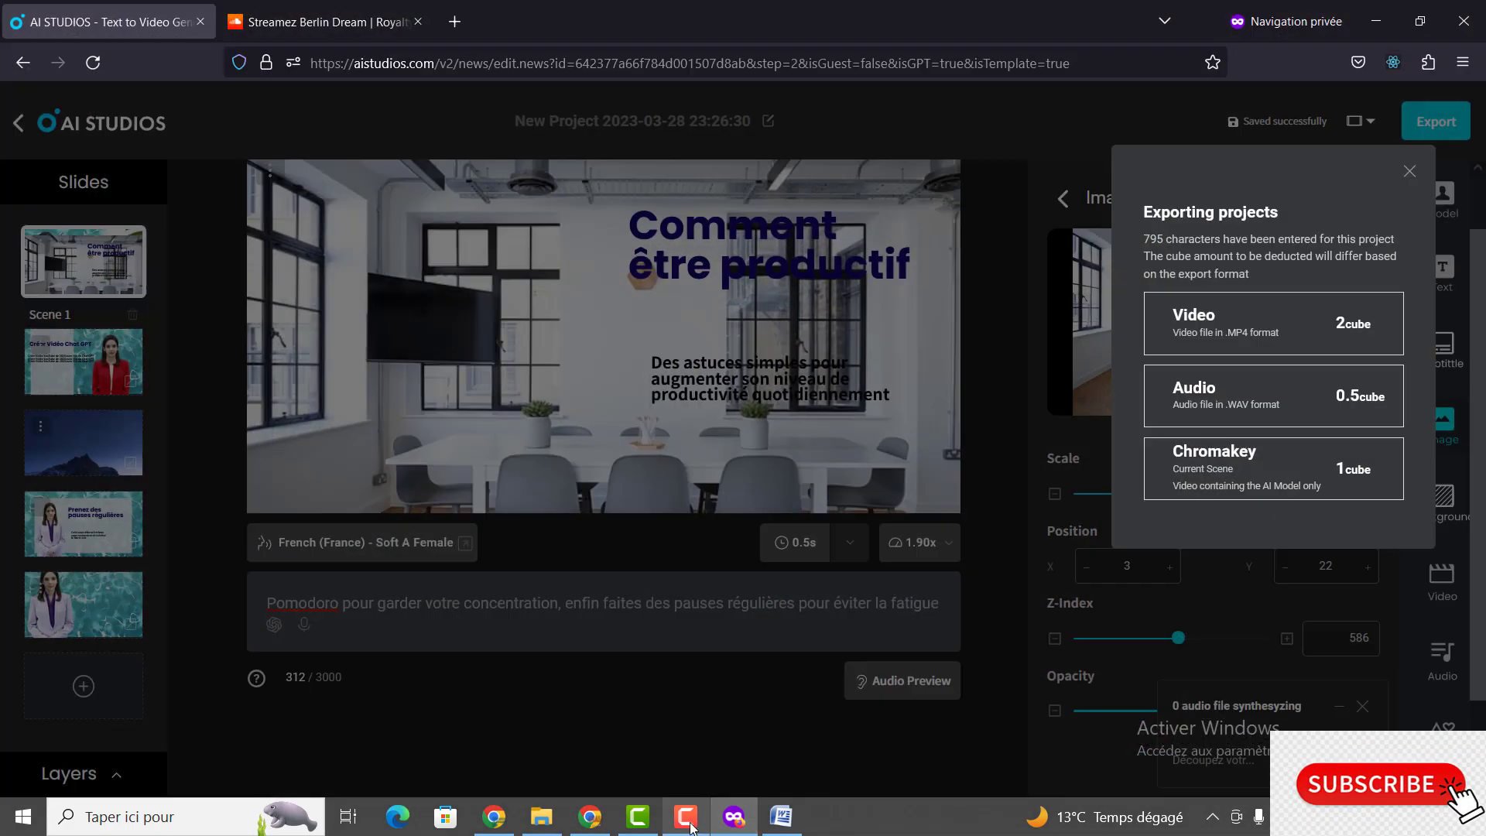
click(685, 817)
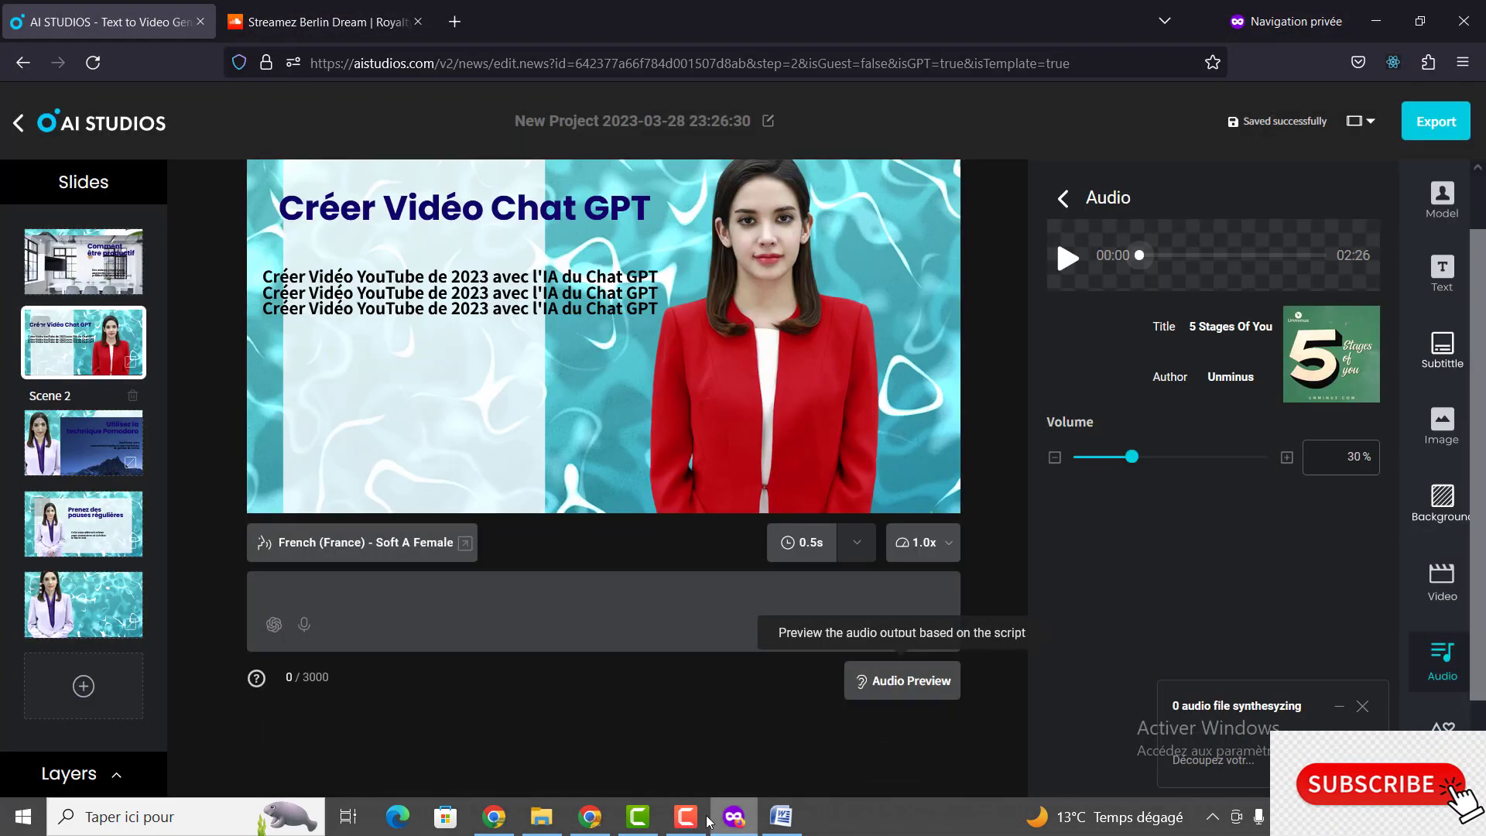
click(688, 827)
click(687, 827)
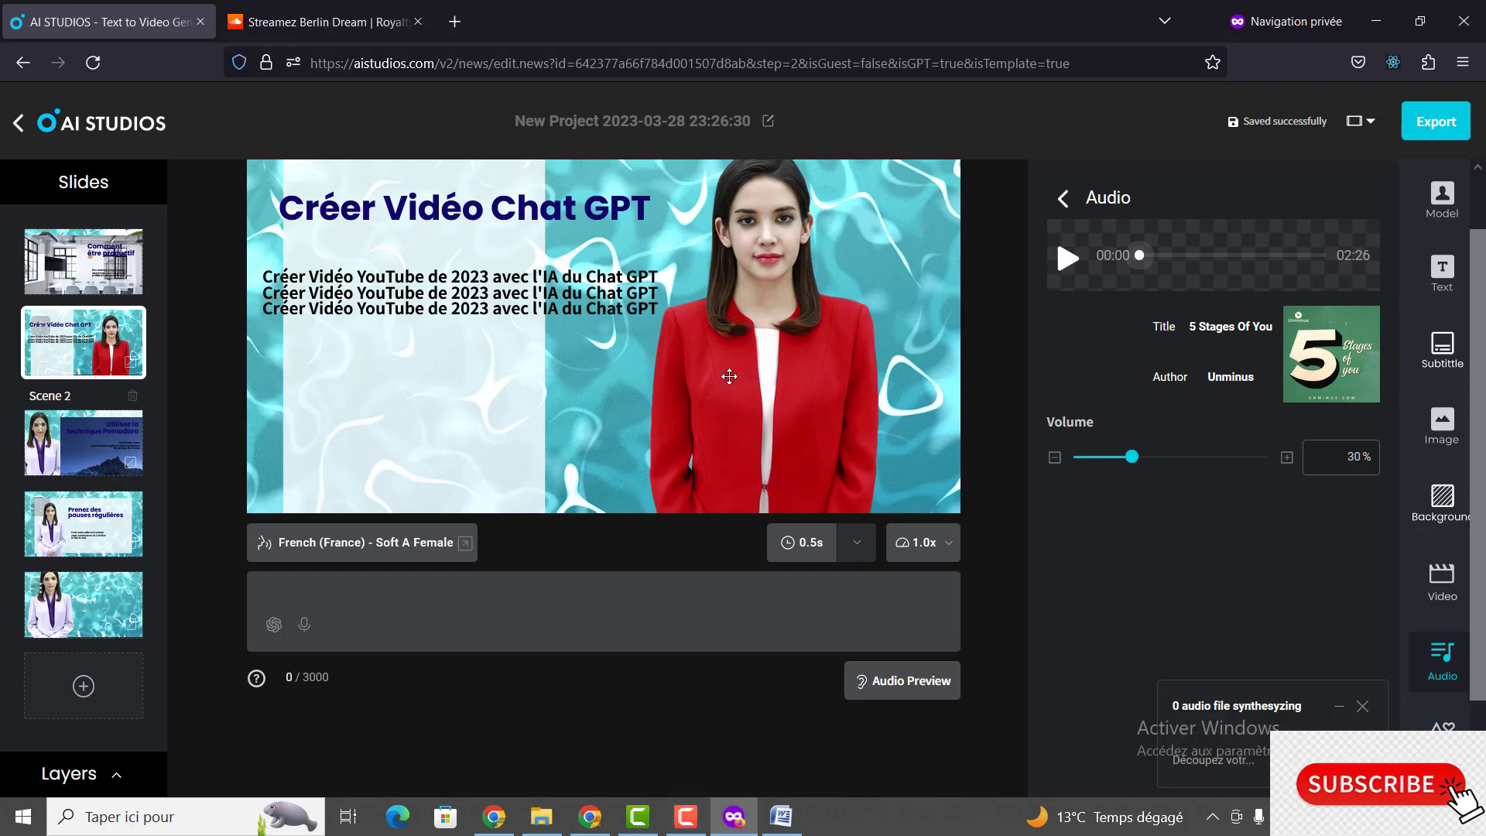
Step: Review scenes 2, 3, 4 and 1 of the project and request the audio preview of the scene 1 script
click(391, 293)
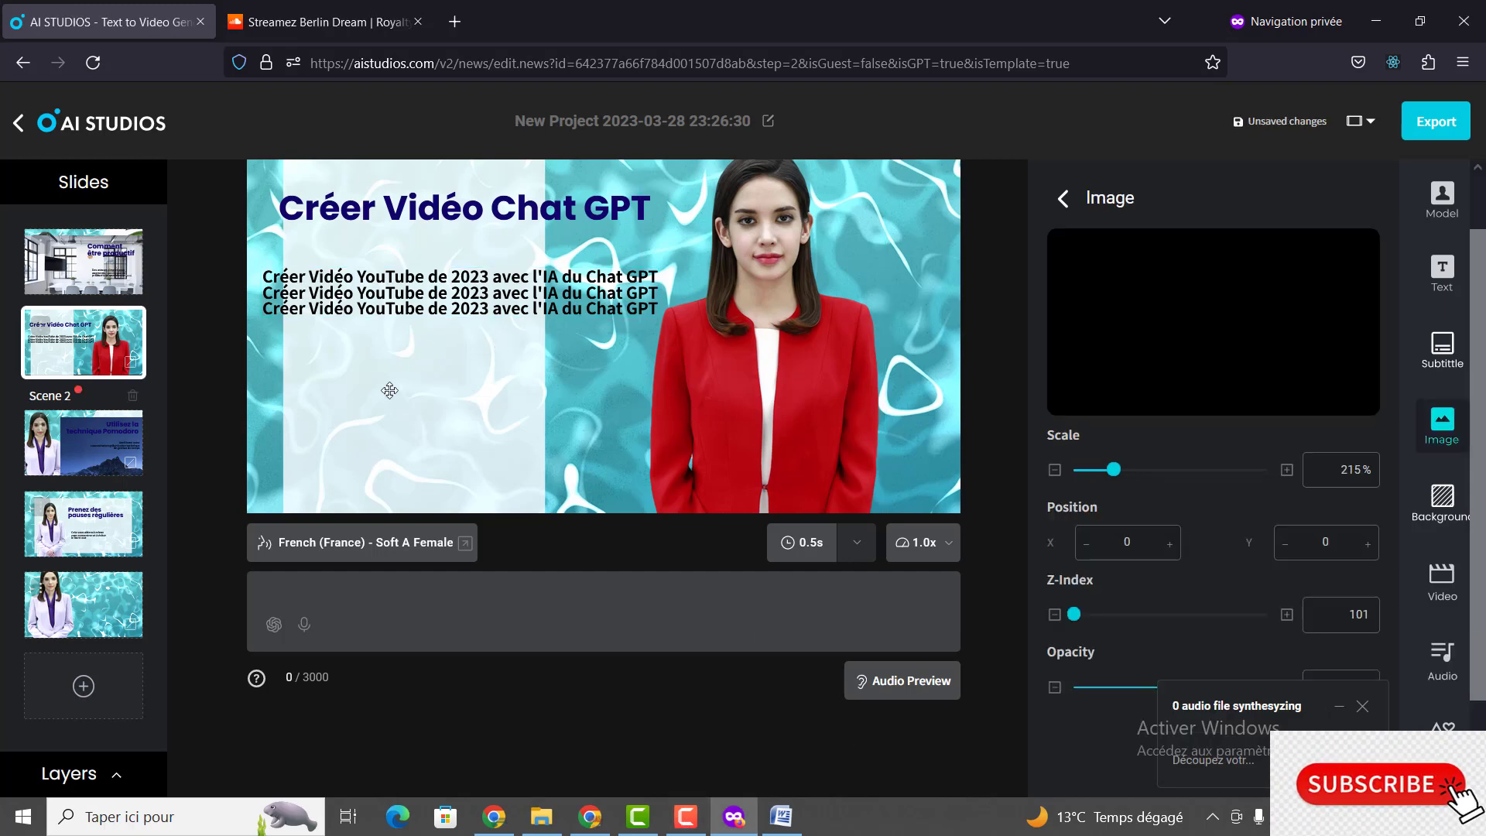
click(87, 438)
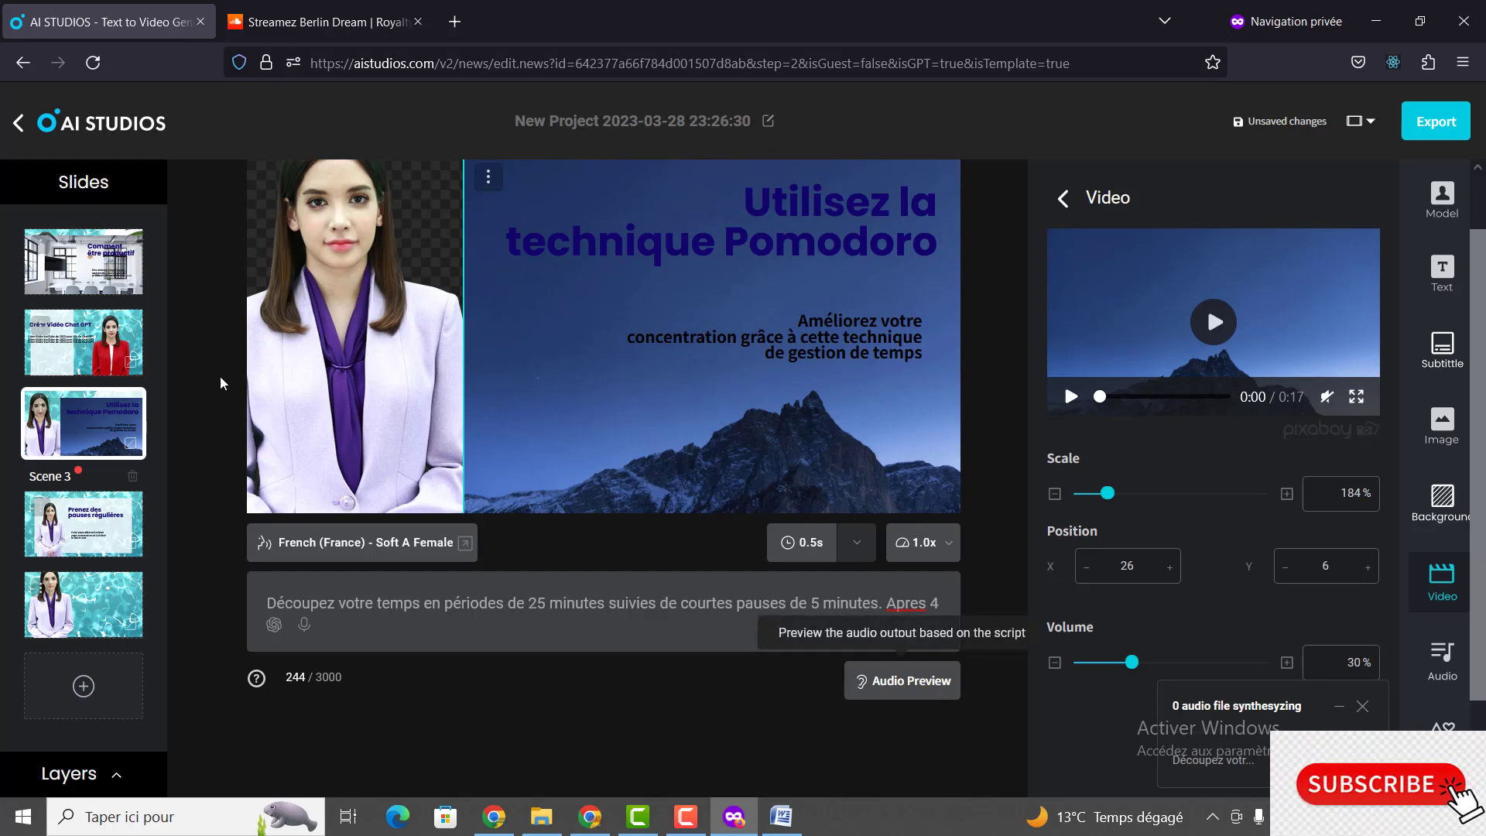
click(82, 513)
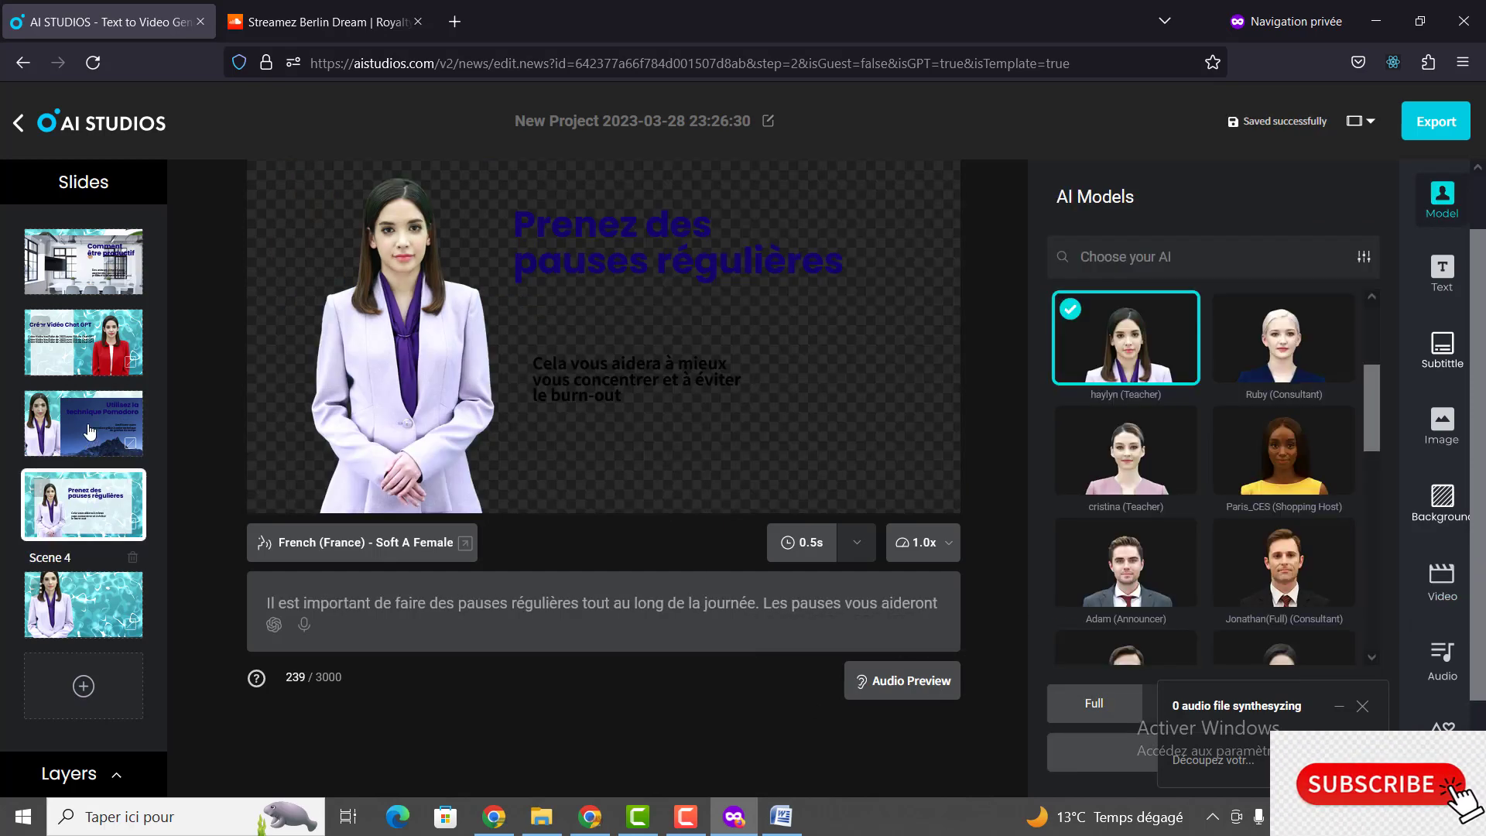
click(88, 441)
click(85, 513)
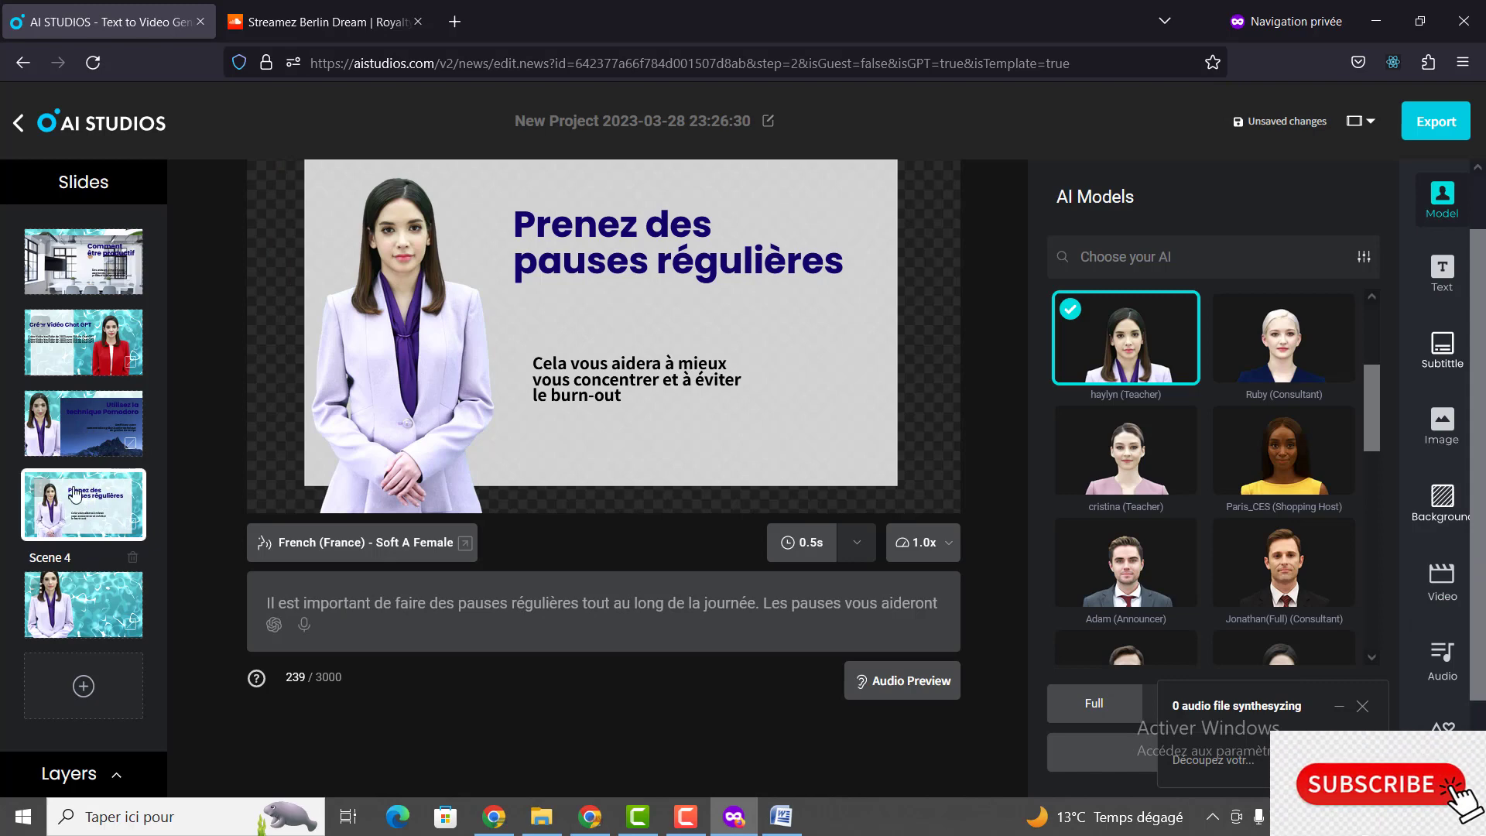
click(72, 443)
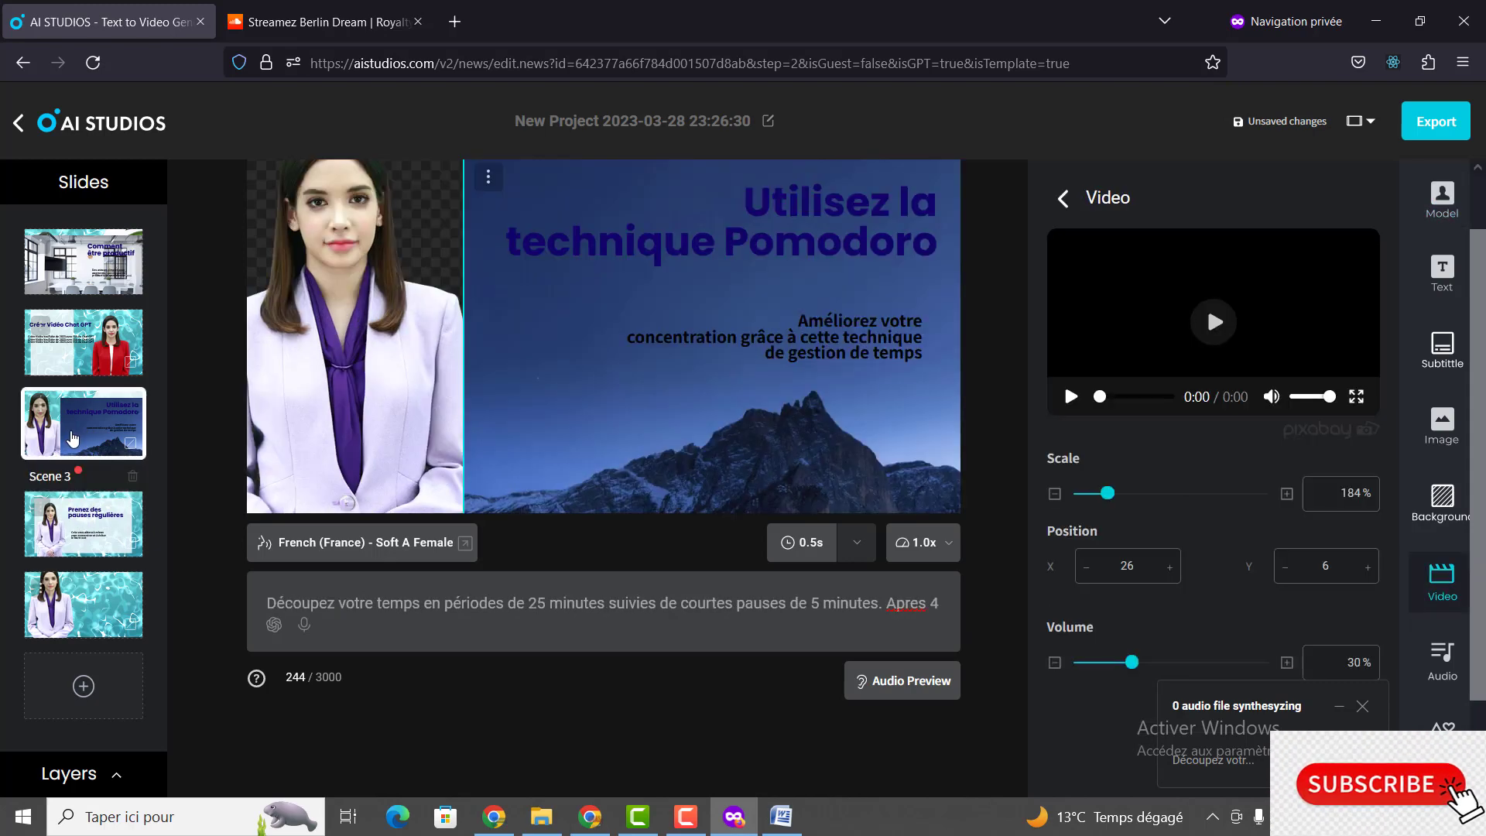
click(97, 273)
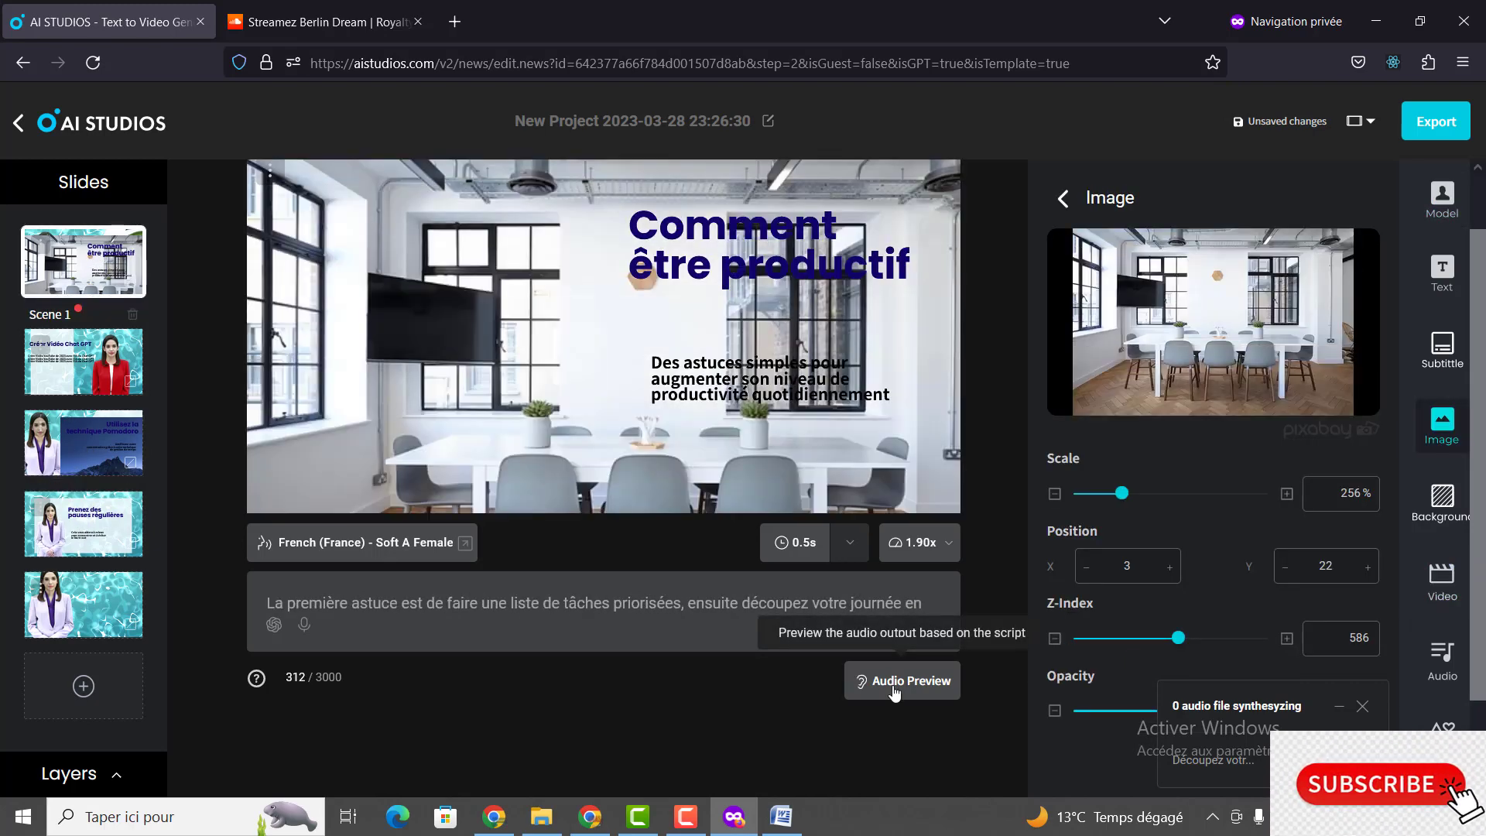
click(894, 687)
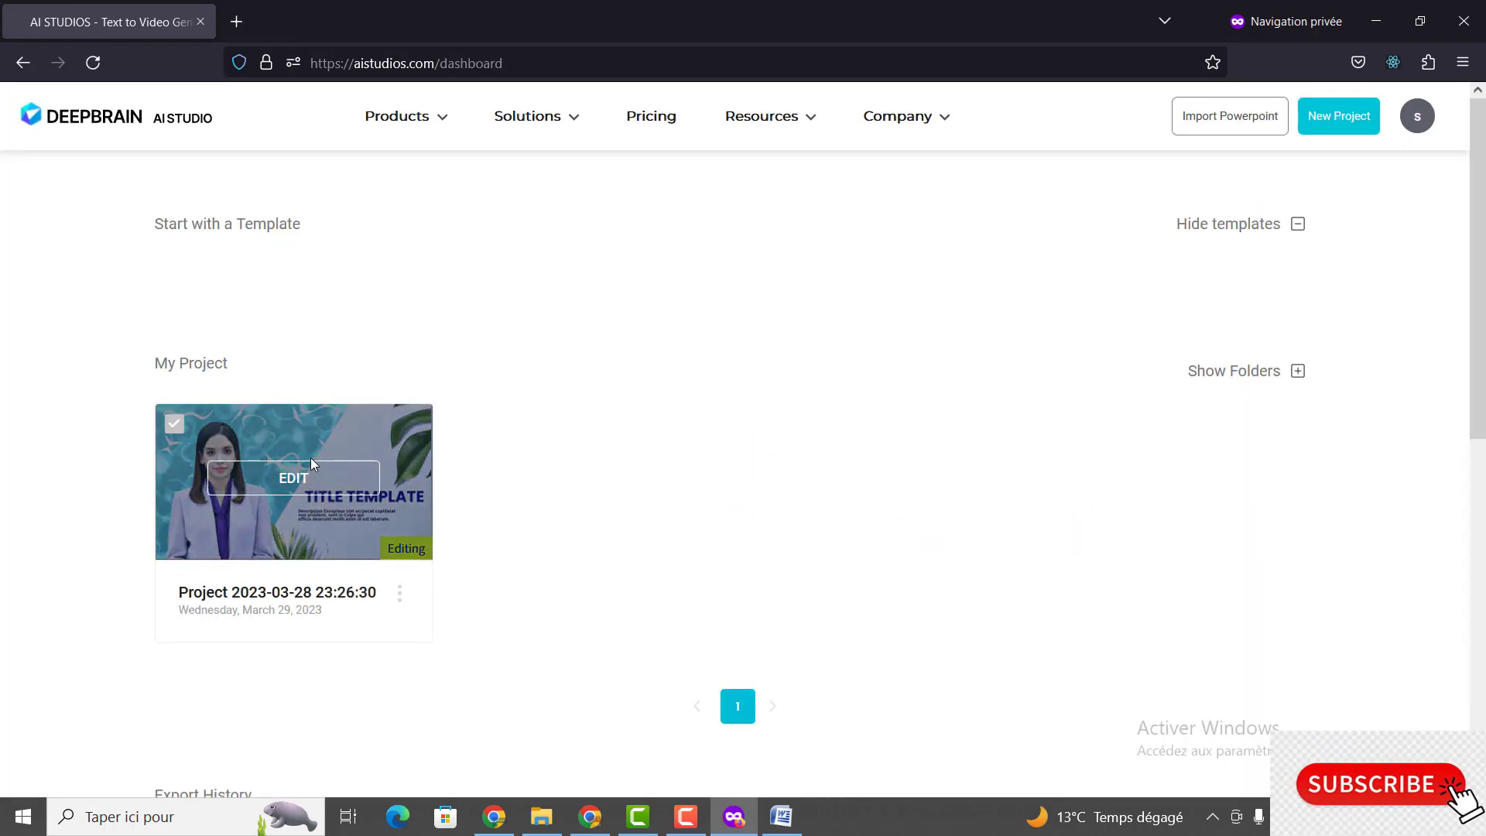
Step: Browse the template gallery on the dashboard, from the ChatGPT and Business templates to the Christmas and Commerce ones
scroll(298, 503, down, 2)
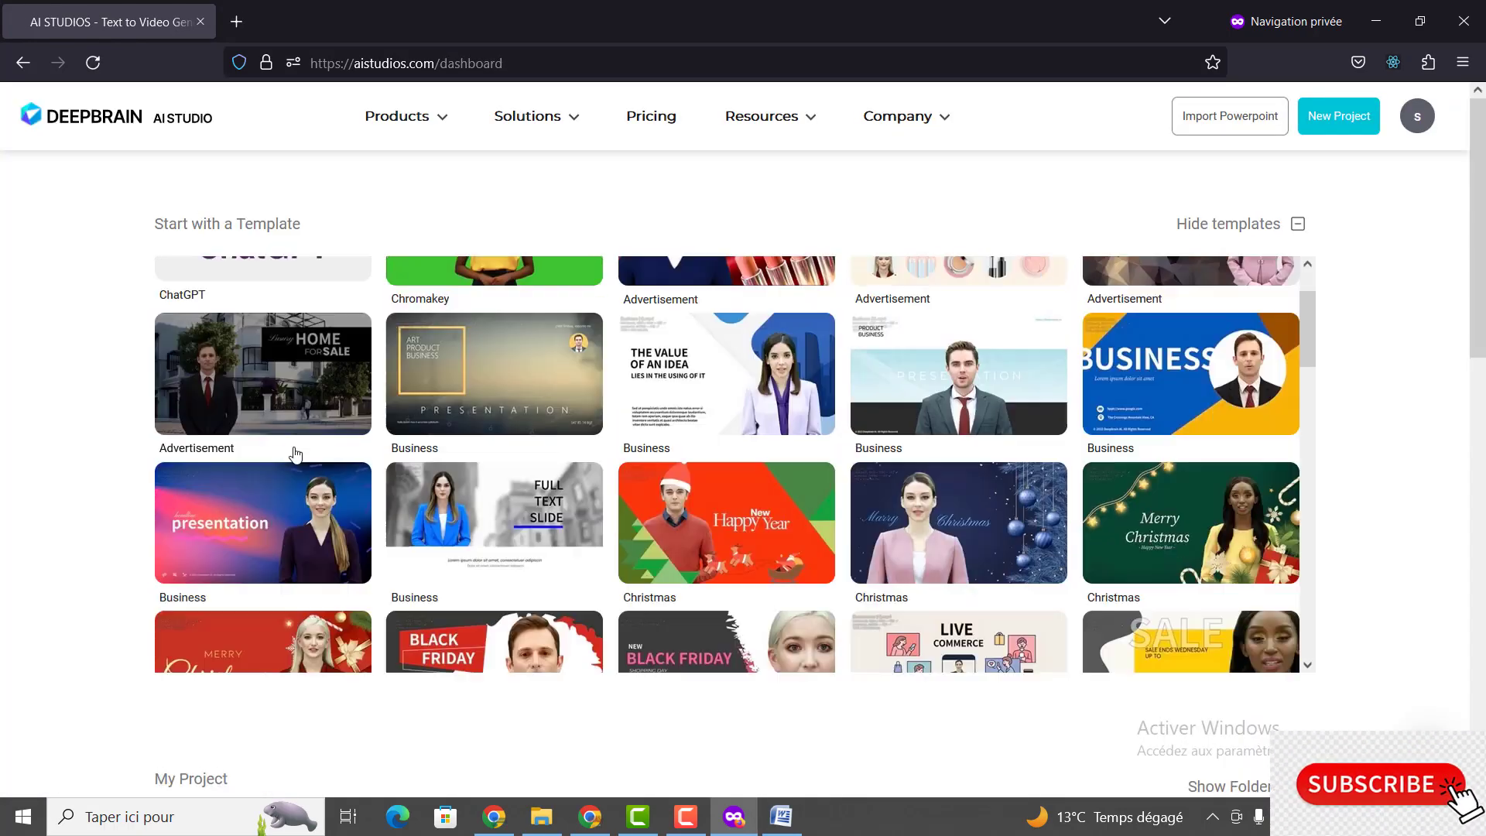
scroll(298, 523, down, 5)
scroll(291, 541, up, 8)
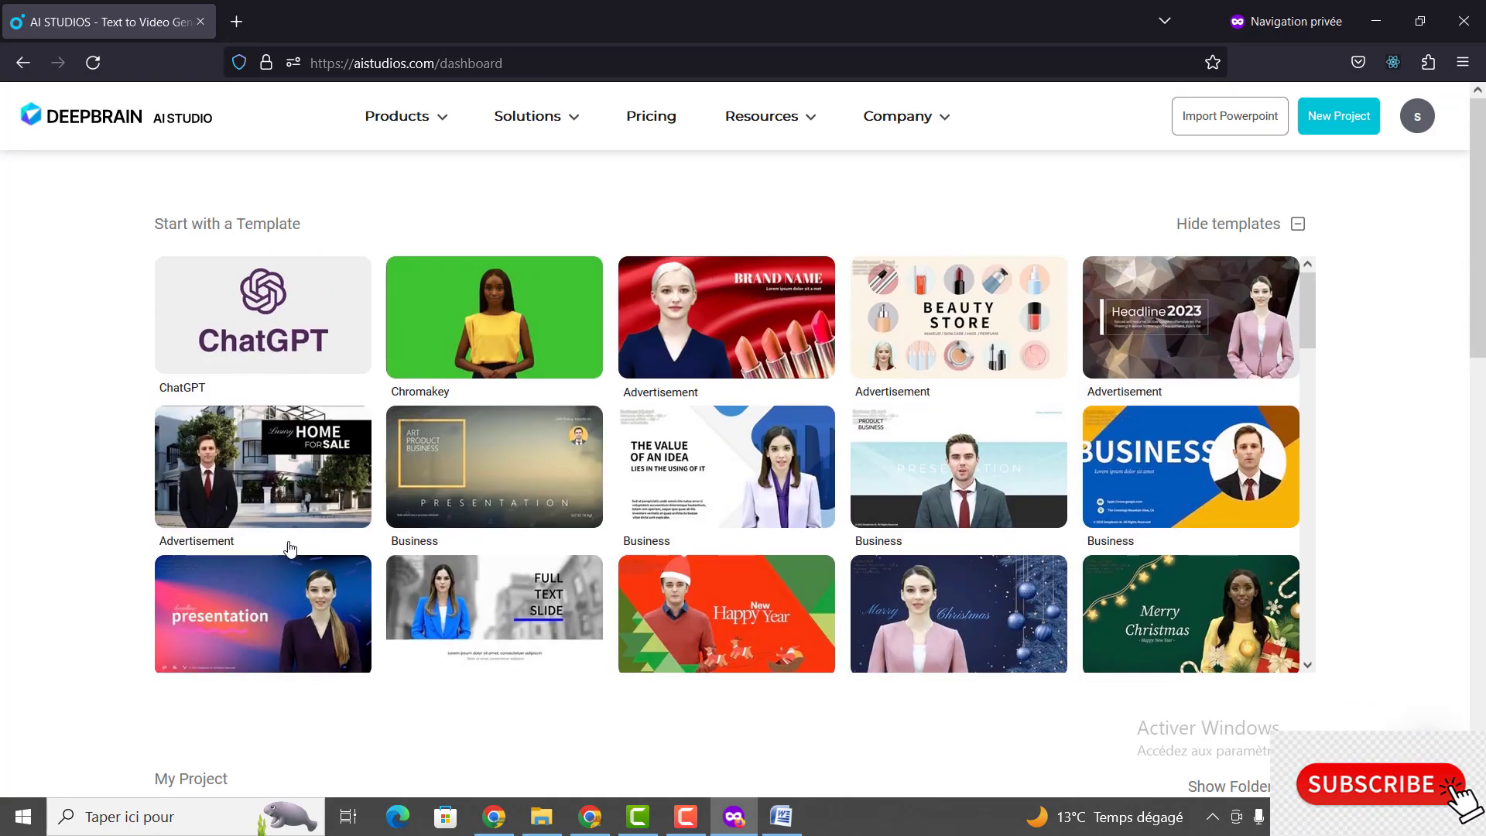
scroll(1123, 418, down, 10)
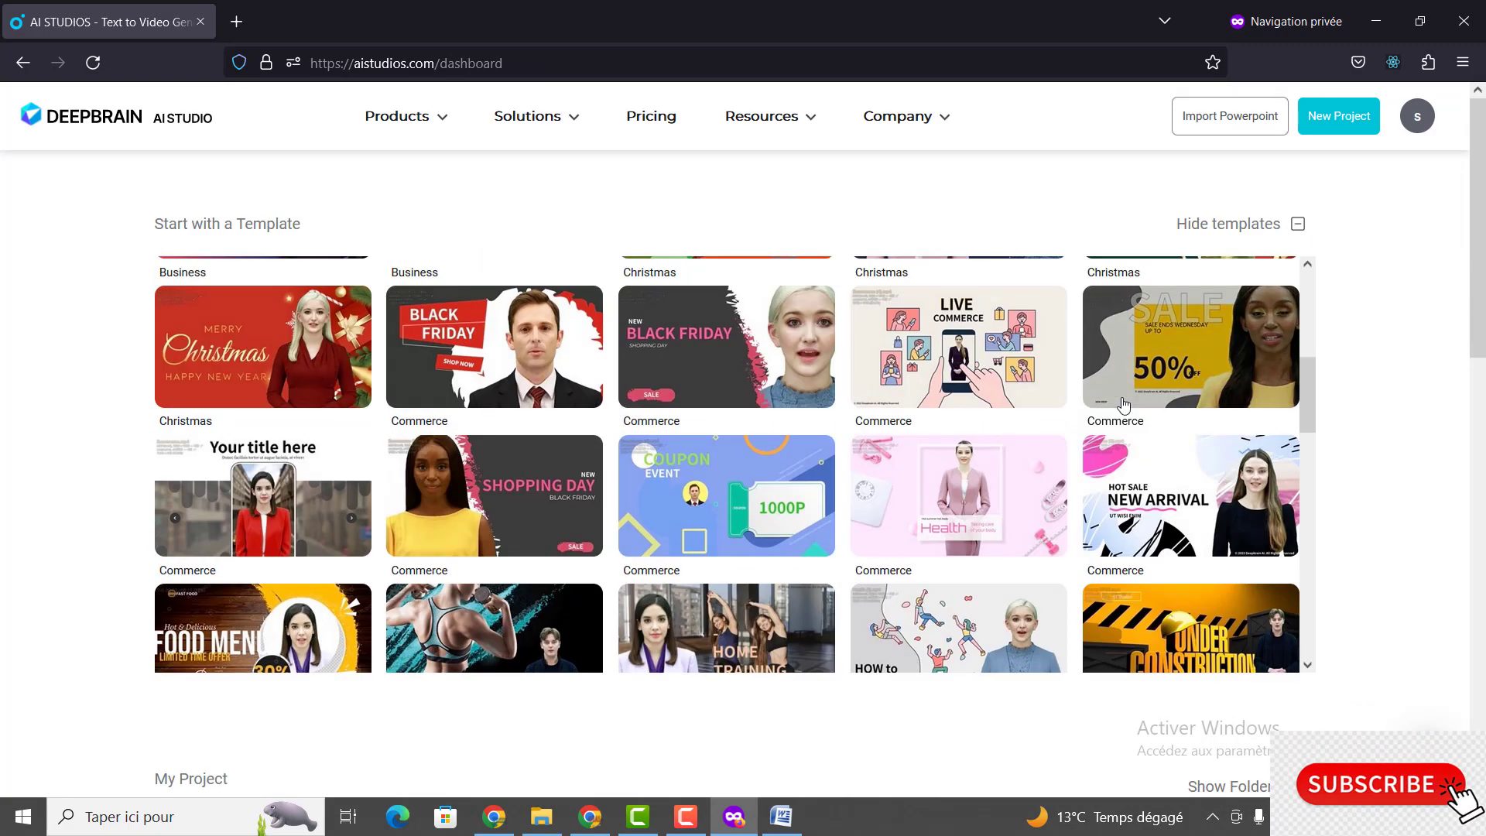